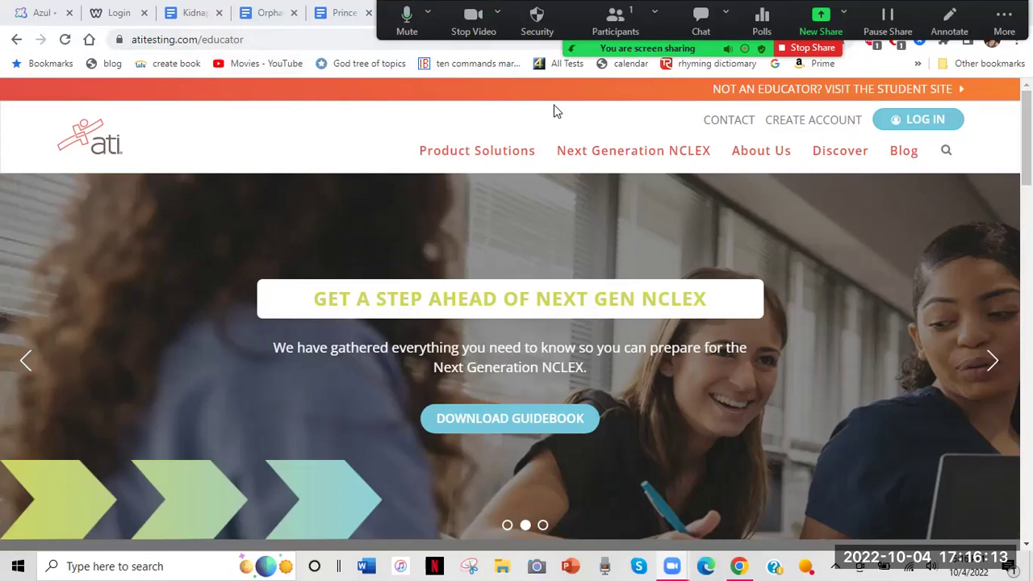
# Sign in to the ATI educator account with the saved credentials and look over the account options.
pyautogui.click(936, 120)
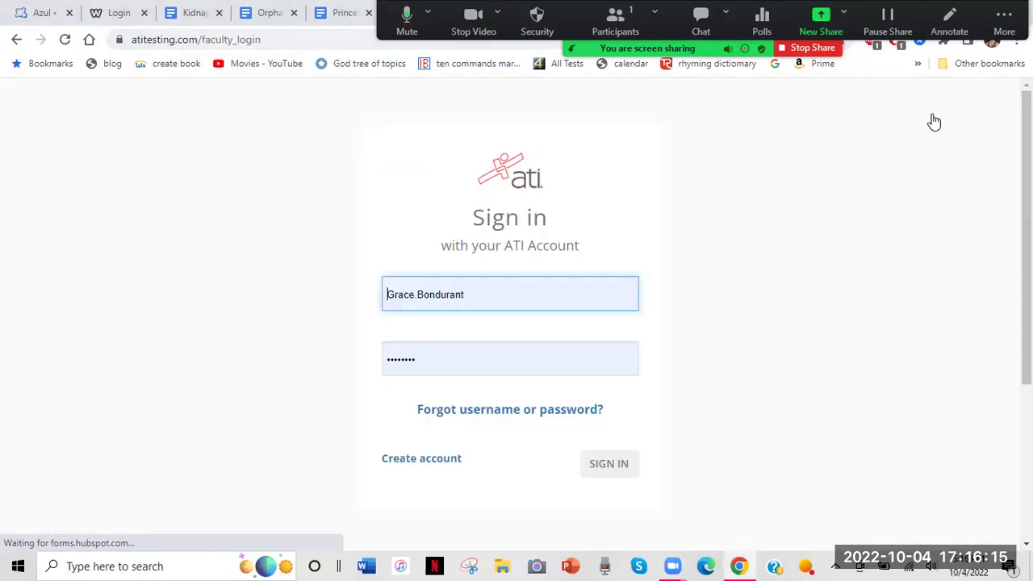
pyautogui.click(621, 465)
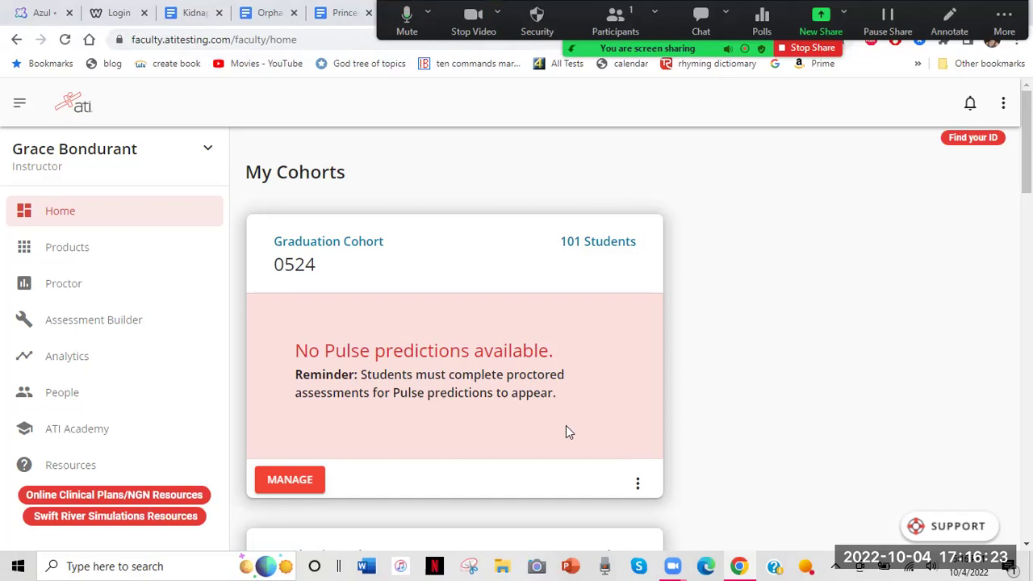
pyautogui.click(207, 154)
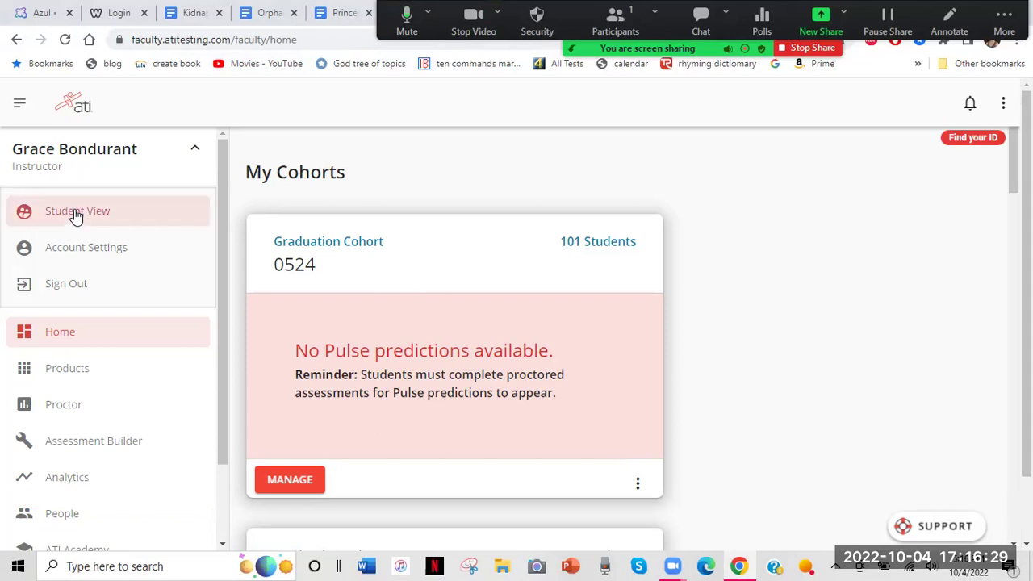
pyautogui.click(190, 153)
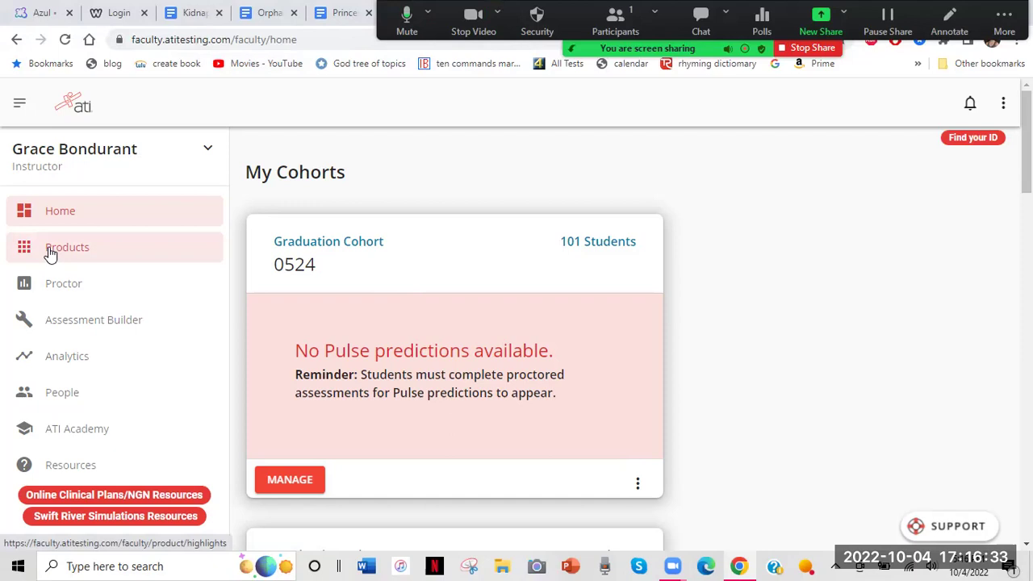
# Open the Manage Products list for graduation cohort 0524 and find EHR Tutor among the tutorials.
pyautogui.click(47, 248)
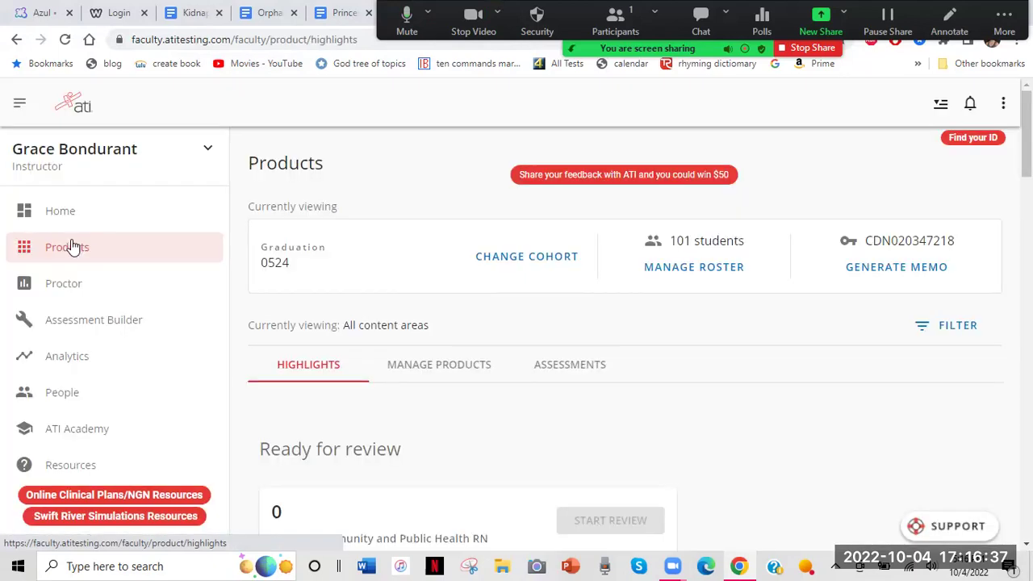
pyautogui.click(430, 367)
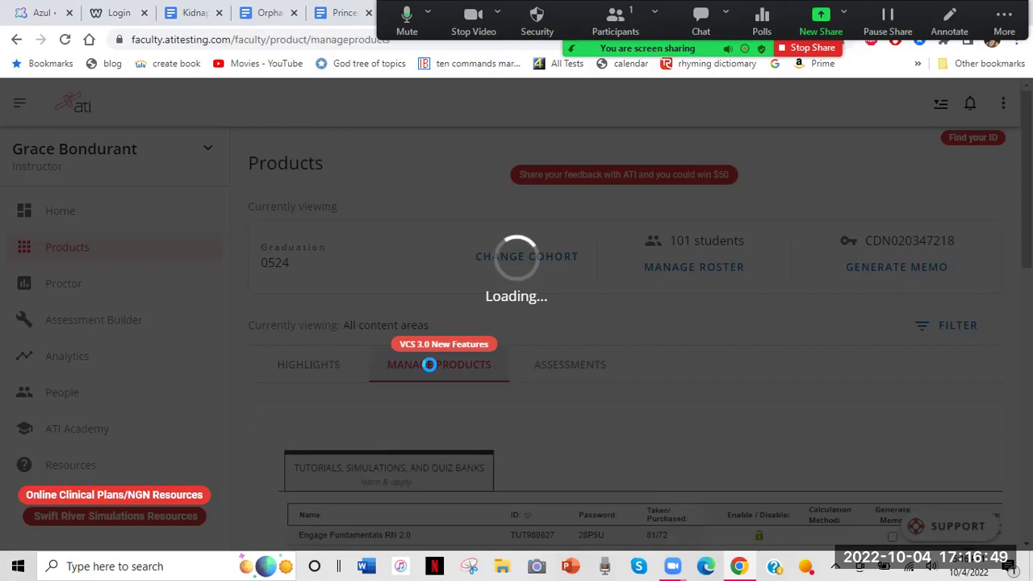
pyautogui.scroll(-2, 430, 370)
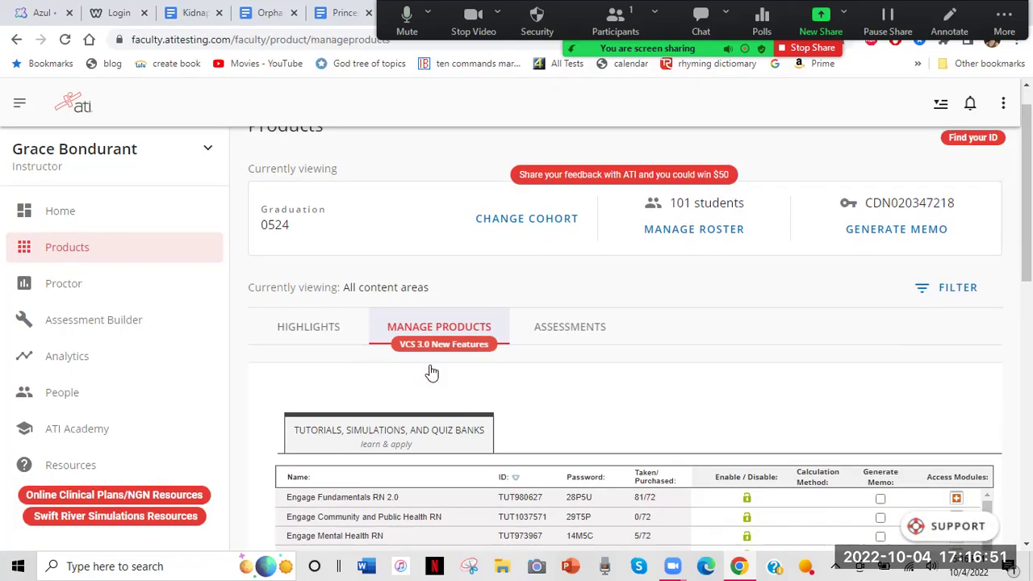
pyautogui.scroll(2, 428, 369)
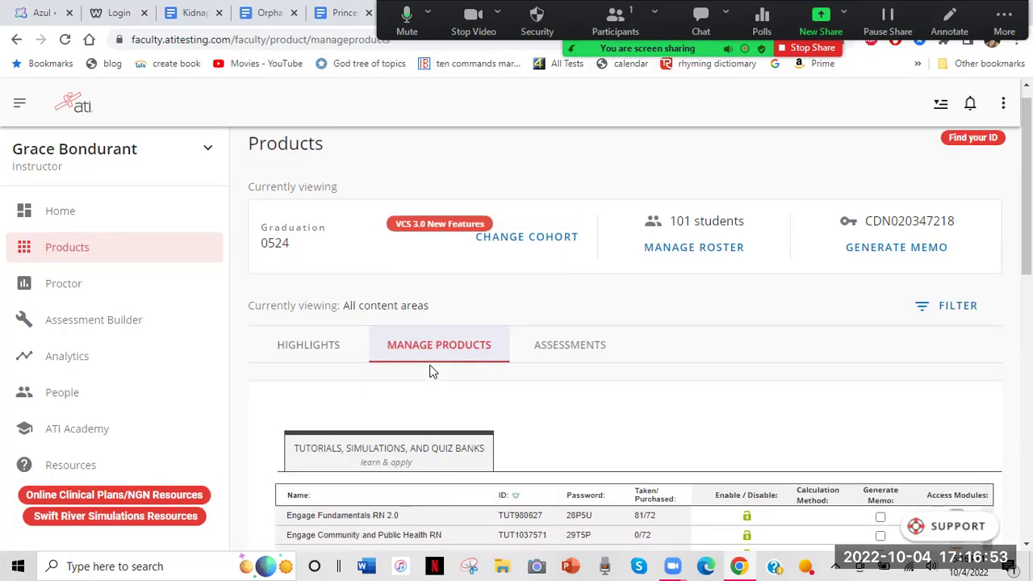
pyautogui.scroll(-2, 428, 369)
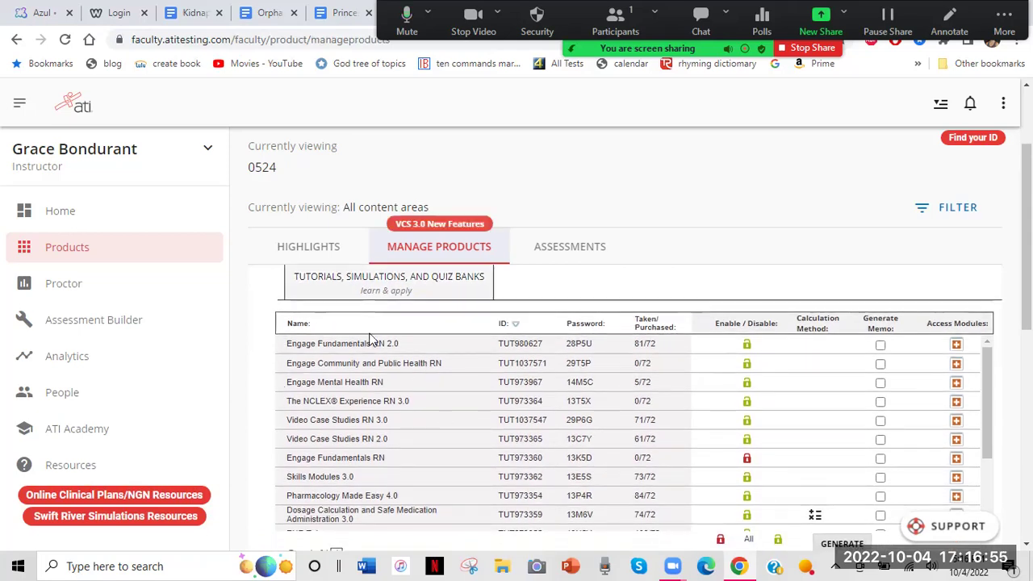
pyautogui.scroll(-4, 532, 355)
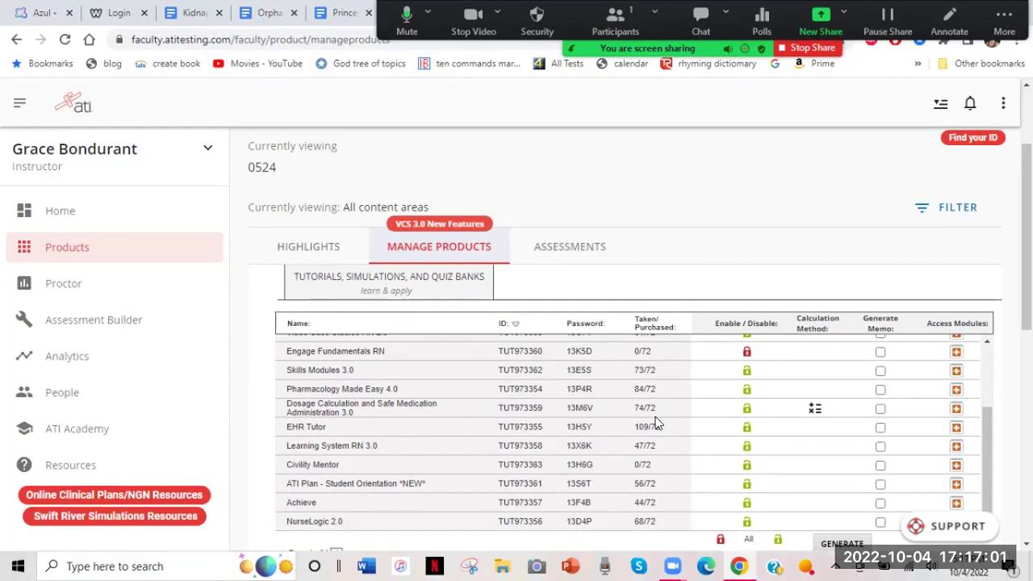
# Expand the EHR Tutor modules and launch its Course Activities module.
pyautogui.click(956, 429)
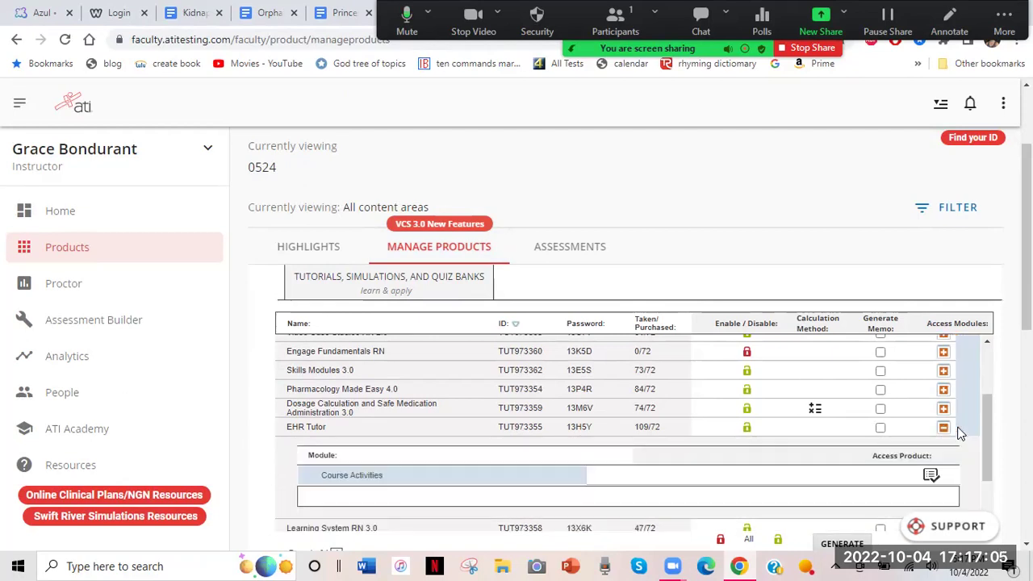
pyautogui.scroll(-2, 832, 446)
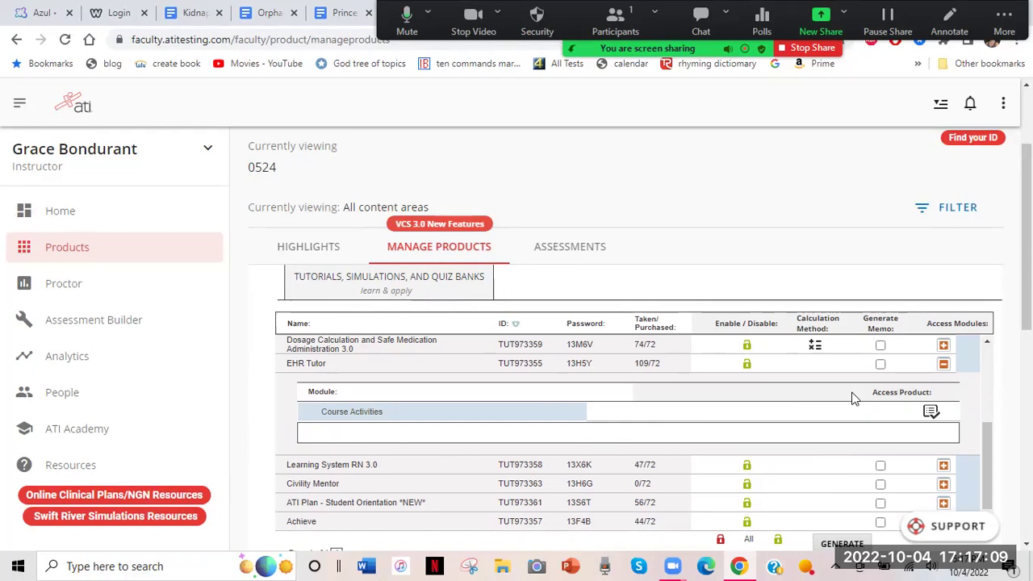
pyautogui.click(930, 413)
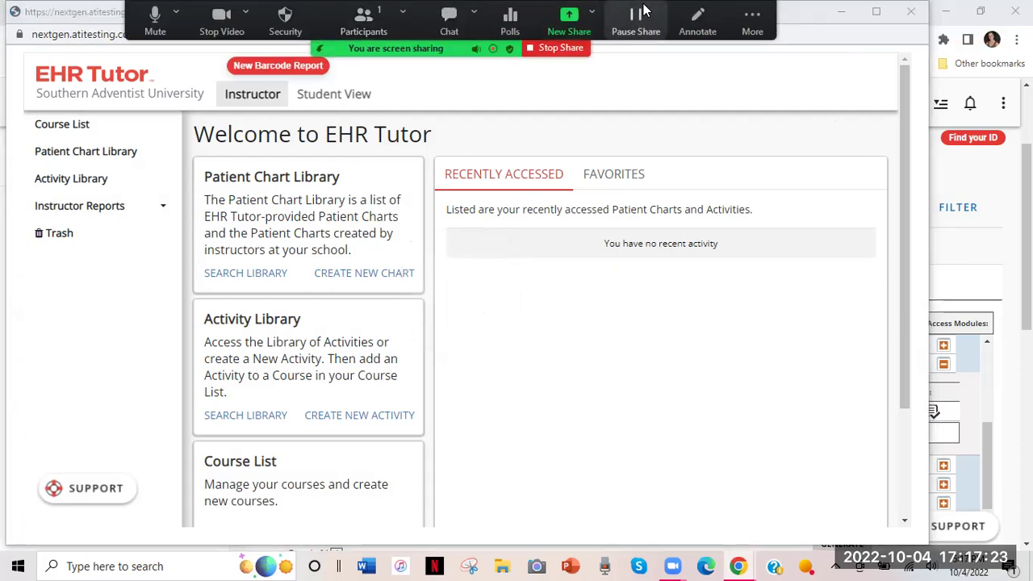
# Maximize the EHR Tutor window and open the NURS 120 Clinical Group (Thursday) course from the course list.
pyautogui.doubleClick(807, 16)
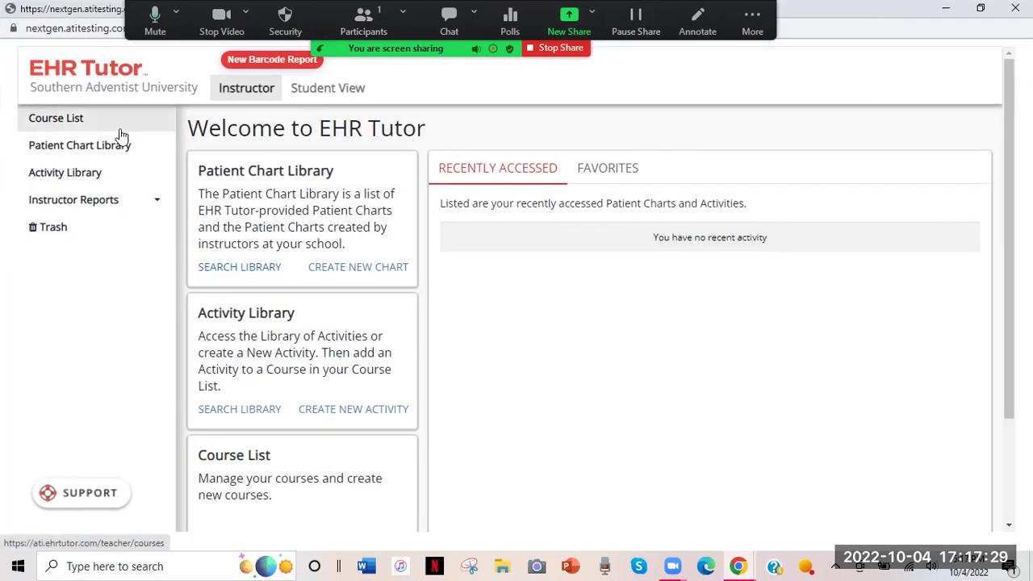
pyautogui.click(62, 127)
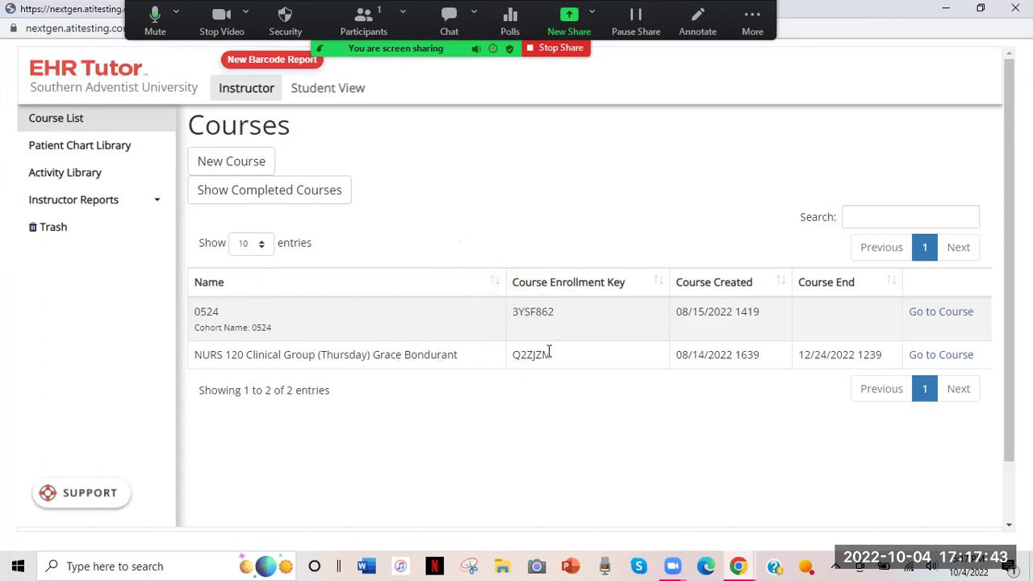
pyautogui.click(929, 361)
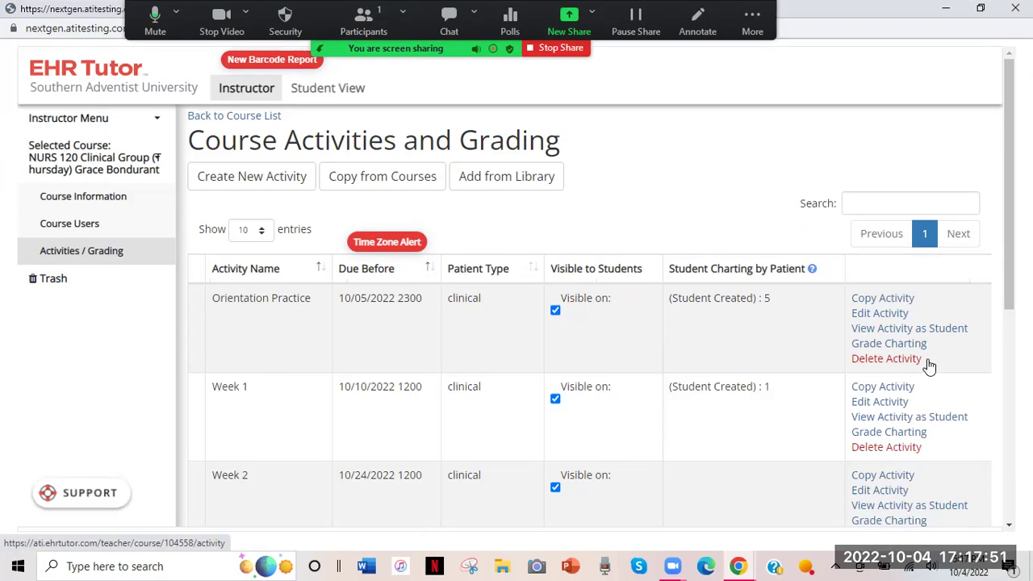
# Review the course's activities and their due dates, from Orientation Practice through Week 7.
pyautogui.scroll(-1, 1008, 194)
pyautogui.scroll(-1, 589, 314)
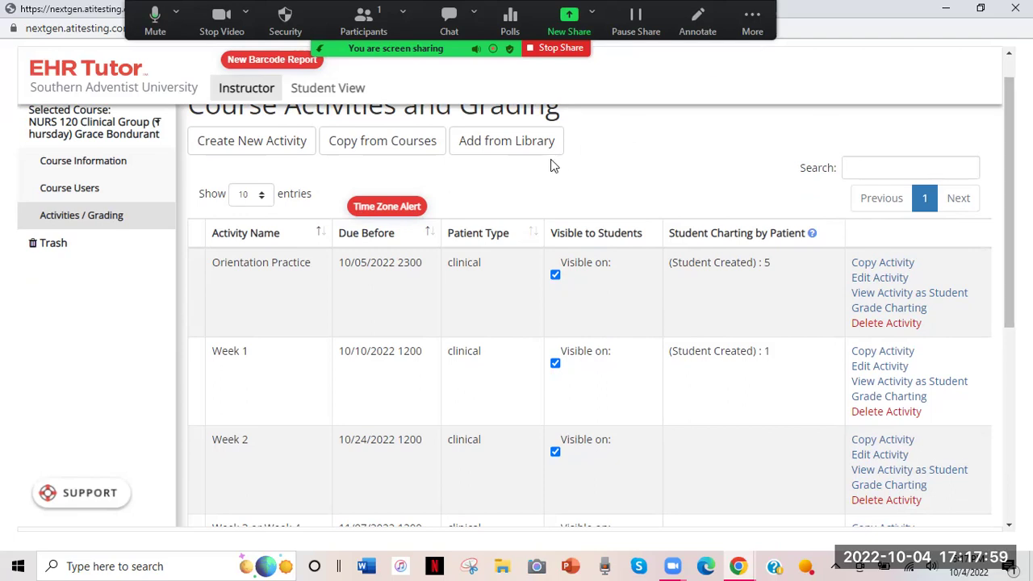
pyautogui.scroll(1, 552, 165)
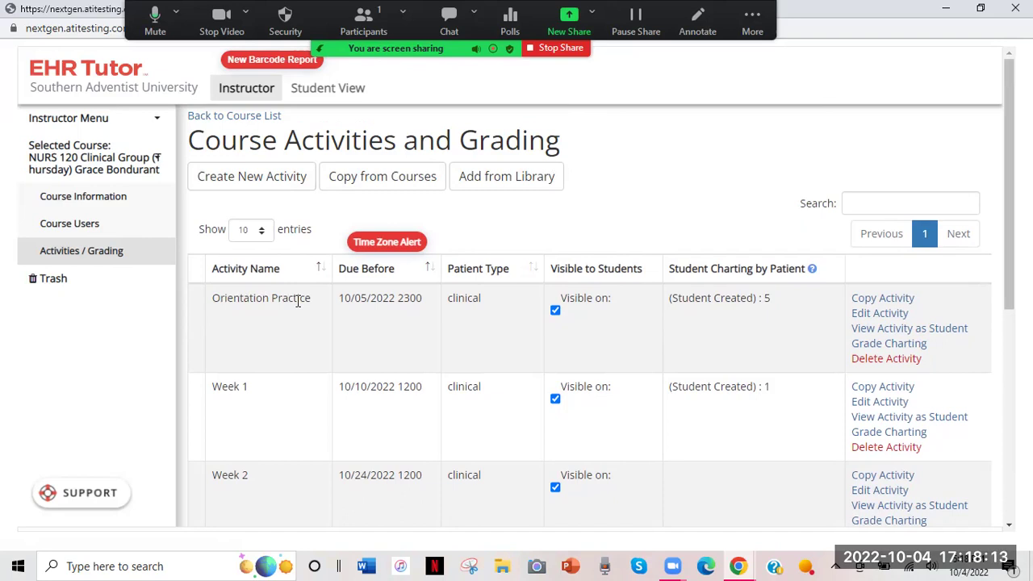
pyautogui.scroll(-1, 298, 301)
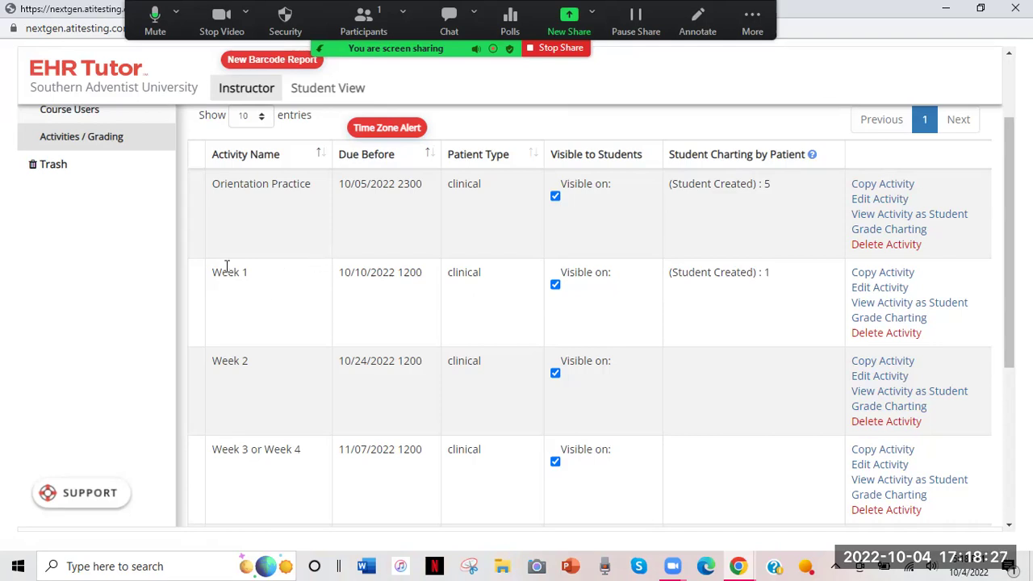
pyautogui.scroll(-3, 241, 372)
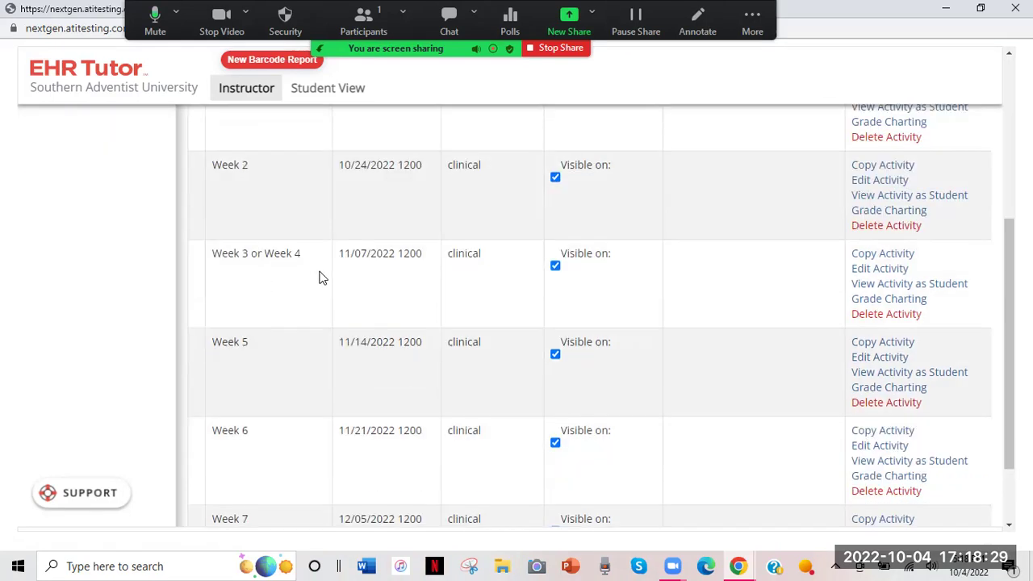
pyautogui.scroll(-2, 266, 363)
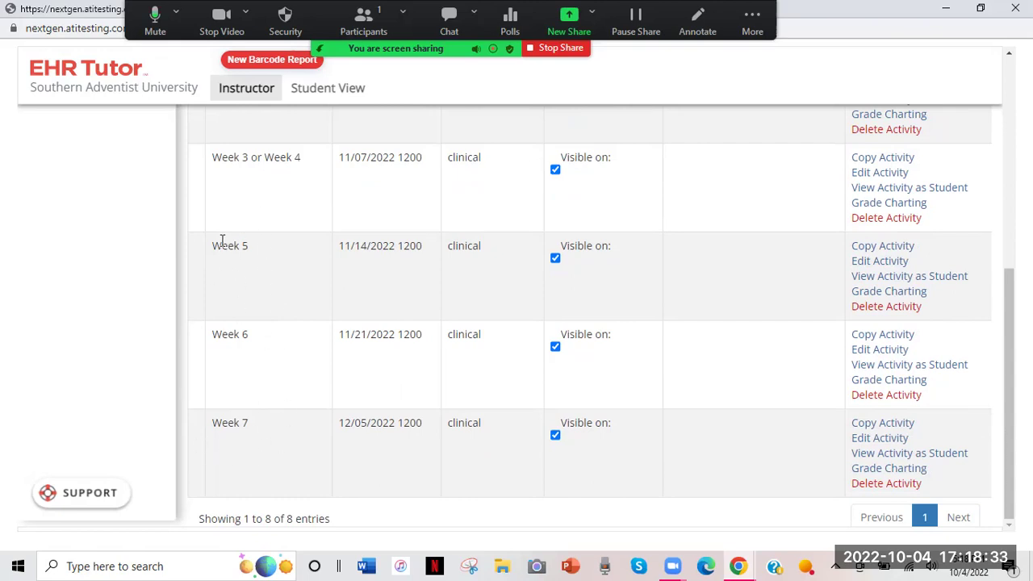
pyautogui.scroll(3, 297, 353)
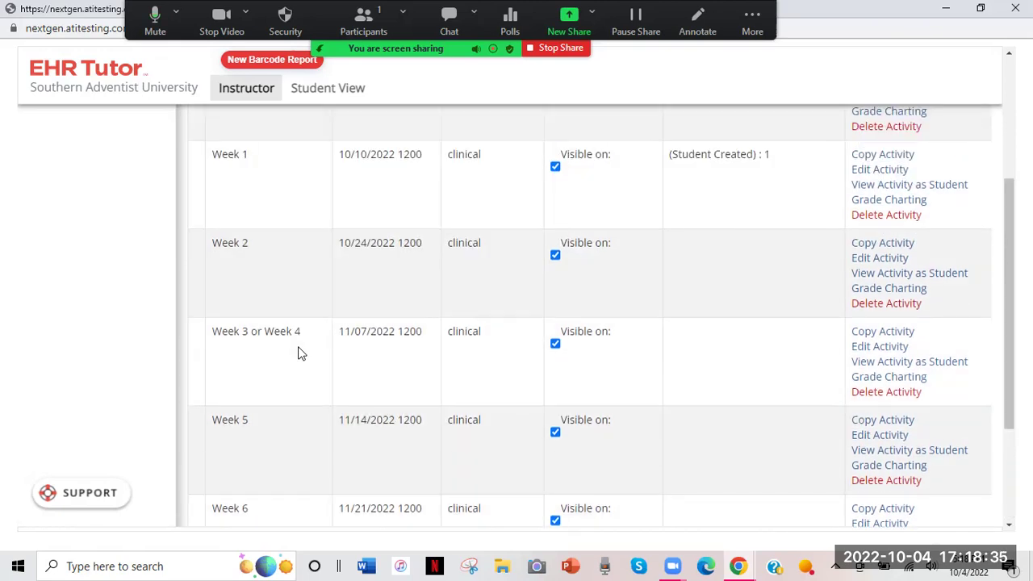
pyautogui.scroll(1, 298, 353)
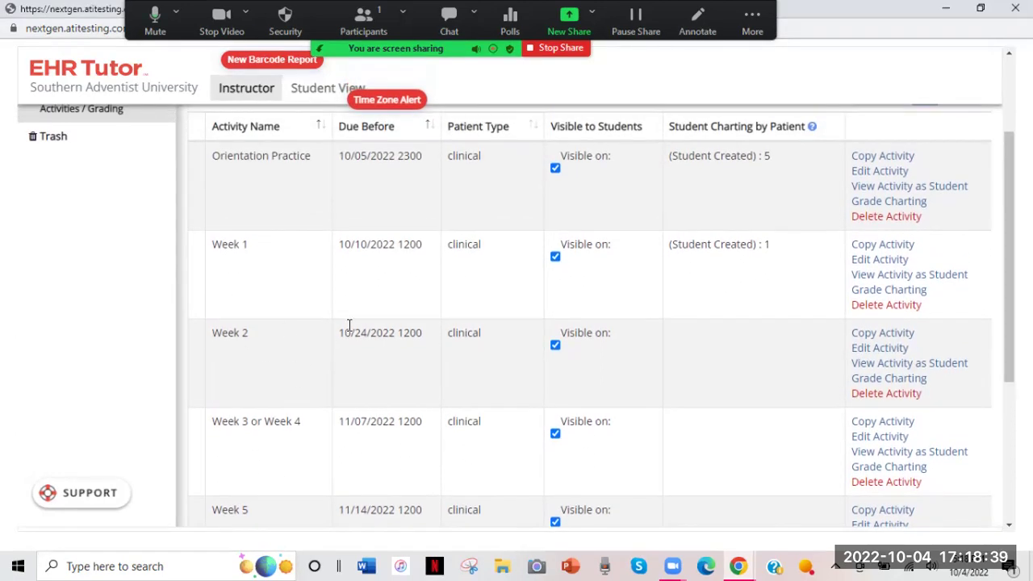
pyautogui.scroll(1, 661, 350)
pyautogui.scroll(3, 661, 348)
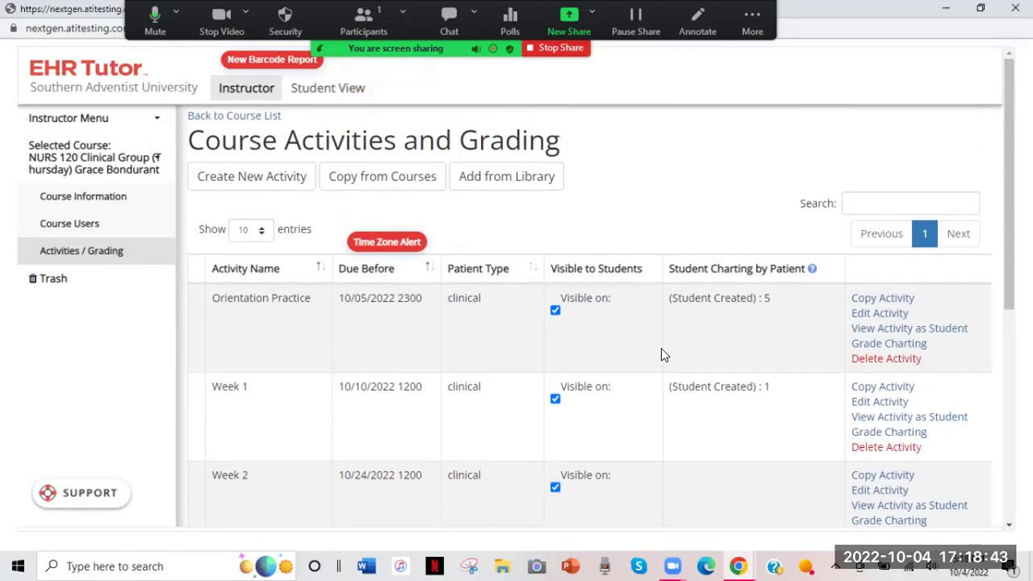
# Switch to the student view and choose the NURS 120 Clinical Group (Thursday) course to list its activities.
pyautogui.click(328, 88)
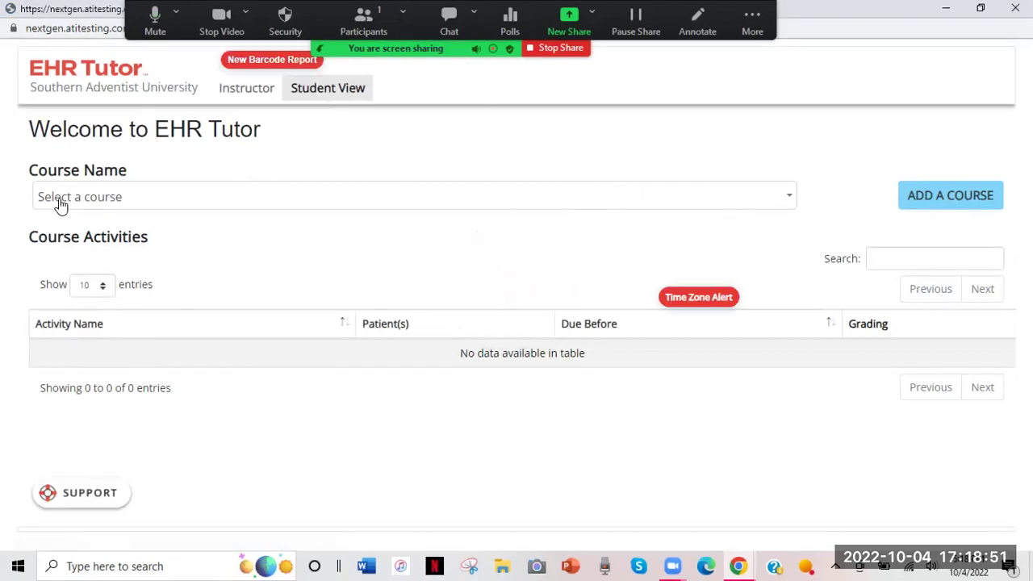
pyautogui.click(784, 199)
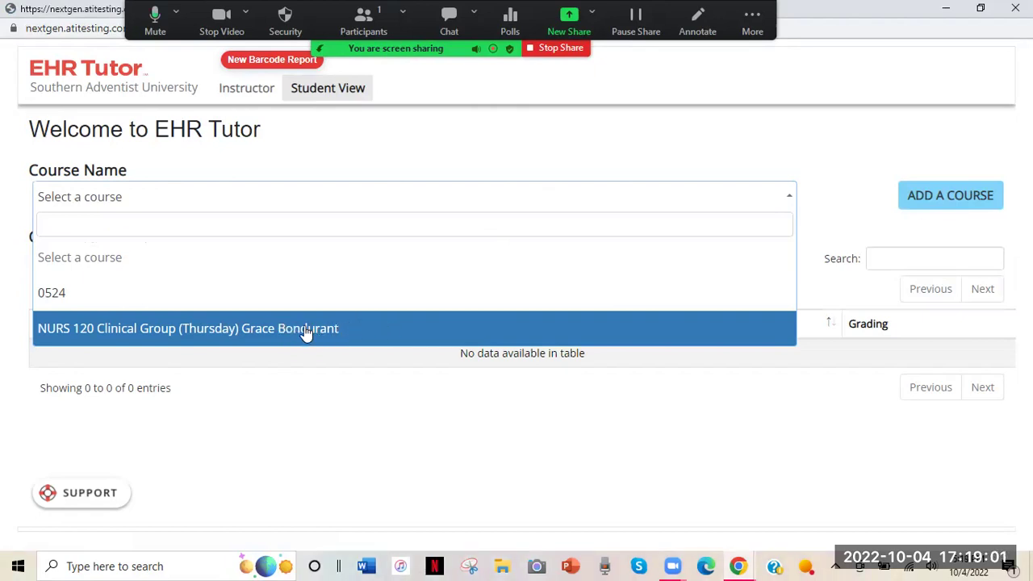
pyautogui.click(306, 331)
pyautogui.scroll(-1, 304, 331)
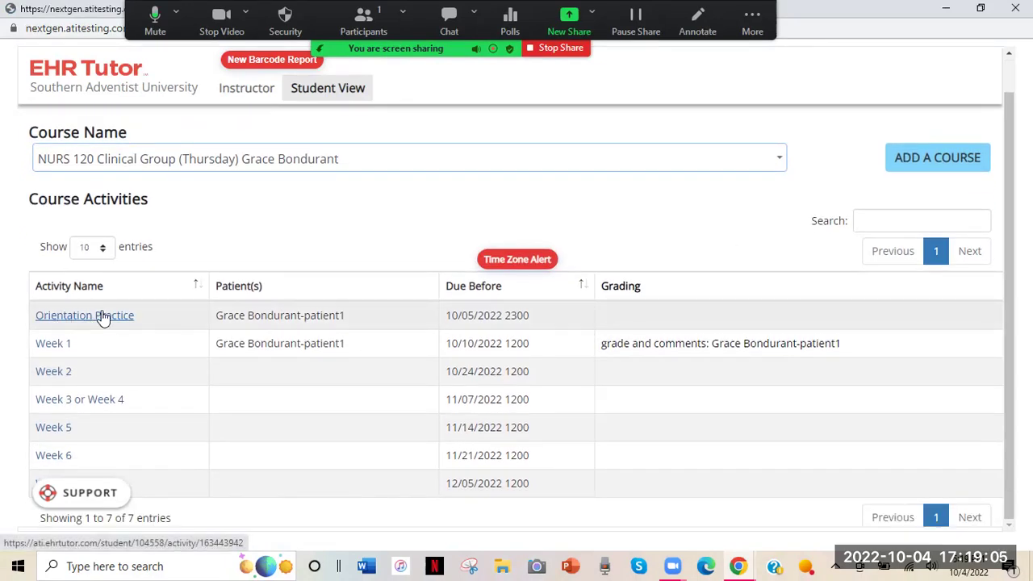
# Start a new inpatient chart in the Week 2 activity and check its prefilled patient name.
pyautogui.click(58, 373)
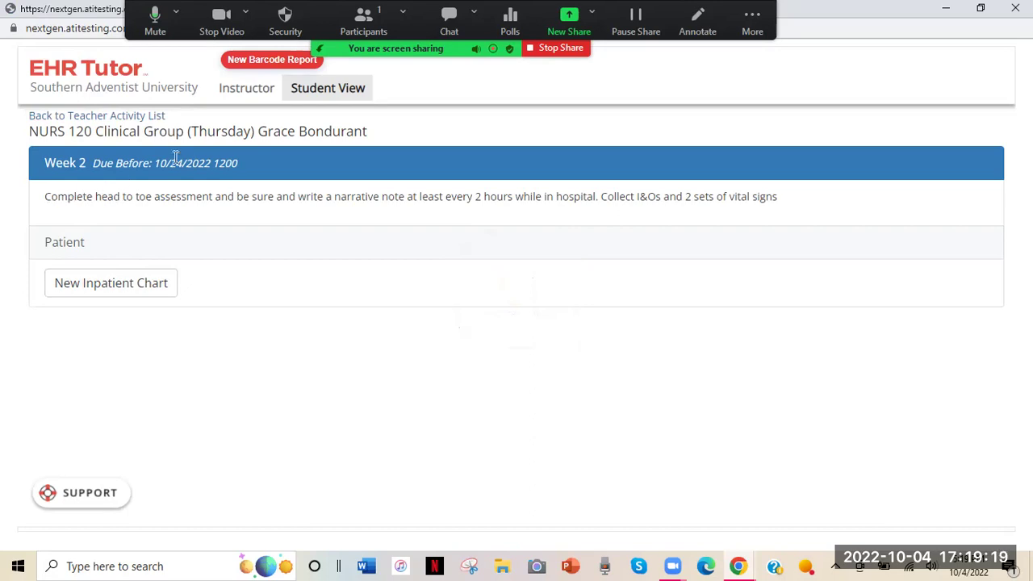
pyautogui.moveTo(139, 163); pyautogui.dragTo(208, 171)
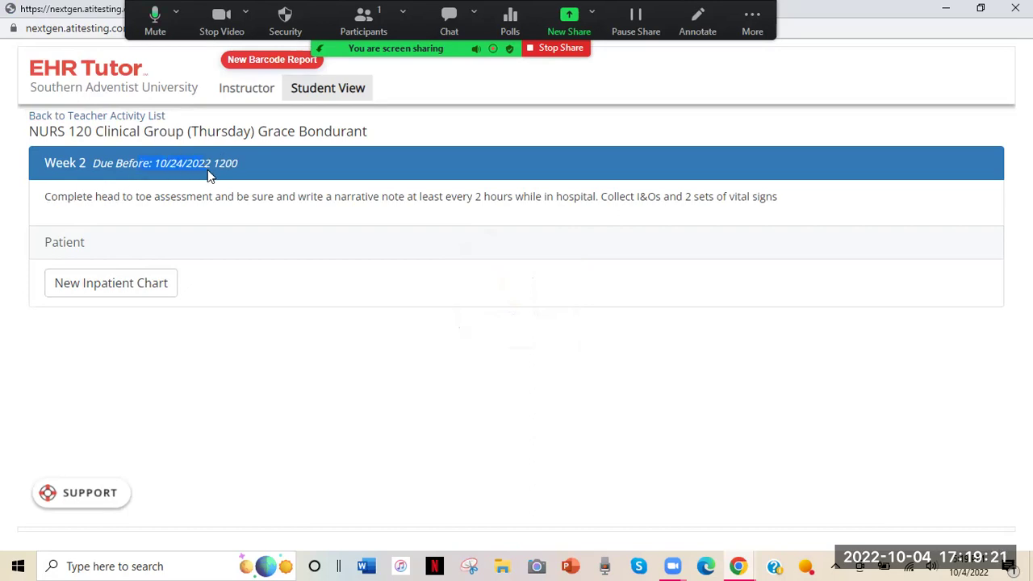
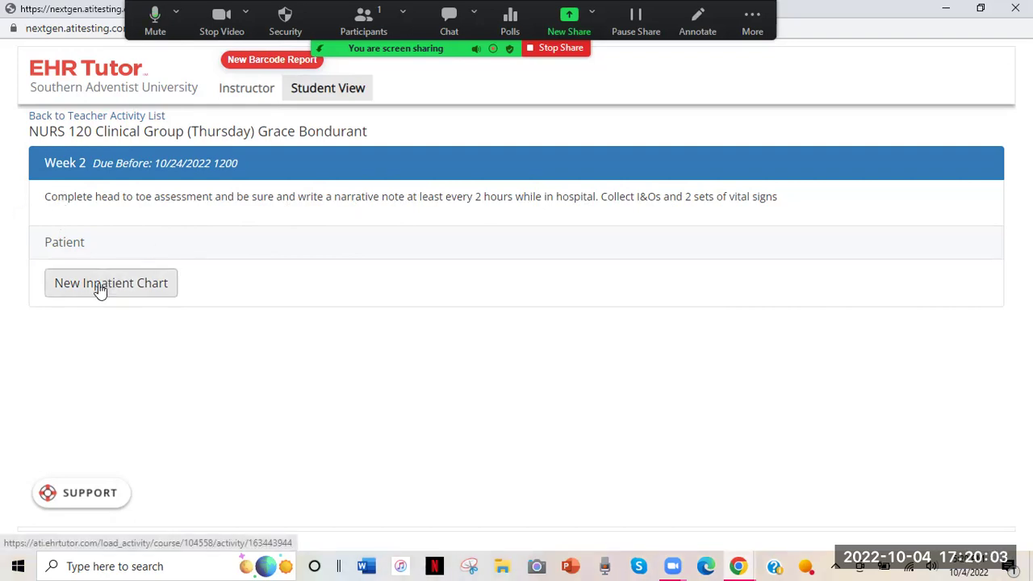
pyautogui.click(100, 284)
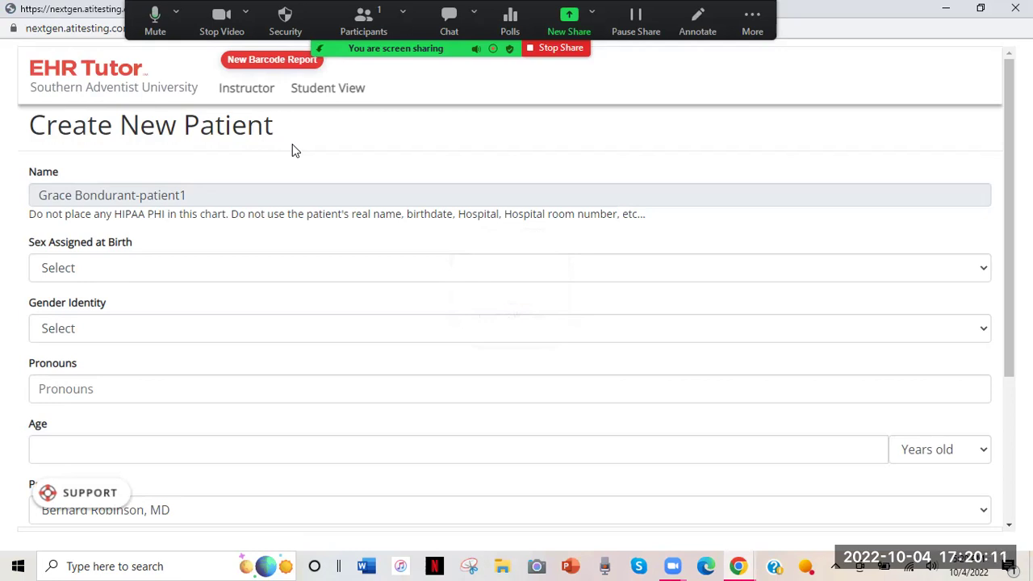
pyautogui.click(206, 192)
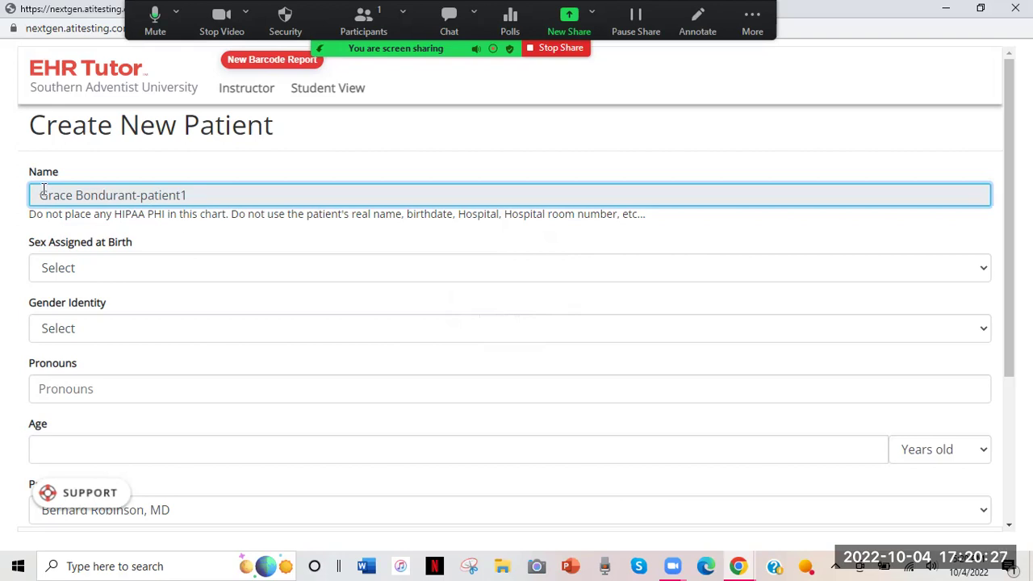
pyautogui.doubleClick(207, 196)
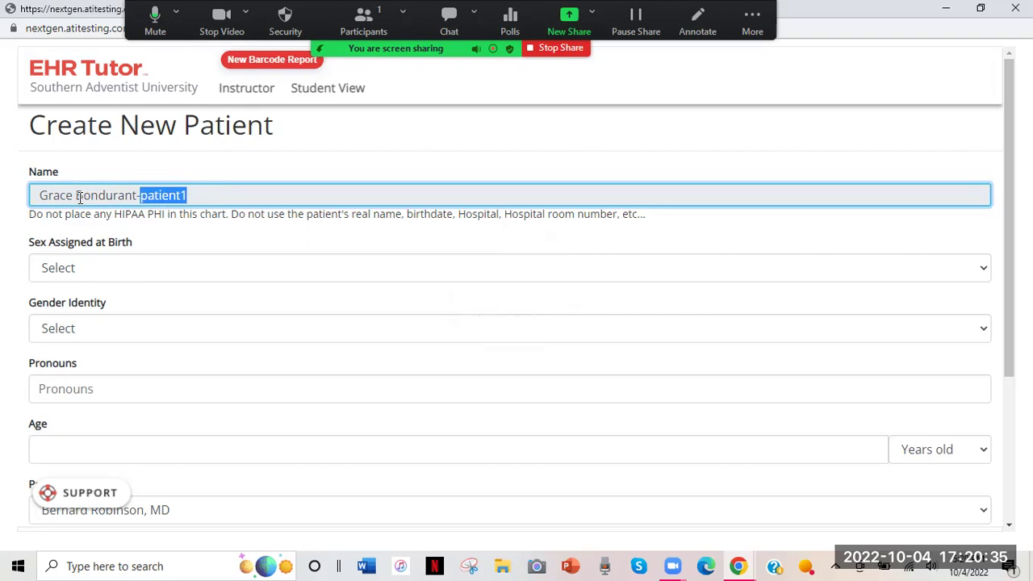
# Set both the patient's sex assigned at birth and gender identity to Female.
pyautogui.click(112, 278)
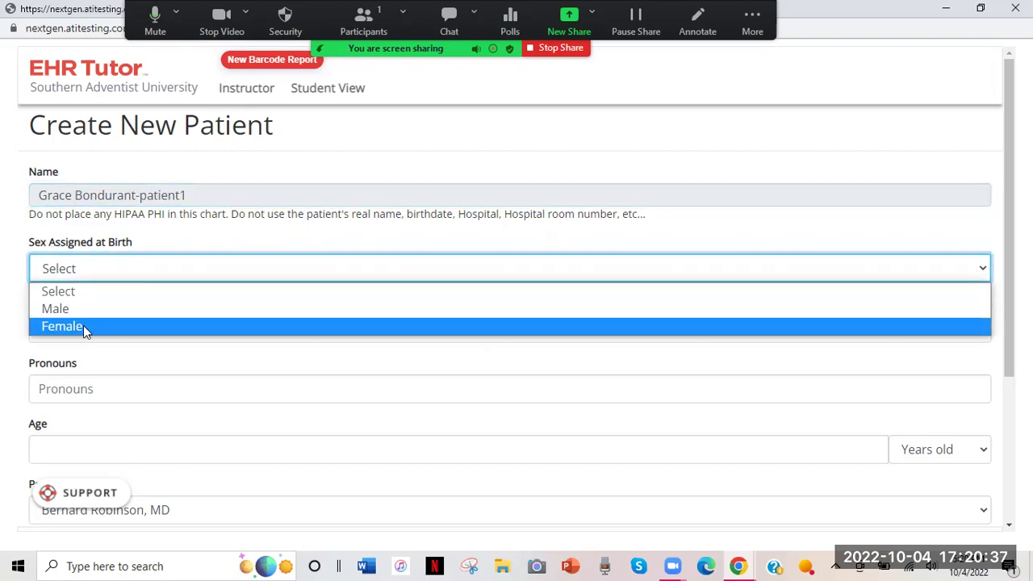
pyautogui.click(83, 325)
pyautogui.scroll(-1, 83, 325)
pyautogui.click(83, 258)
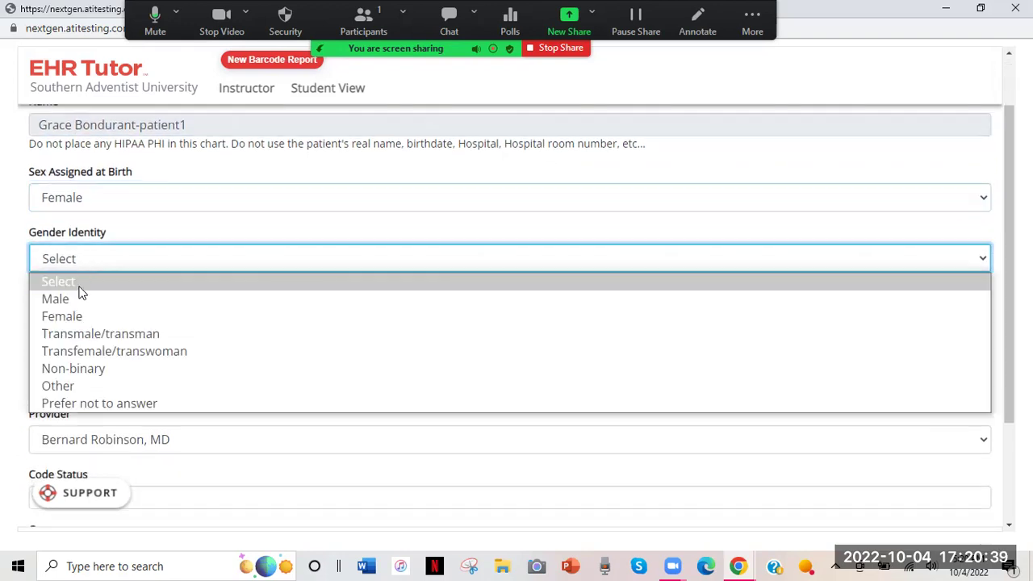
pyautogui.click(81, 316)
# Fill in the patient's pronouns as Her Instructorship and set the age to 30 years.
pyautogui.scroll(-1, 78, 317)
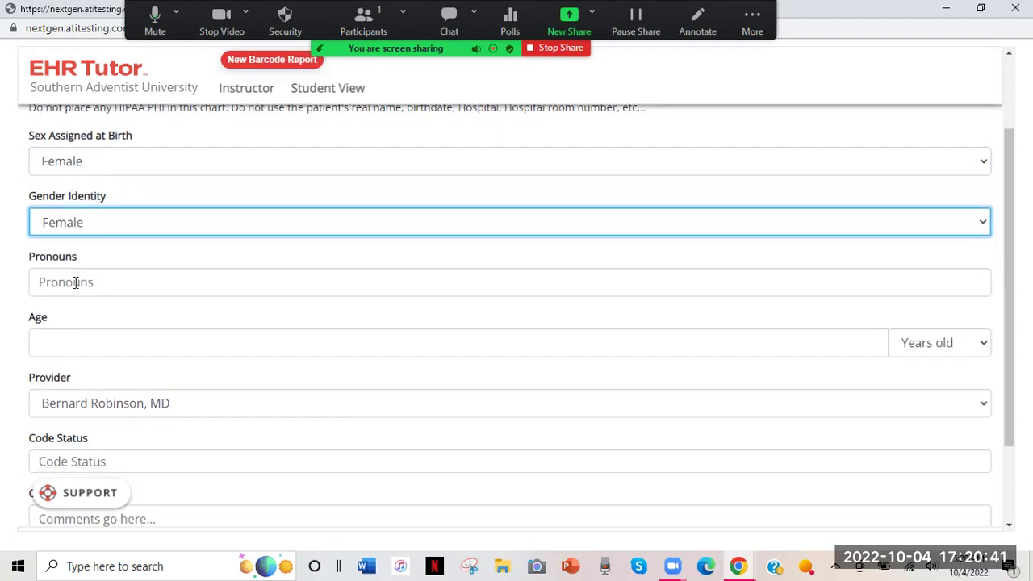
pyautogui.click(74, 282)
pyautogui.click(133, 322)
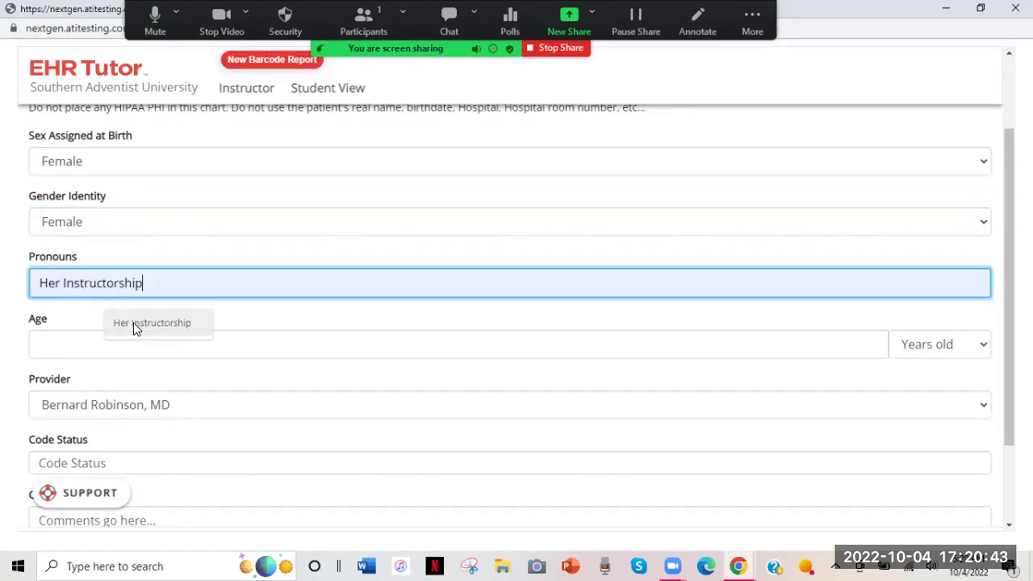
pyautogui.scroll(-1, 154, 280)
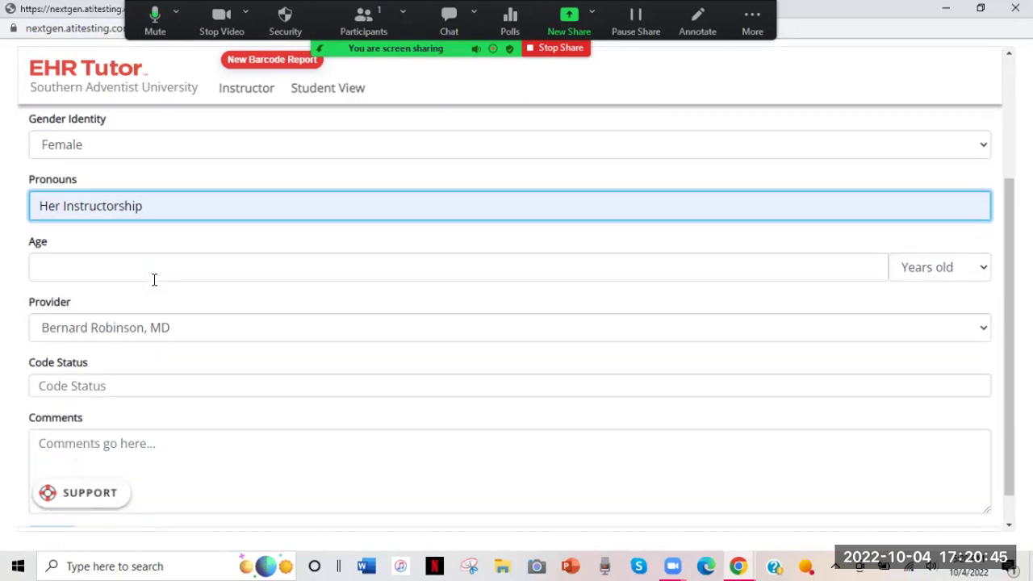
pyautogui.click(131, 263)
pyautogui.write('30')
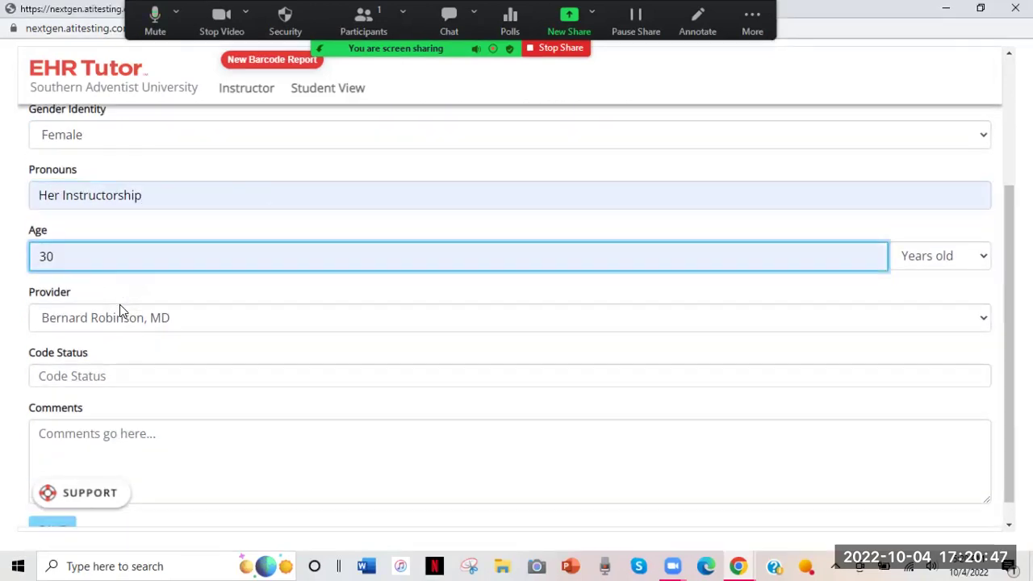
# Set the patient's code status to Full.
pyautogui.scroll(-1, 113, 323)
pyautogui.click(99, 348)
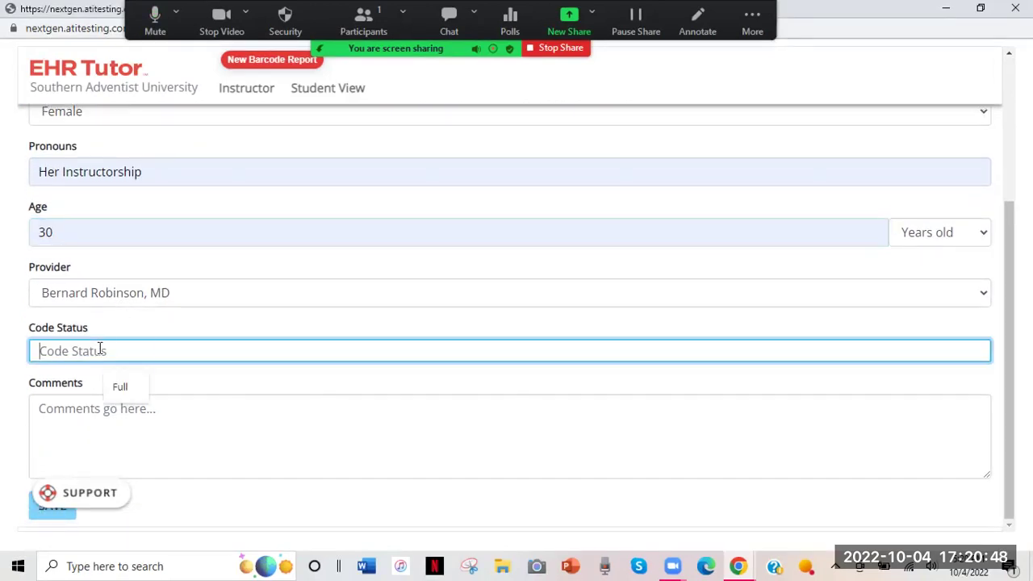
pyautogui.click(122, 389)
# Enter the comments "Pathophysiology" and, on a separate line, "Diabetic", and save the new patient.
pyautogui.click(80, 422)
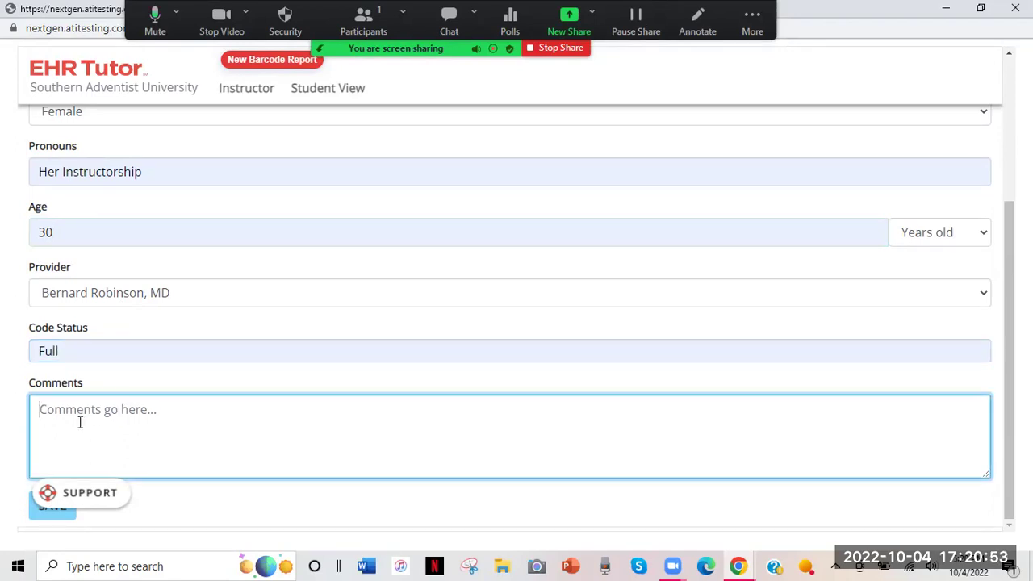
pyautogui.write('Pa')
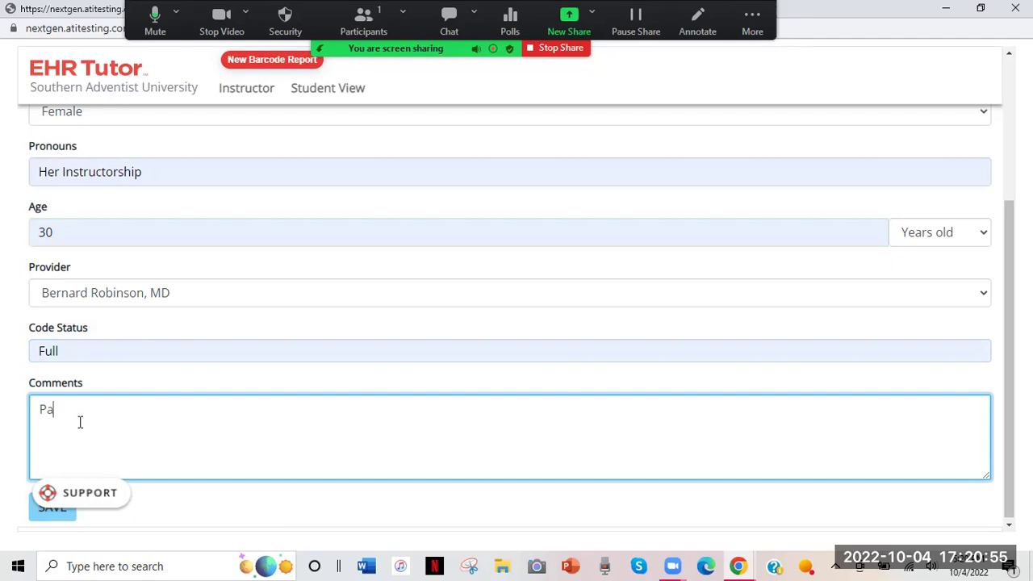
pyautogui.write('thophysiology  ')
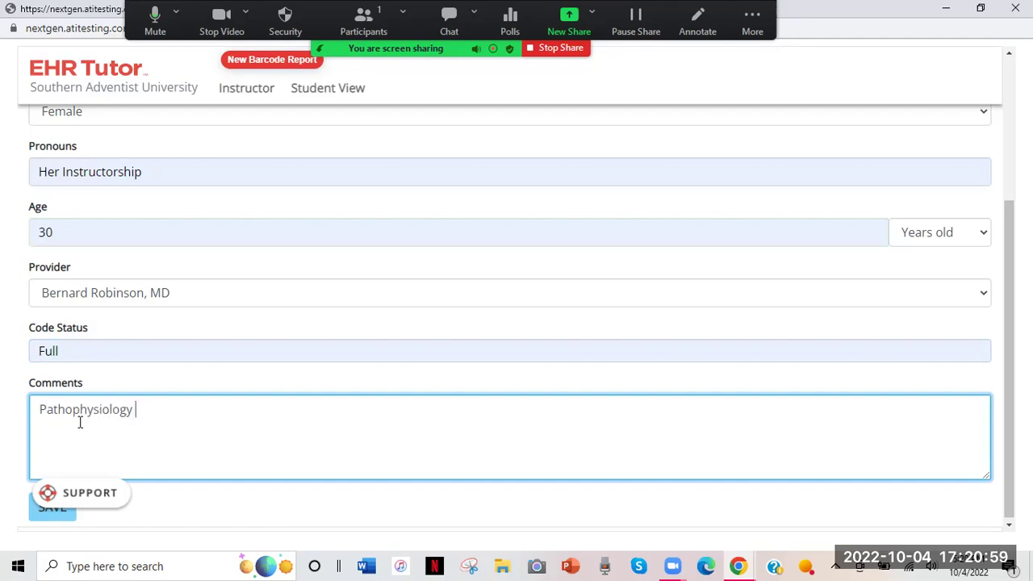
pyautogui.write('Diabetic')
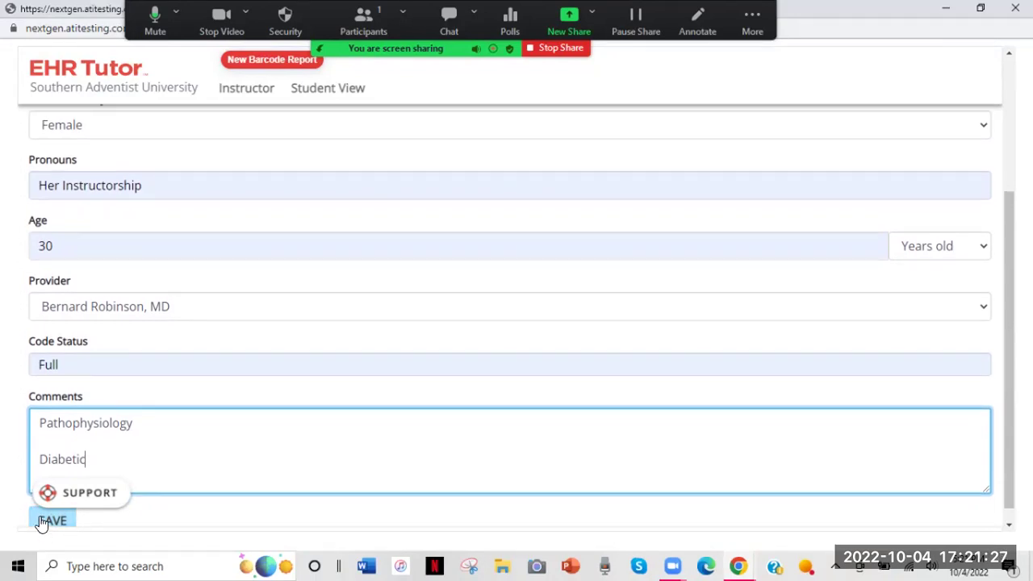
pyautogui.click(42, 522)
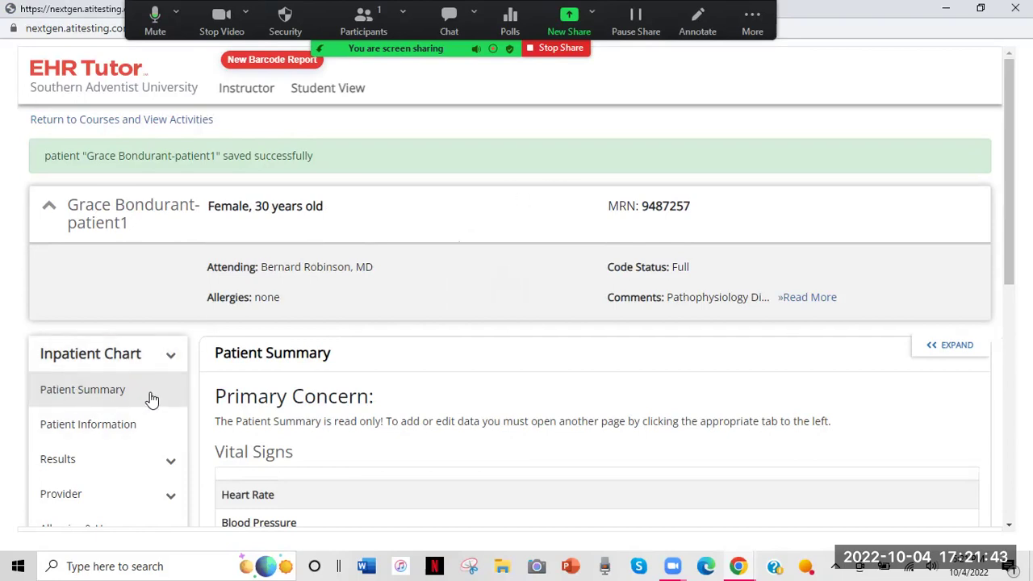
# Review the new chart's Patient Summary, including its vital signs, allergies and orders sections.
pyautogui.scroll(-1, 330, 384)
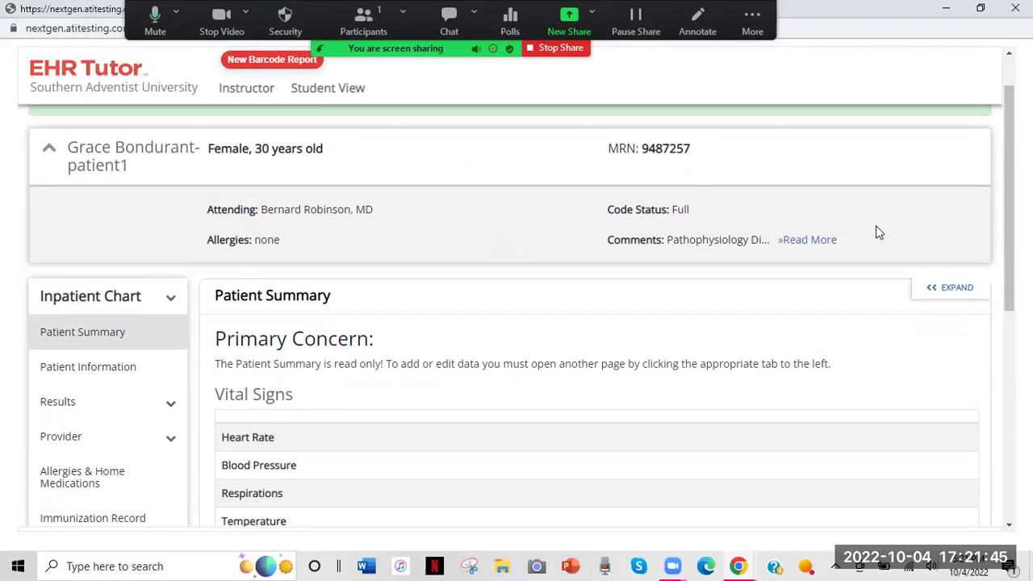
pyautogui.scroll(-1, 650, 428)
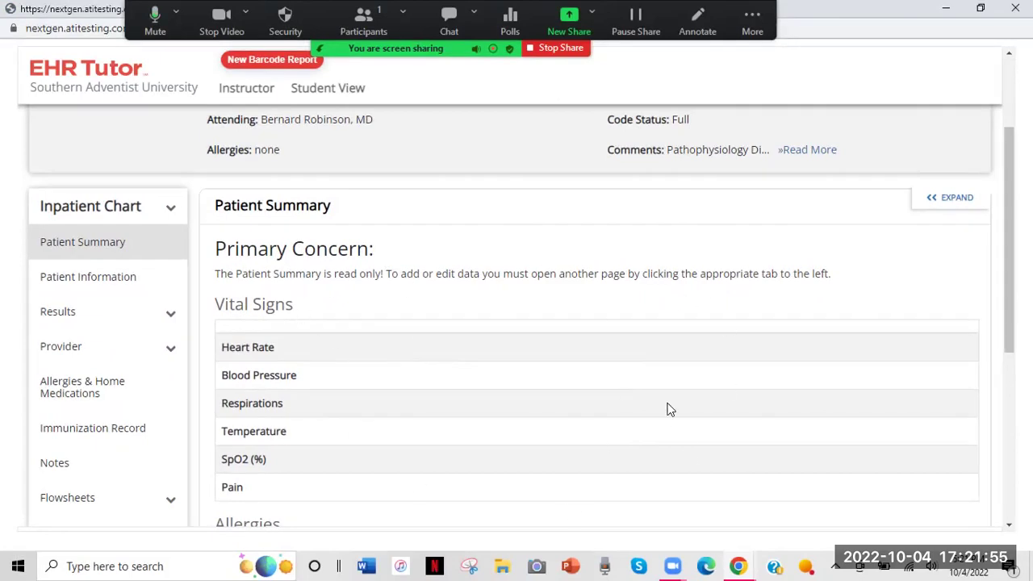
pyautogui.scroll(-3, 662, 410)
pyautogui.scroll(-2, 662, 416)
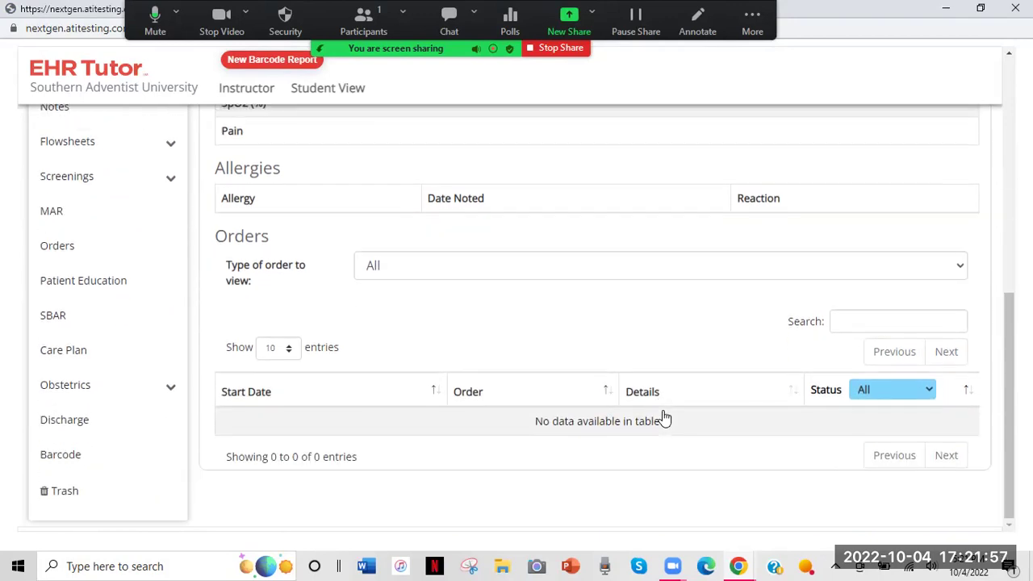
pyautogui.scroll(1, 662, 409)
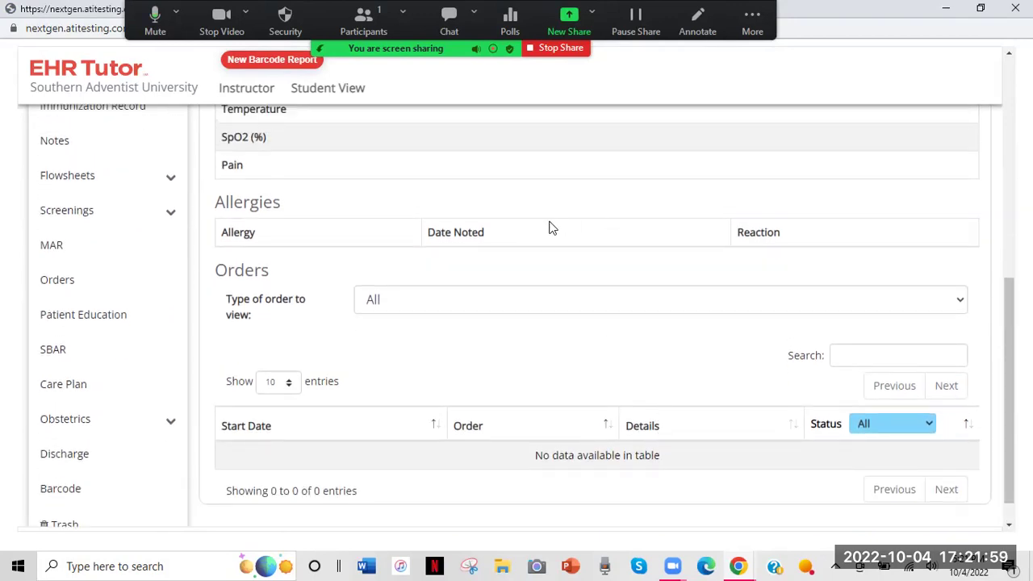
pyautogui.scroll(2, 545, 219)
pyautogui.scroll(2, 544, 220)
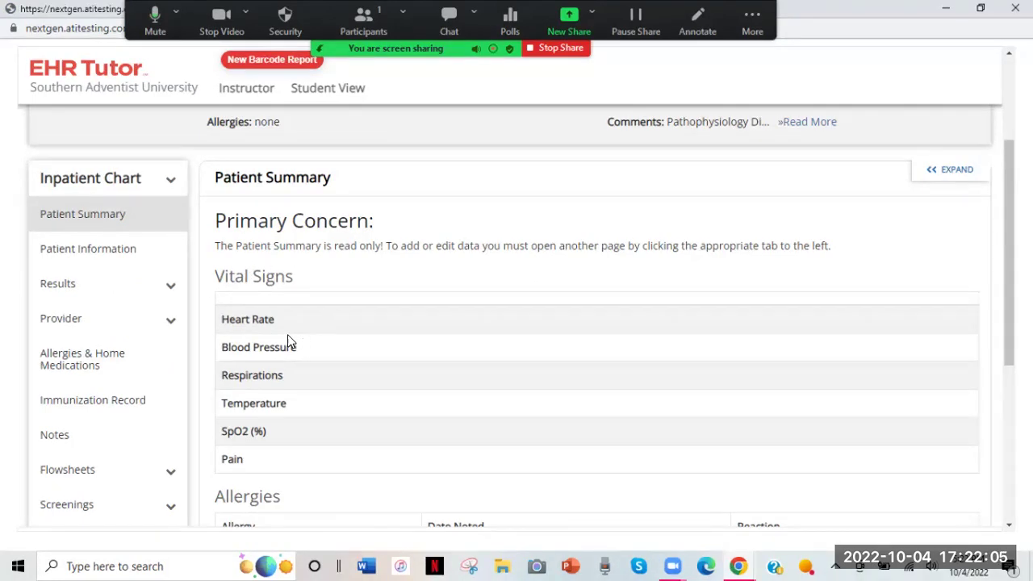
# Open the Vital Signs flowsheet of the inpatient chart.
pyautogui.scroll(-1, 287, 309)
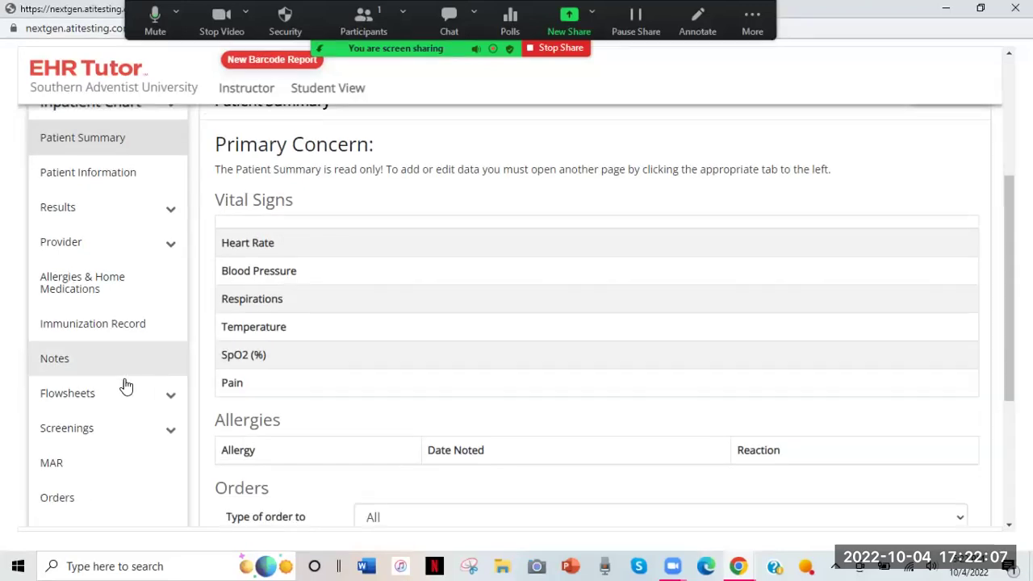
pyautogui.click(174, 399)
pyautogui.scroll(-2, 214, 404)
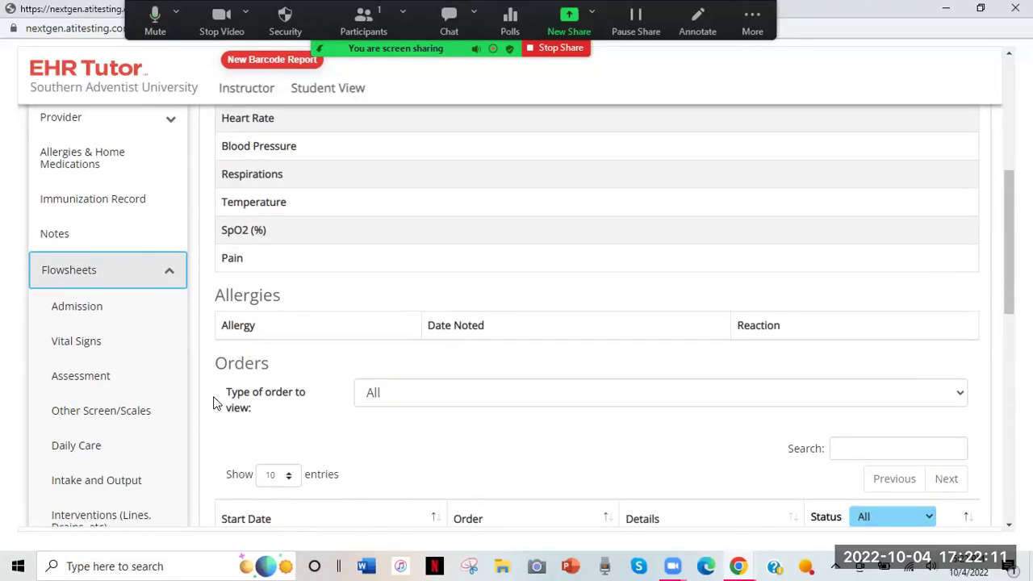
pyautogui.scroll(-3, 215, 404)
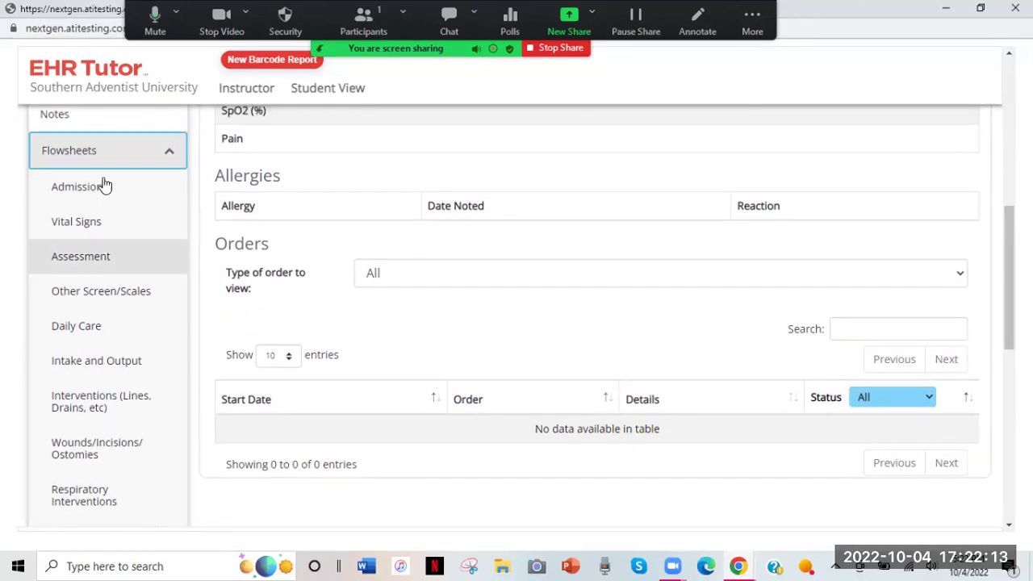
pyautogui.click(77, 228)
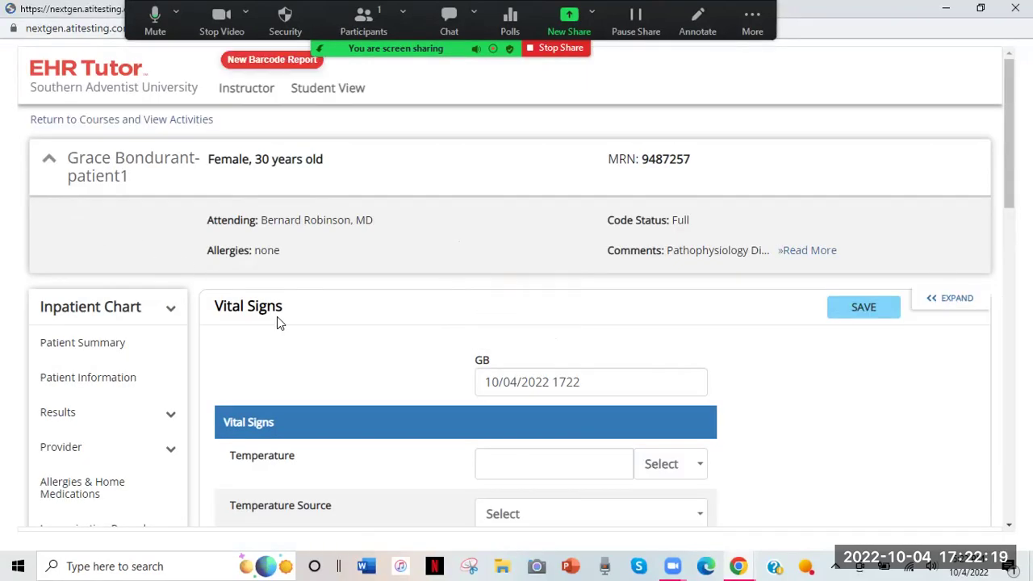
# Set the date and time of the vital signs entry to 10/03/2022 0800.
pyautogui.scroll(-4, 277, 321)
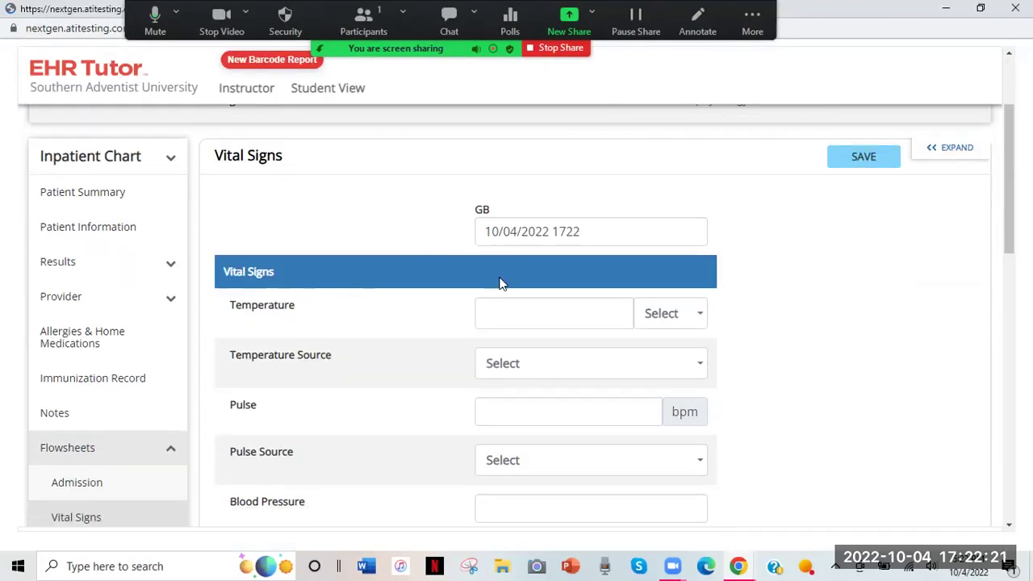
pyautogui.moveTo(596, 227); pyautogui.dragTo(481, 233)
pyautogui.click(555, 194)
pyautogui.moveTo(589, 229); pyautogui.dragTo(535, 233)
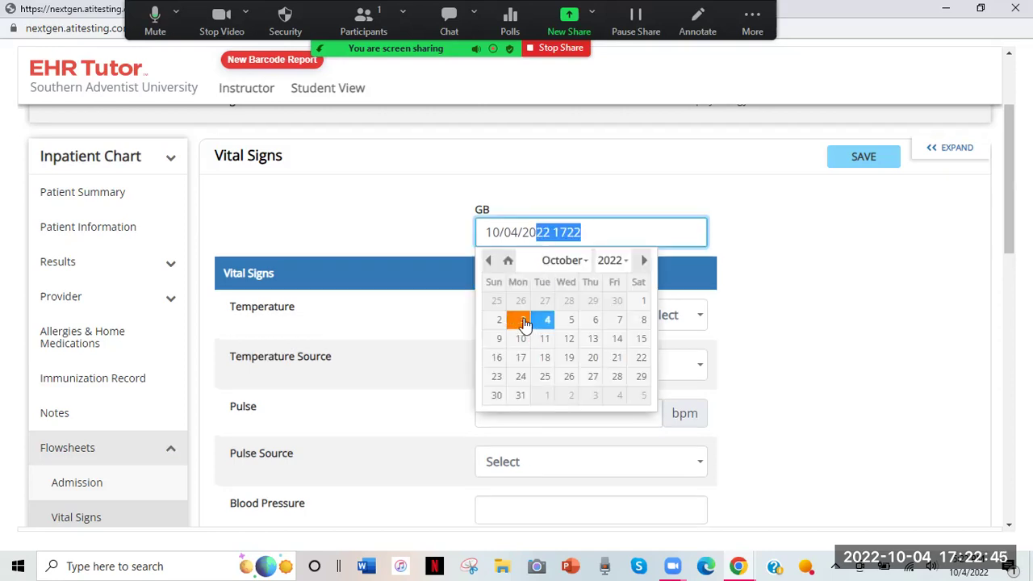
pyautogui.click(521, 321)
pyautogui.press('BackSpace')
pyautogui.press('BackSpace')
pyautogui.press('BackSpace')
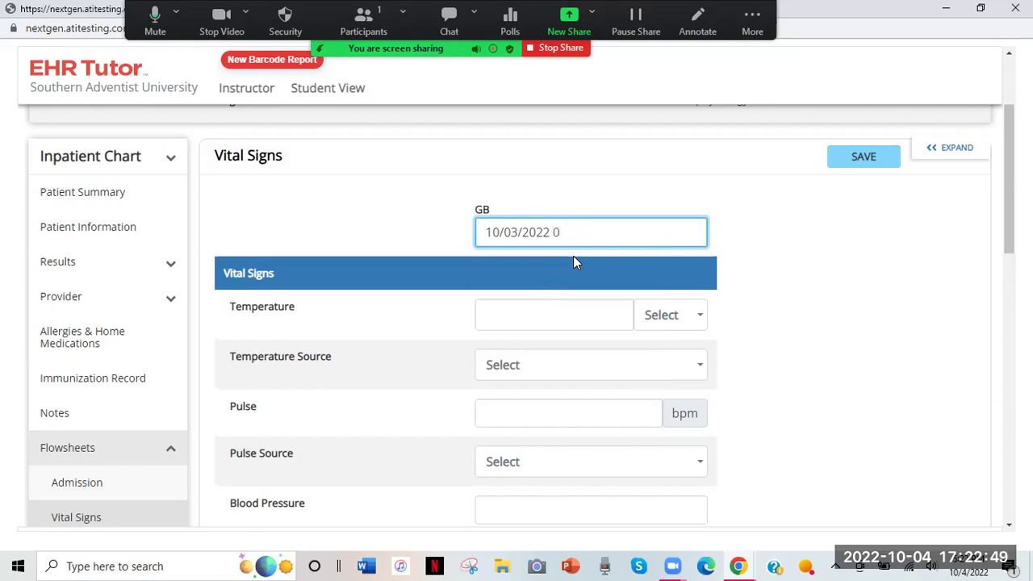
pyautogui.write('0800')
# Record a temperature of 98.6 with Oral as the temperature source.
pyautogui.click(533, 322)
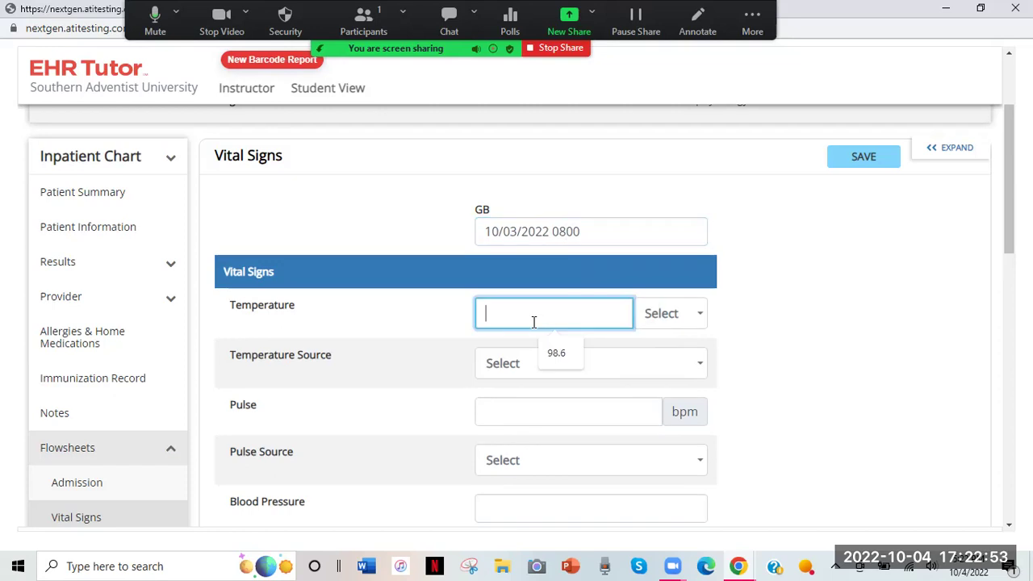
pyautogui.click(557, 354)
pyautogui.scroll(-1, 559, 351)
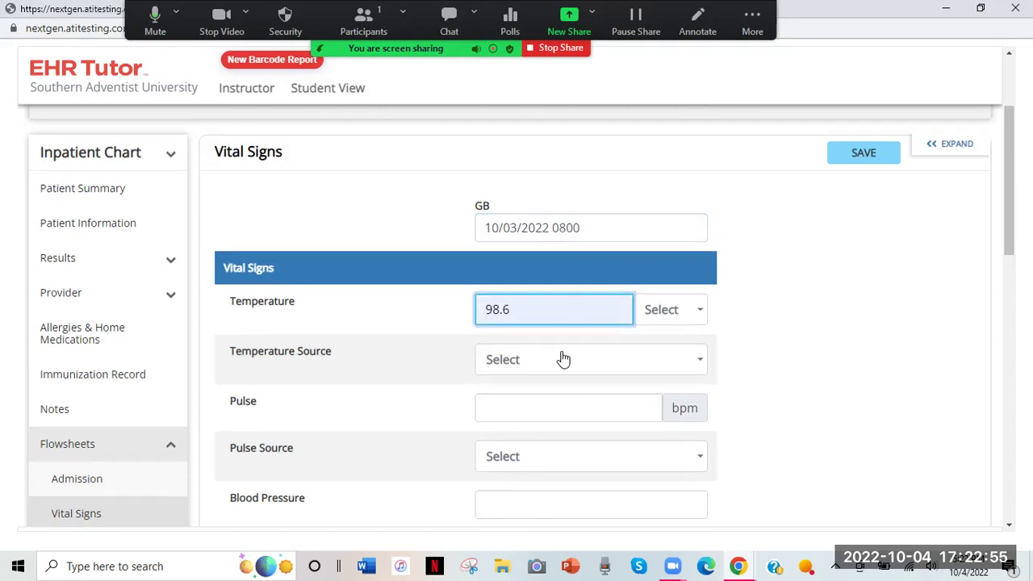
pyautogui.click(538, 295)
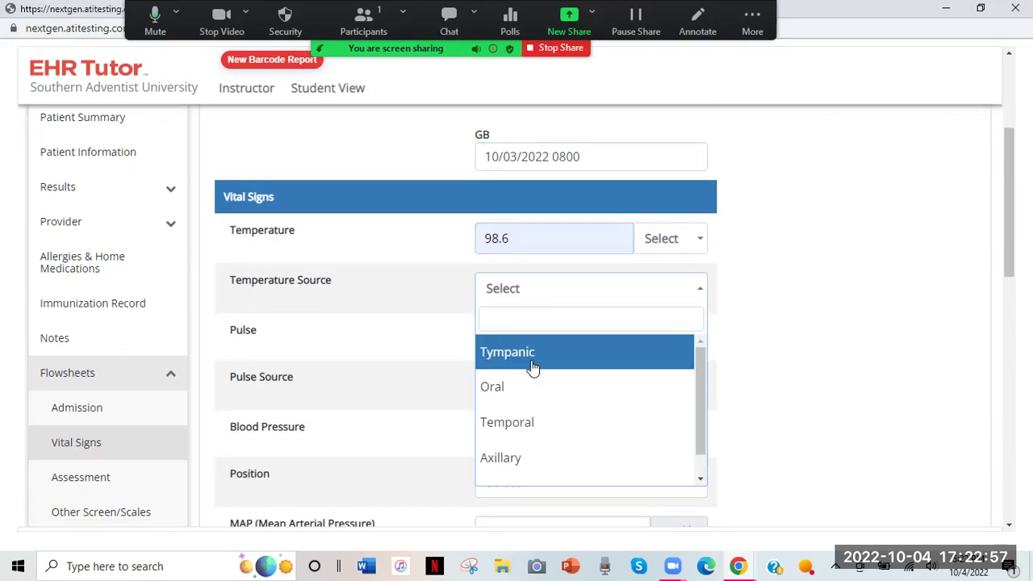
pyautogui.click(521, 389)
# Record a pulse of 60 bpm with Radial as the pulse source.
pyautogui.click(519, 345)
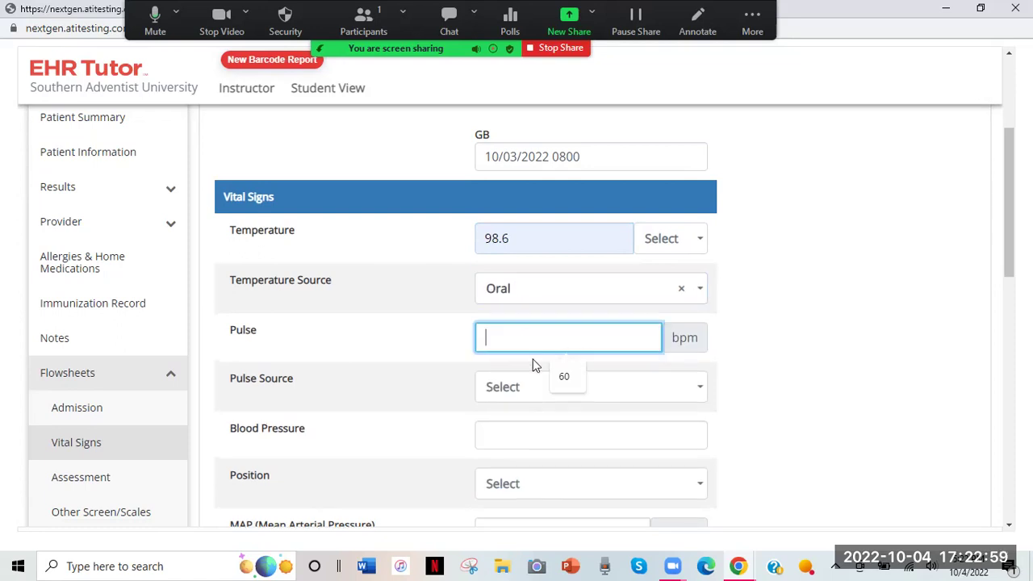
pyautogui.click(559, 377)
pyautogui.click(540, 396)
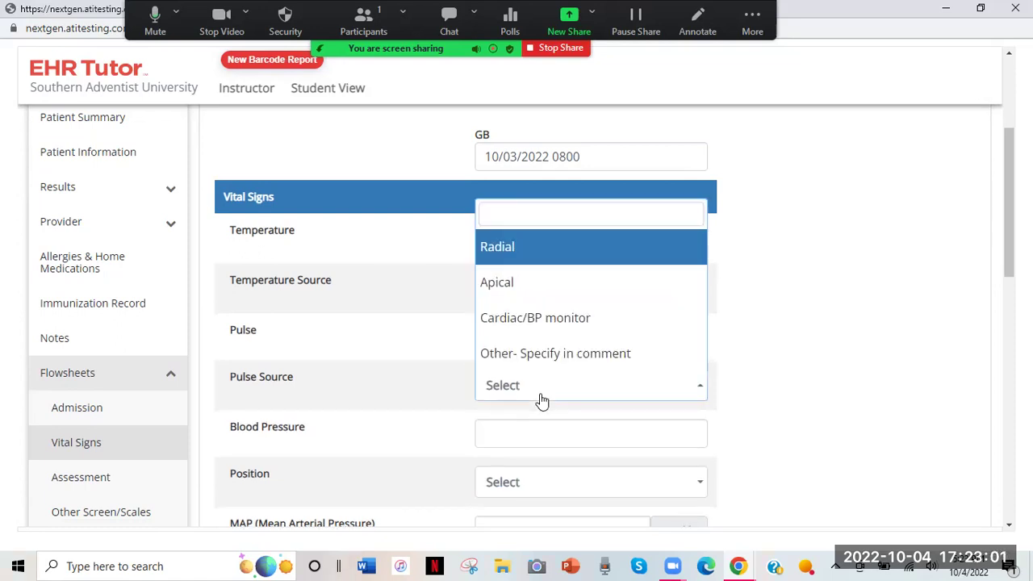
pyautogui.click(523, 250)
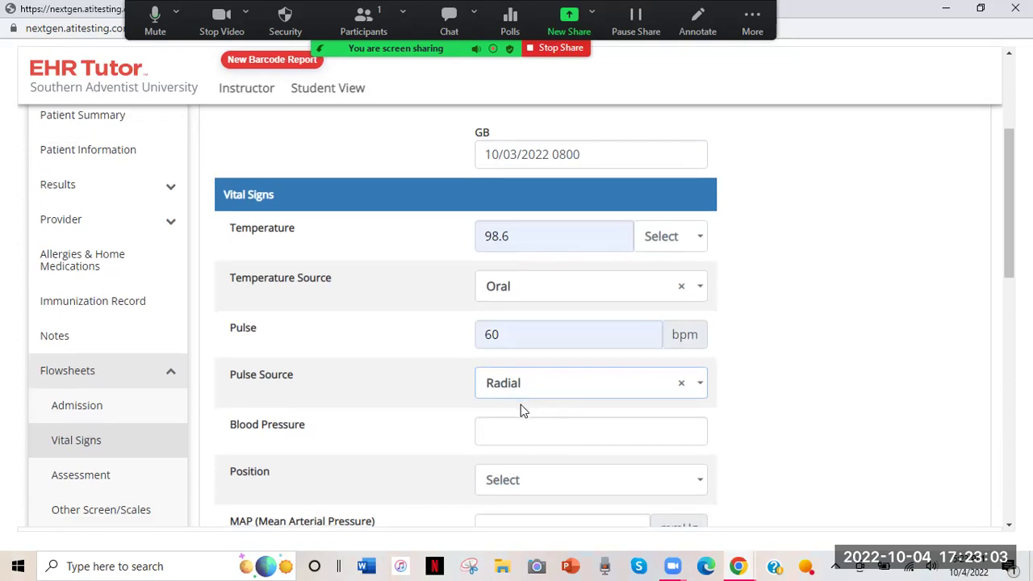
# Record a blood pressure of 120/80 with the patient's position as Sitting.
pyautogui.scroll(-2, 520, 404)
pyautogui.click(519, 277)
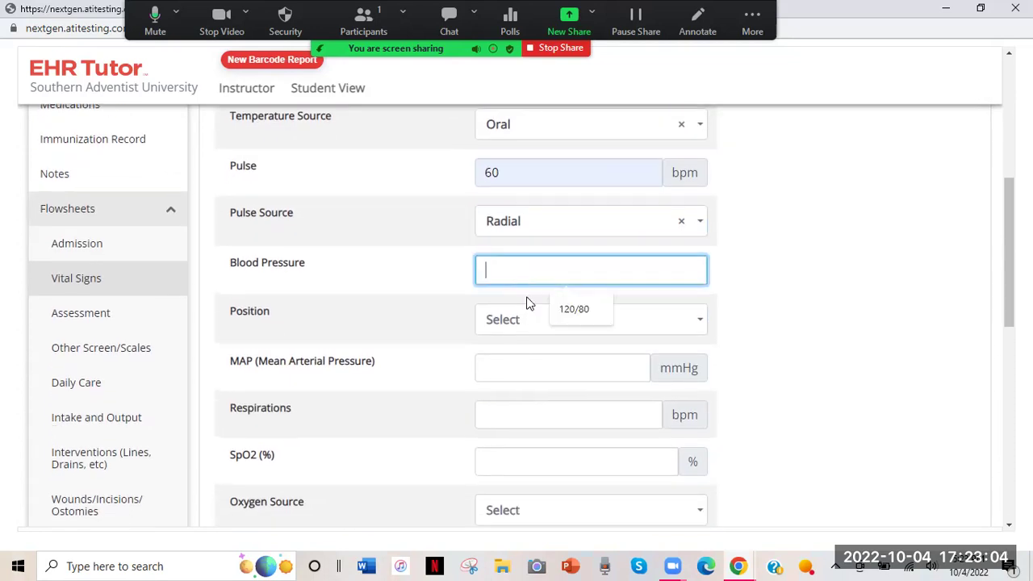
pyautogui.click(578, 319)
pyautogui.click(638, 321)
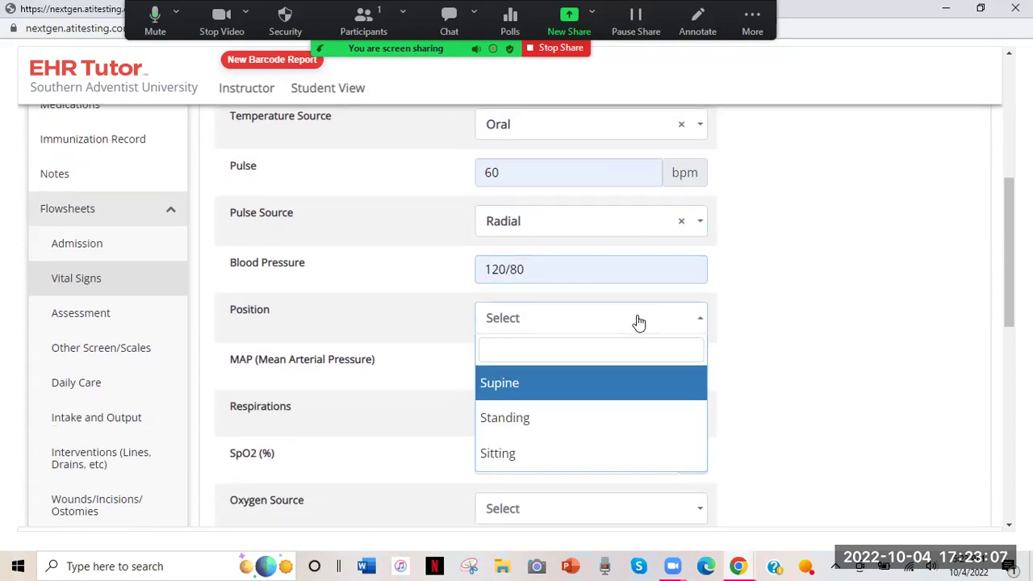
pyautogui.click(517, 454)
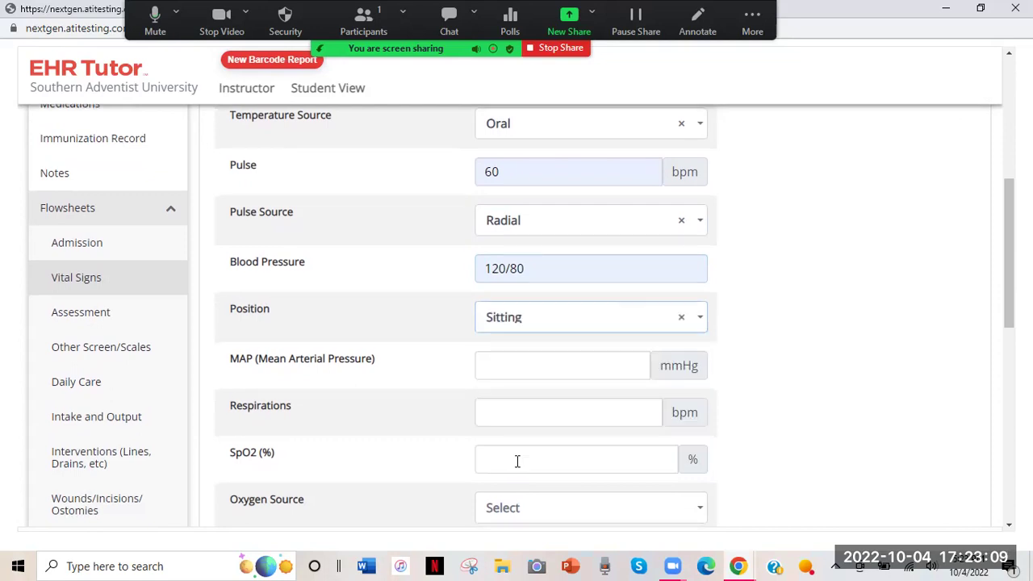
# Record the patient's respirations as 12 bpm.
pyautogui.scroll(-2, 516, 460)
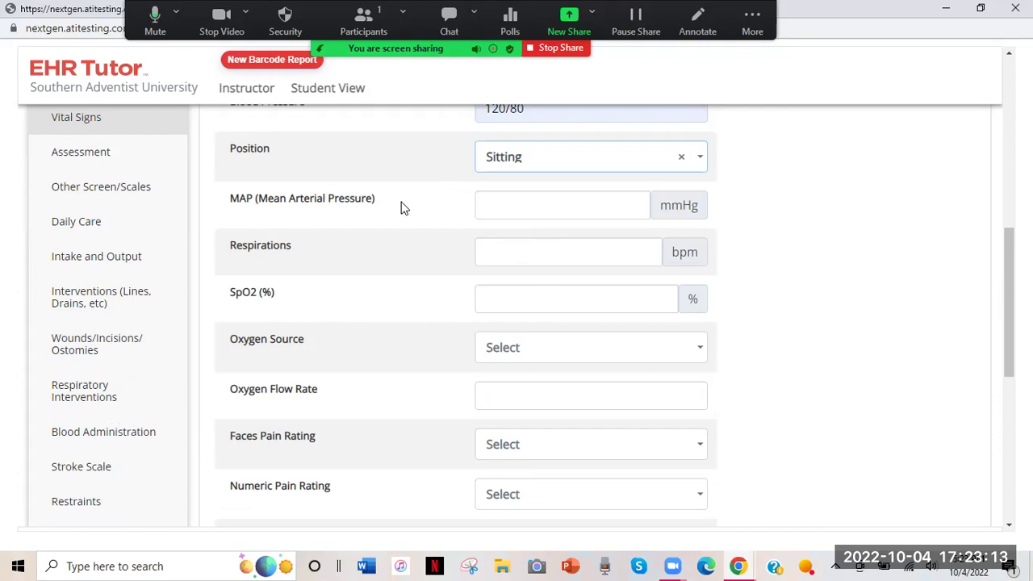
pyautogui.click(516, 254)
pyautogui.write('12')
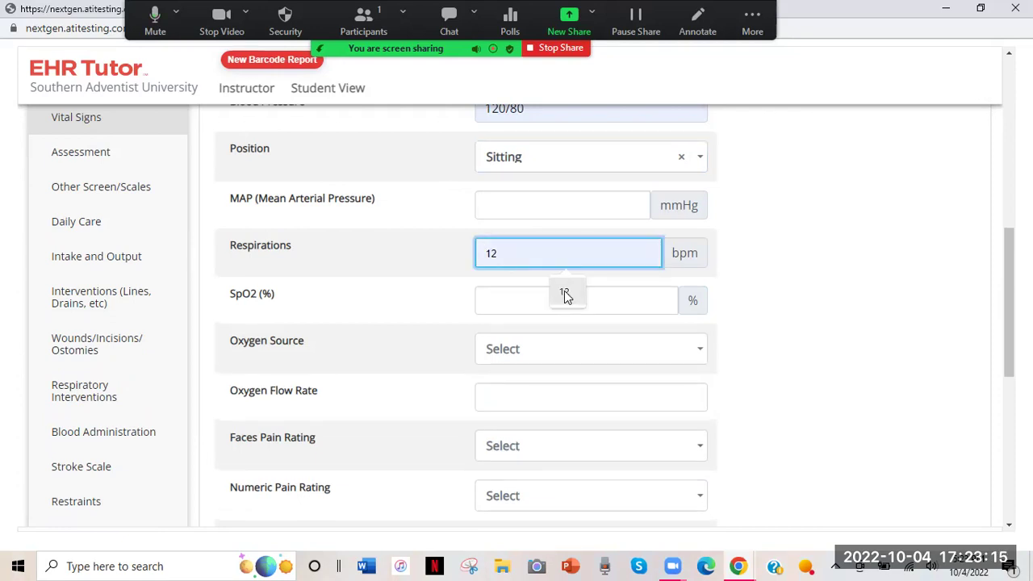
# Record an SpO2 of 100% with Room Air as the oxygen source.
pyautogui.click(541, 302)
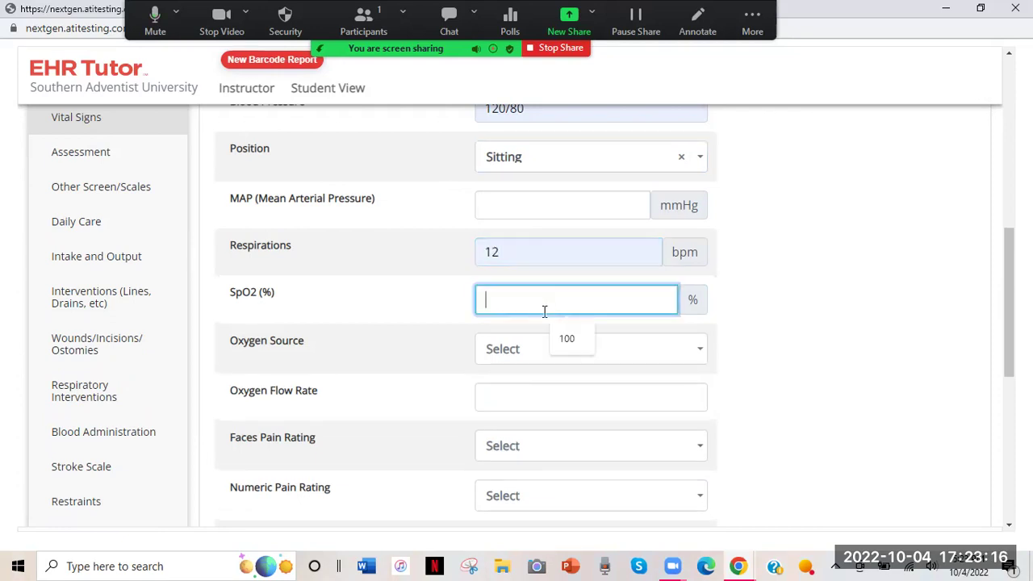
pyautogui.click(580, 352)
pyautogui.click(581, 352)
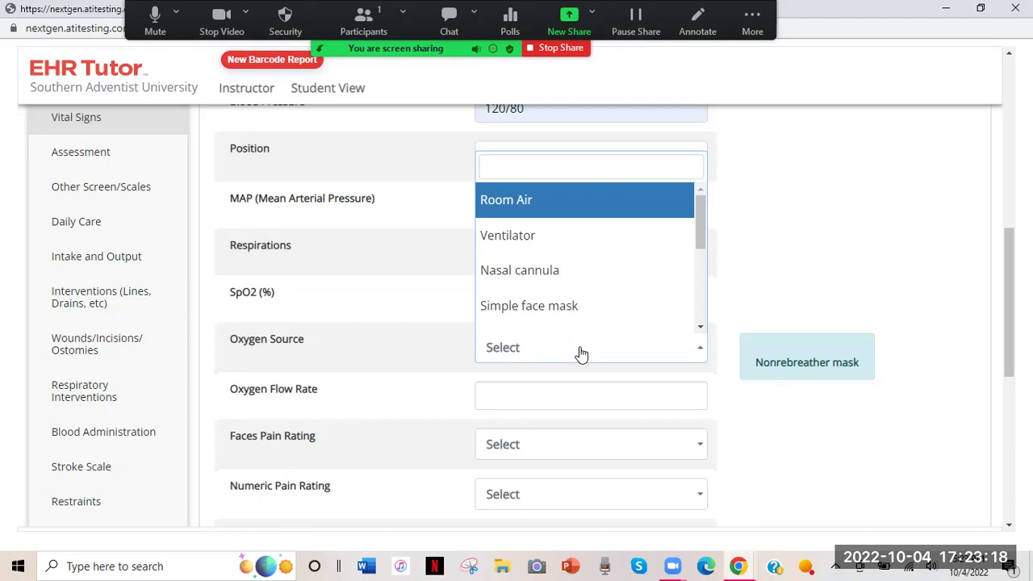
pyautogui.click(541, 204)
# Set the Numeric Pain Rating to 0 and view the Faces Pain Rating options without choosing one.
pyautogui.scroll(-1, 470, 380)
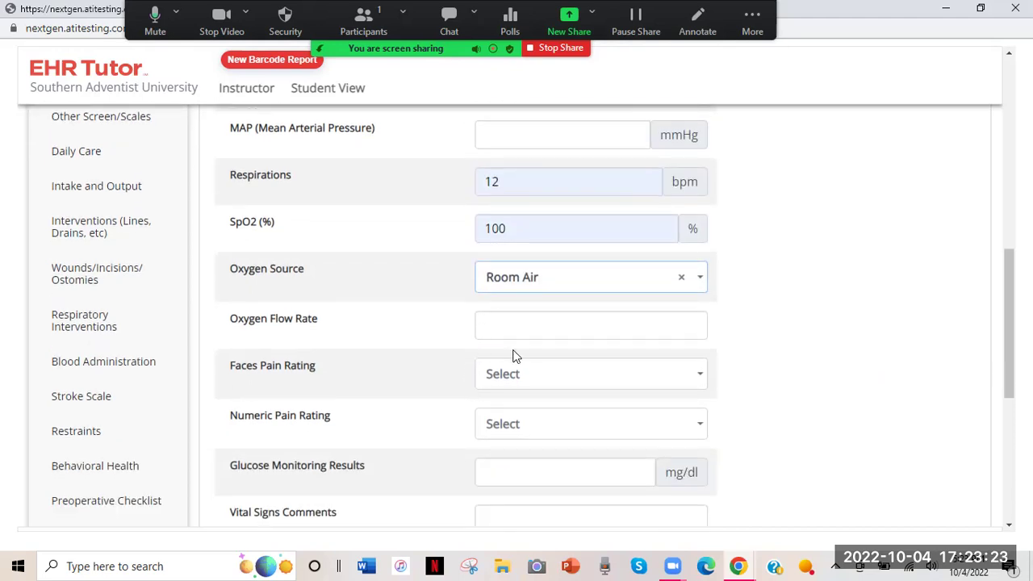
pyautogui.scroll(-1, 513, 357)
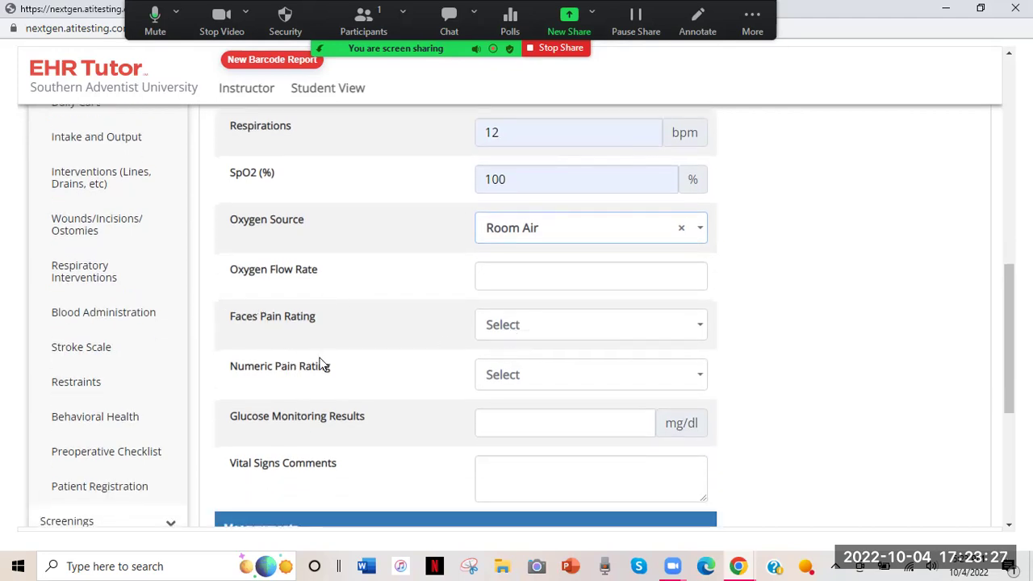
pyautogui.moveTo(336, 364); pyautogui.dragTo(229, 366)
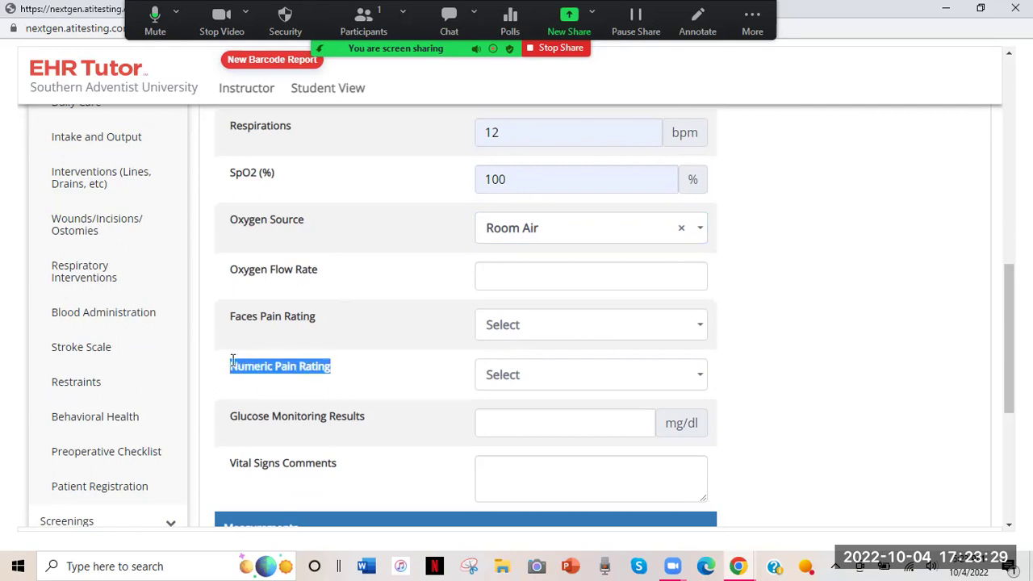
pyautogui.click(690, 380)
pyautogui.click(489, 228)
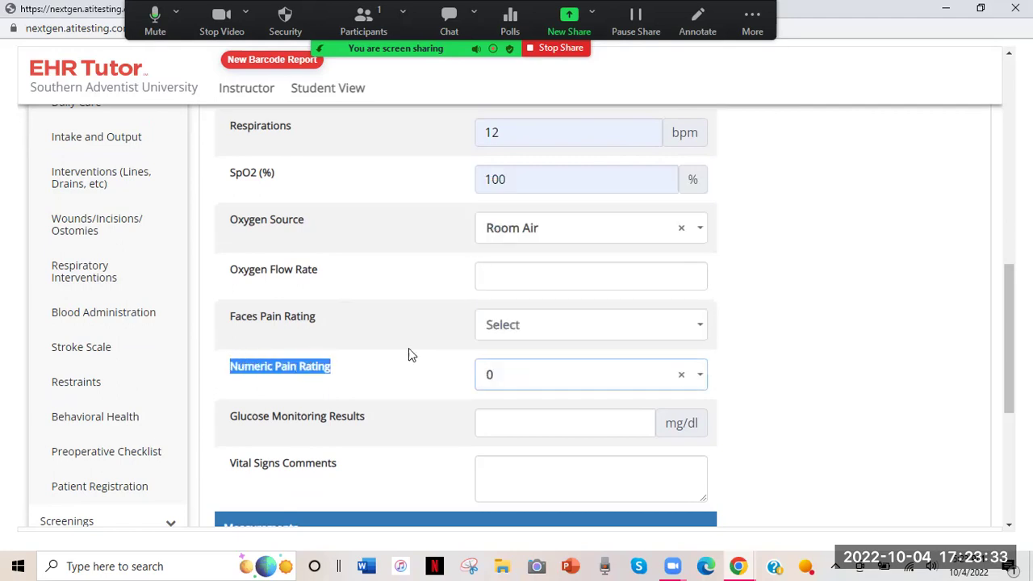
pyautogui.click(370, 374)
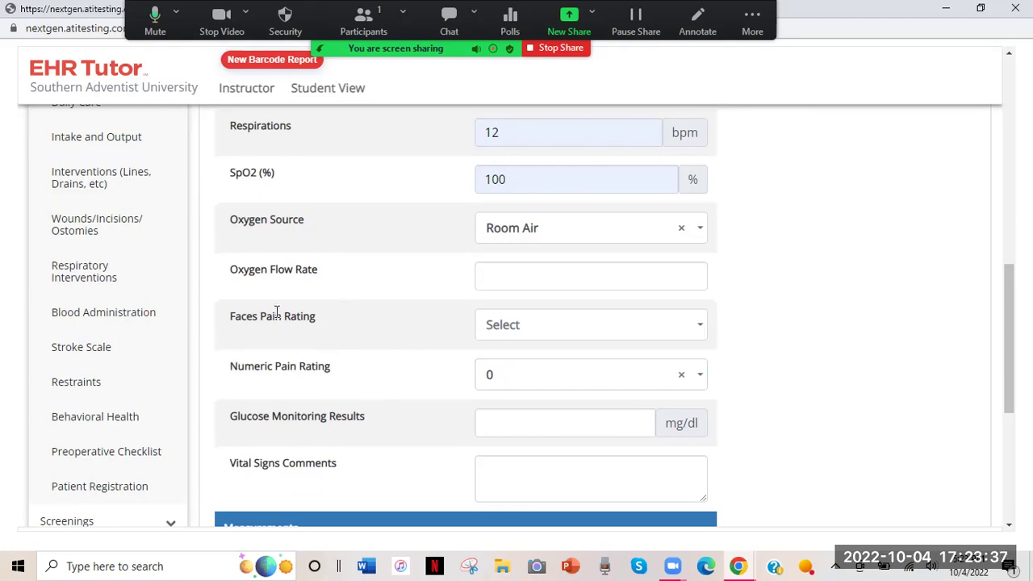
pyautogui.click(524, 328)
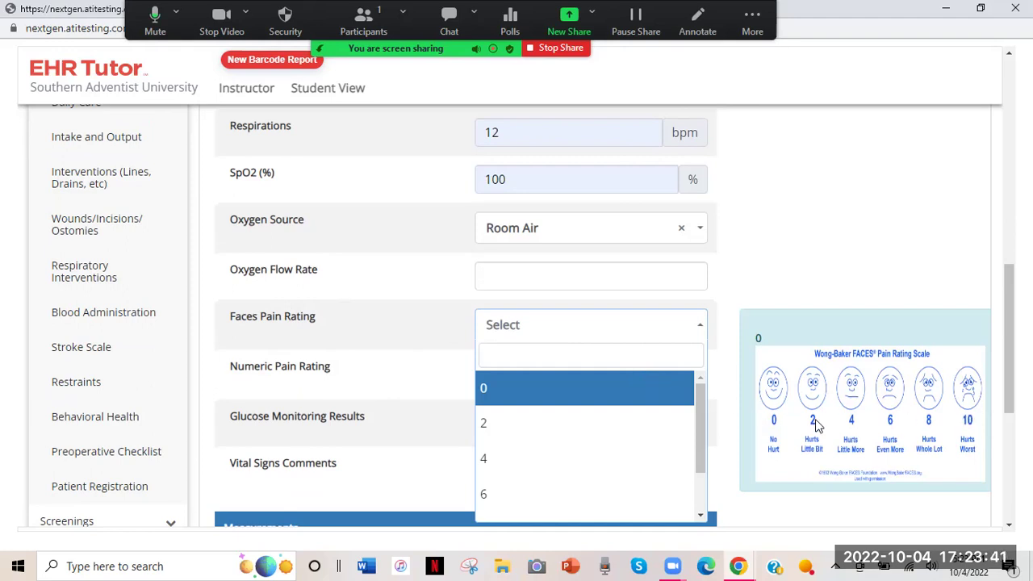
pyautogui.click(824, 294)
# Record a glucose monitoring result of 70 mg/dl and add the vital signs comment "no BP on left arm".
pyautogui.scroll(-2, 823, 292)
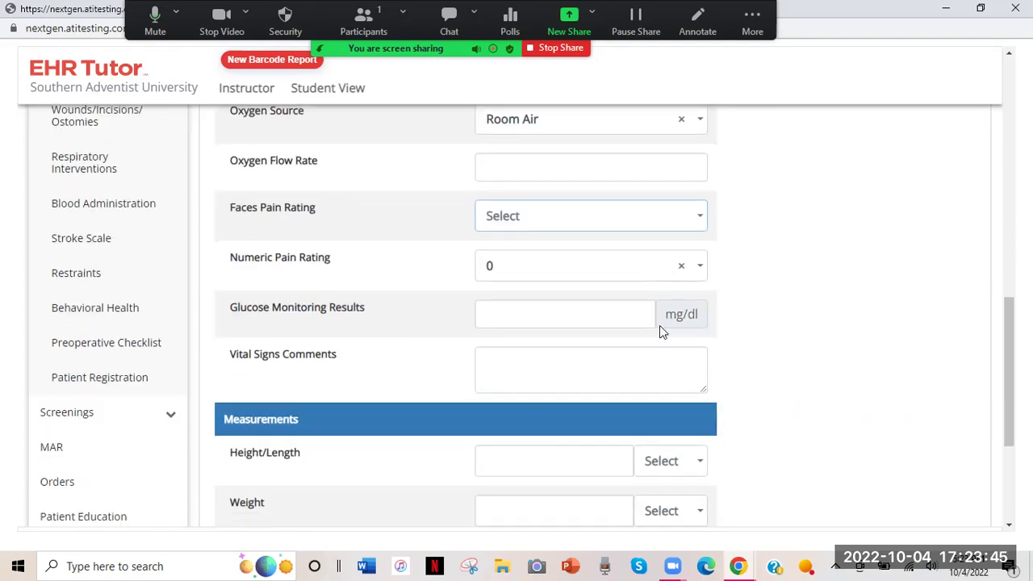
pyautogui.click(590, 319)
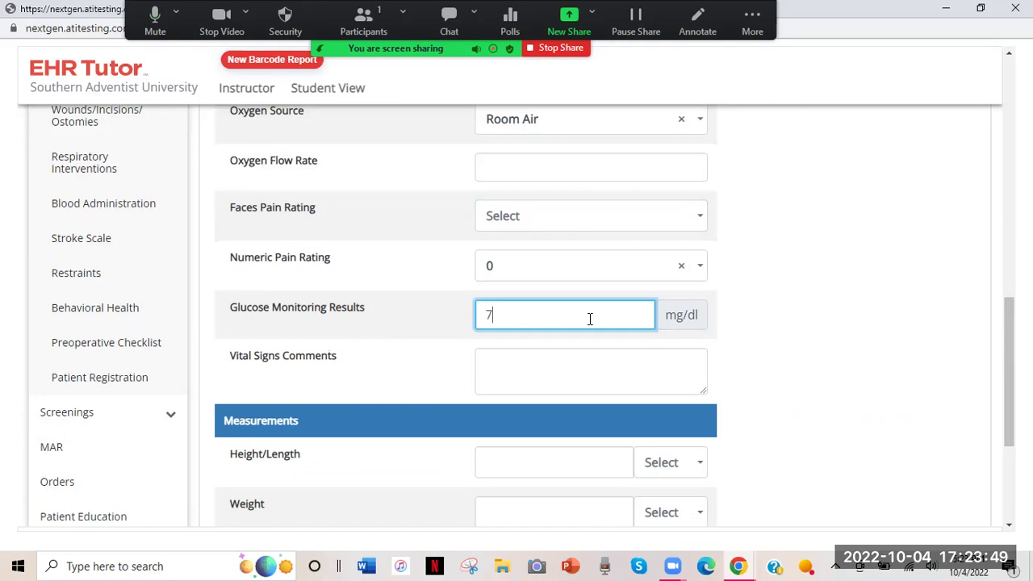
pyautogui.click(581, 348)
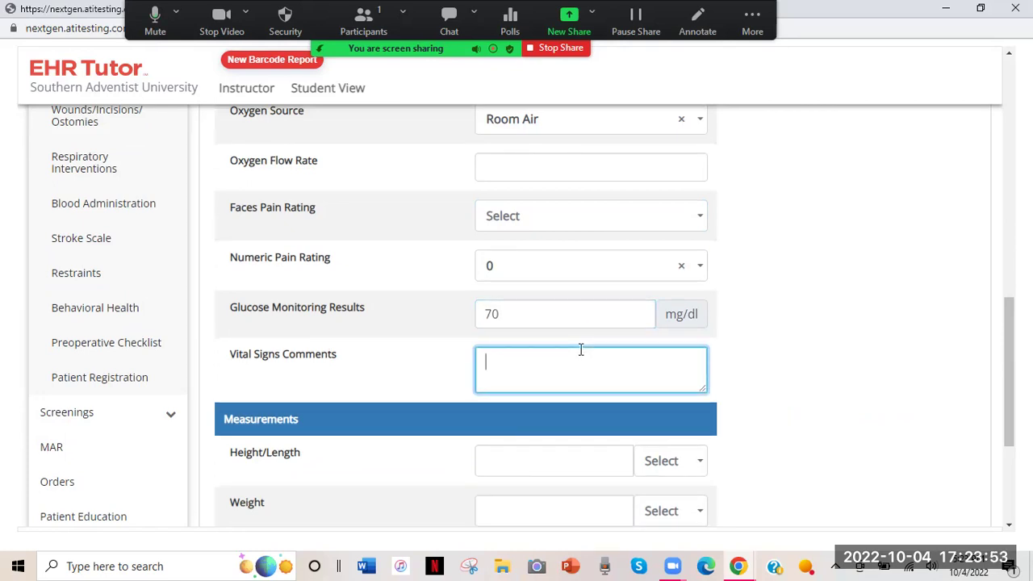
pyautogui.write('no BP ')
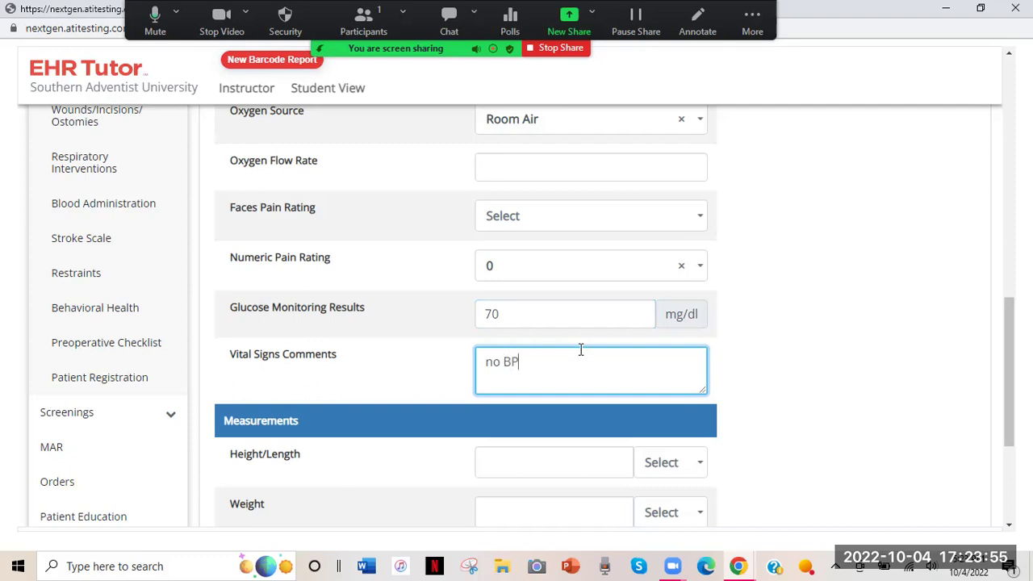
pyautogui.write('on left arm')
# Save the vital signs entry, leaving the Measurements section blank.
pyautogui.scroll(-3, 810, 482)
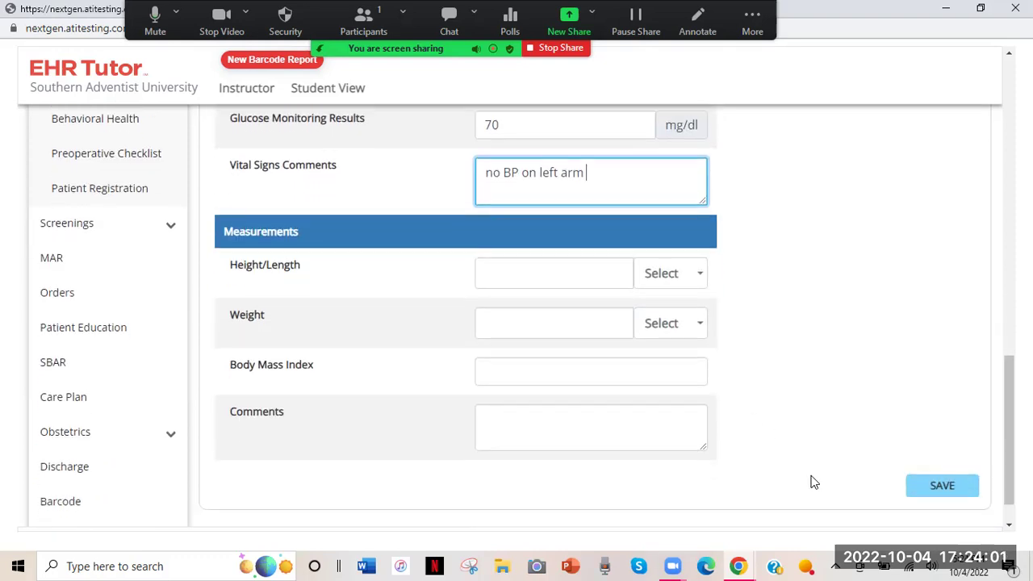
pyautogui.scroll(-1, 320, 369)
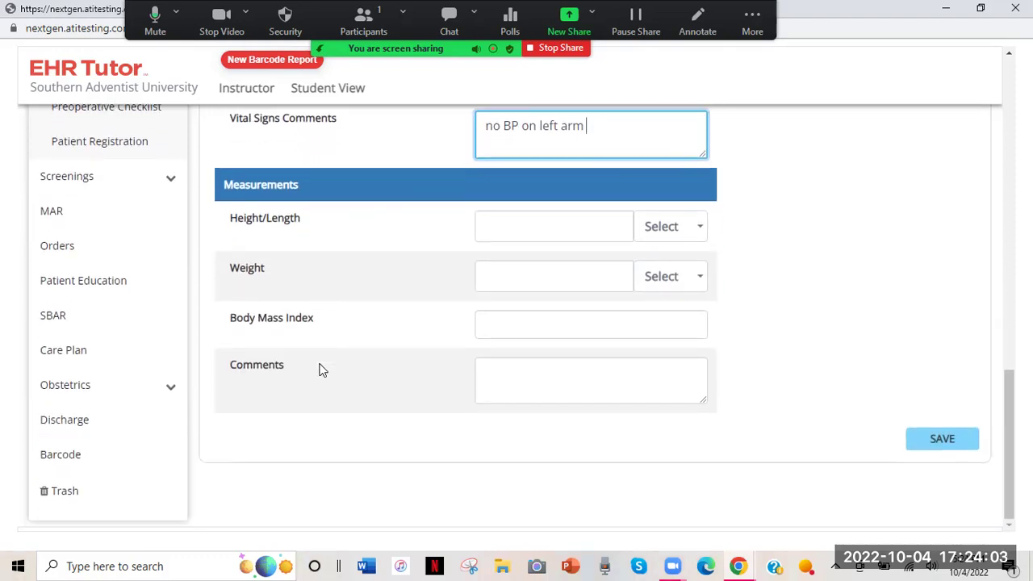
pyautogui.click(950, 446)
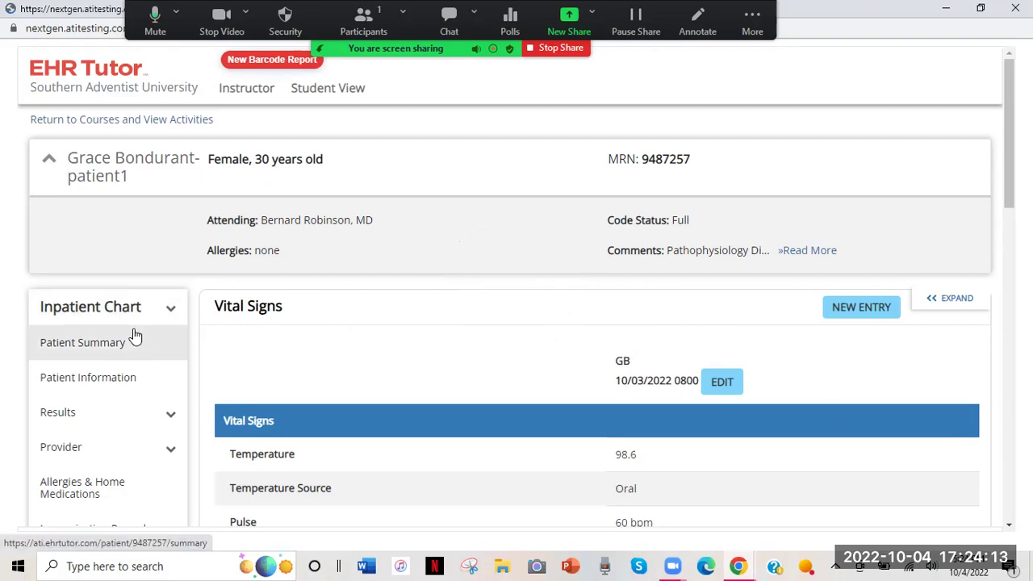
# Review the saved vital signs flowsheet entry from the temperature down to the comments and measurements.
pyautogui.scroll(-3, 386, 375)
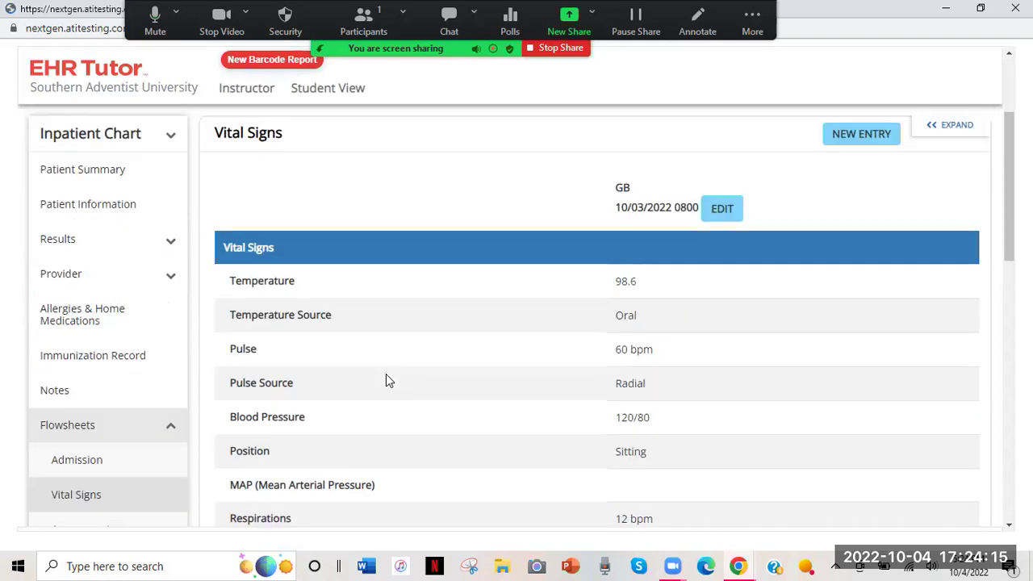
pyautogui.scroll(-1, 386, 380)
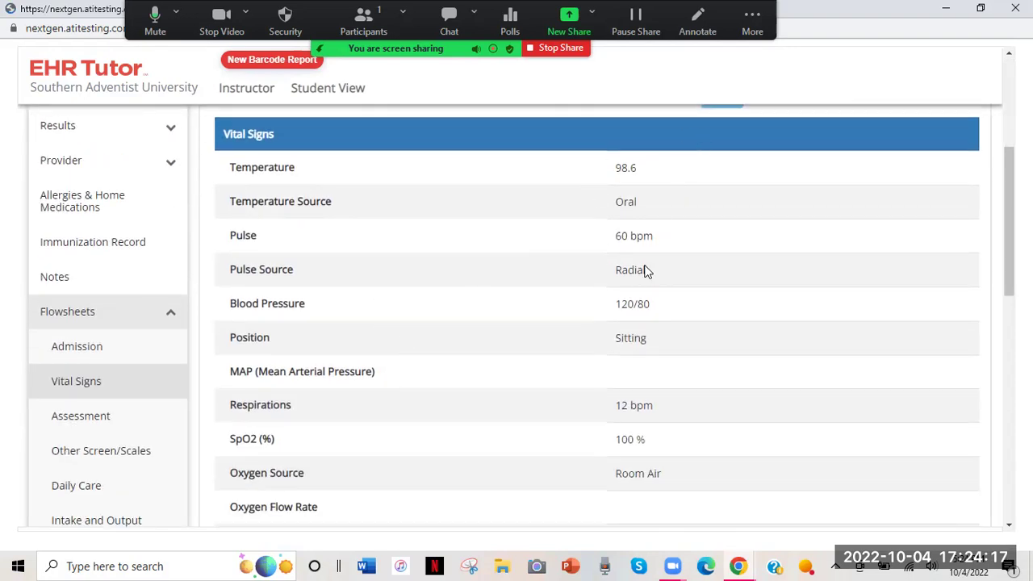
pyautogui.scroll(2, 633, 322)
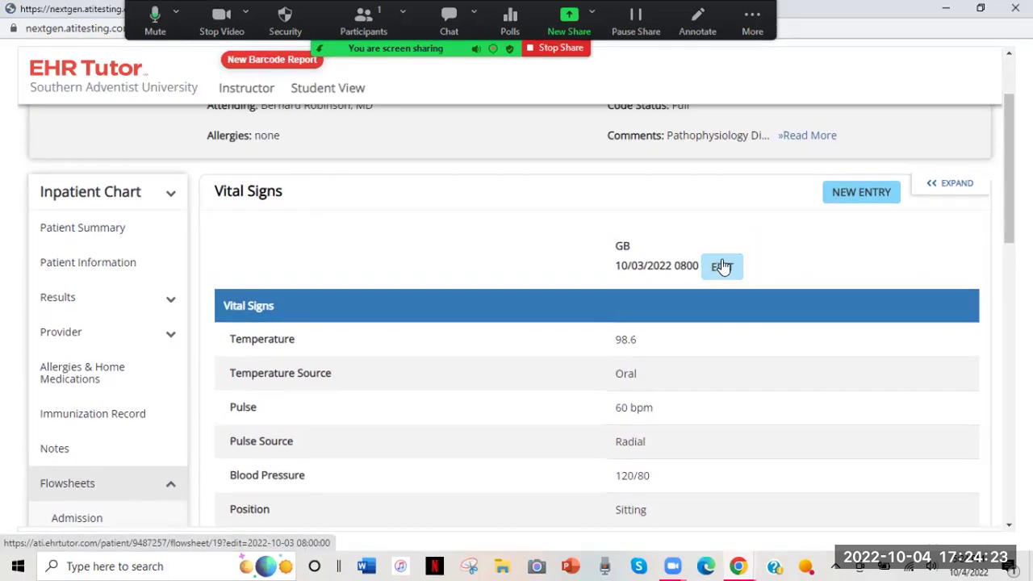
pyautogui.moveTo(616, 335); pyautogui.dragTo(626, 376)
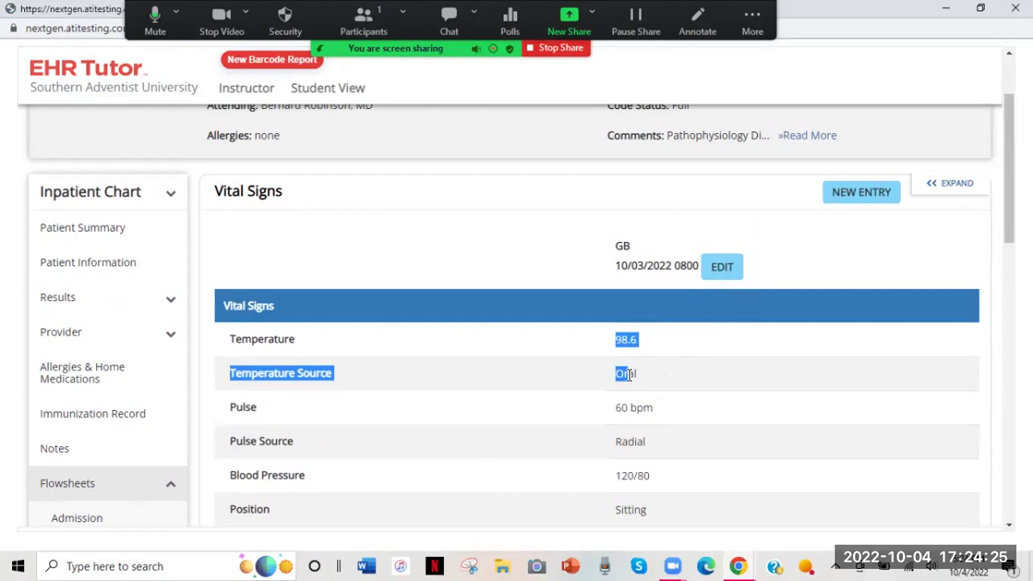
pyautogui.click(633, 392)
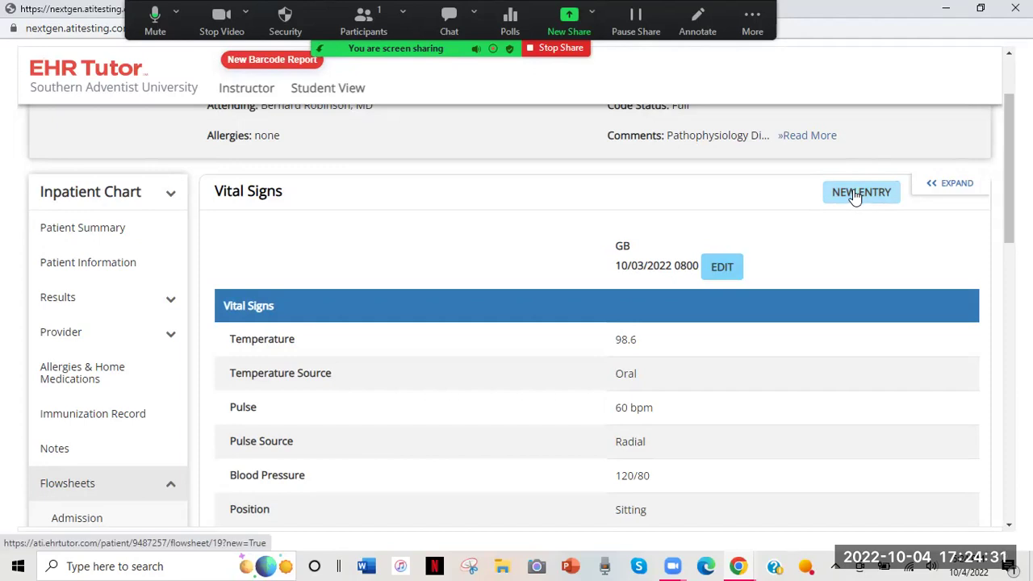
pyautogui.scroll(-2, 435, 284)
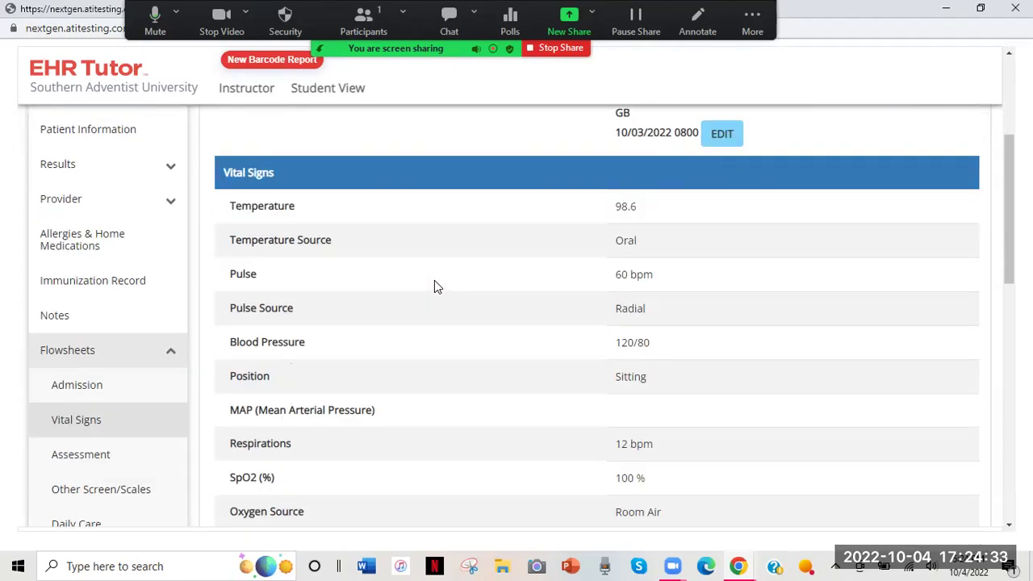
pyautogui.scroll(-6, 434, 286)
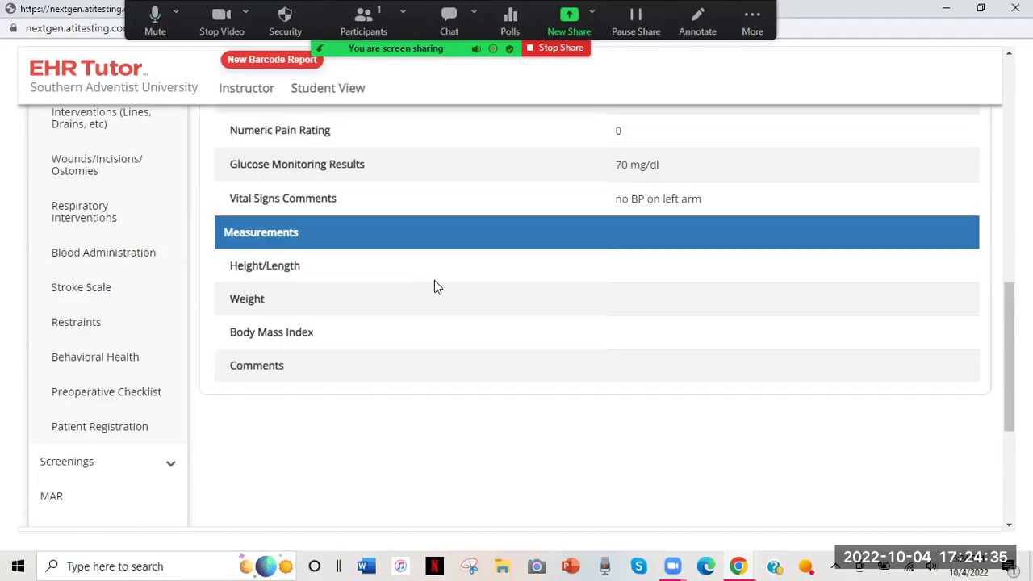
pyautogui.scroll(5, 434, 280)
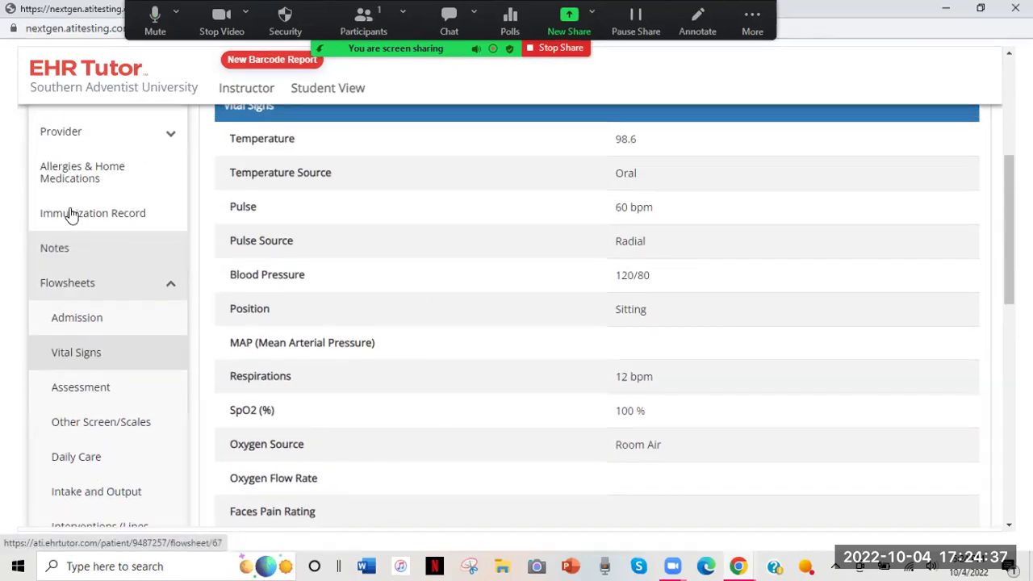
# Open the Patient Summary and review its vital signs, allergies and orders sections.
pyautogui.scroll(2, 76, 168)
pyautogui.click(93, 139)
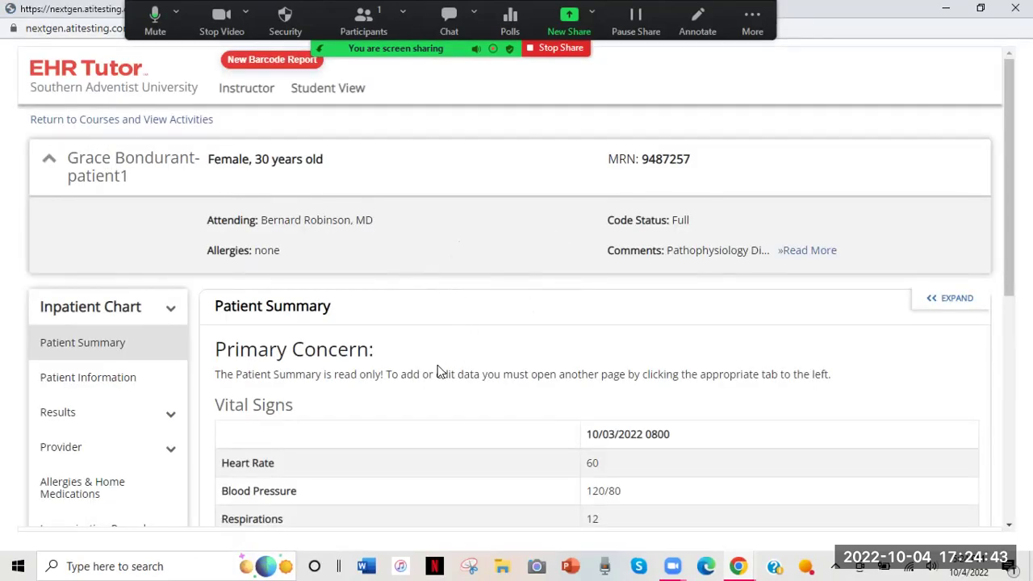
pyautogui.scroll(-2, 436, 370)
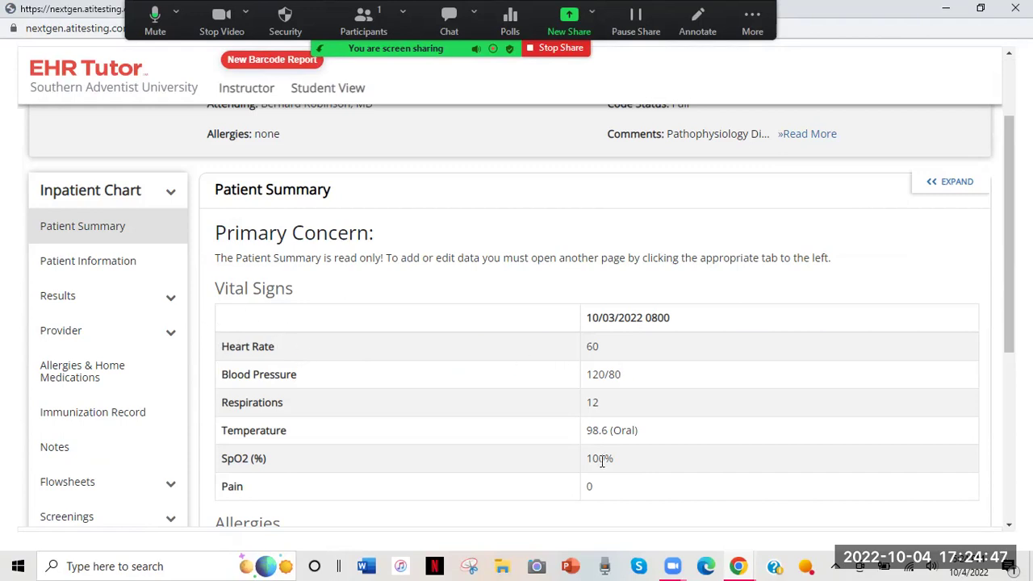
pyautogui.scroll(-2, 601, 460)
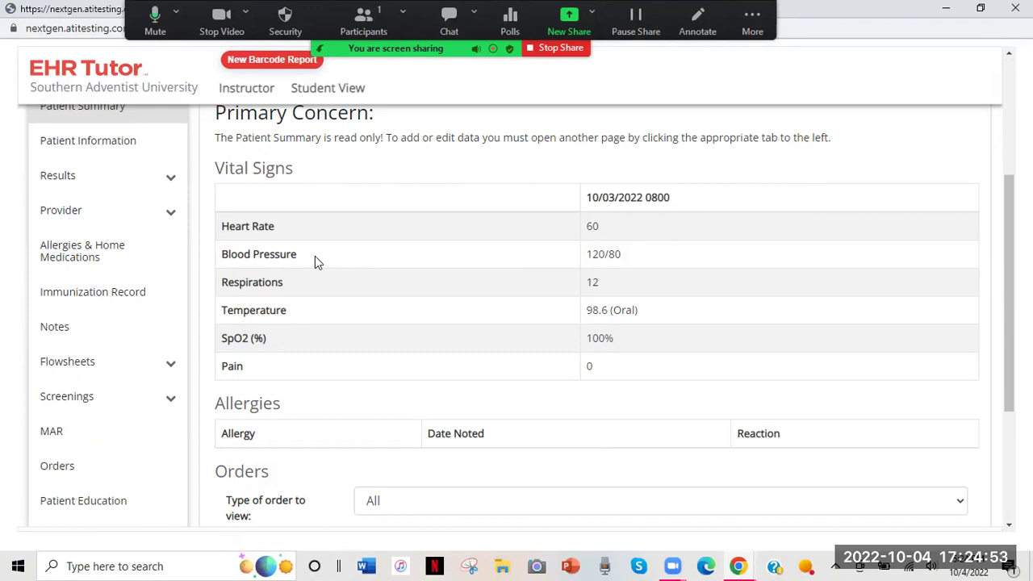
pyautogui.scroll(-2, 315, 256)
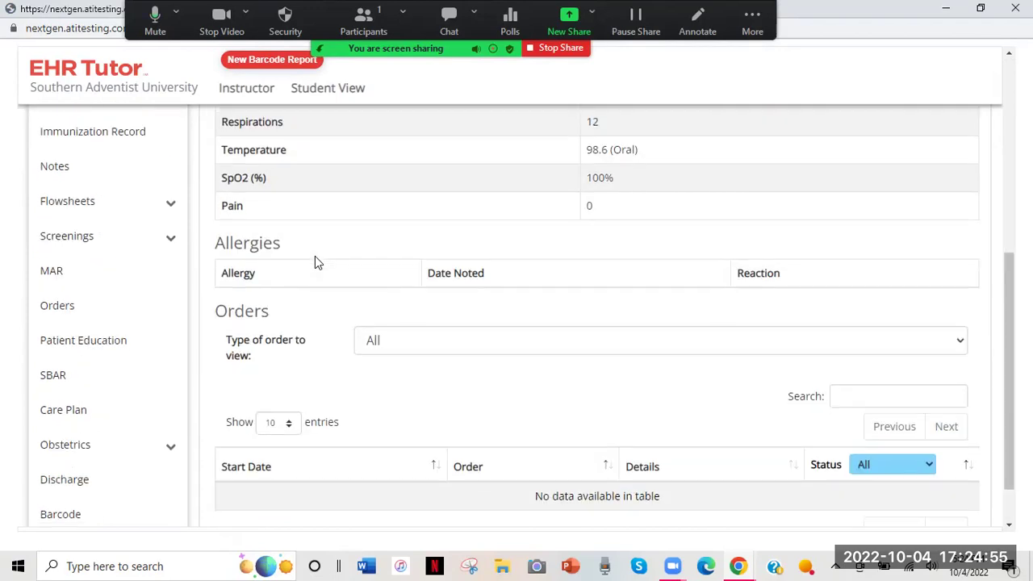
# Open the Assessment flowsheet and set the time of the 10/04/2022 entry to 0800.
pyautogui.click(172, 209)
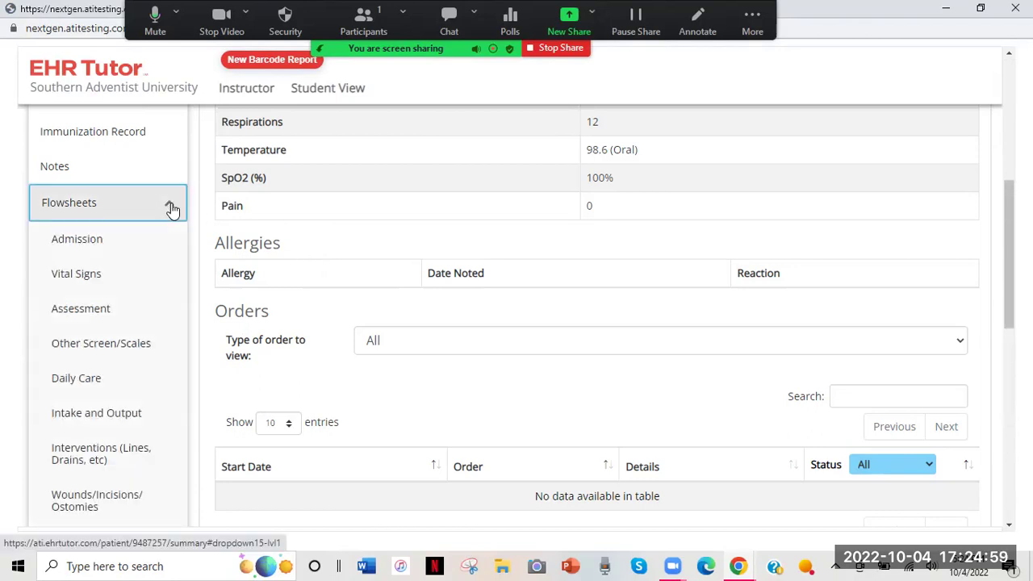
pyautogui.click(71, 312)
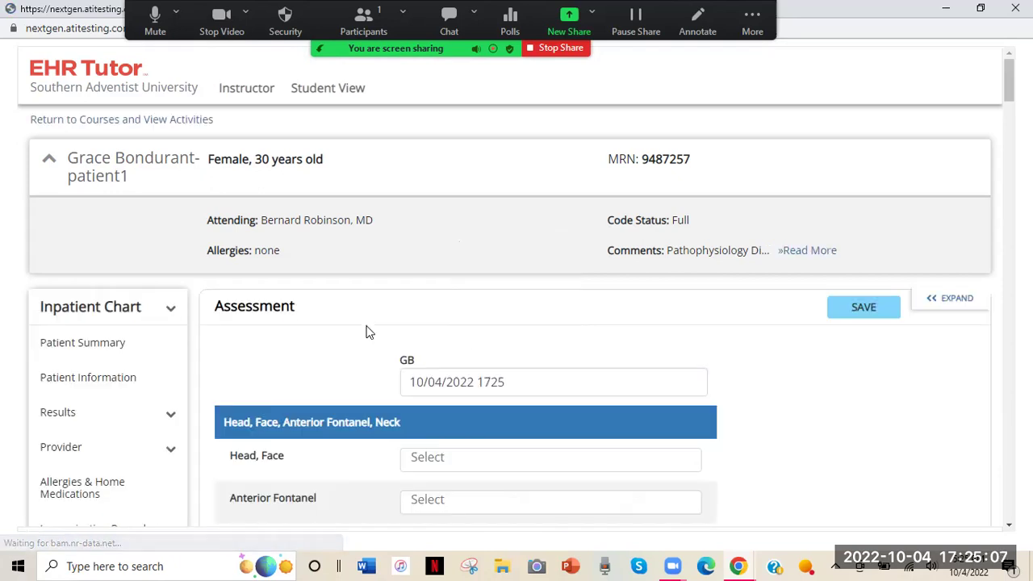
pyautogui.scroll(-1, 367, 330)
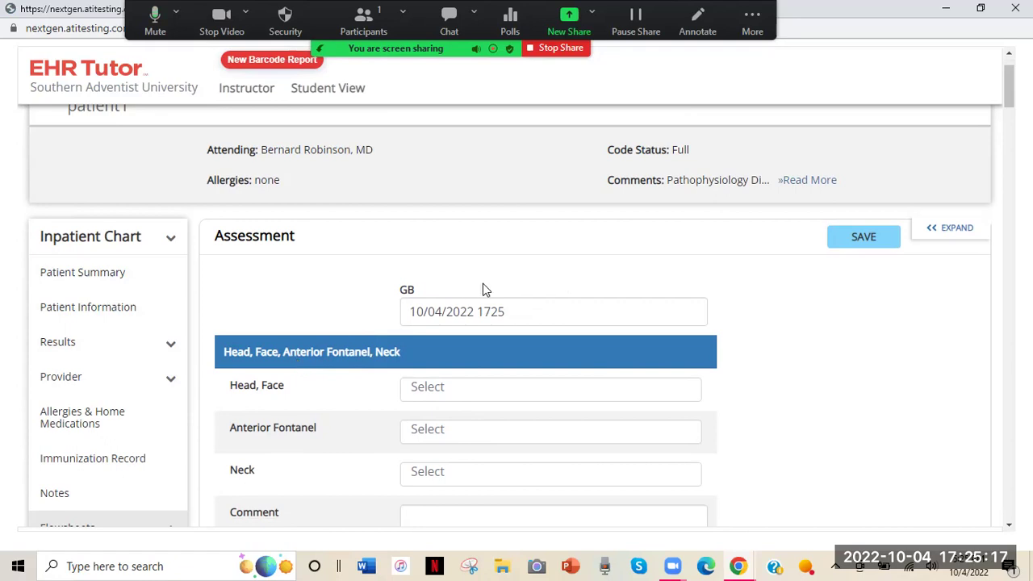
pyautogui.click(512, 312)
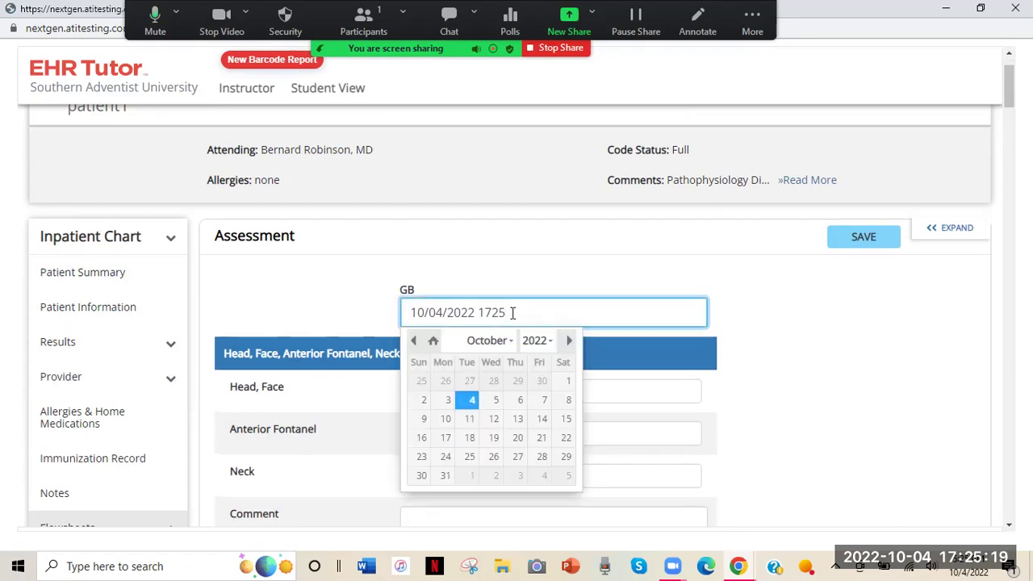
pyautogui.press('BackSpace')
pyautogui.press('BackSpace')
pyautogui.write('080')
pyautogui.click(520, 279)
# Examine the available choices for Head, Face, for Neck and for Eyes in the assessment form without selecting any.
pyautogui.scroll(-2, 541, 323)
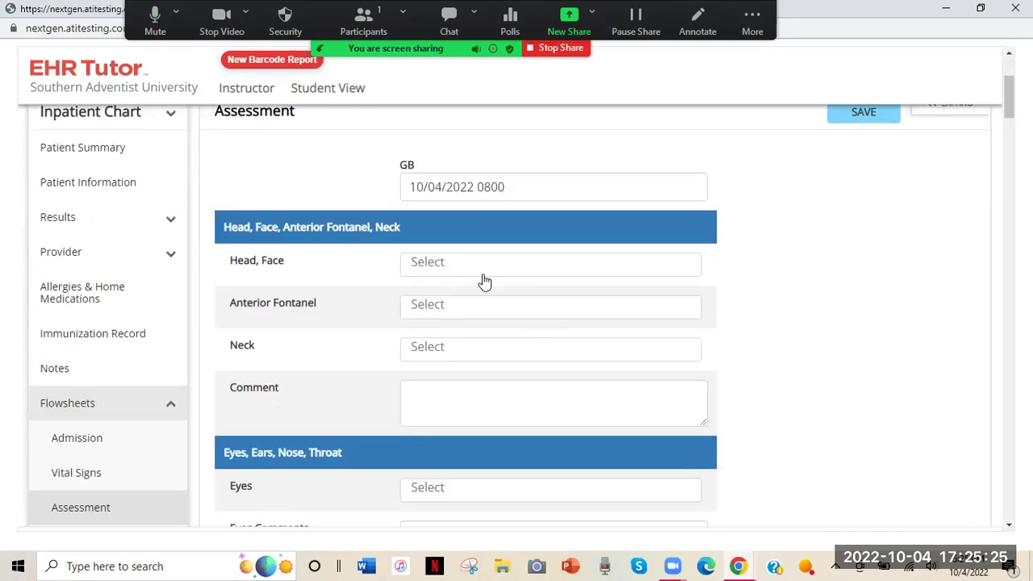
pyautogui.click(443, 262)
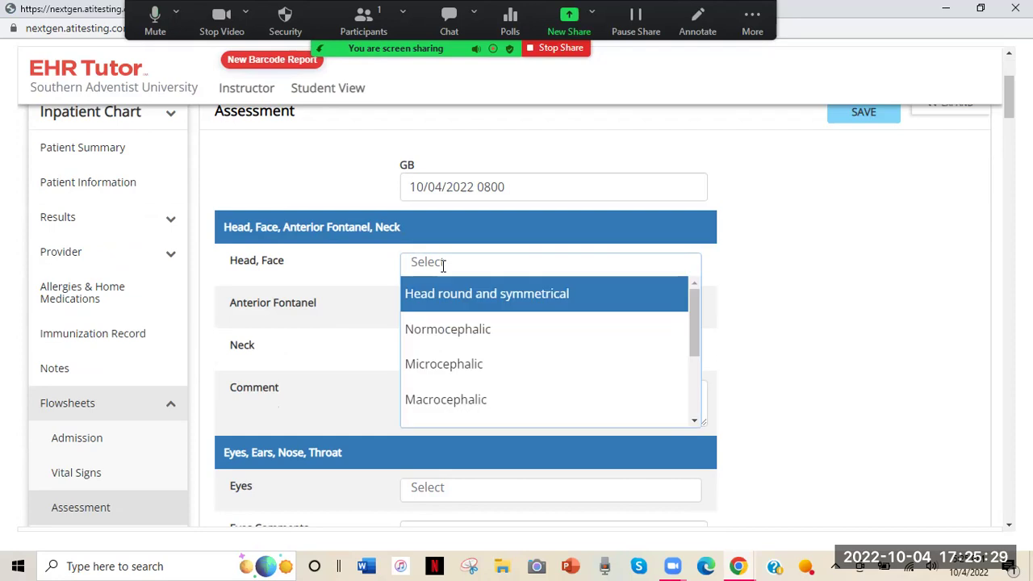
pyautogui.click(778, 300)
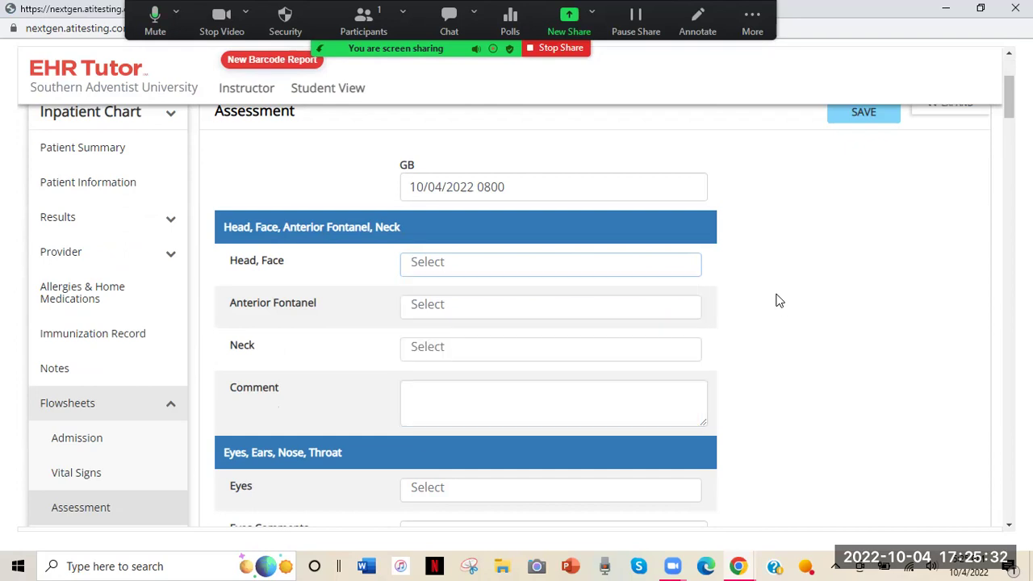
pyautogui.click(482, 341)
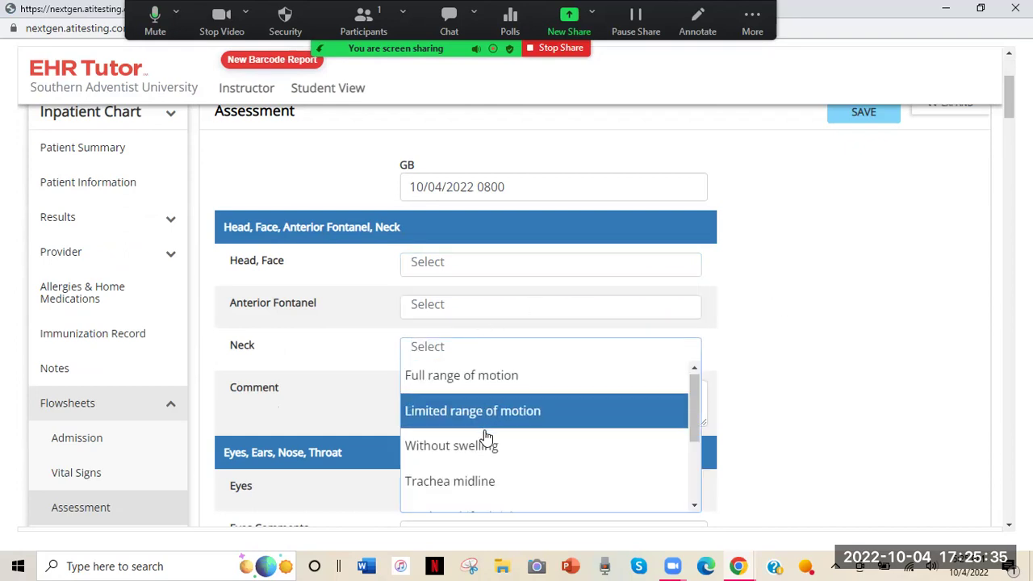
pyautogui.scroll(-1, 484, 433)
pyautogui.click(795, 375)
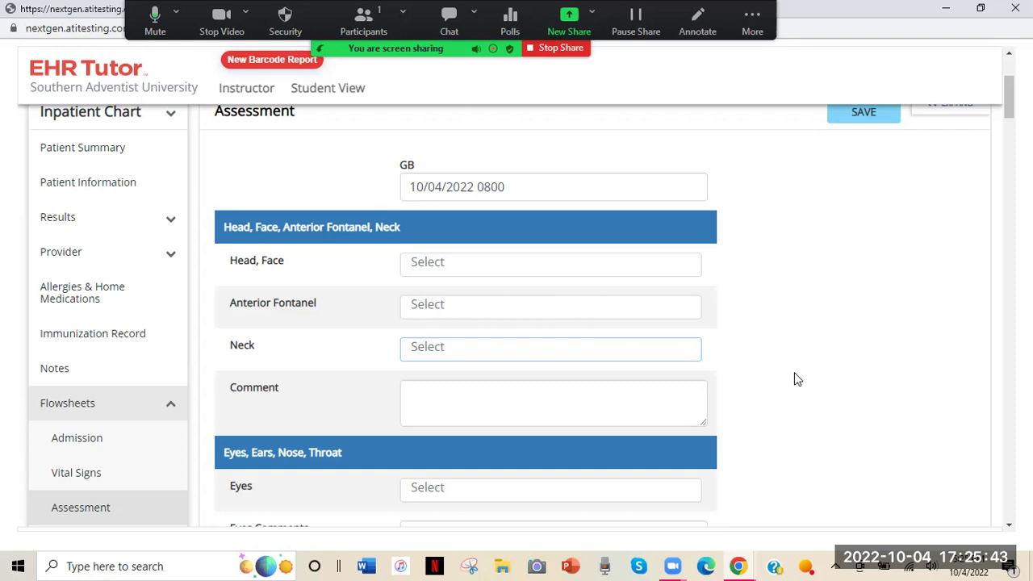
pyautogui.scroll(-2, 794, 376)
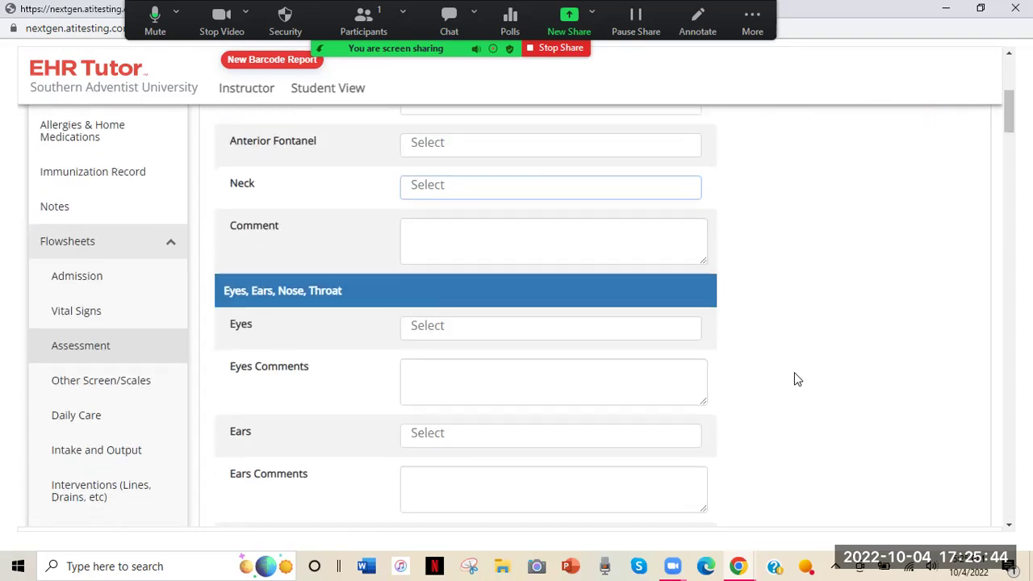
pyautogui.click(627, 333)
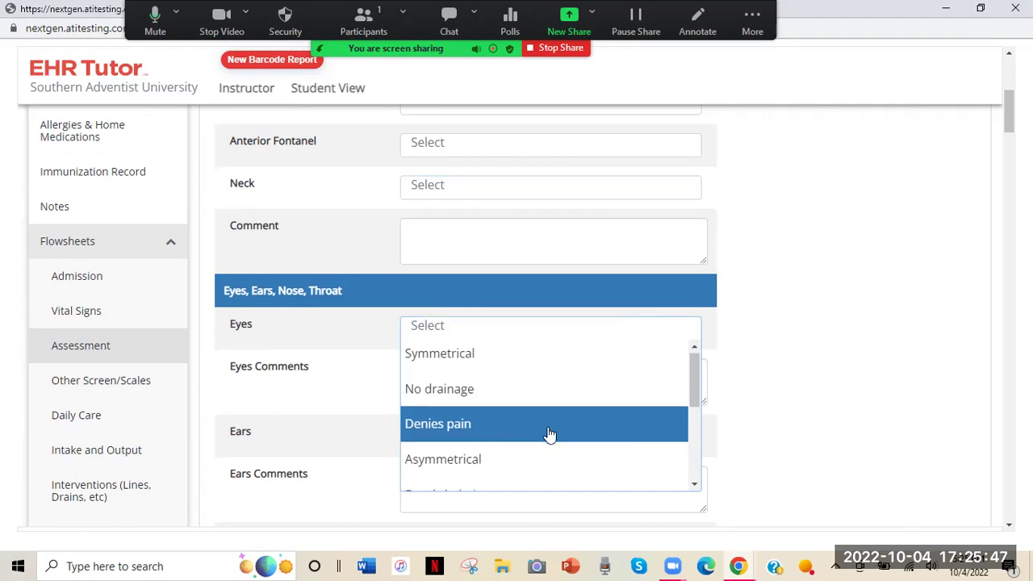
pyautogui.scroll(-1, 548, 435)
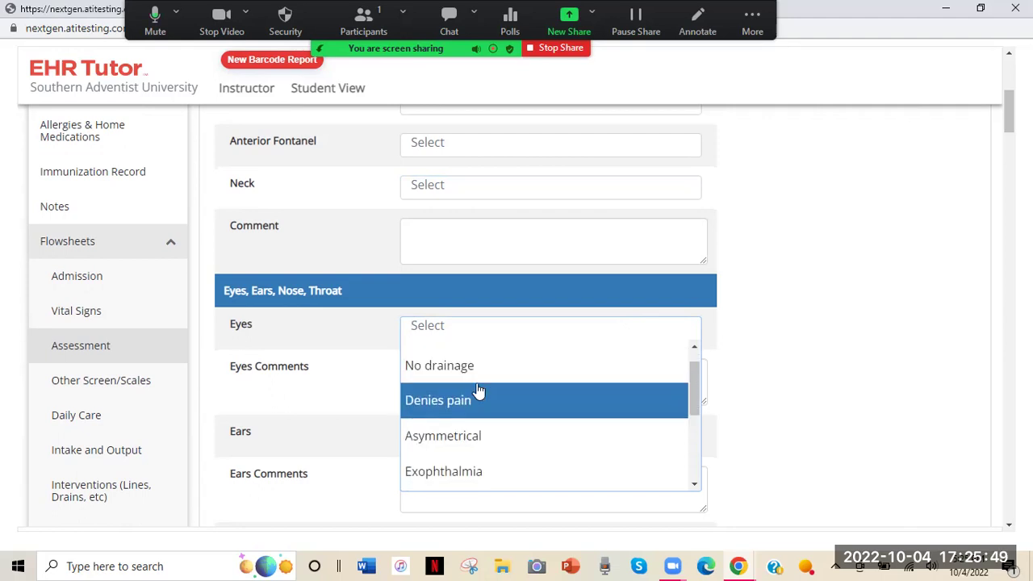
pyautogui.scroll(1, 480, 392)
pyautogui.click(773, 303)
pyautogui.scroll(2, 773, 305)
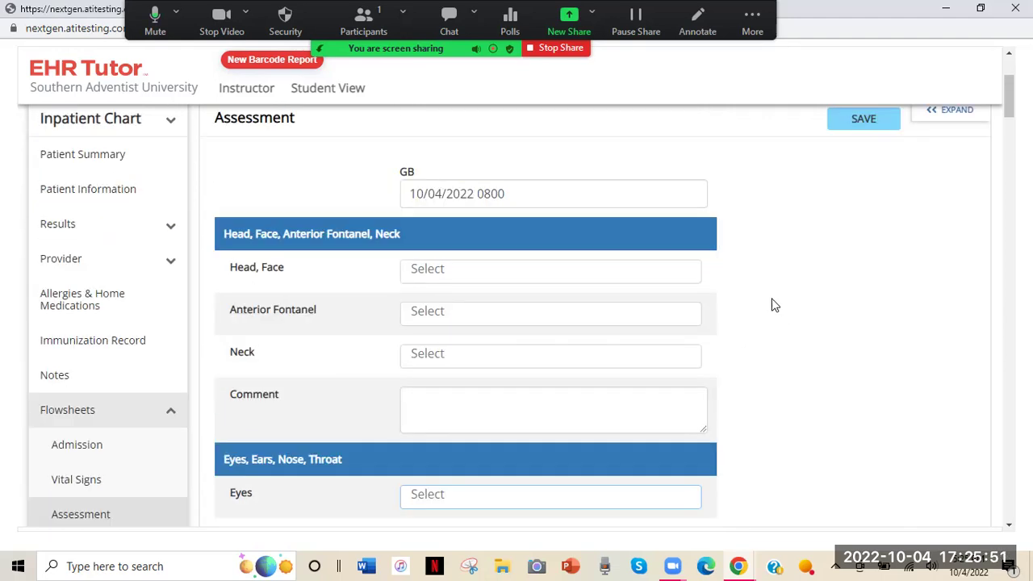
pyautogui.scroll(1, 773, 305)
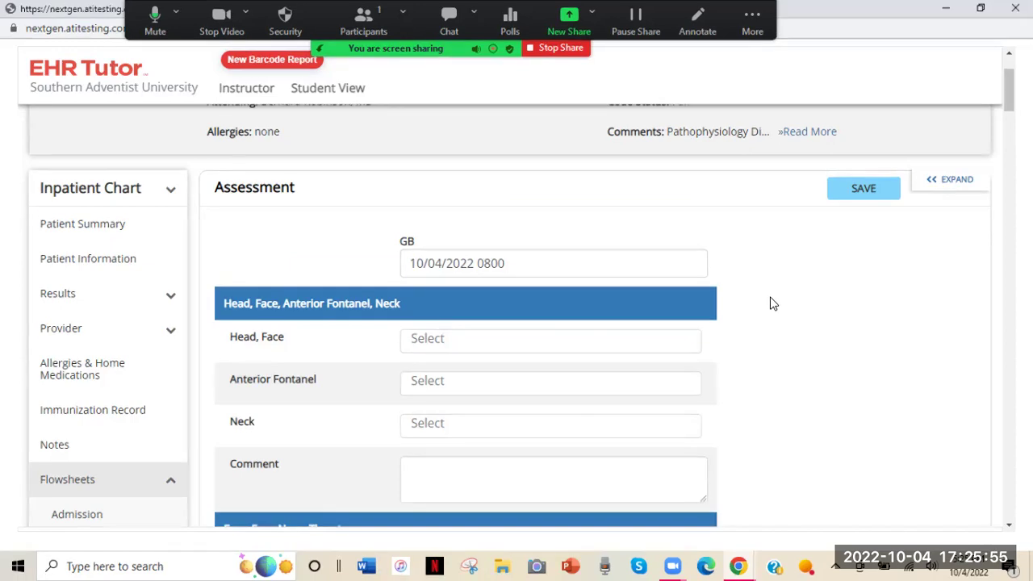
# Document the Head, Face finding as "Head round and symmetrical", checking the remaining choices in the list.
pyautogui.click(467, 346)
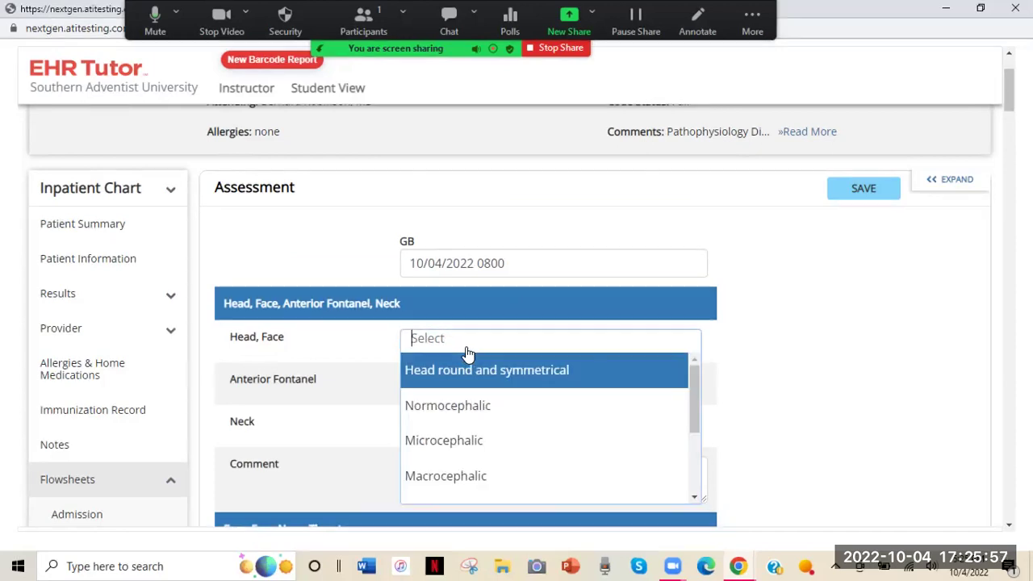
pyautogui.click(470, 373)
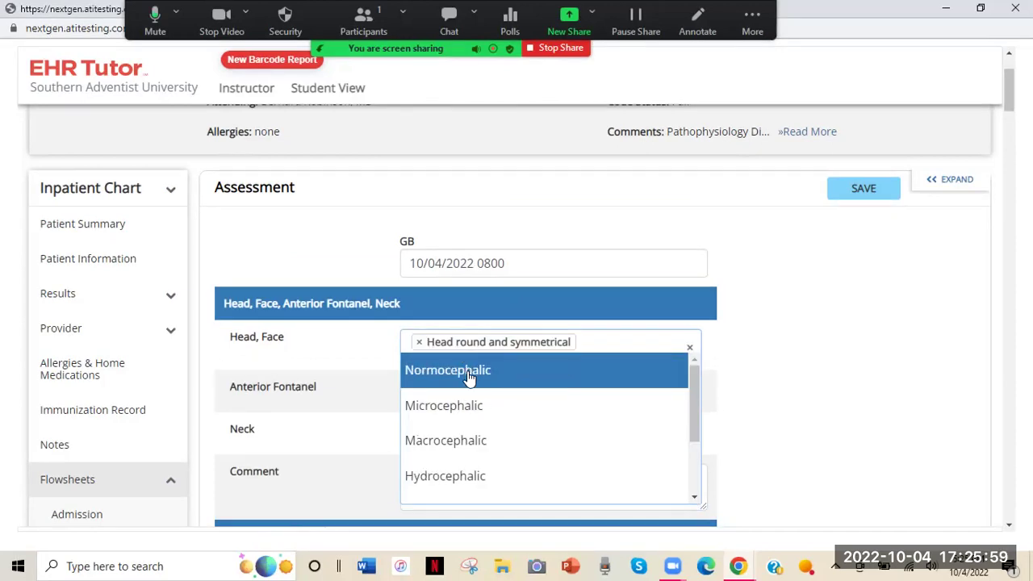
pyautogui.scroll(-2, 471, 406)
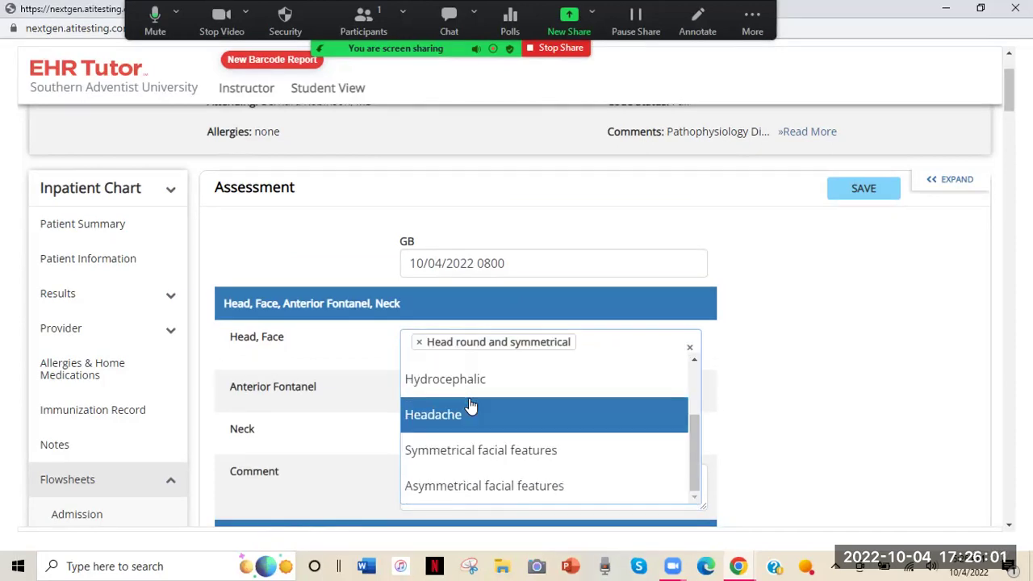
pyautogui.scroll(3, 471, 406)
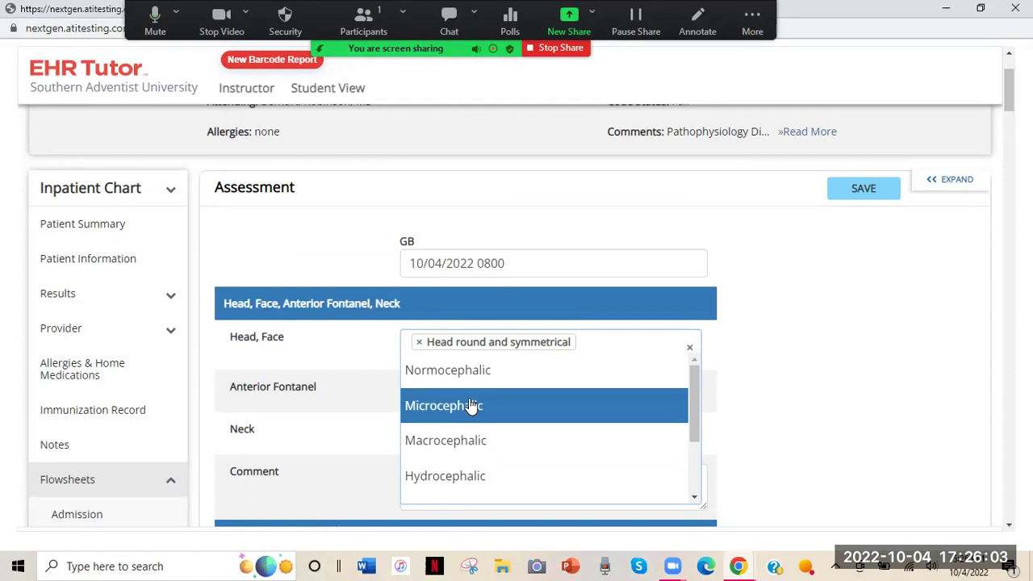
pyautogui.click(783, 366)
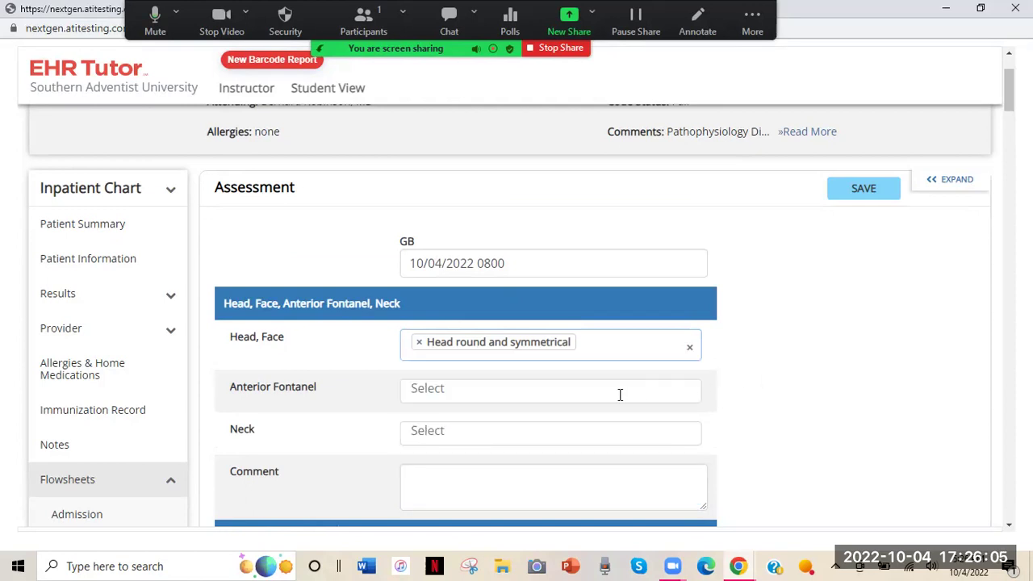
# Document the Neck findings as Full range of motion, Without swelling and Trachea midline, leaving Anterior Fontanel blank.
pyautogui.scroll(-1, 620, 394)
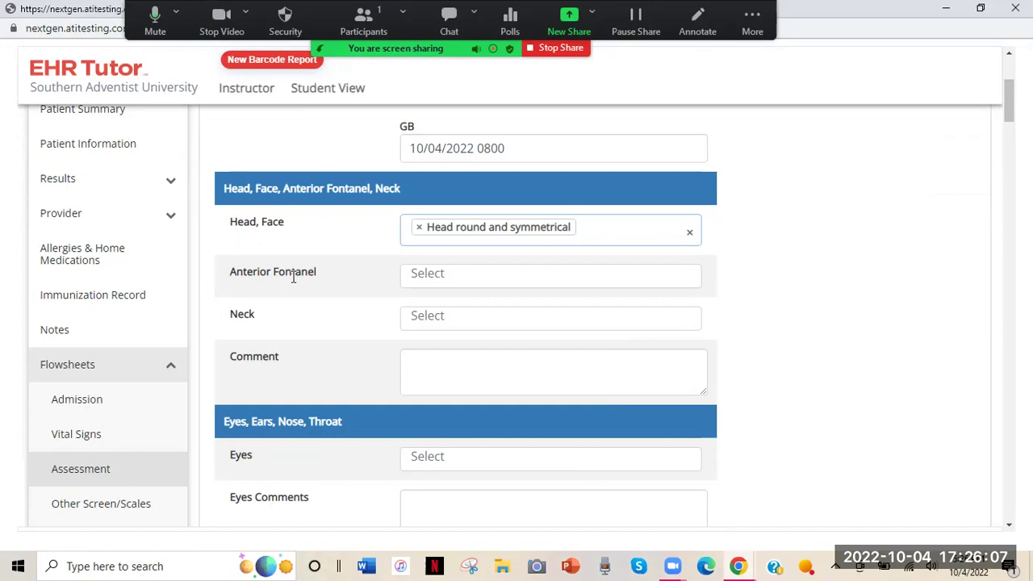
pyautogui.scroll(-1, 452, 315)
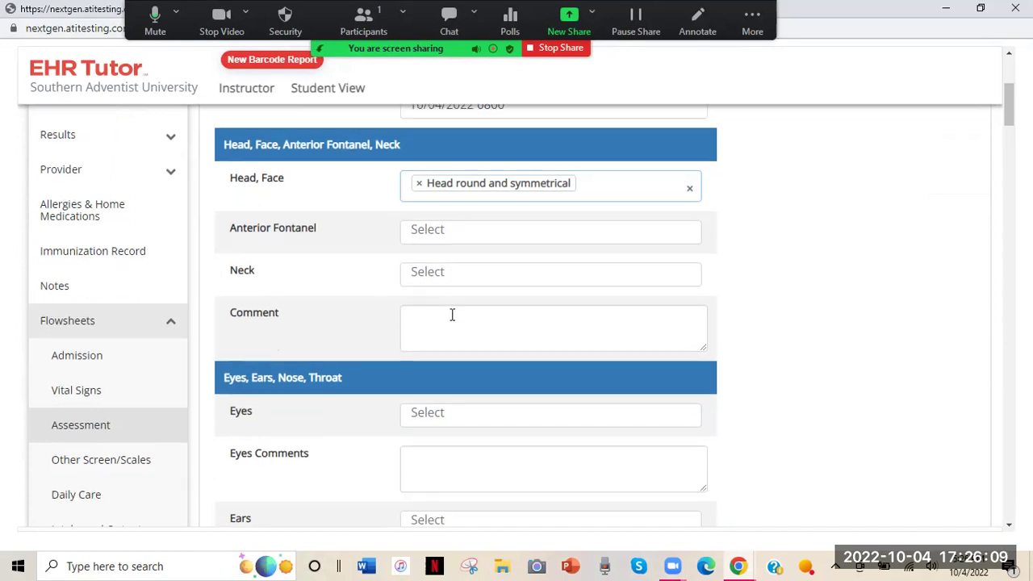
pyautogui.click(428, 246)
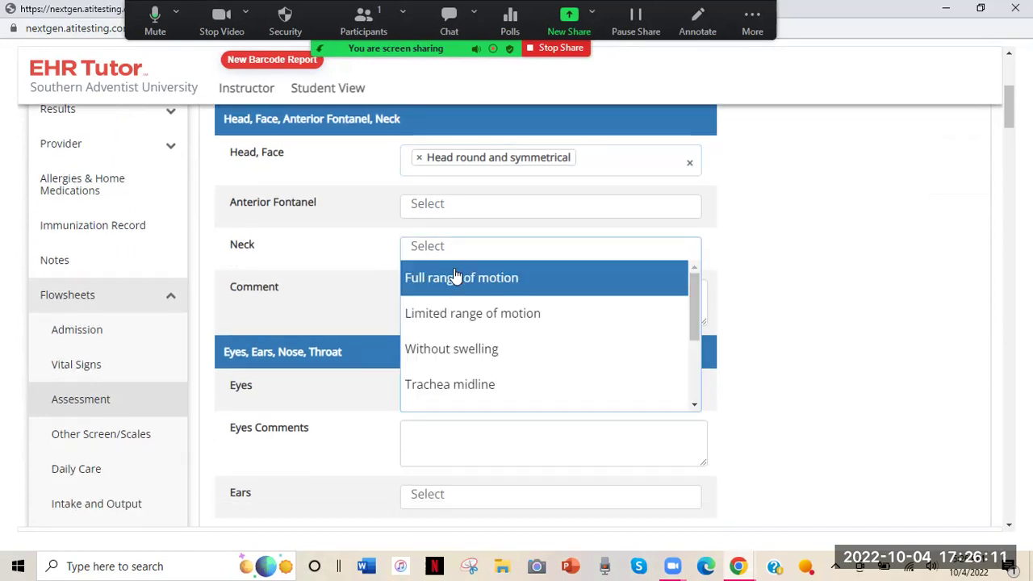
pyautogui.click(454, 277)
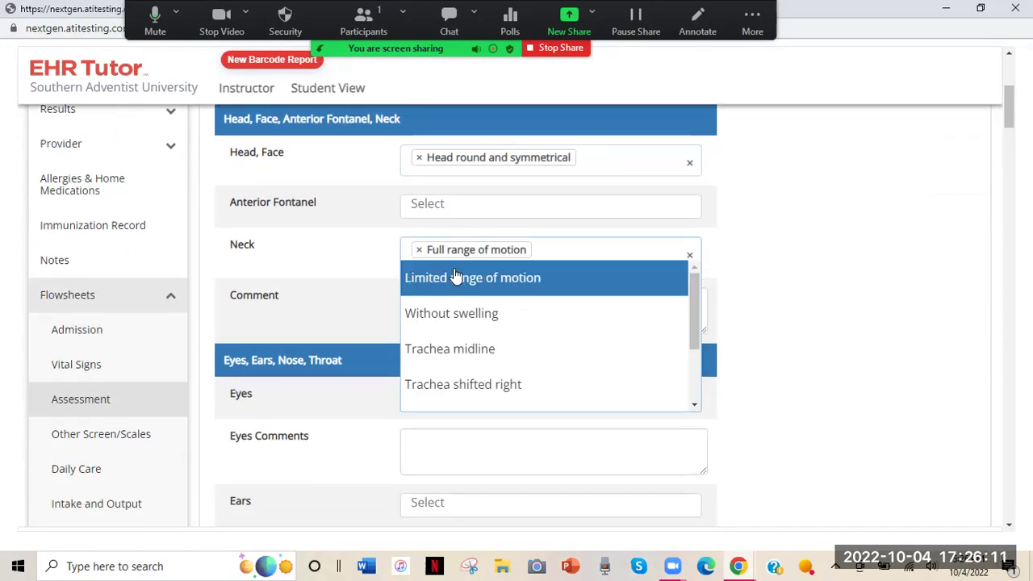
pyautogui.click(486, 321)
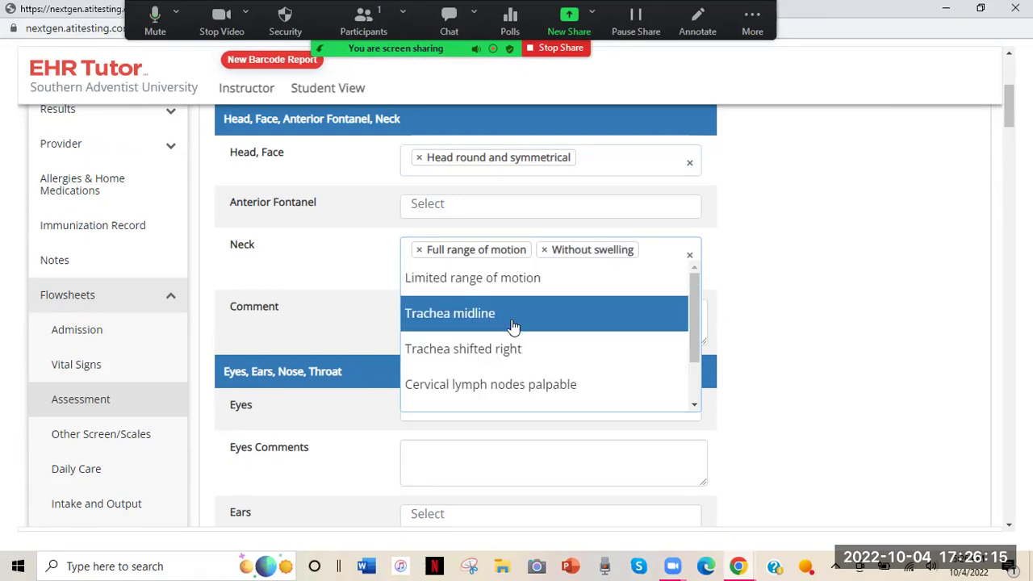
pyautogui.click(510, 322)
pyautogui.click(784, 329)
# Set the Level of Consciousness in the Neurological group to Full consciousness.
pyautogui.scroll(-3, 784, 329)
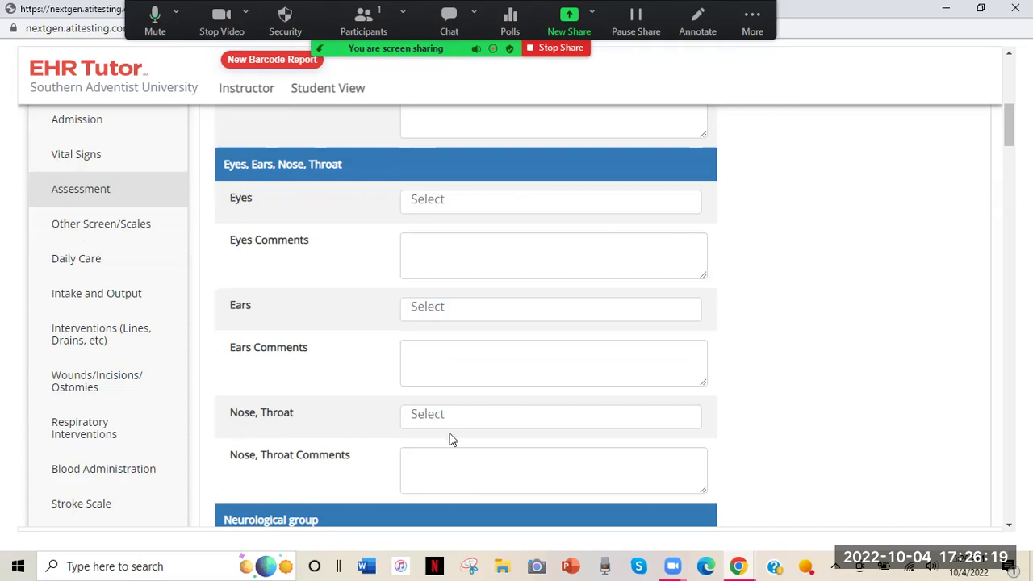
pyautogui.scroll(-5, 451, 437)
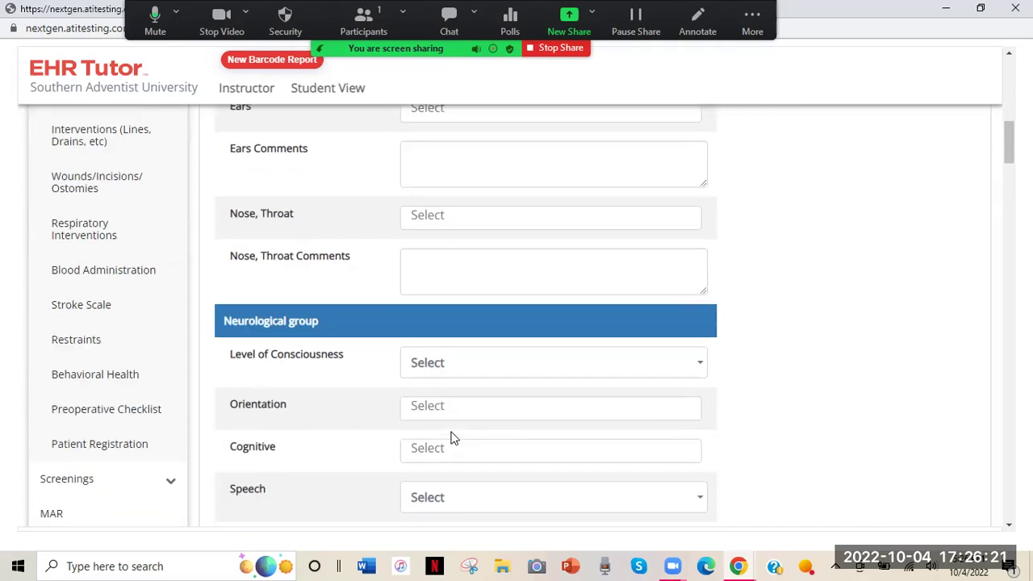
pyautogui.click(477, 168)
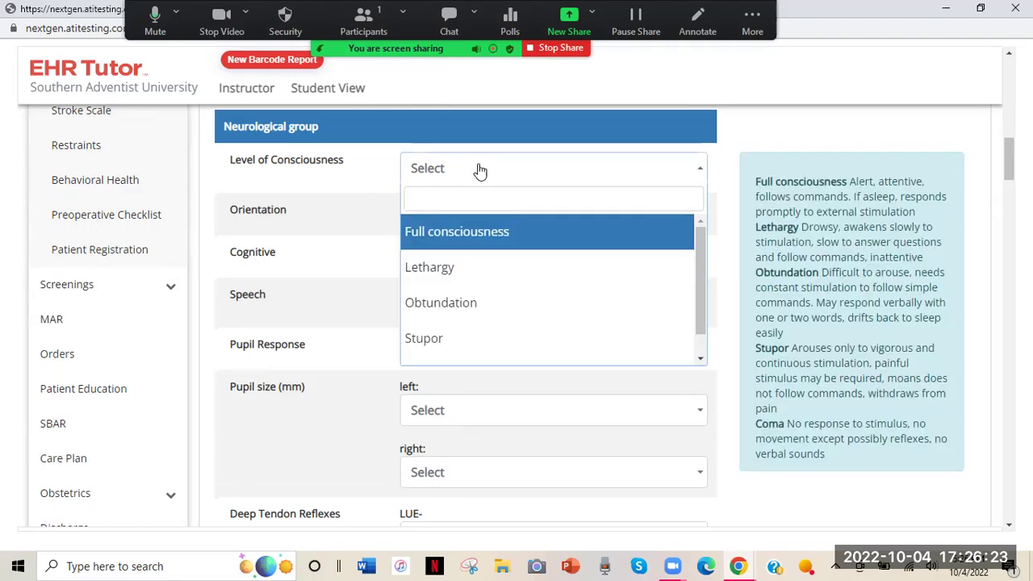
pyautogui.scroll(-2, 459, 269)
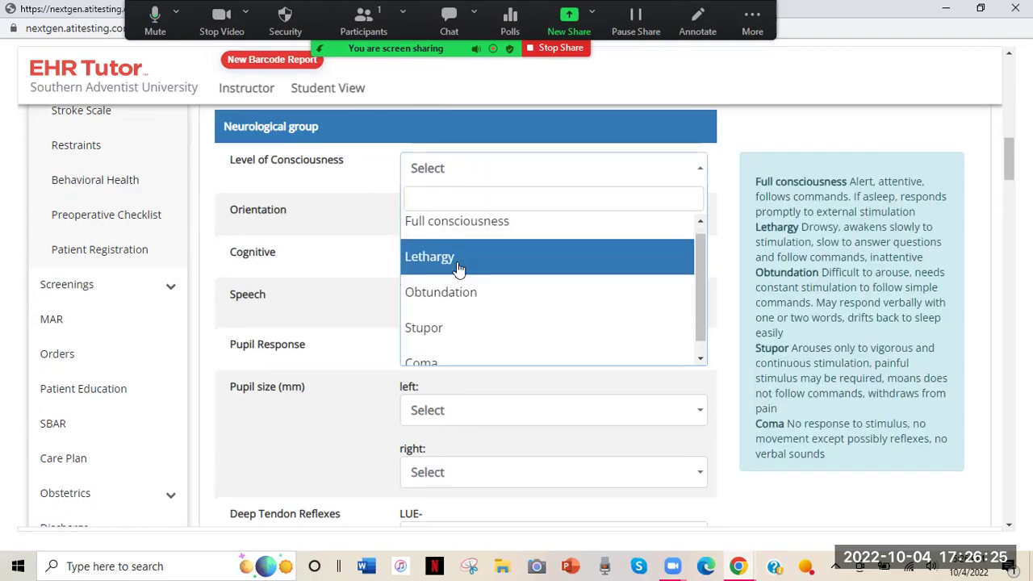
pyautogui.scroll(2, 459, 268)
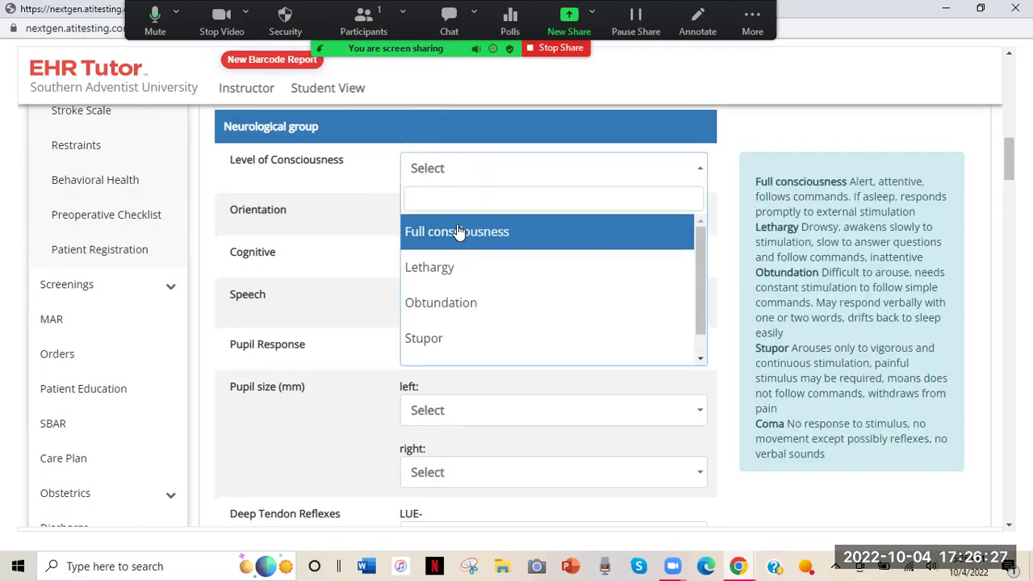
pyautogui.click(457, 231)
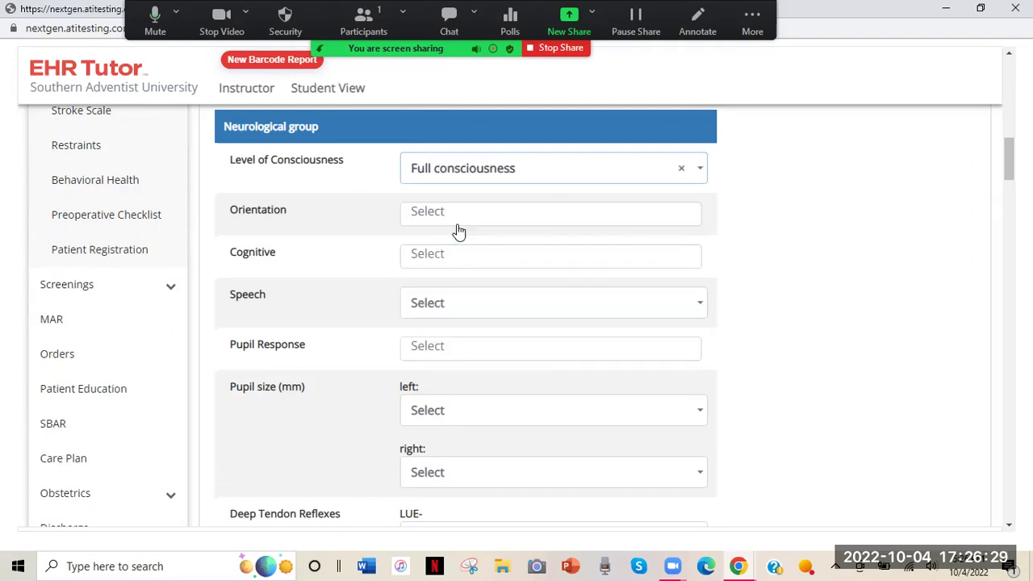
# Record the patient's Orientation in the Neurological group as Oriented X4.
pyautogui.scroll(-1, 457, 230)
pyautogui.scroll(-1, 457, 226)
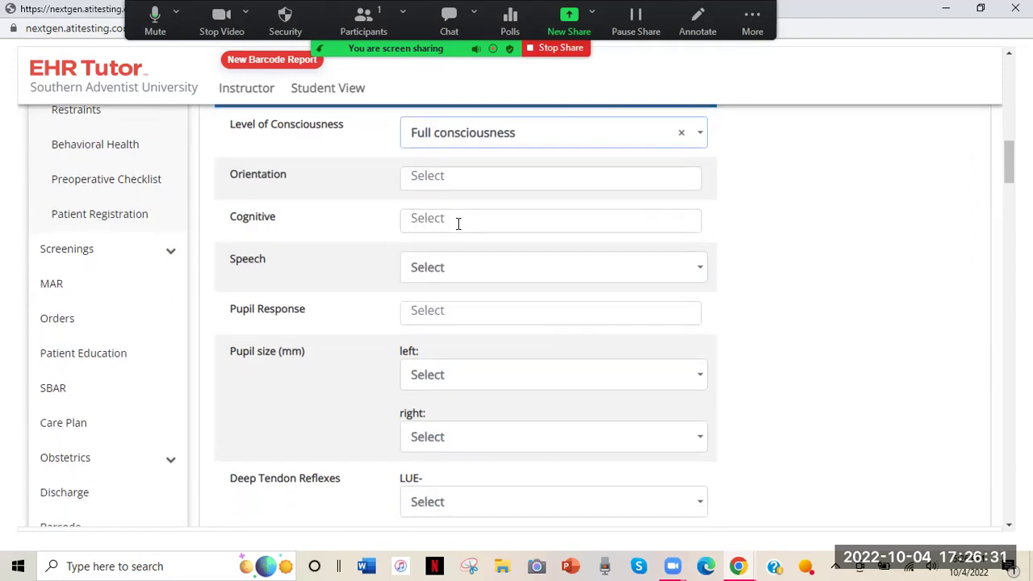
pyautogui.click(444, 191)
pyautogui.click(443, 206)
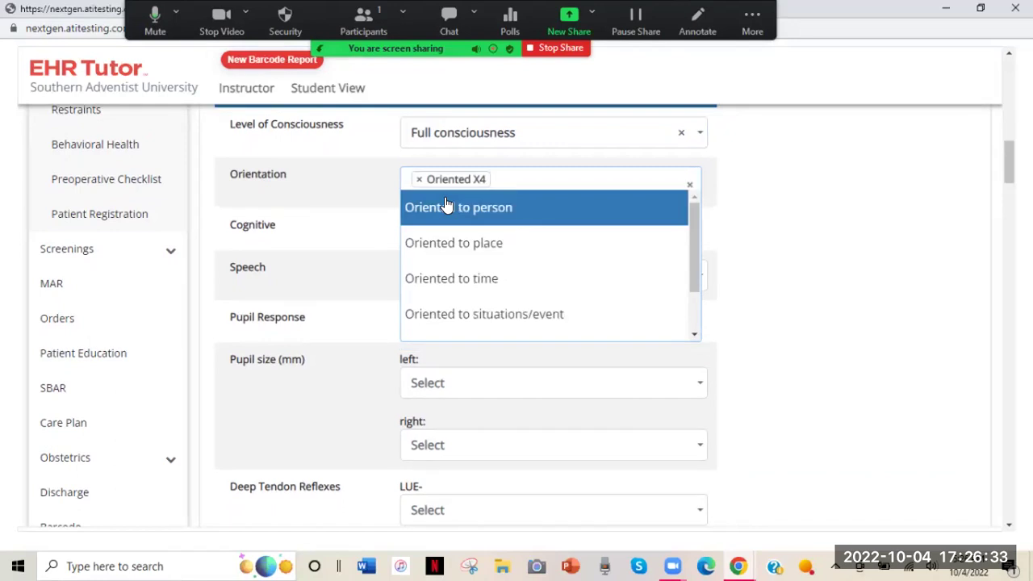
pyautogui.click(840, 198)
# Review the assessment fields from pupil response and deep tendon reflexes through Neurological Comments and the Glasgow Coma Scale to the Respiratory section.
pyautogui.scroll(-3, 526, 345)
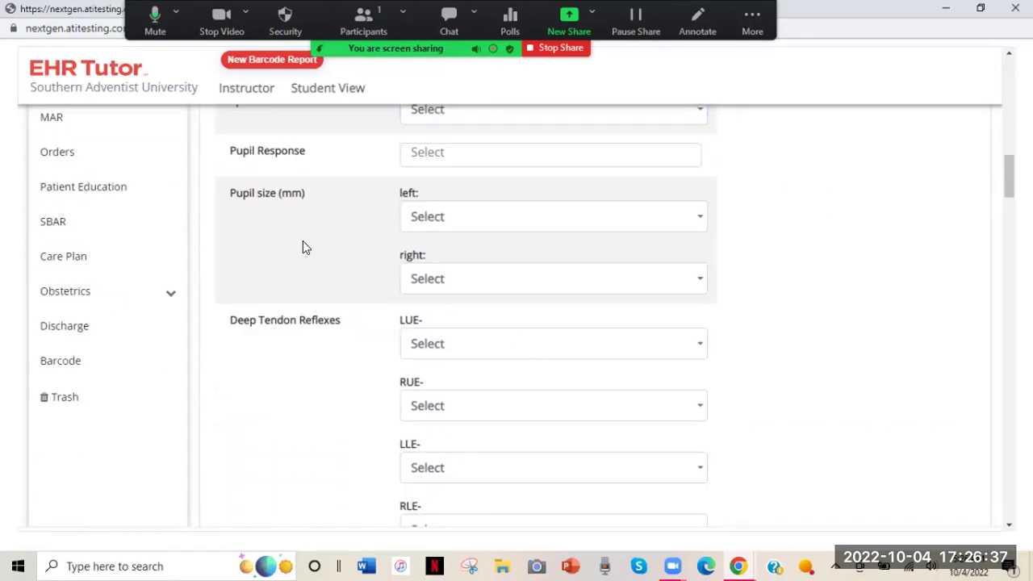
pyautogui.scroll(-2, 304, 248)
pyautogui.scroll(-1, 304, 246)
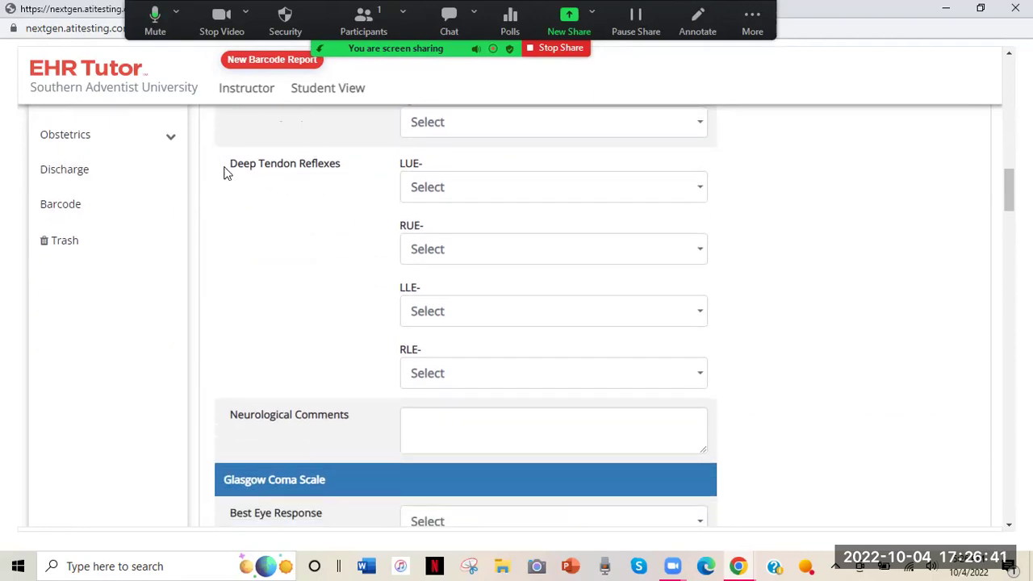
pyautogui.scroll(-1, 319, 314)
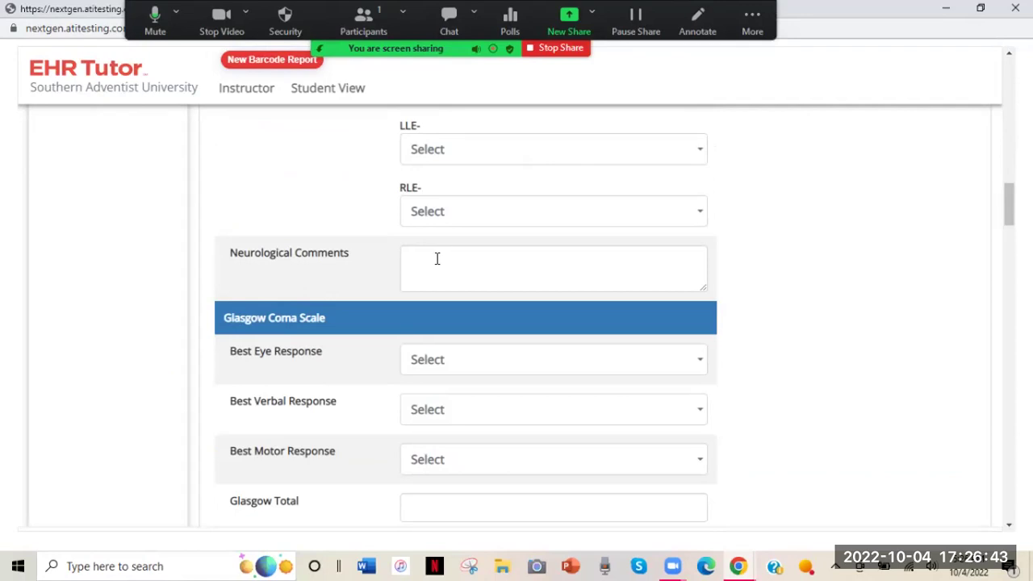
pyautogui.click(438, 259)
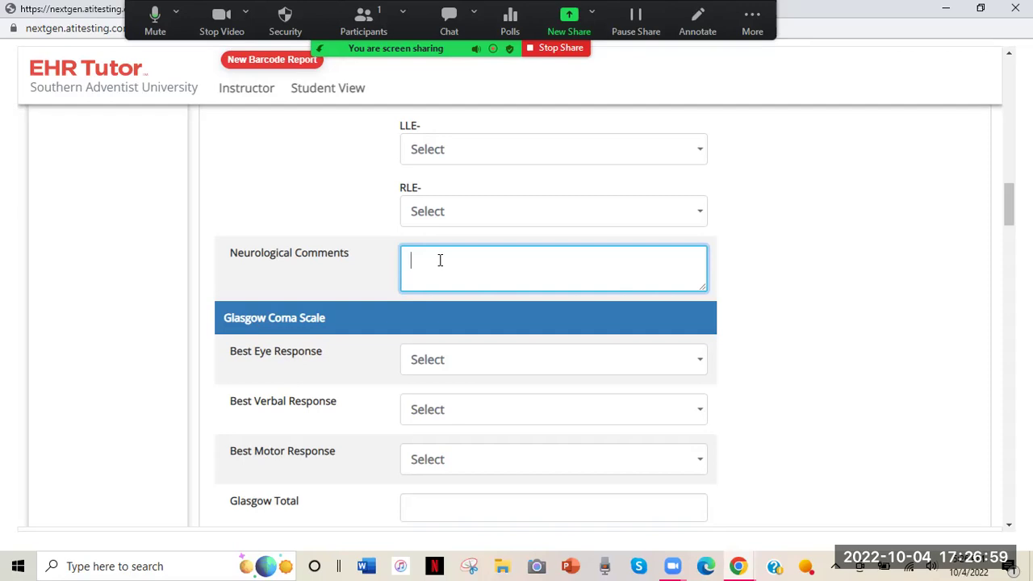
pyautogui.scroll(-2, 428, 250)
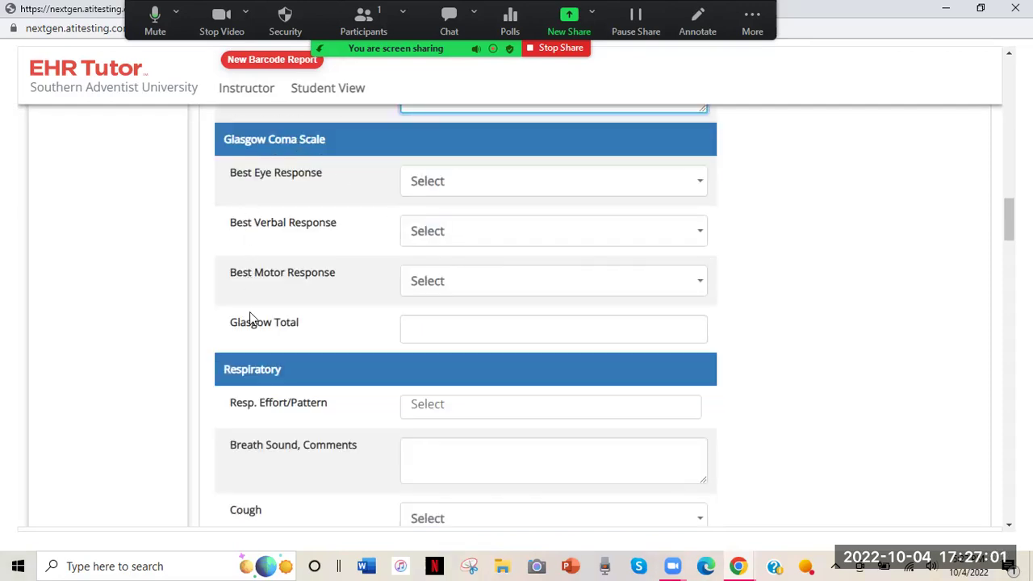
pyautogui.scroll(-3, 377, 317)
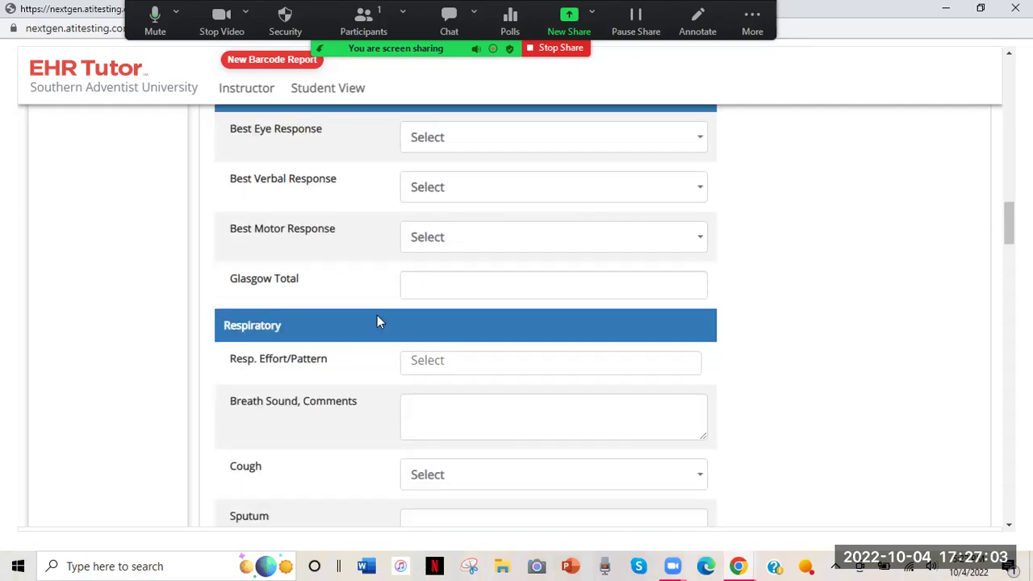
pyautogui.scroll(-1, 280, 421)
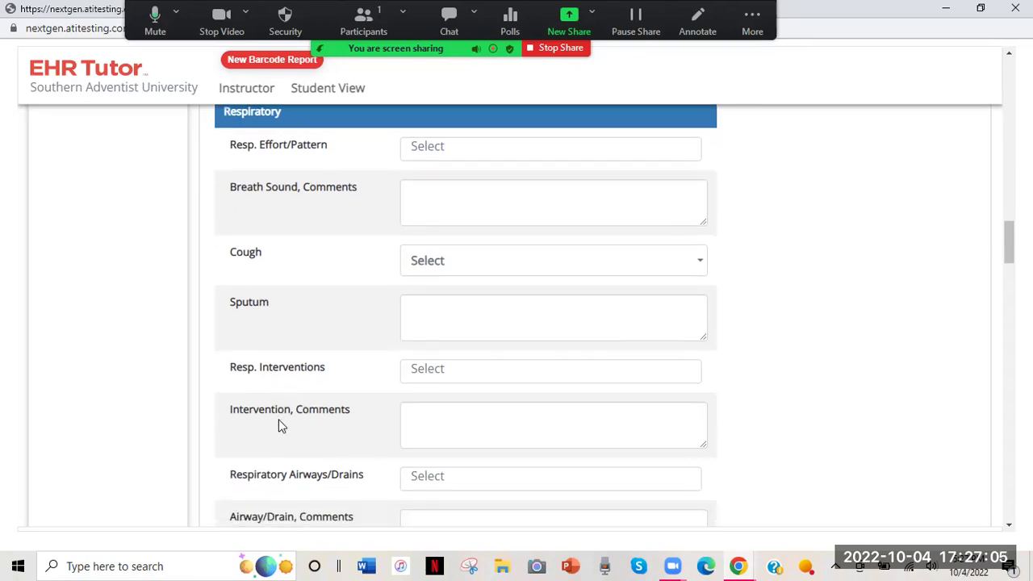
# Record Resp. Effort/Pattern in the Respiratory group as Regular rhythm, checking the other available breathing pattern options.
pyautogui.scroll(-2, 283, 408)
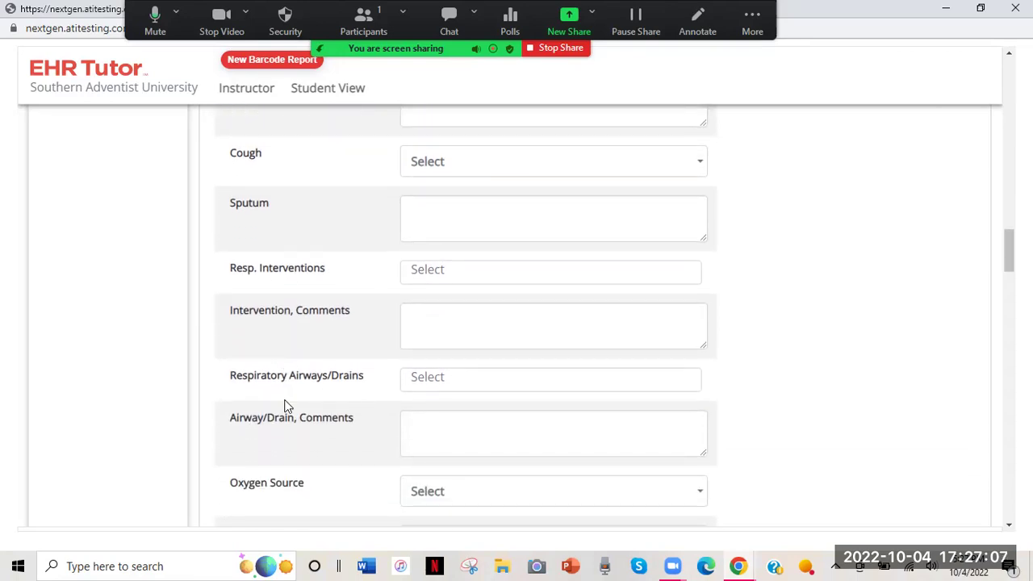
pyautogui.scroll(-1, 284, 397)
pyautogui.scroll(-3, 284, 395)
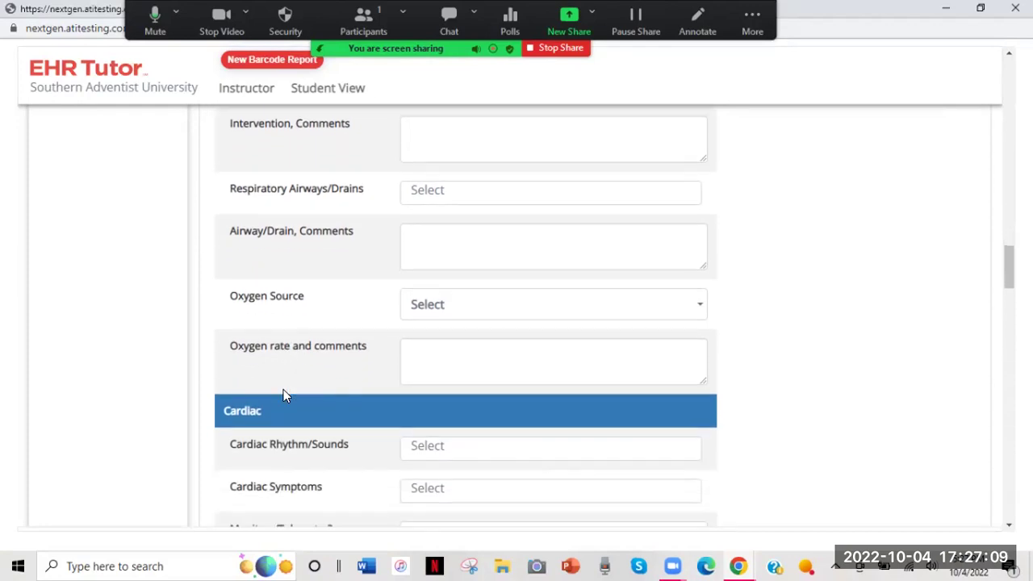
pyautogui.scroll(-1, 284, 395)
pyautogui.scroll(5, 284, 395)
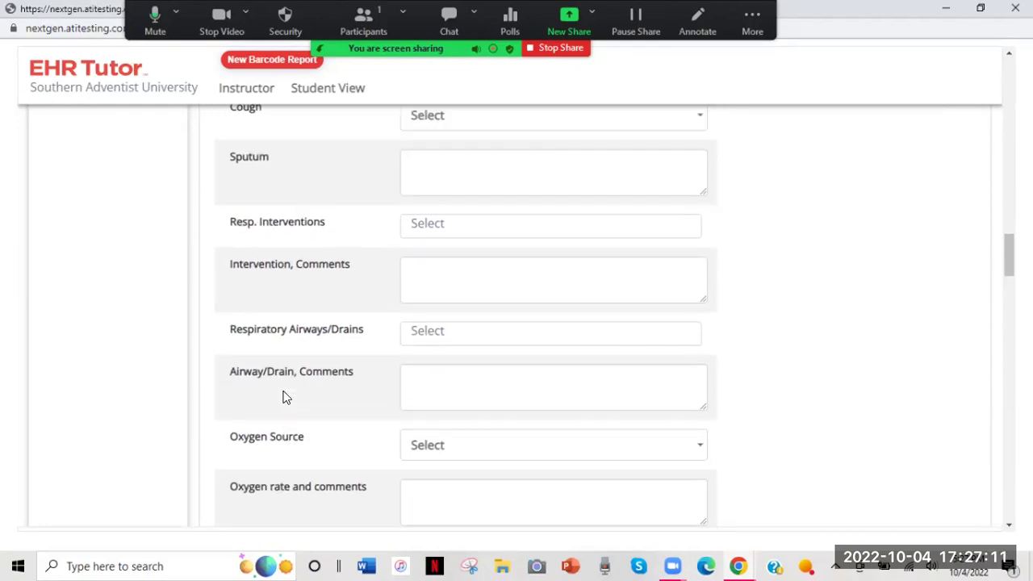
pyautogui.scroll(1, 283, 395)
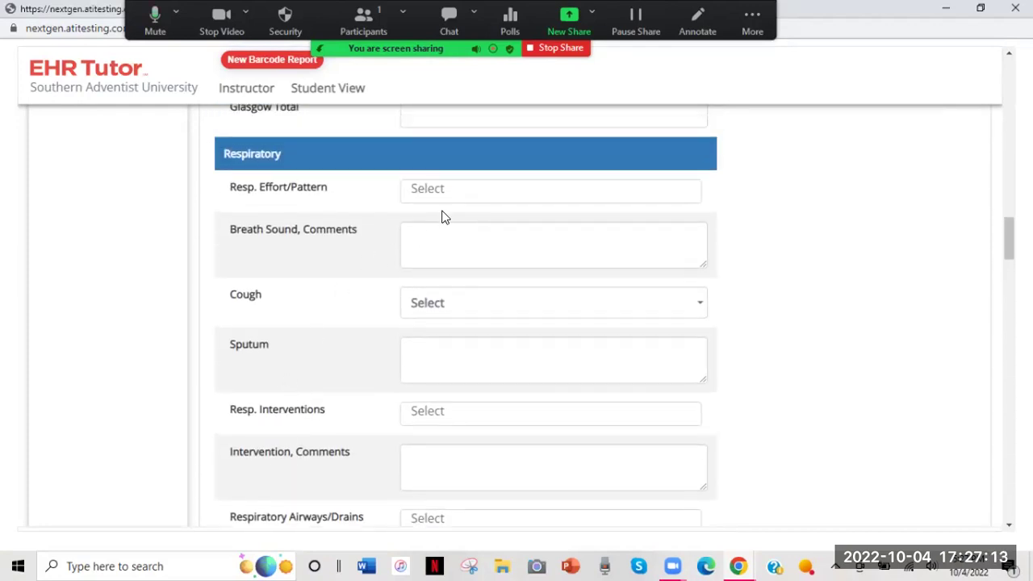
pyautogui.click(464, 188)
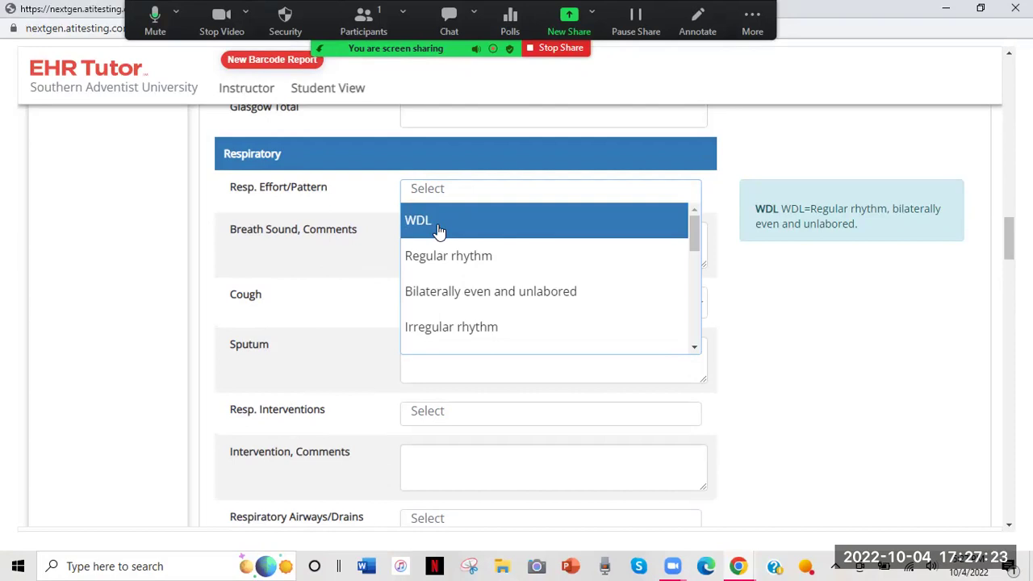
pyautogui.click(455, 257)
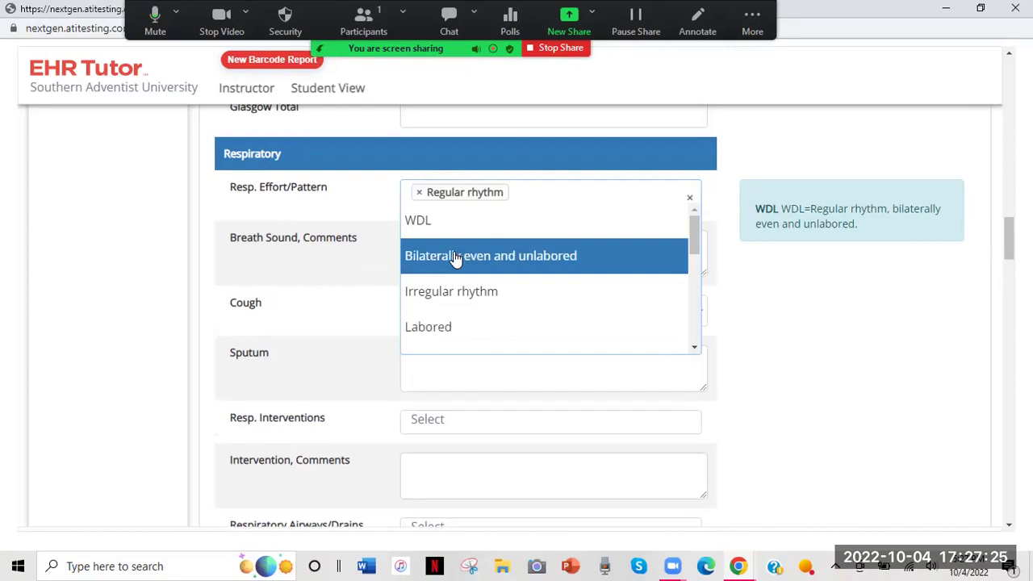
pyautogui.scroll(-4, 455, 257)
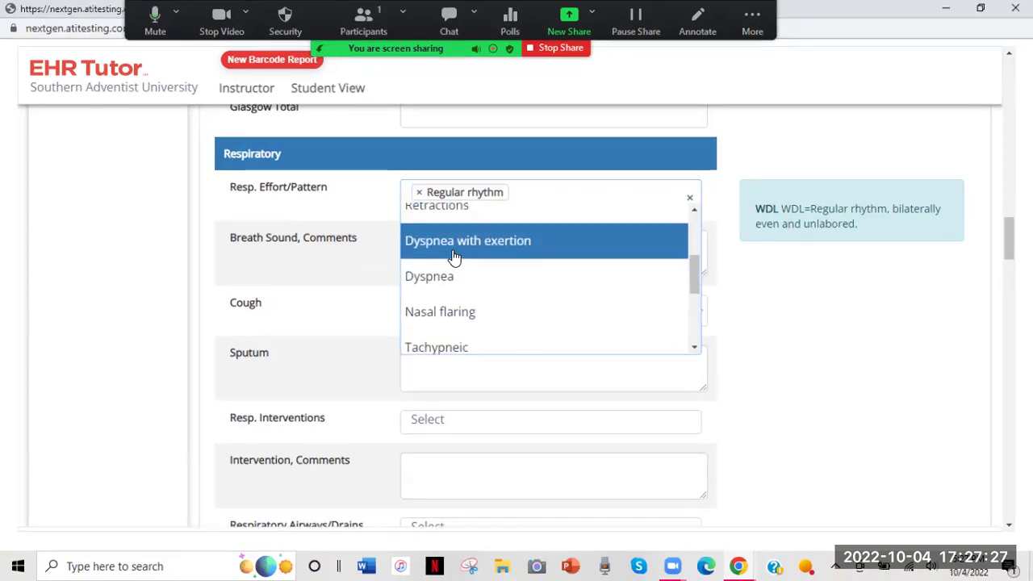
pyautogui.scroll(-4, 454, 256)
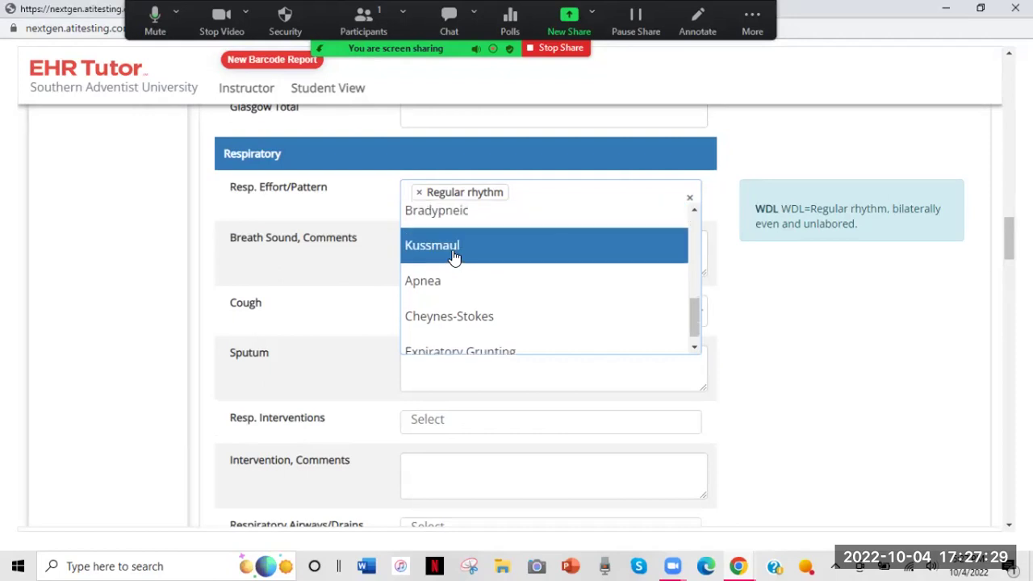
pyautogui.scroll(3, 454, 257)
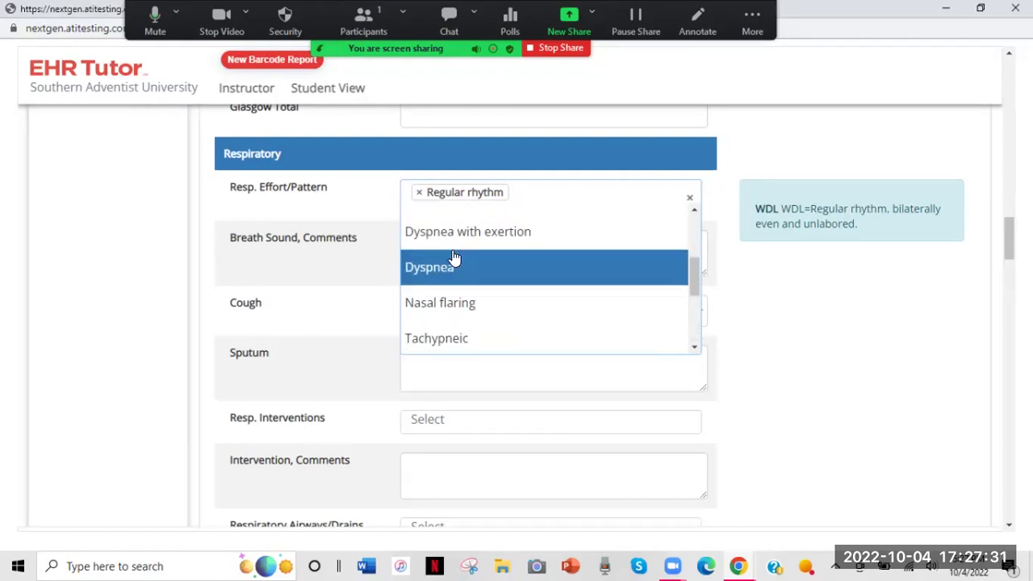
pyautogui.scroll(5, 455, 257)
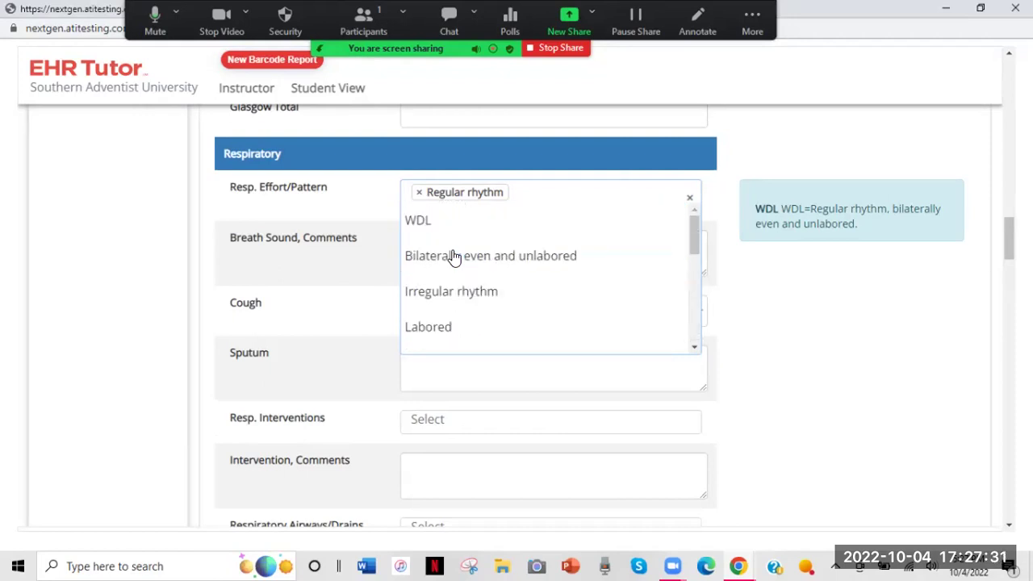
pyautogui.click(793, 349)
# Document the Peripheral Vascular RUE findings as Capillary refill less than 3 secs, No edema or pain and +2-moderate pulse.
pyautogui.scroll(-2, 797, 350)
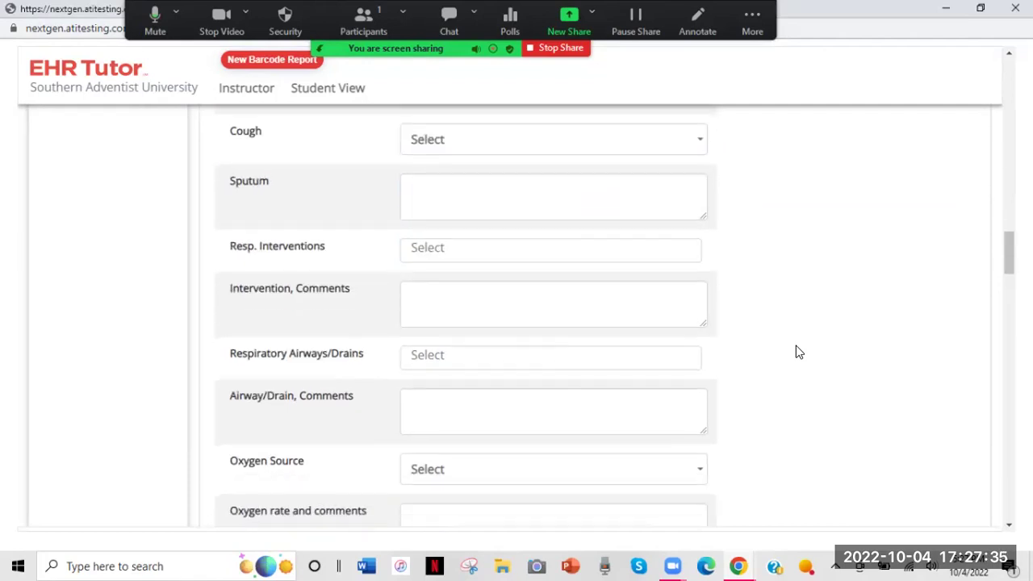
pyautogui.scroll(-6, 798, 352)
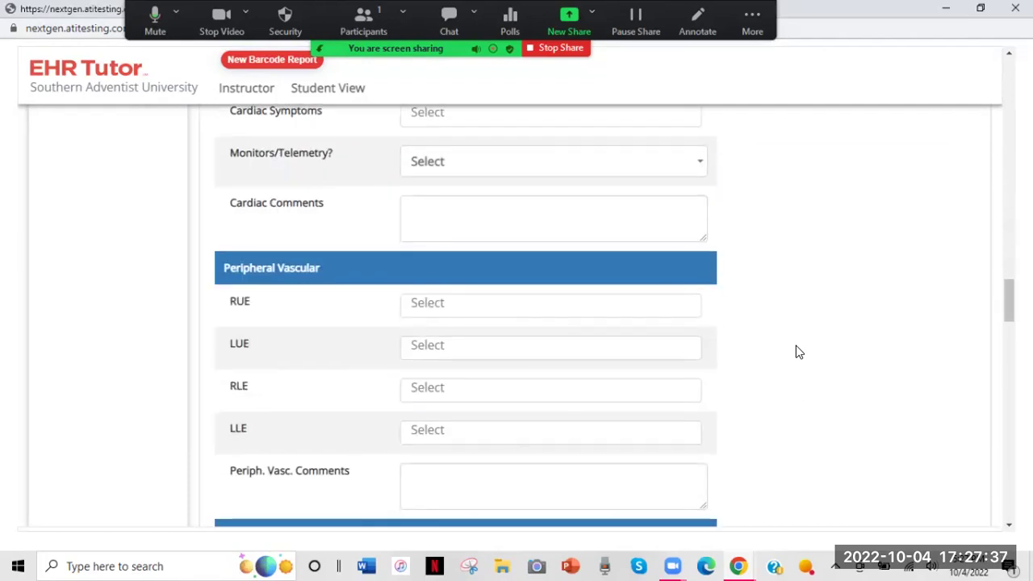
pyautogui.scroll(-1, 796, 351)
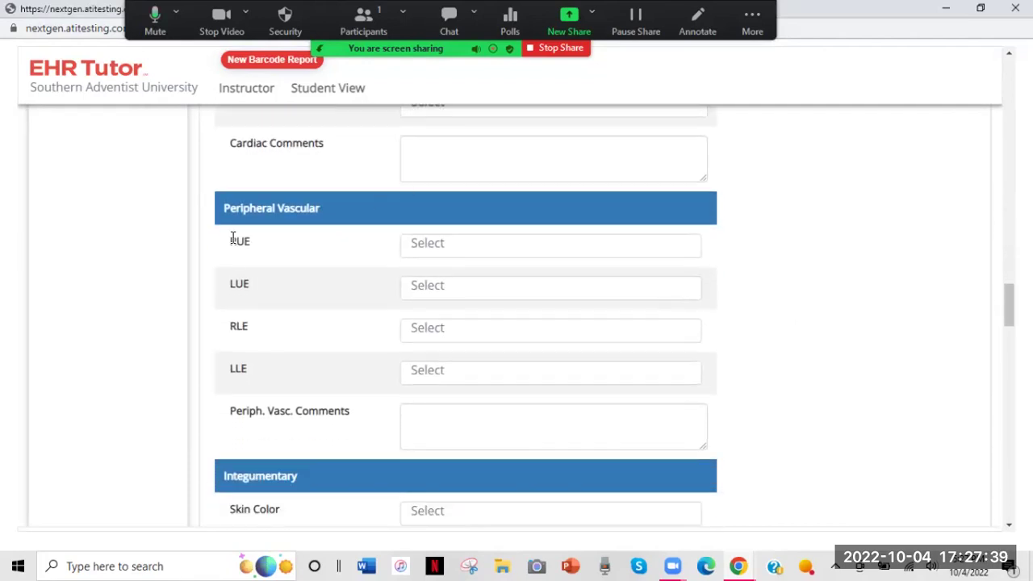
pyautogui.click(511, 244)
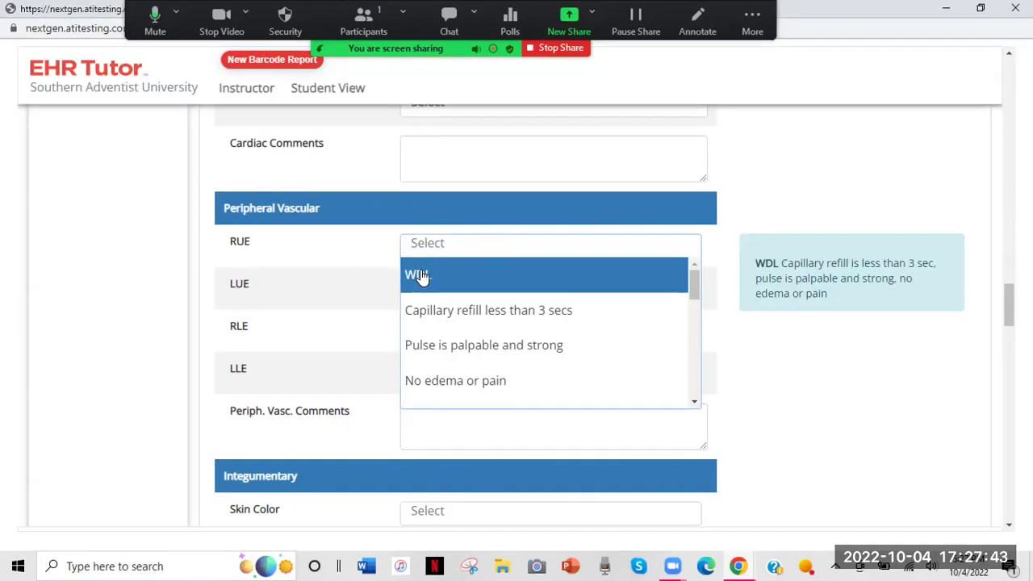
pyautogui.click(547, 321)
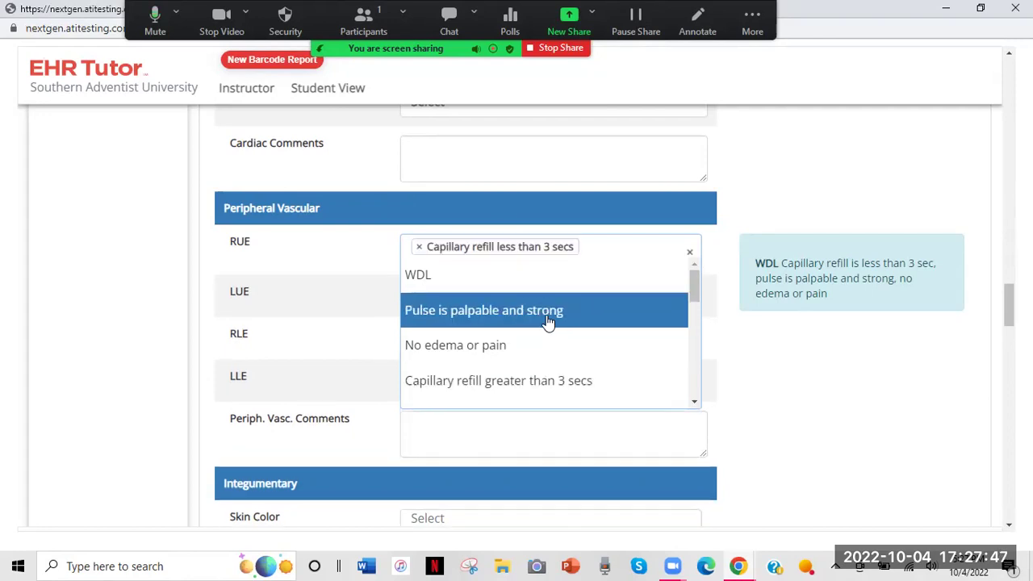
pyautogui.click(541, 357)
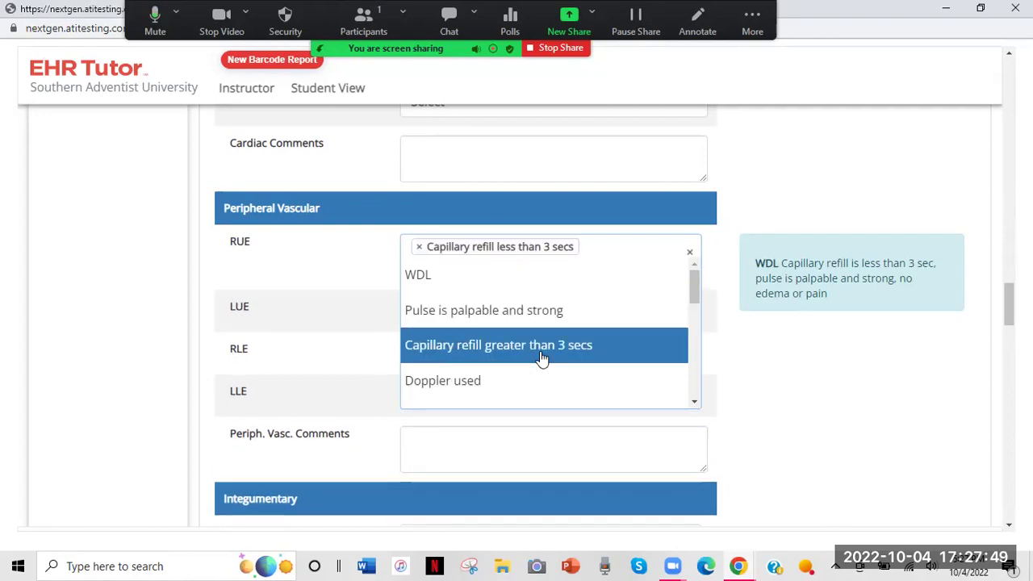
pyautogui.scroll(-3, 541, 357)
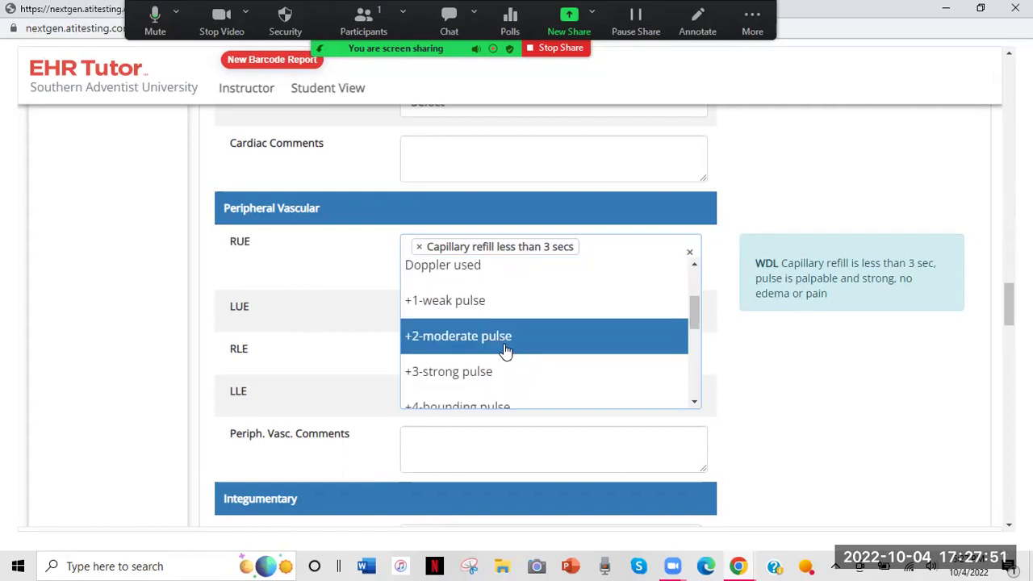
pyautogui.scroll(3, 505, 352)
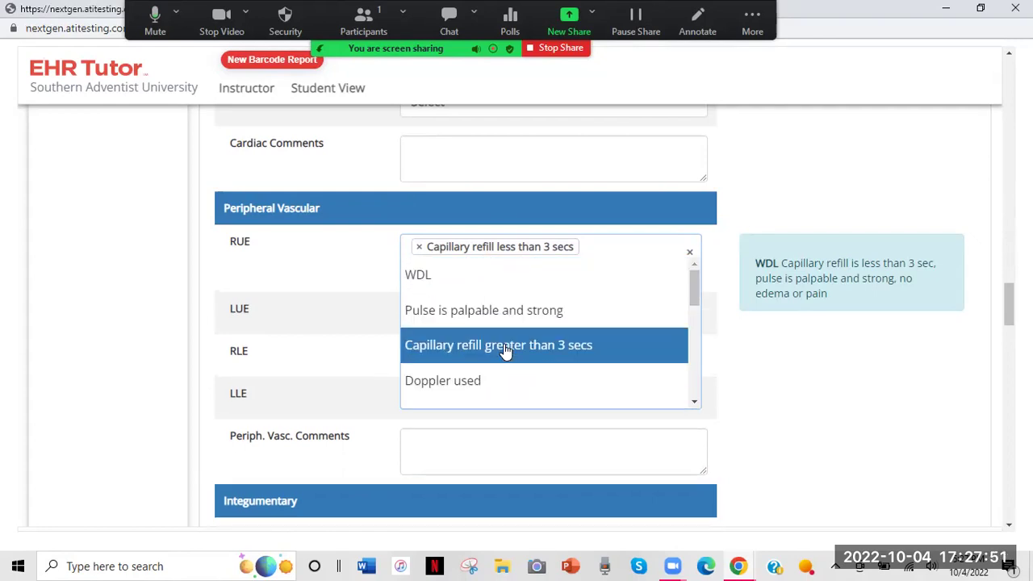
pyautogui.click(751, 364)
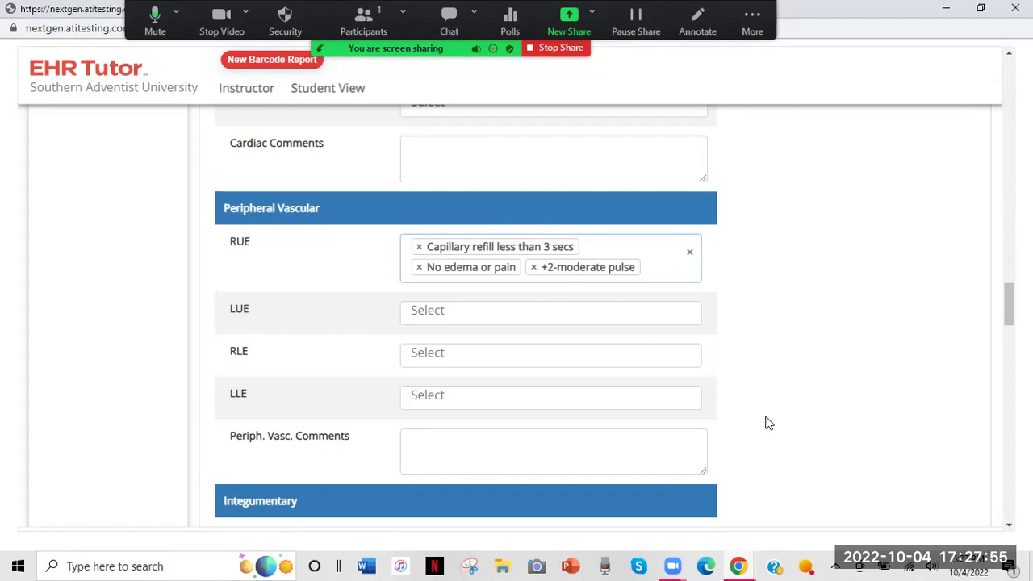
# Examine the Integumentary and Braden Scale fields and the Braden Risk level options, leaving them all blank.
pyautogui.scroll(-5, 768, 423)
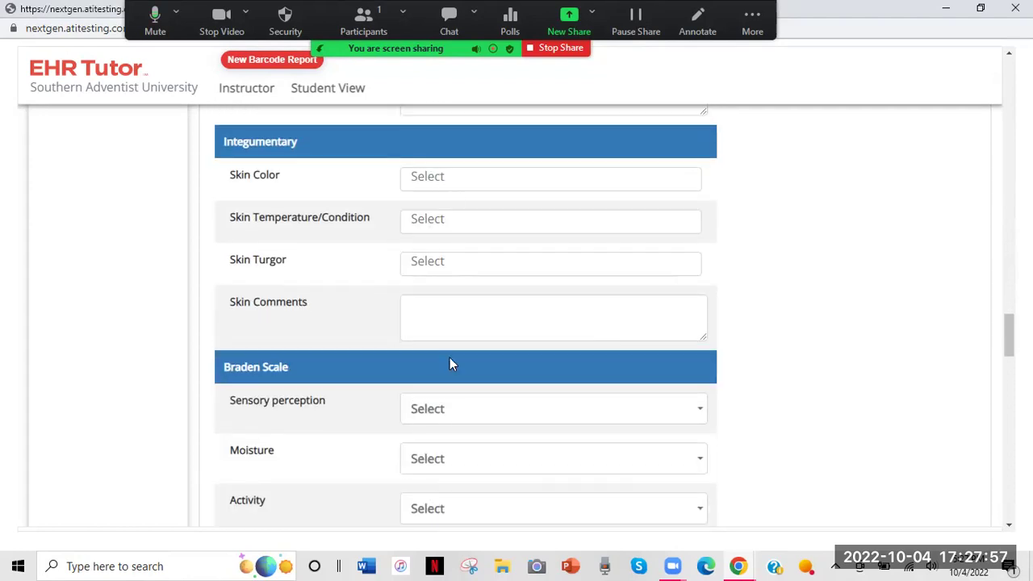
pyautogui.scroll(-2, 440, 382)
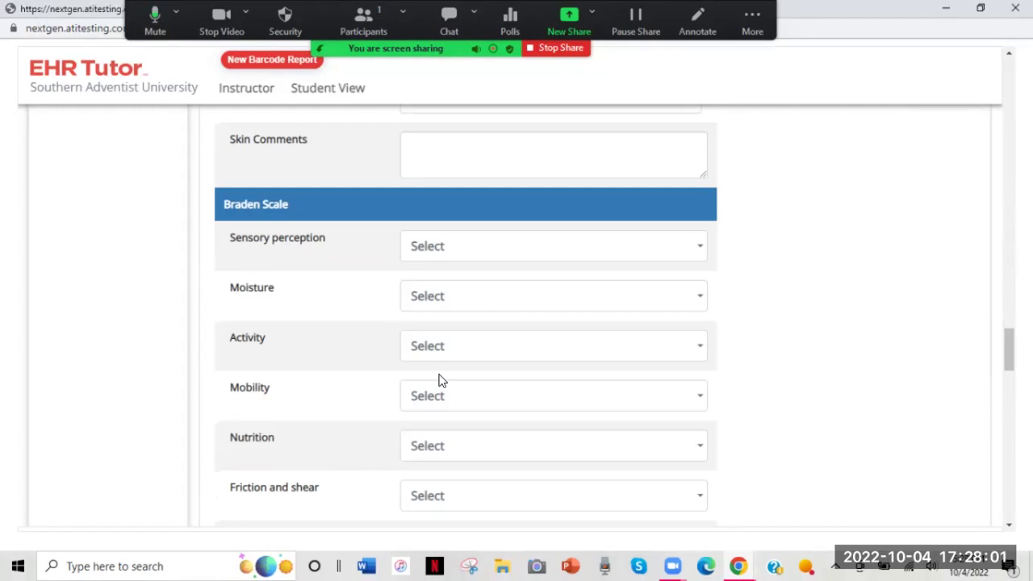
pyautogui.scroll(-1, 439, 380)
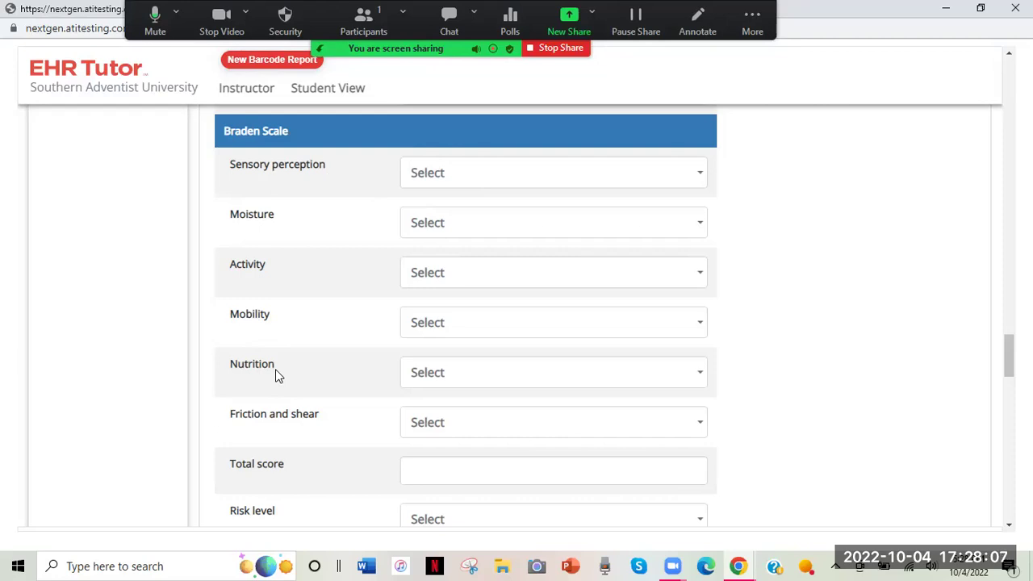
pyautogui.scroll(-2, 275, 369)
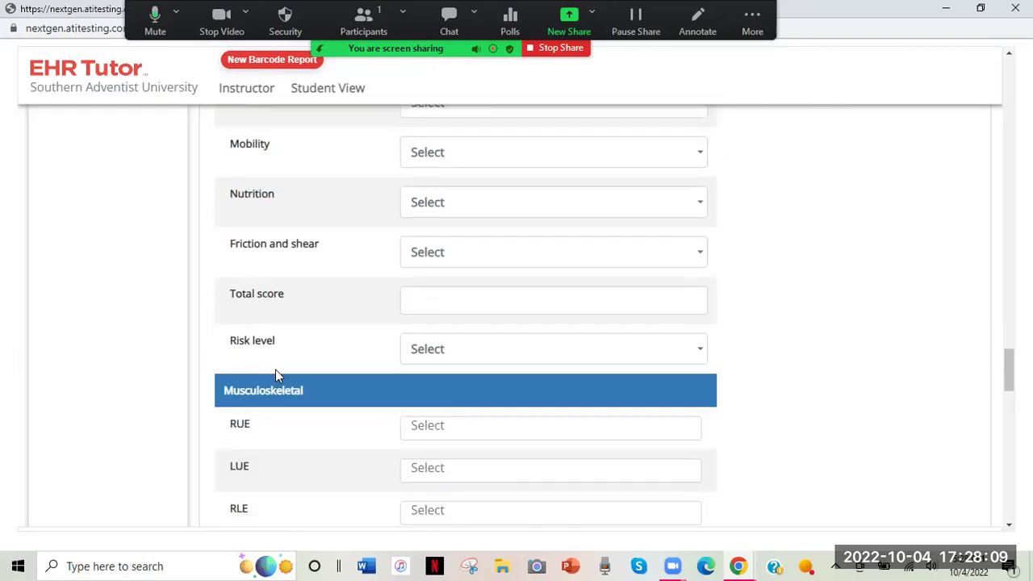
pyautogui.click(466, 351)
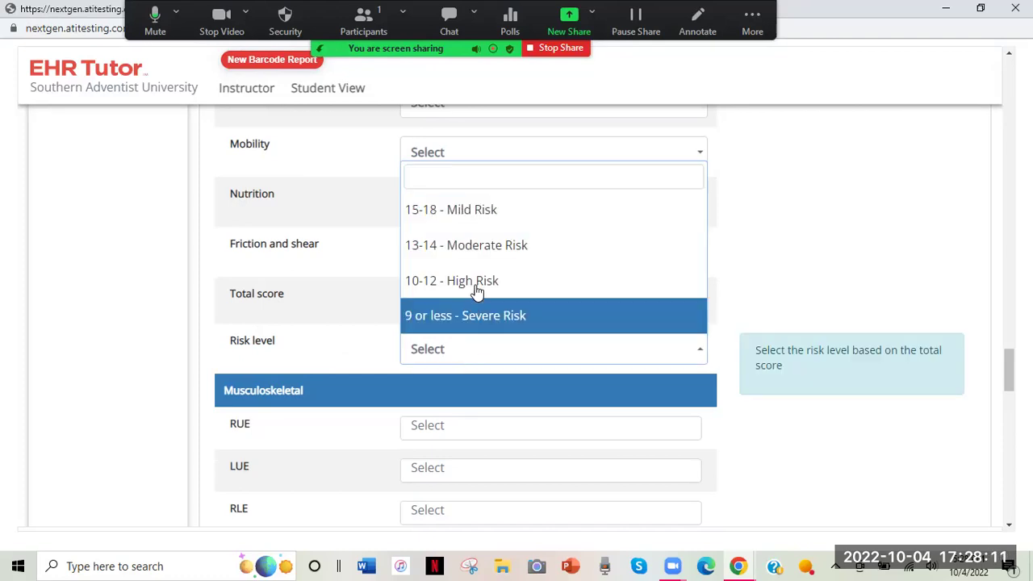
pyautogui.click(844, 256)
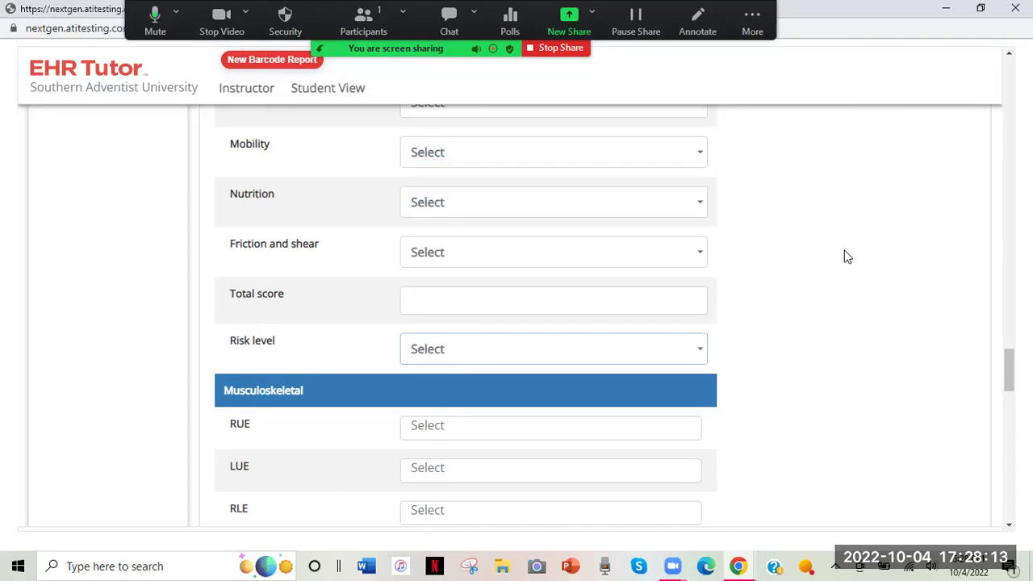
# Set History of falling in the Morse Fall Scale group to 0=No.
pyautogui.scroll(-1, 847, 256)
pyautogui.scroll(-2, 845, 255)
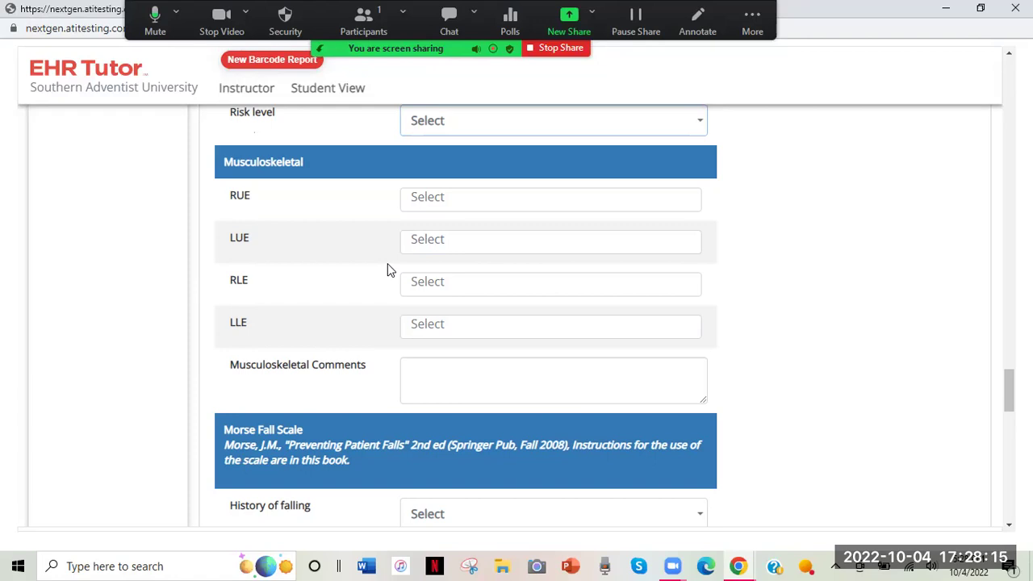
pyautogui.scroll(-1, 387, 270)
pyautogui.scroll(-2, 387, 270)
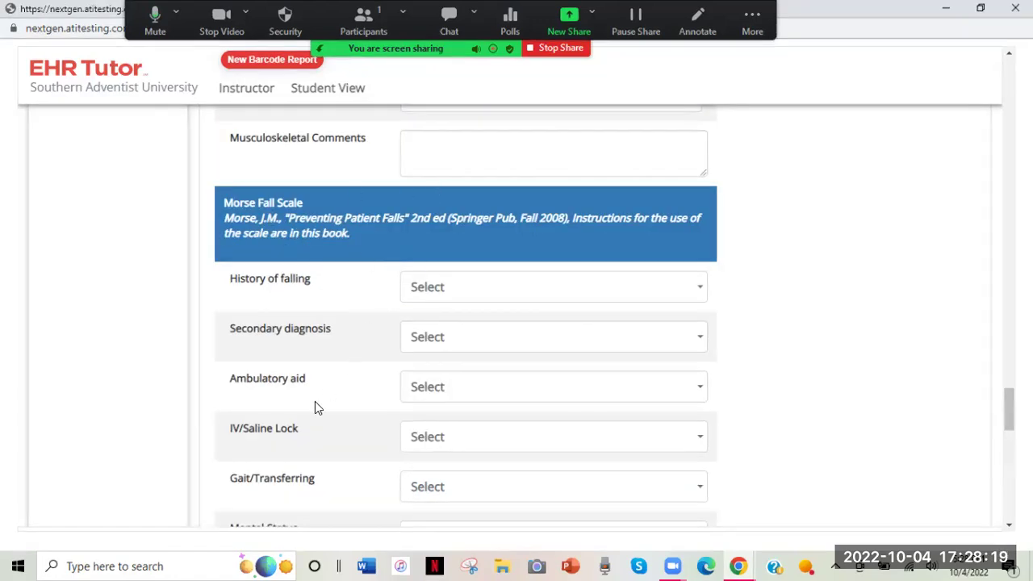
pyautogui.scroll(-1, 314, 403)
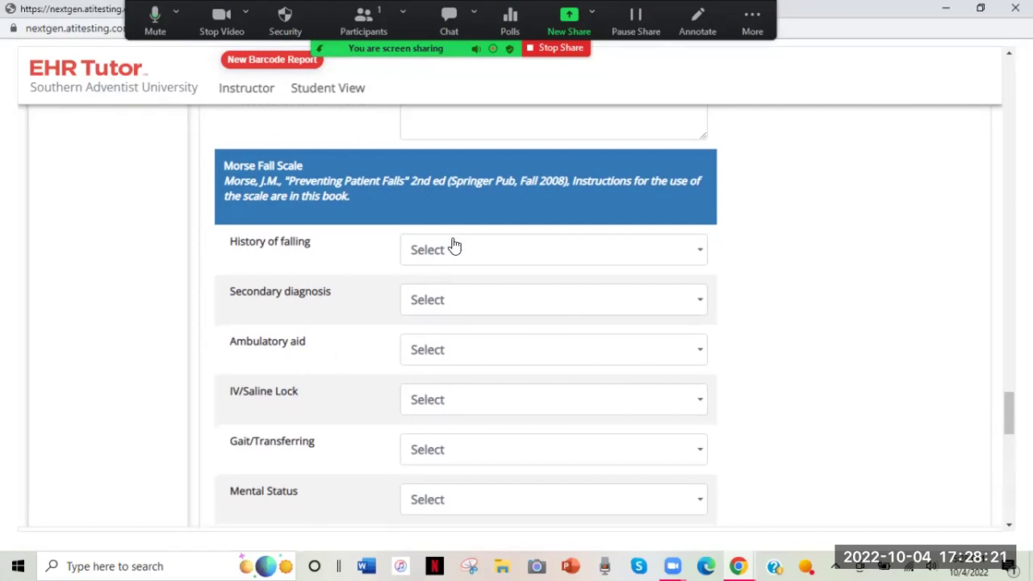
pyautogui.click(454, 247)
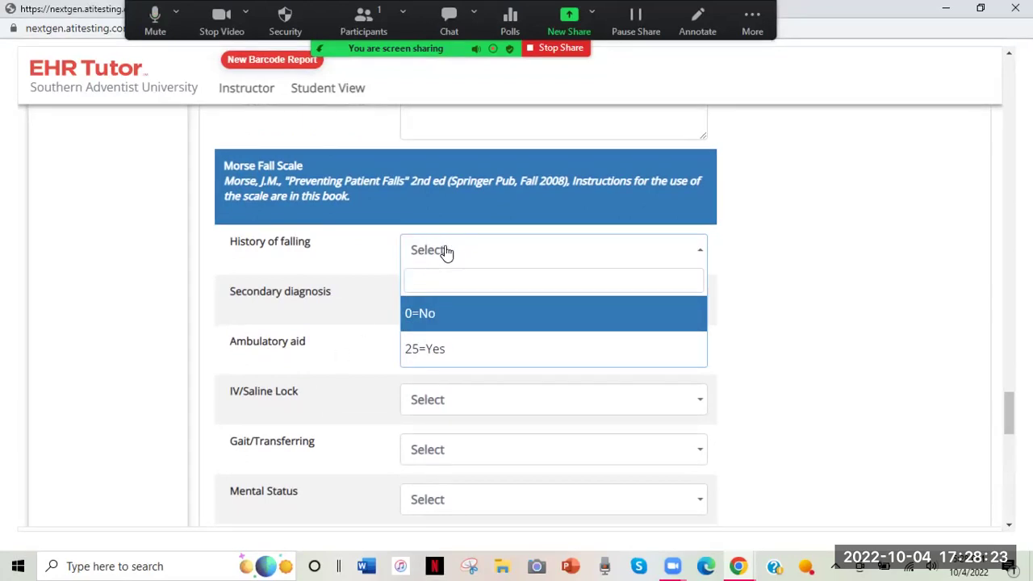
pyautogui.click(446, 319)
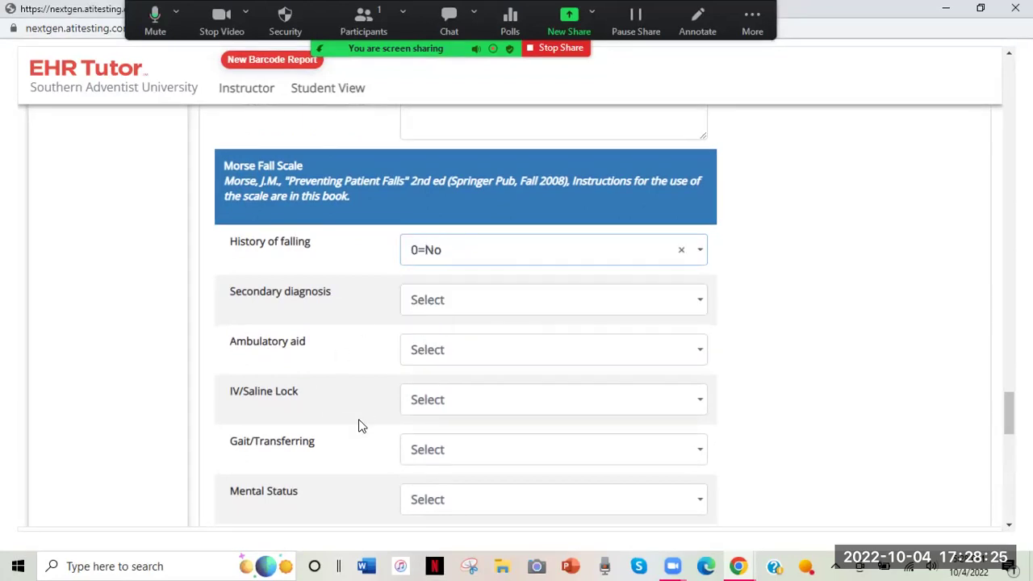
# Save the assessment entry, leaving the Gastrointestinal, Genitourinary and Pain Assessment fields blank.
pyautogui.scroll(-2, 359, 425)
pyautogui.scroll(-3, 358, 419)
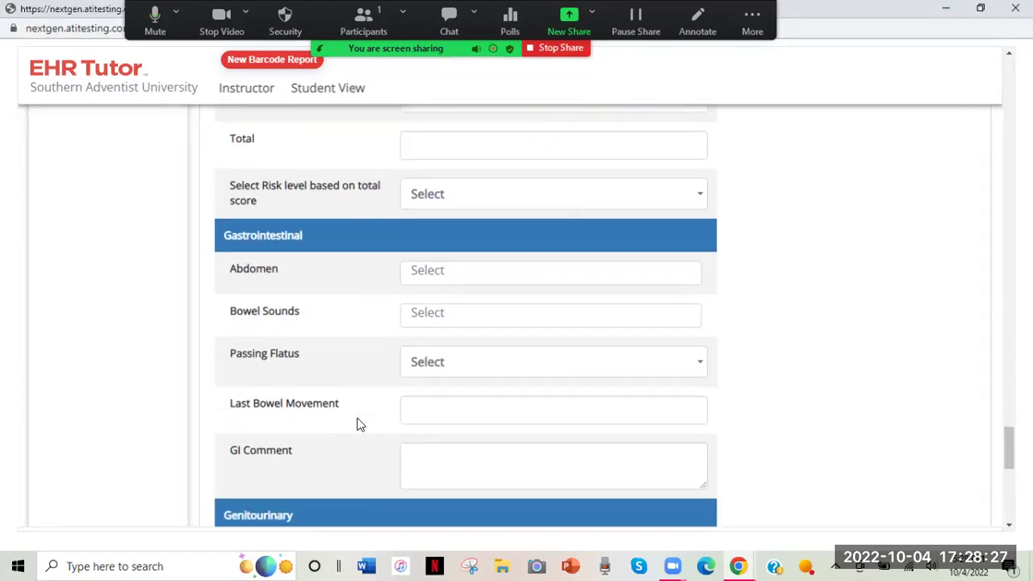
pyautogui.scroll(-3, 346, 363)
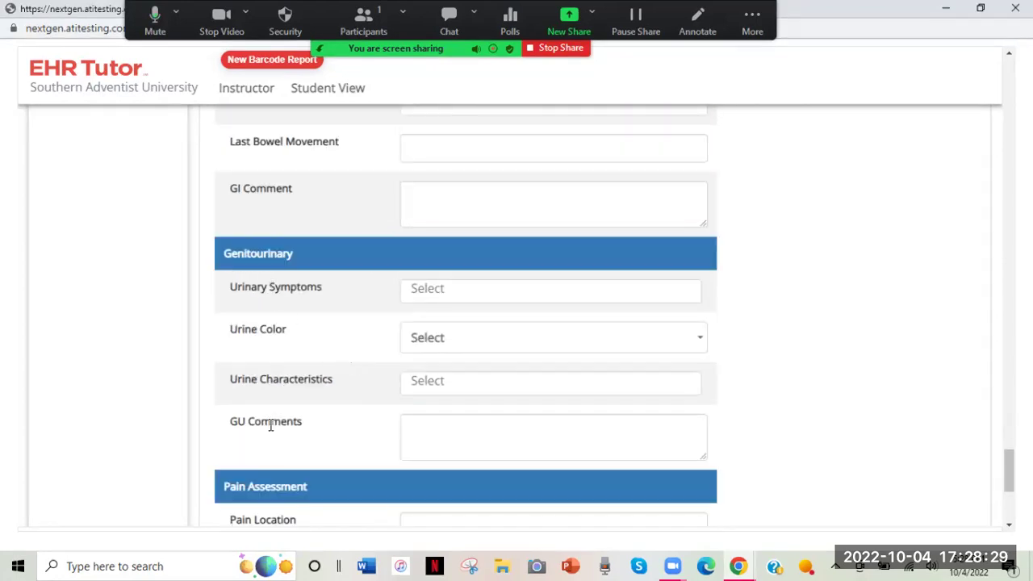
pyautogui.scroll(-2, 269, 439)
pyautogui.scroll(-2, 269, 445)
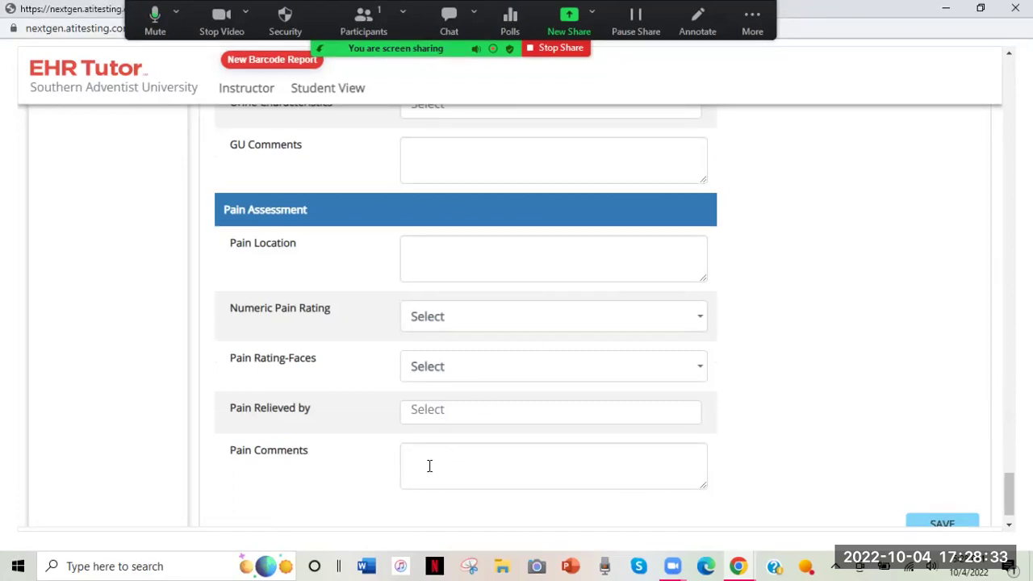
pyautogui.scroll(-1, 430, 468)
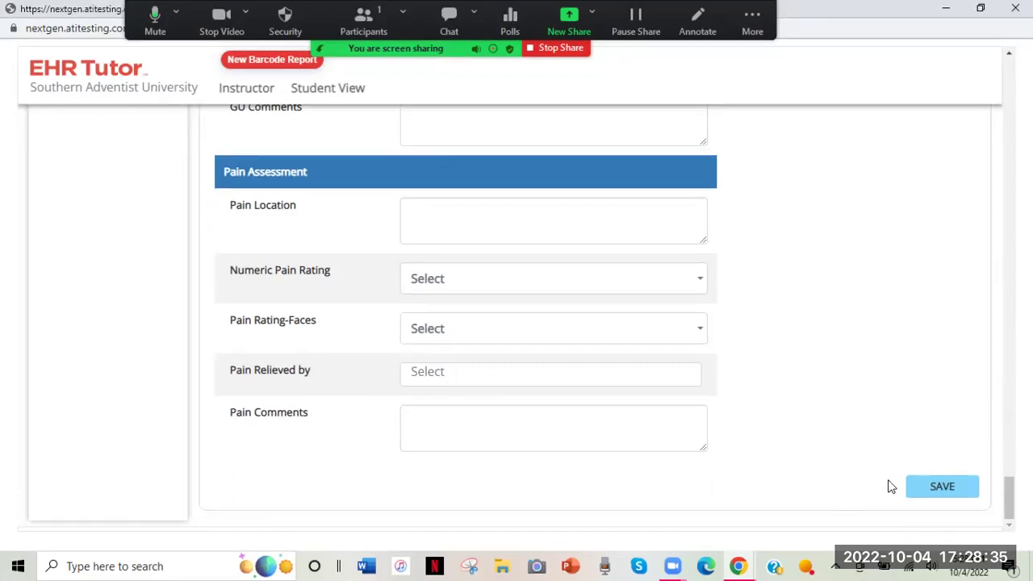
pyautogui.click(929, 489)
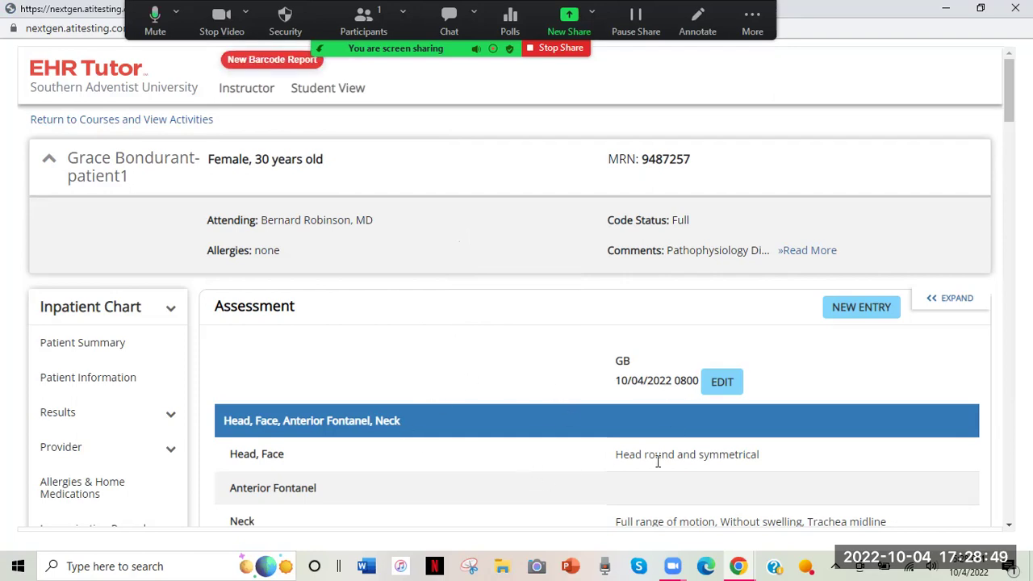
# Review the saved 10/04/2022 0800 assessment entry from the Head, Face and Neck findings through the Respiratory and Cardiac groups.
pyautogui.scroll(-2, 660, 463)
pyautogui.scroll(-7, 658, 466)
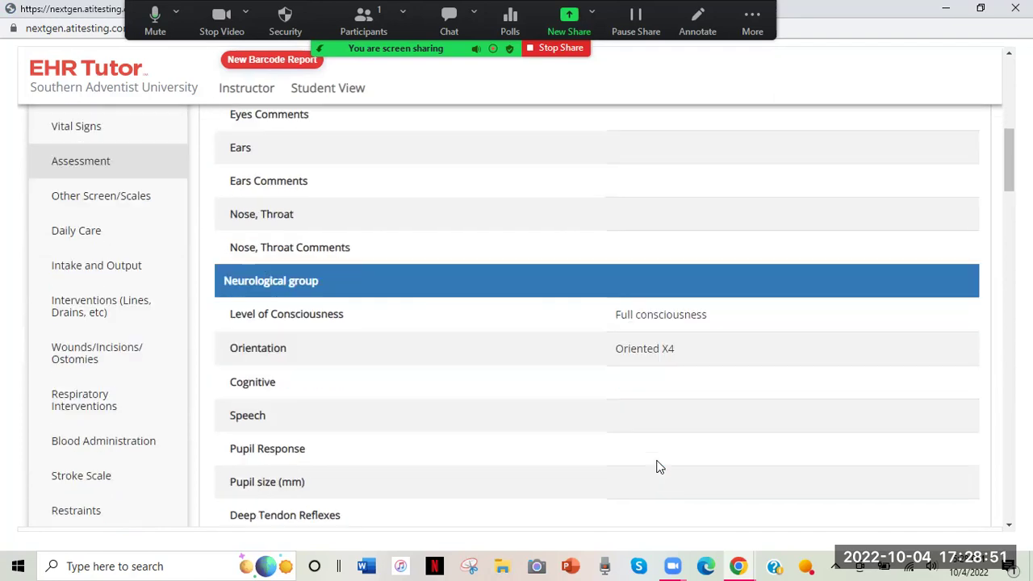
pyautogui.scroll(-8, 658, 466)
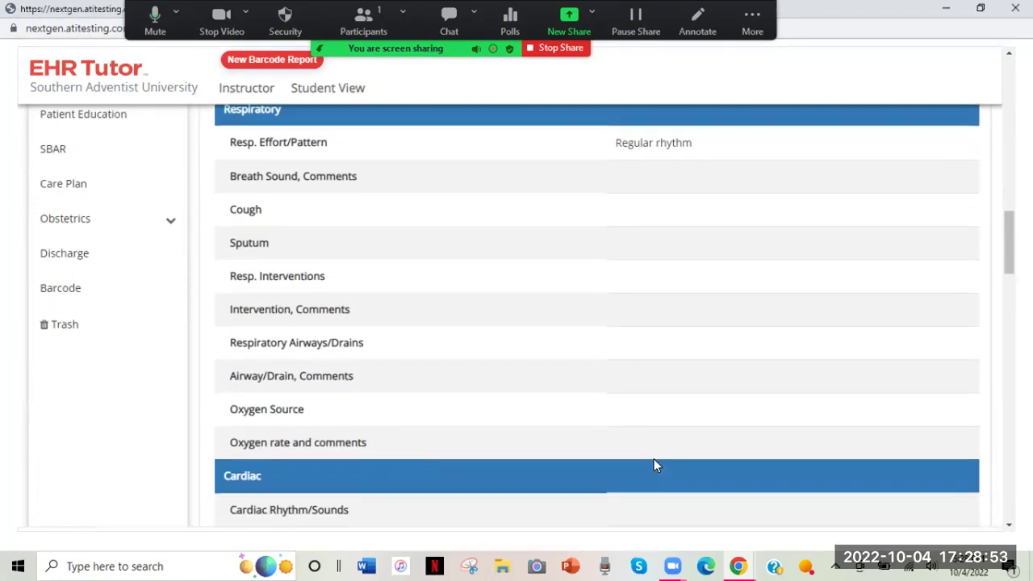
pyautogui.scroll(-4, 654, 459)
pyautogui.scroll(10, 653, 460)
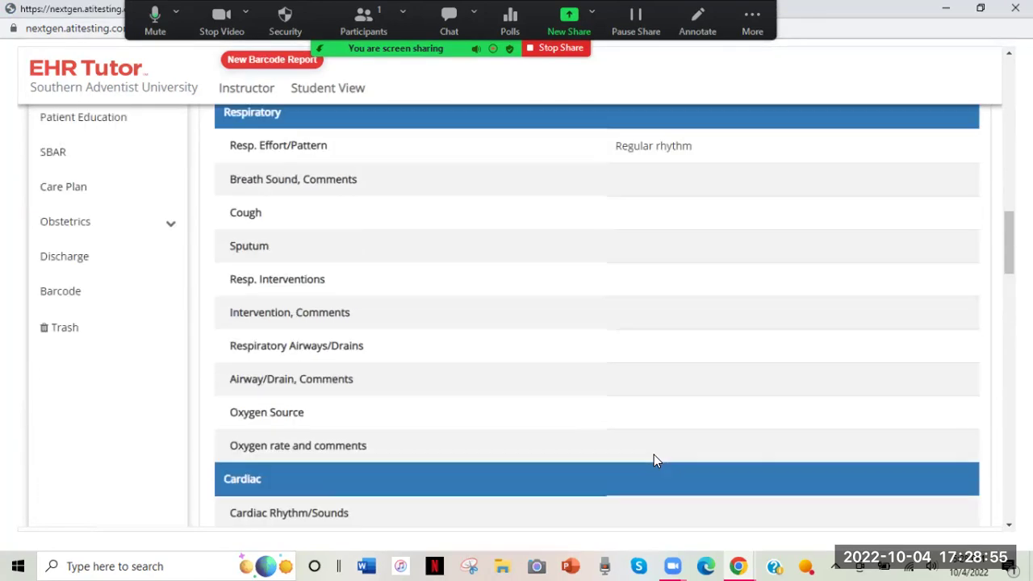
pyautogui.scroll(6, 654, 460)
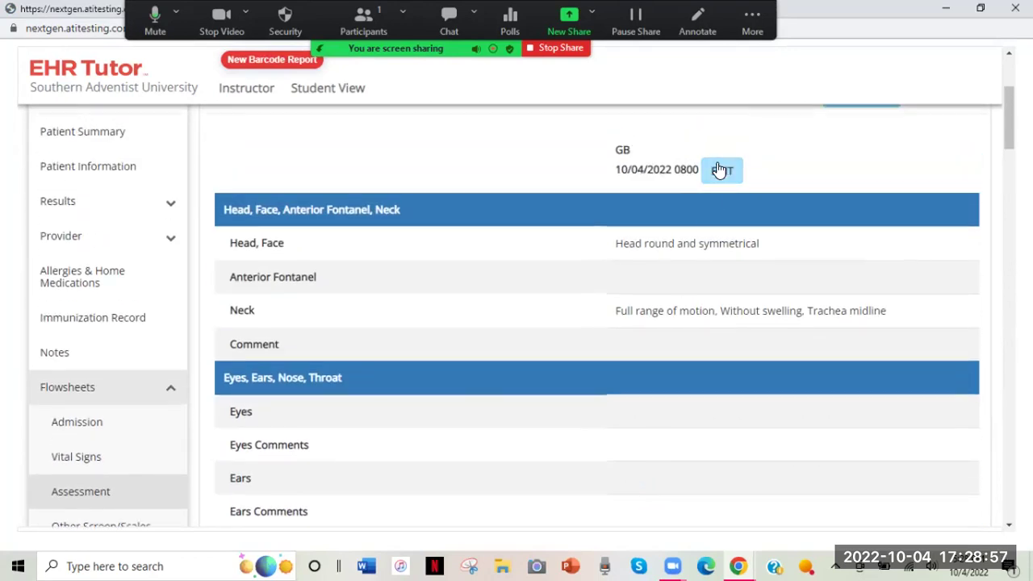
pyautogui.scroll(3, 756, 173)
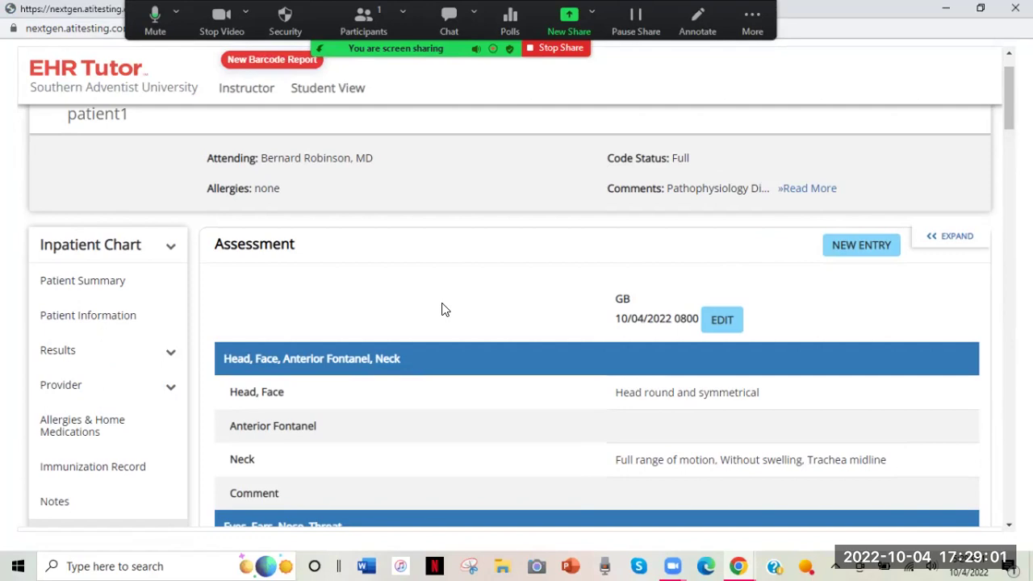
pyautogui.scroll(-2, 315, 329)
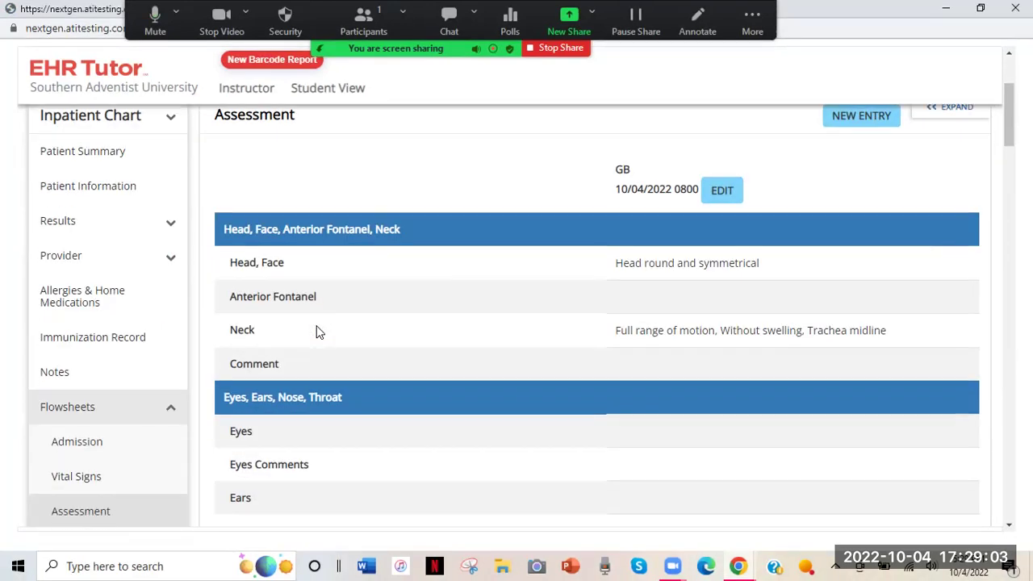
pyautogui.scroll(3, 317, 331)
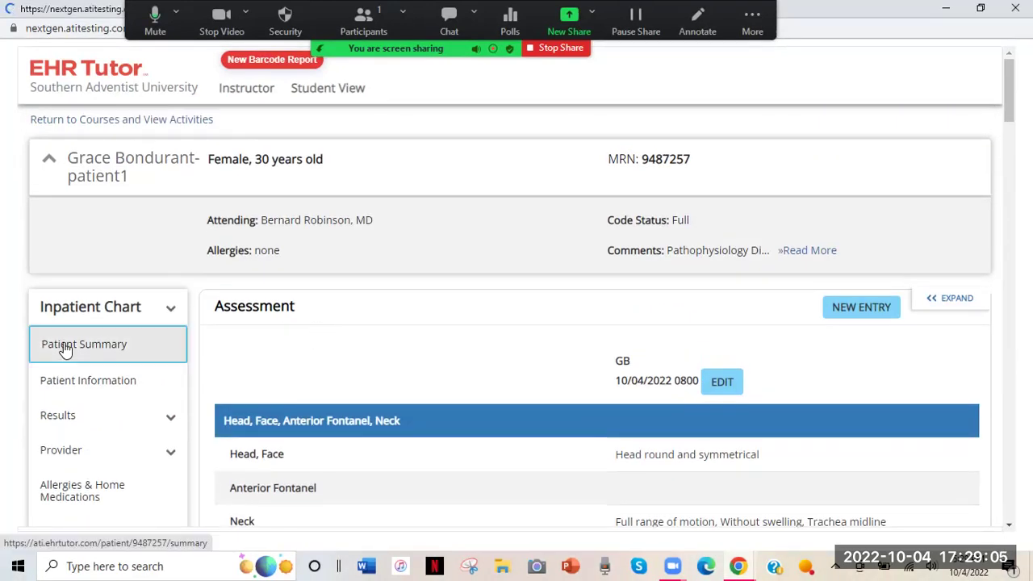
# Open the Patient Summary and review its Primary Concern heading and Vital Signs table.
pyautogui.click(67, 347)
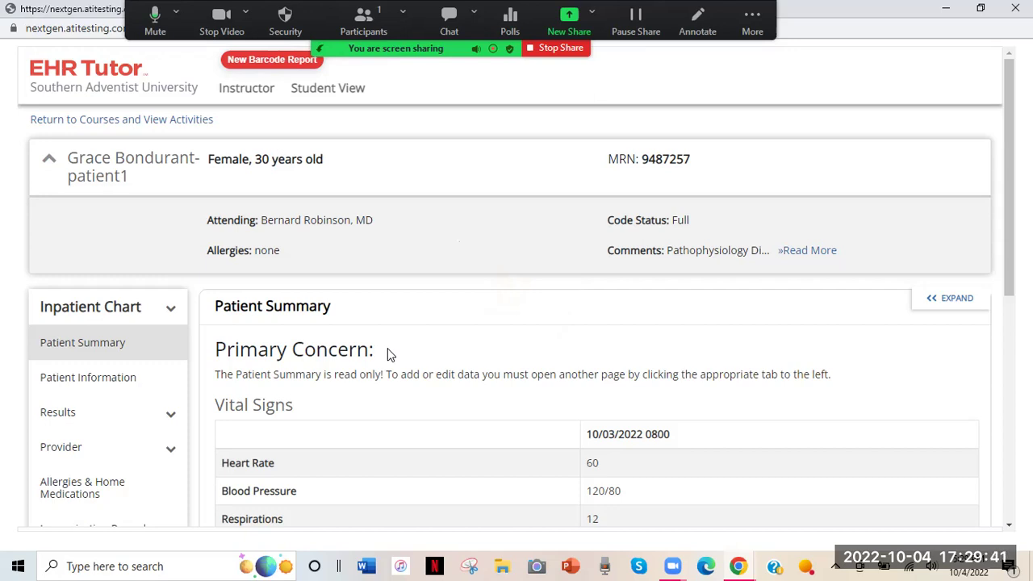
pyautogui.scroll(-1, 389, 353)
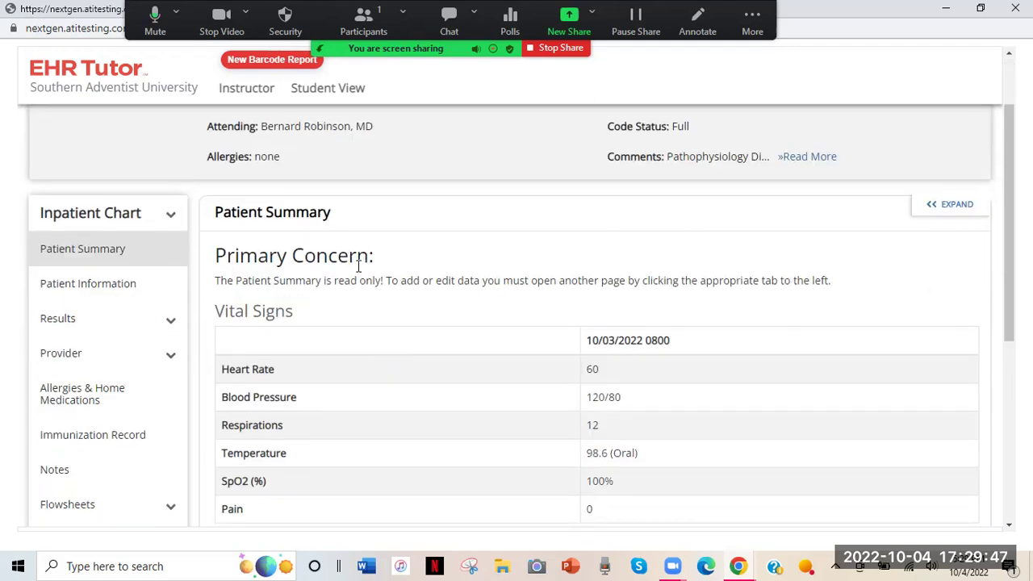
pyautogui.scroll(-1, 358, 266)
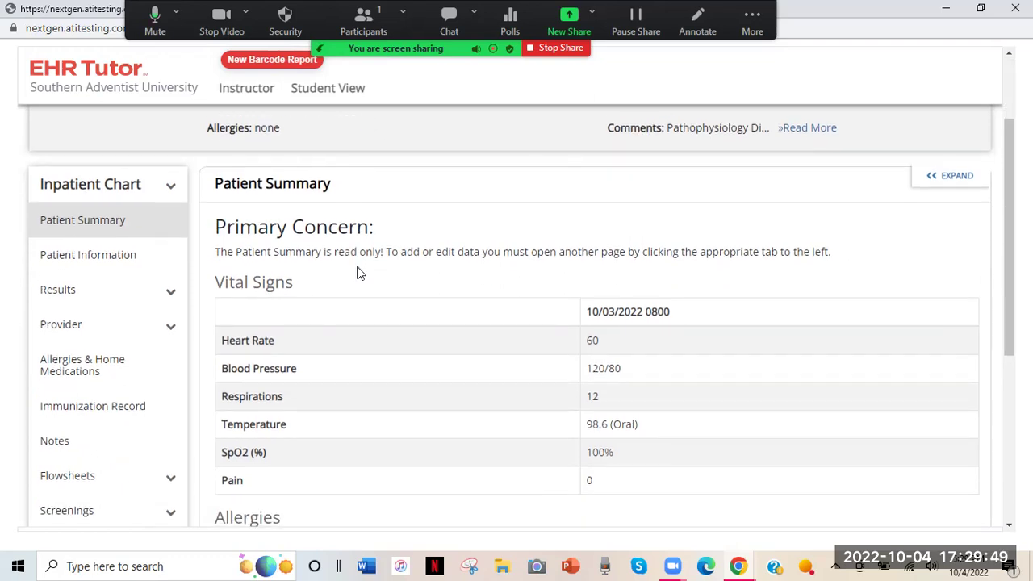
pyautogui.scroll(-1, 360, 273)
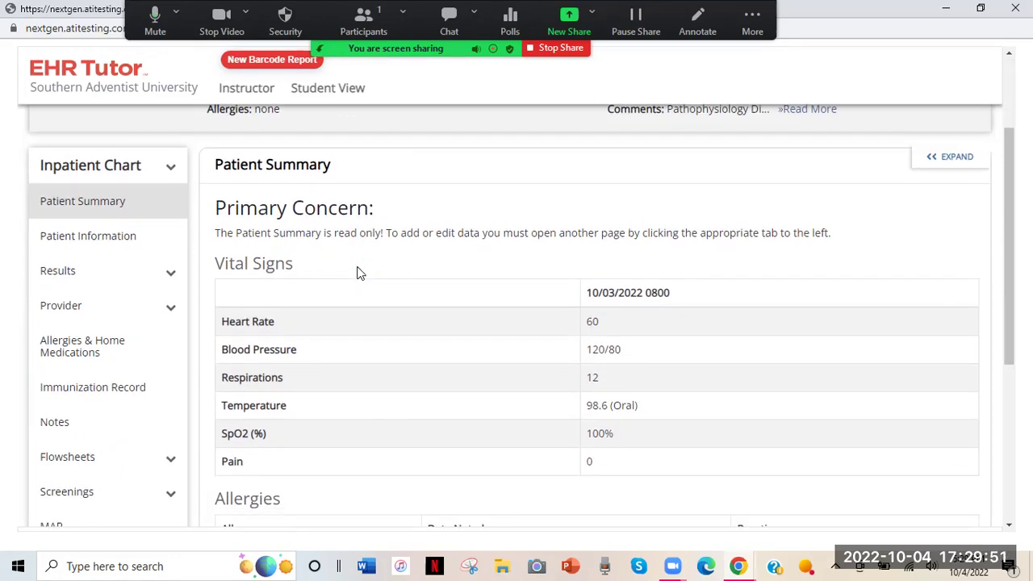
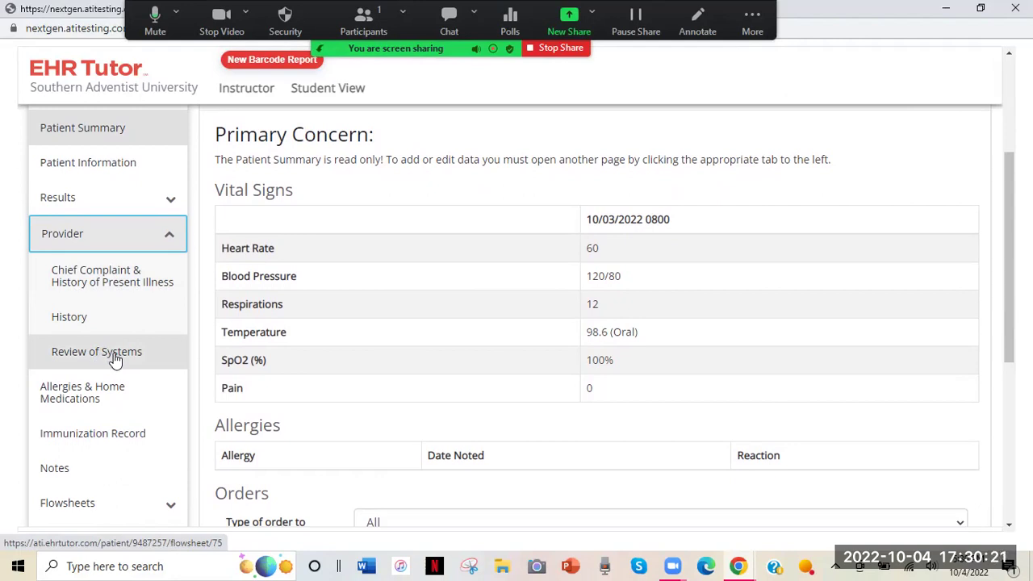
# Open the provider's Chief Complaint & History of Present Illness form and enter "Motor vehicle accident, several fractures" as Primary Concern - Admission Diagnosis.
pyautogui.click(102, 292)
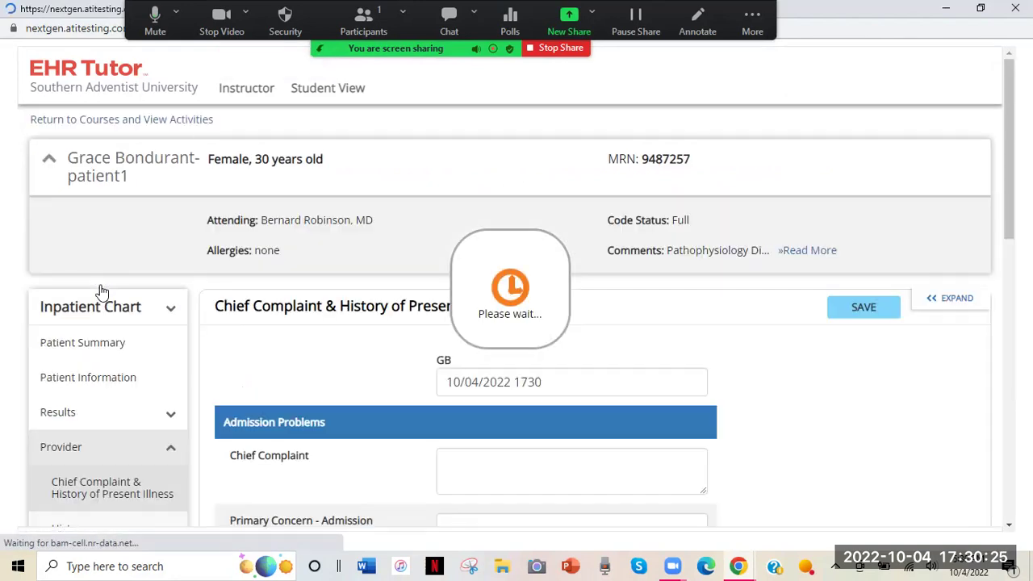
pyautogui.scroll(-1, 313, 342)
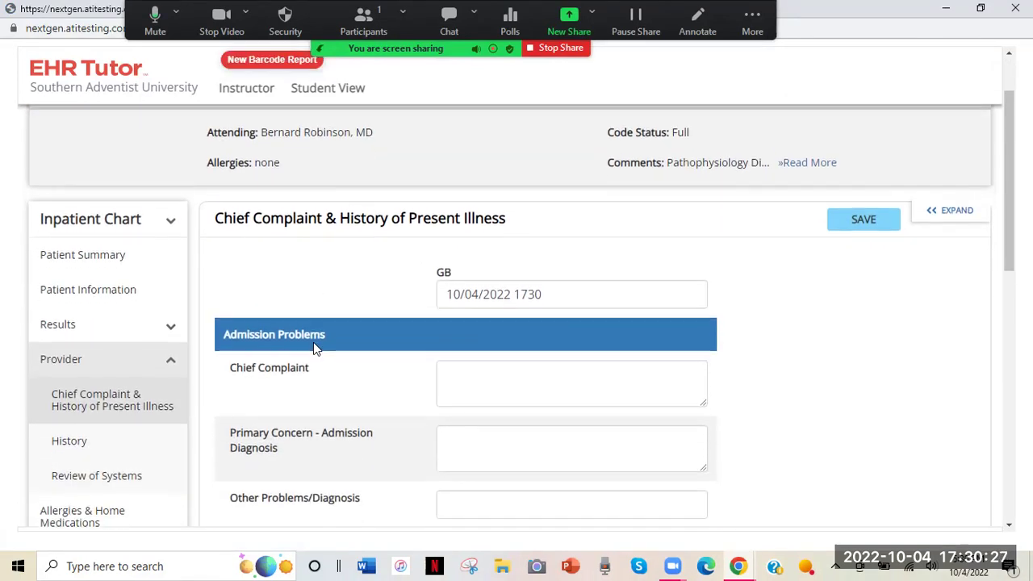
pyautogui.scroll(-1, 313, 342)
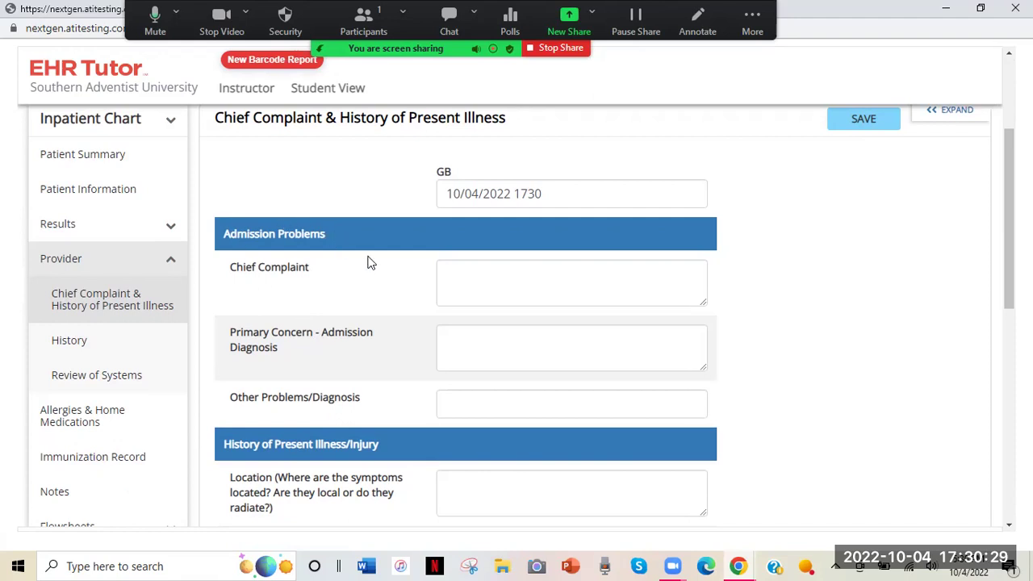
pyautogui.scroll(-1, 377, 266)
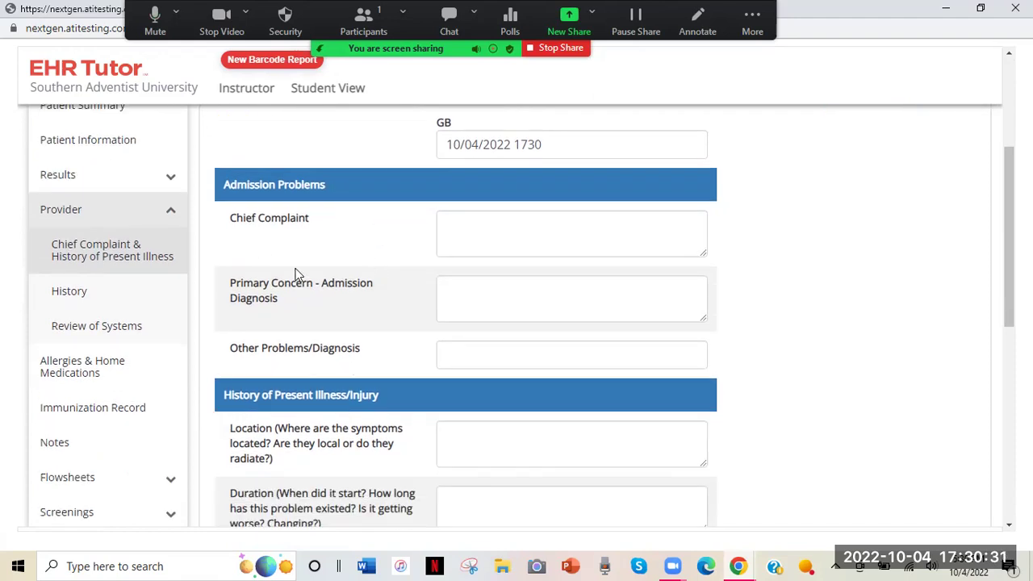
pyautogui.click(474, 301)
pyautogui.write('Motot')
pyautogui.write(' ve')
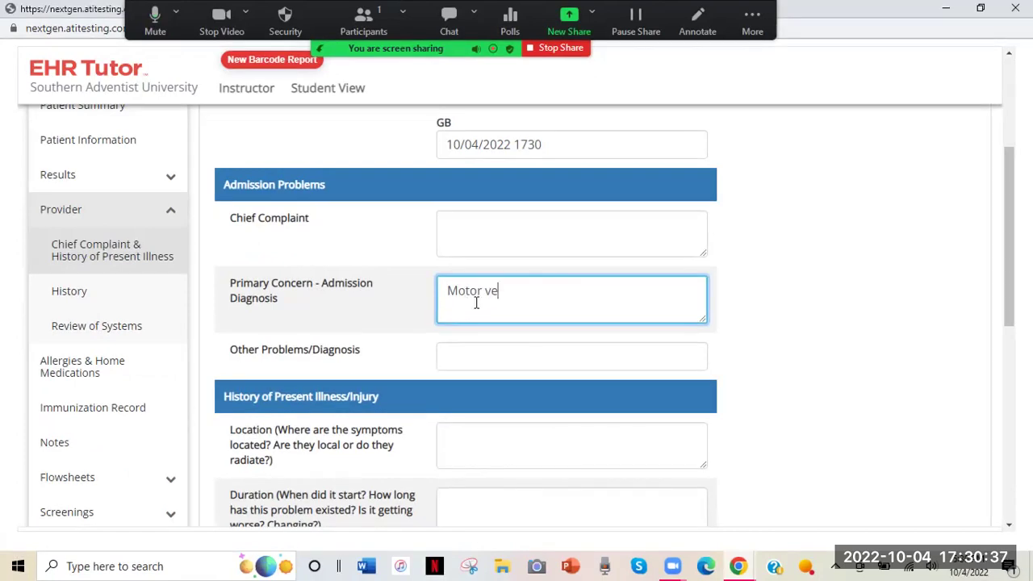
pyautogui.write('hicle accident, ')
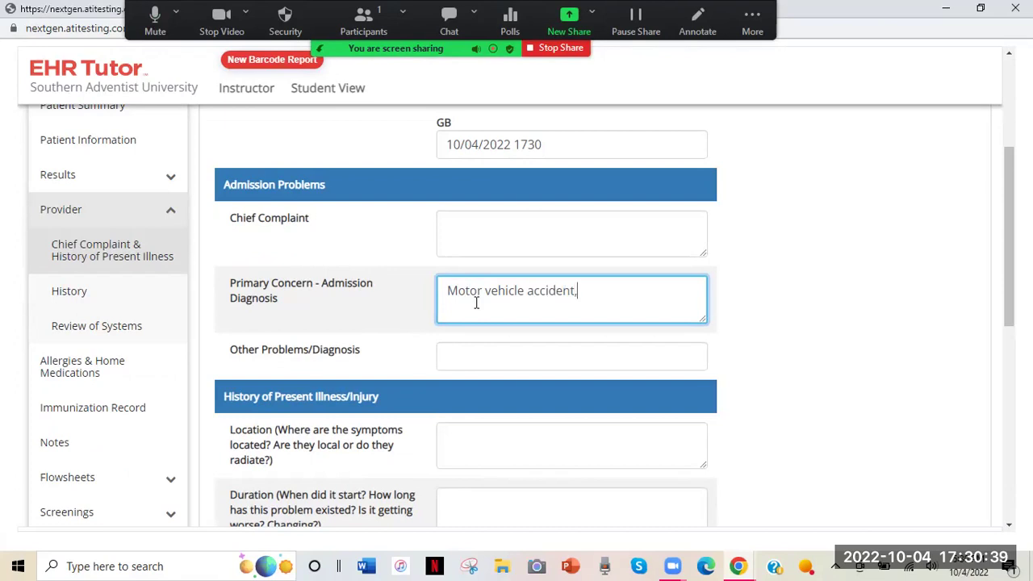
pyautogui.write('several fractures')
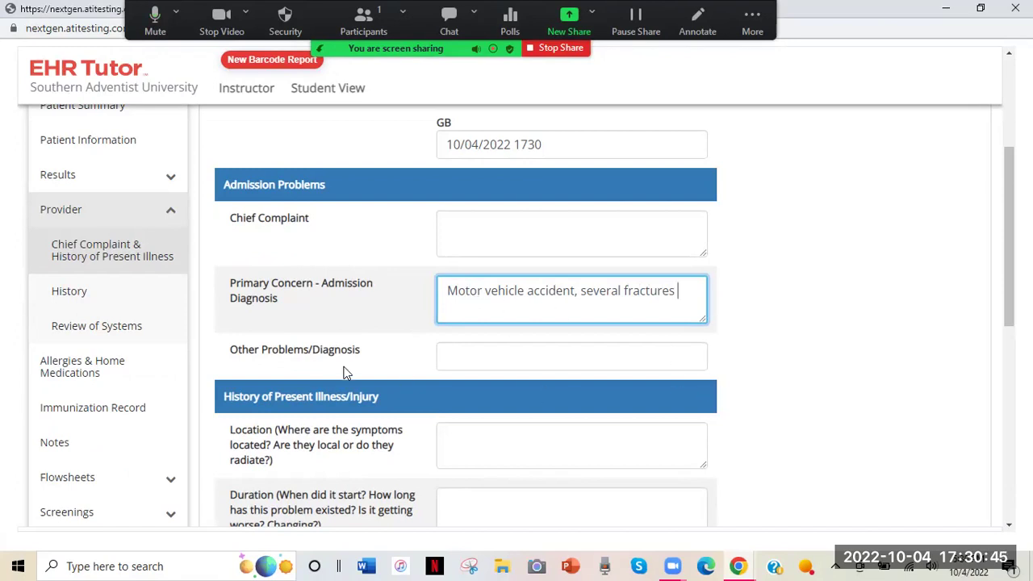
# Enter "HTN, type 2 DM" under Other Problems/Diagnosis.
pyautogui.click(460, 360)
pyautogui.write('HTN, tu')
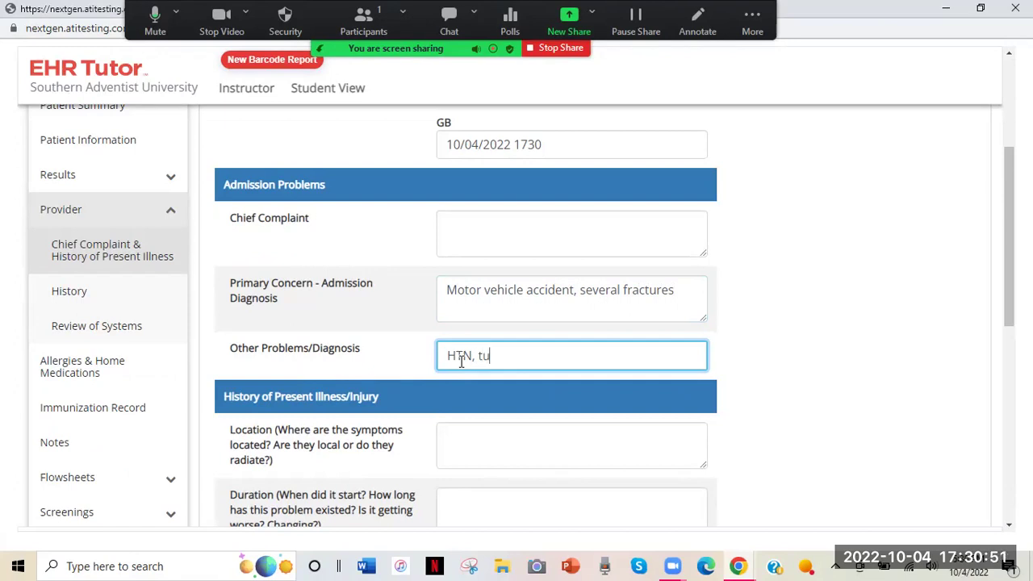
pyautogui.press('BackSpace')
pyautogui.write('ype 2 DM')
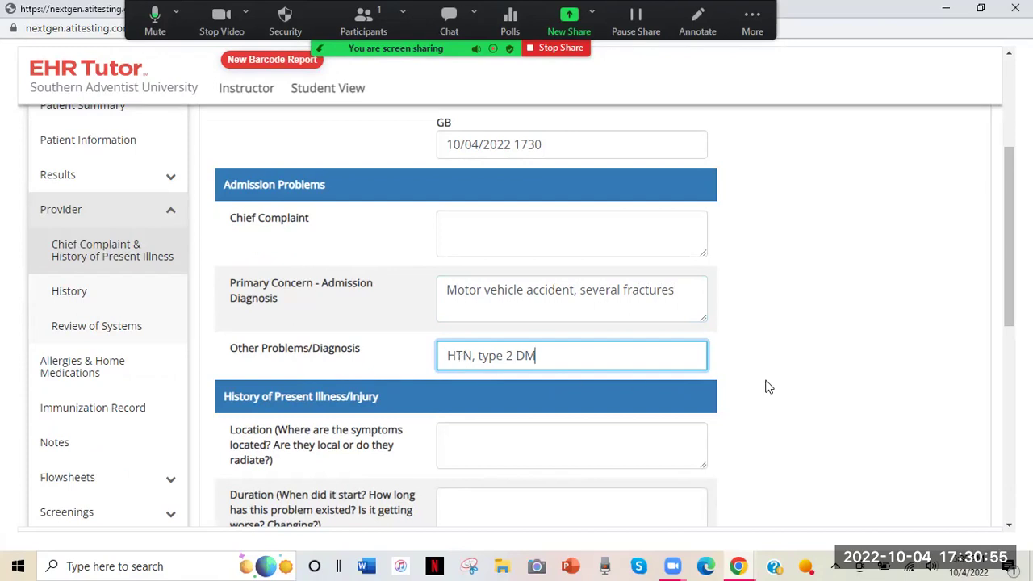
# Enter the quoted Chief Complaint "my wrist is hurting" and save the entry, leaving the History of Present Illness/Injury fields blank.
pyautogui.scroll(-2, 768, 387)
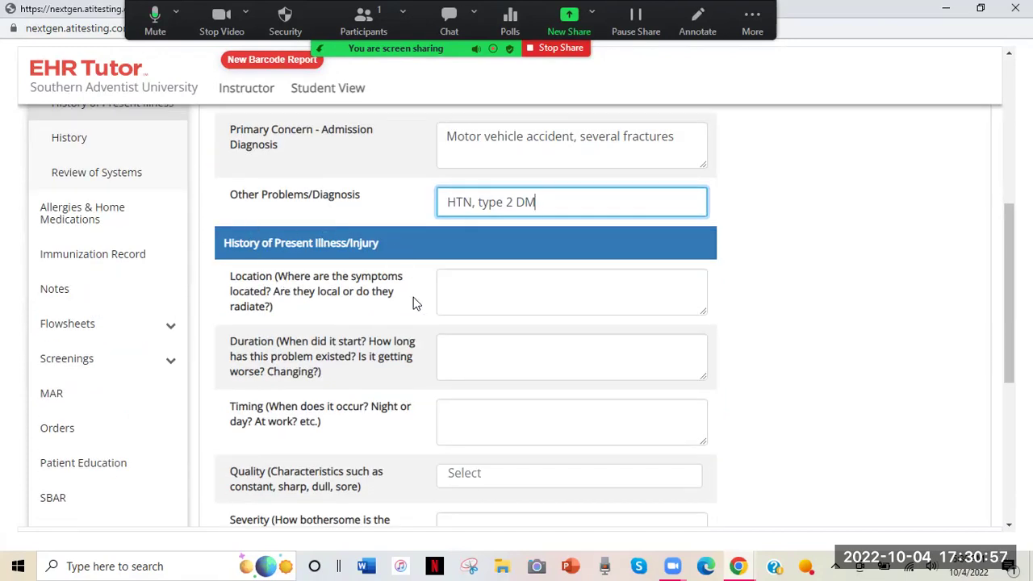
pyautogui.scroll(3, 413, 306)
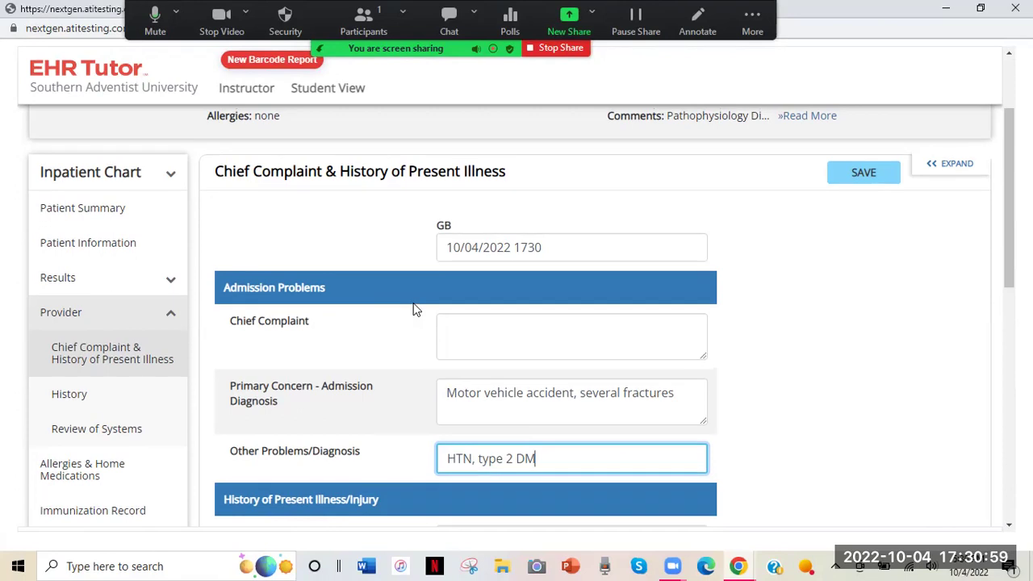
pyautogui.click(458, 325)
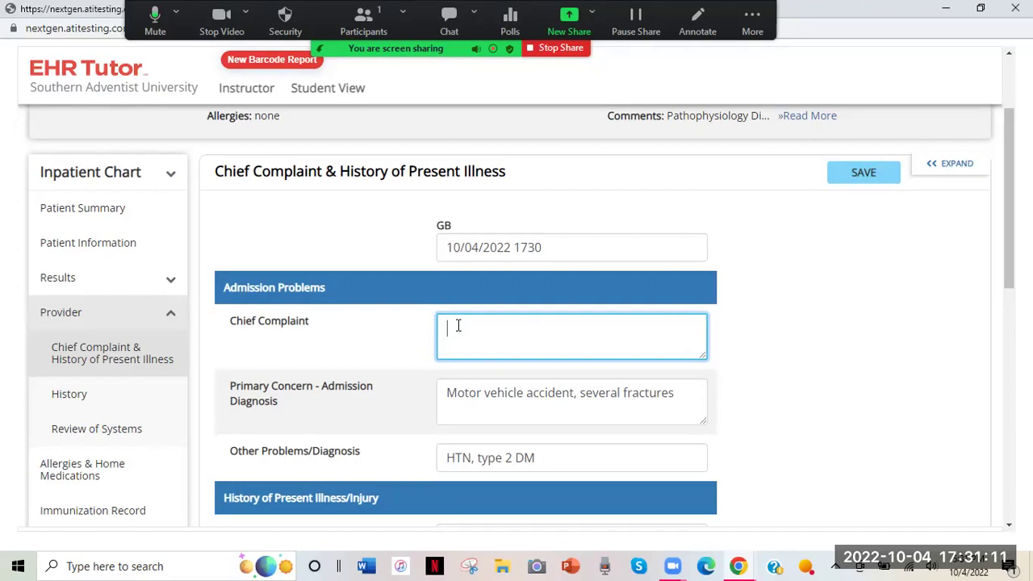
pyautogui.write('"my wrist')
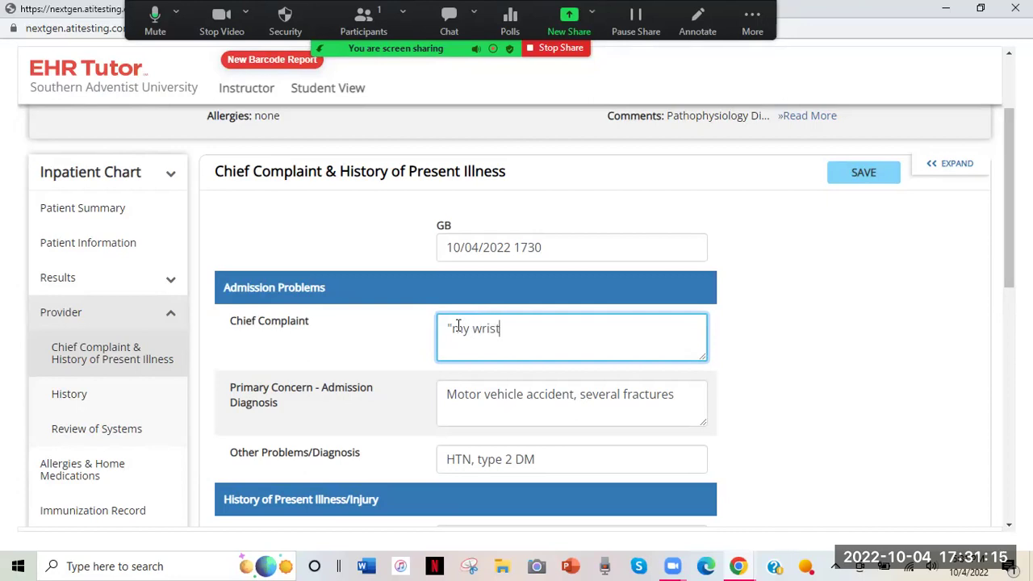
pyautogui.write(' is ')
pyautogui.write('hir')
pyautogui.write('urting')
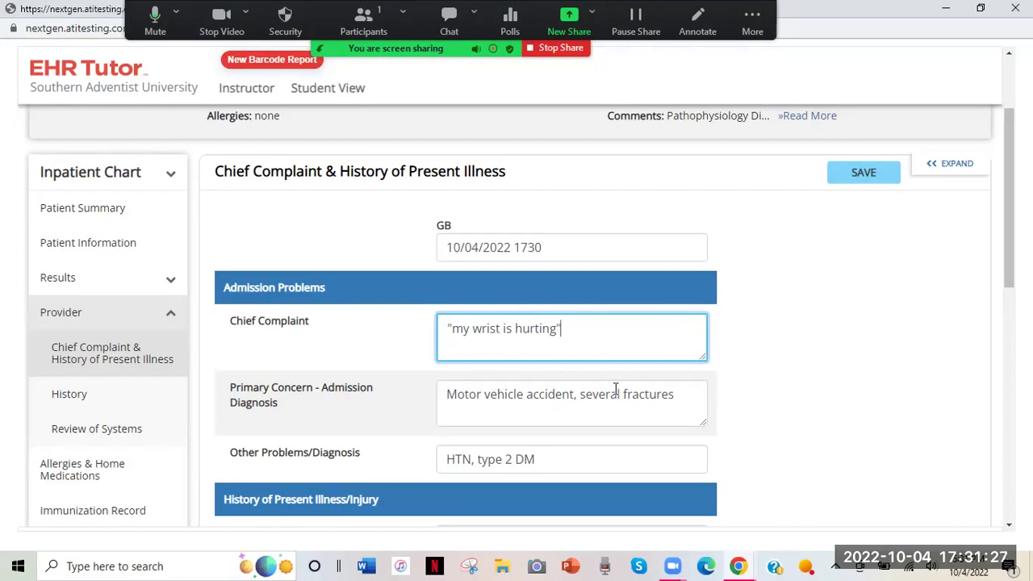
pyautogui.scroll(-7, 769, 403)
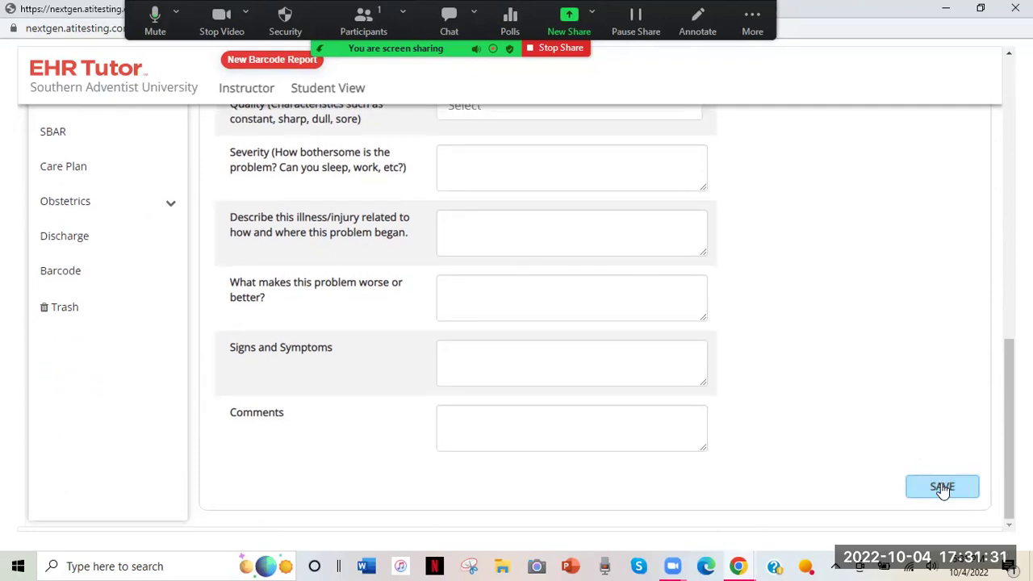
pyautogui.click(942, 488)
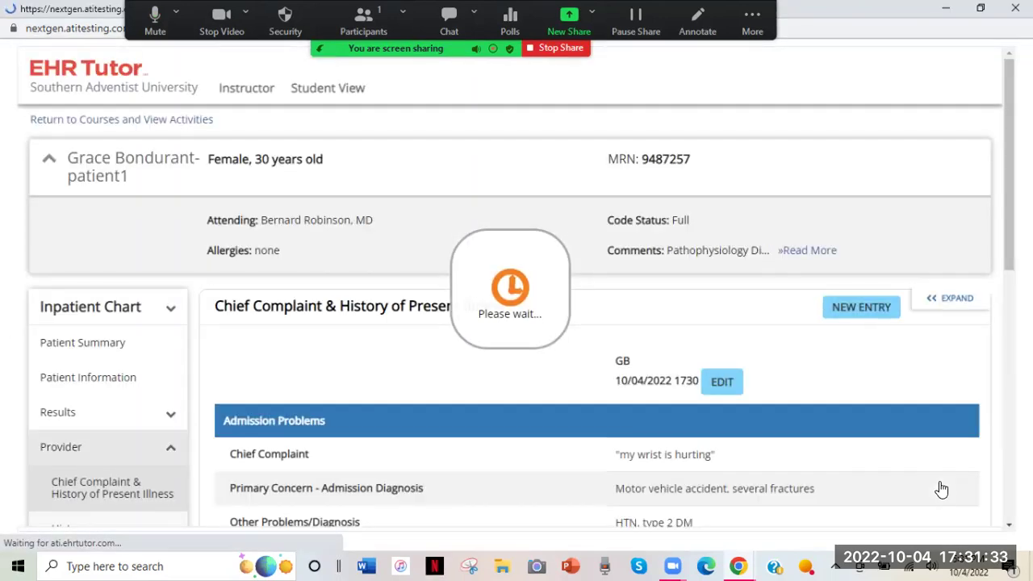
# Return to the Patient Summary and check the Primary Concern, Vital Signs and Allergies sections.
pyautogui.click(72, 356)
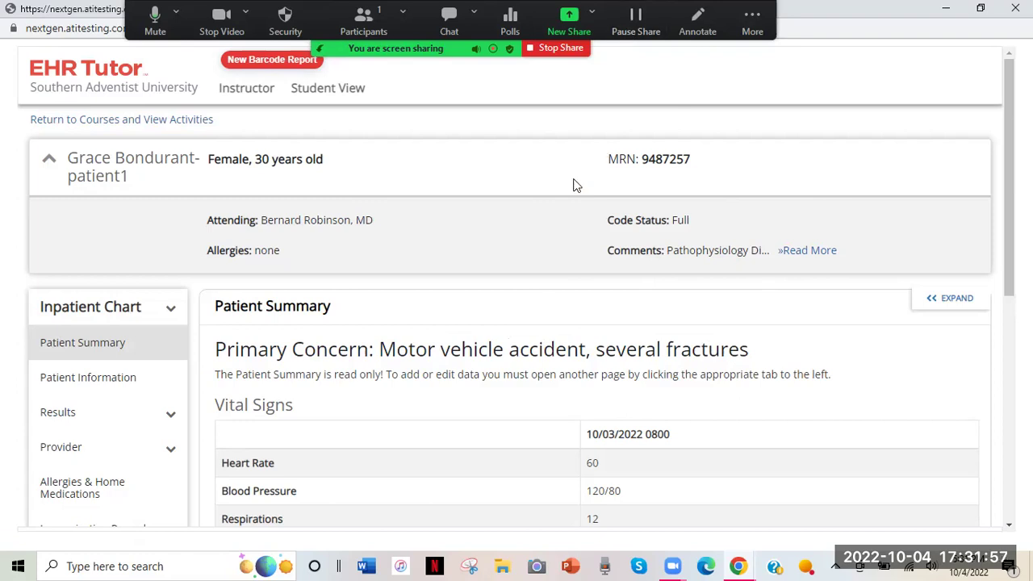
pyautogui.scroll(-2, 471, 316)
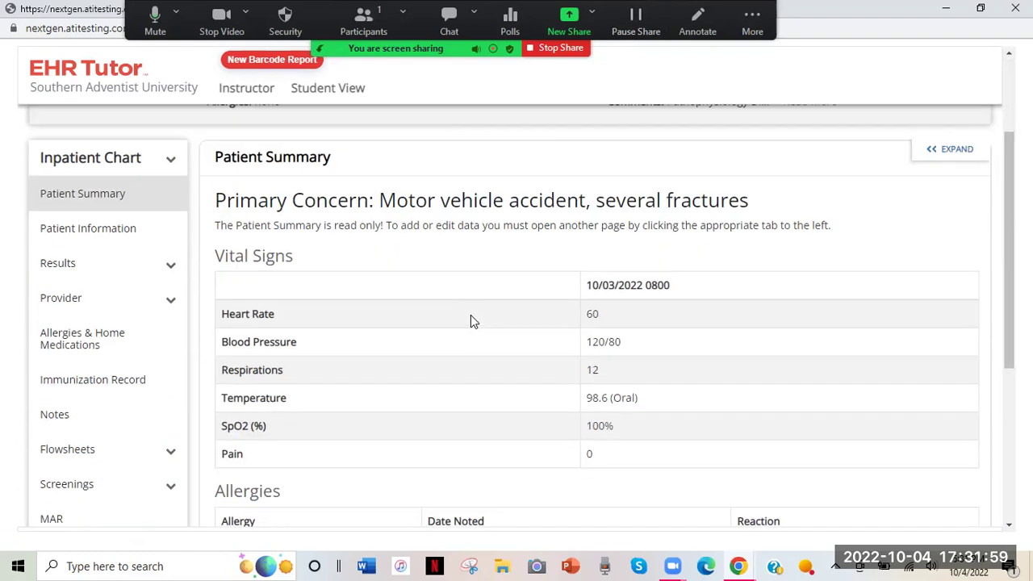
pyautogui.scroll(-2, 353, 313)
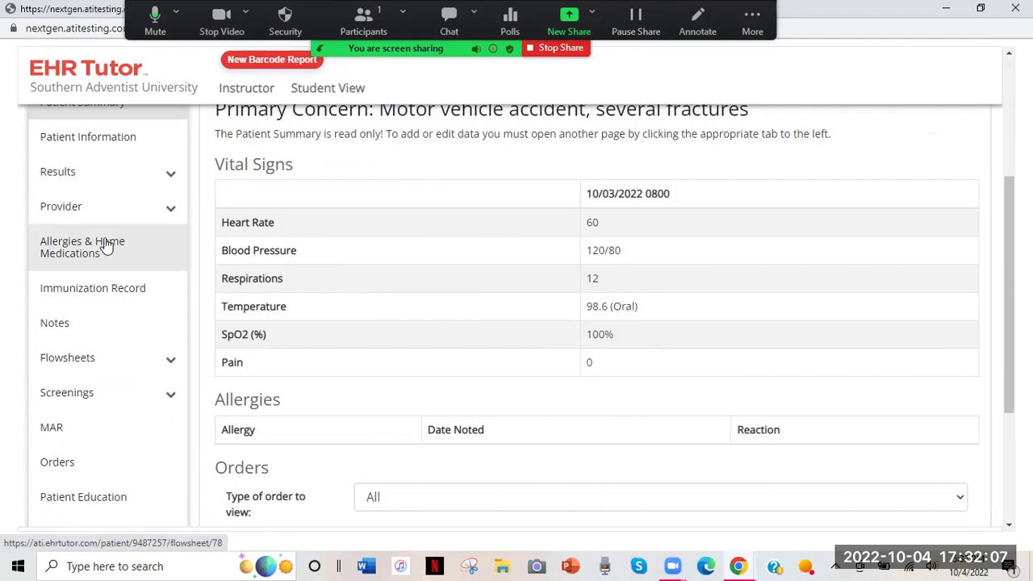
# Open the Labs form among the patient's results and examine the Hematology fields.
pyautogui.scroll(2, 104, 244)
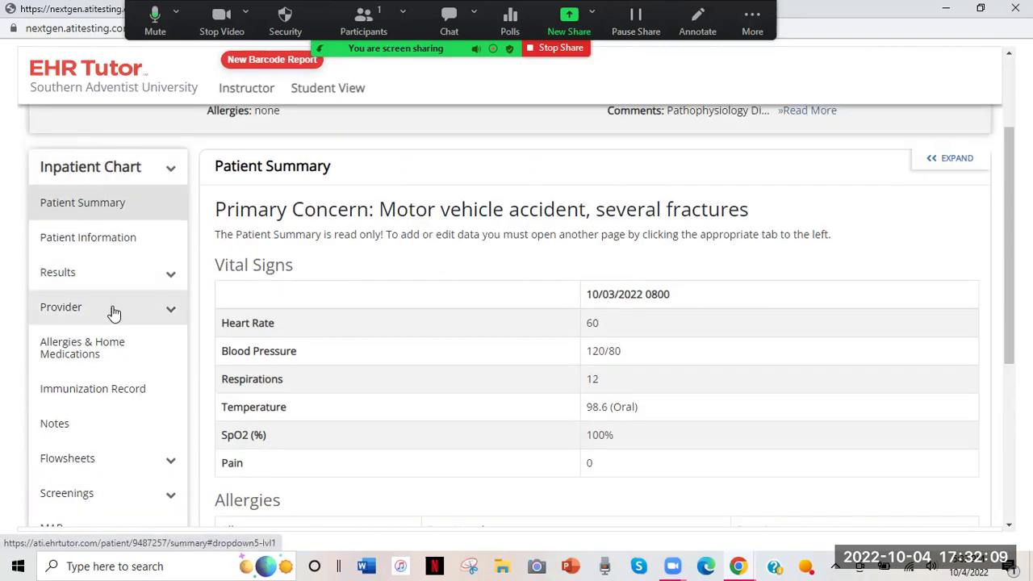
pyautogui.click(171, 275)
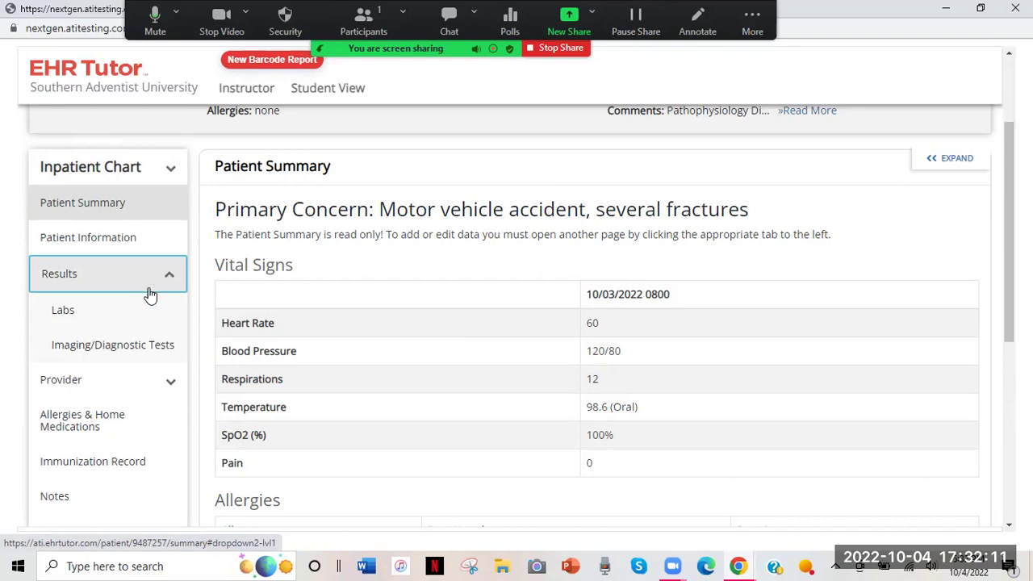
pyautogui.click(74, 315)
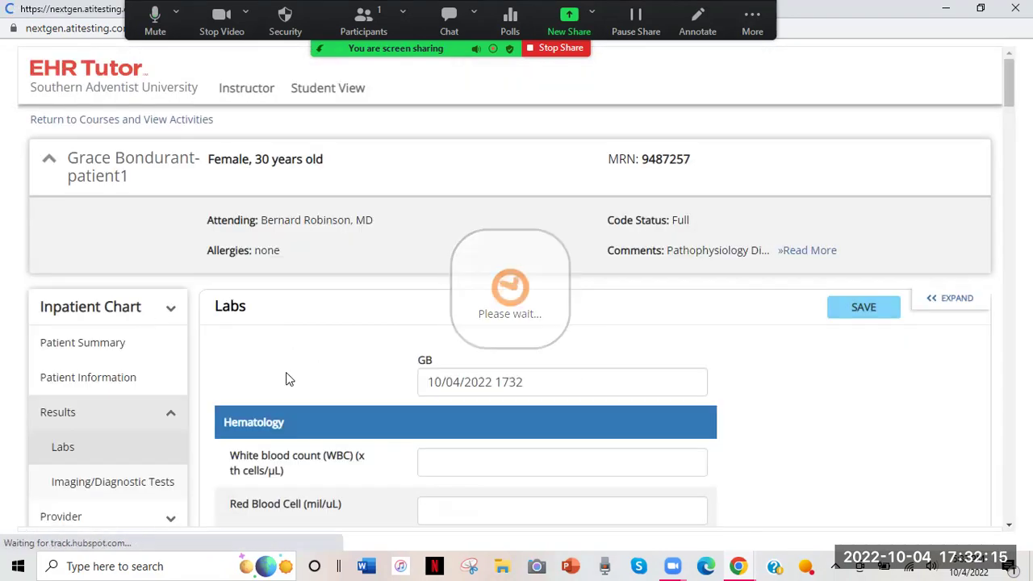
pyautogui.scroll(-2, 289, 369)
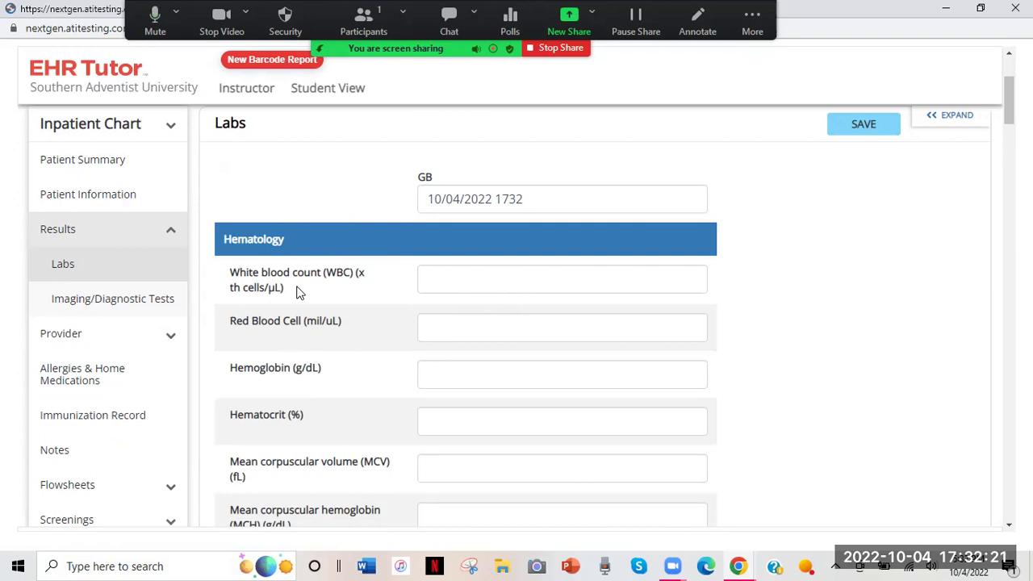
# Enter a Glucose result of 70 mg/dL in the Chemistry section of the Labs form.
pyautogui.scroll(-5, 299, 292)
pyautogui.scroll(-5, 297, 292)
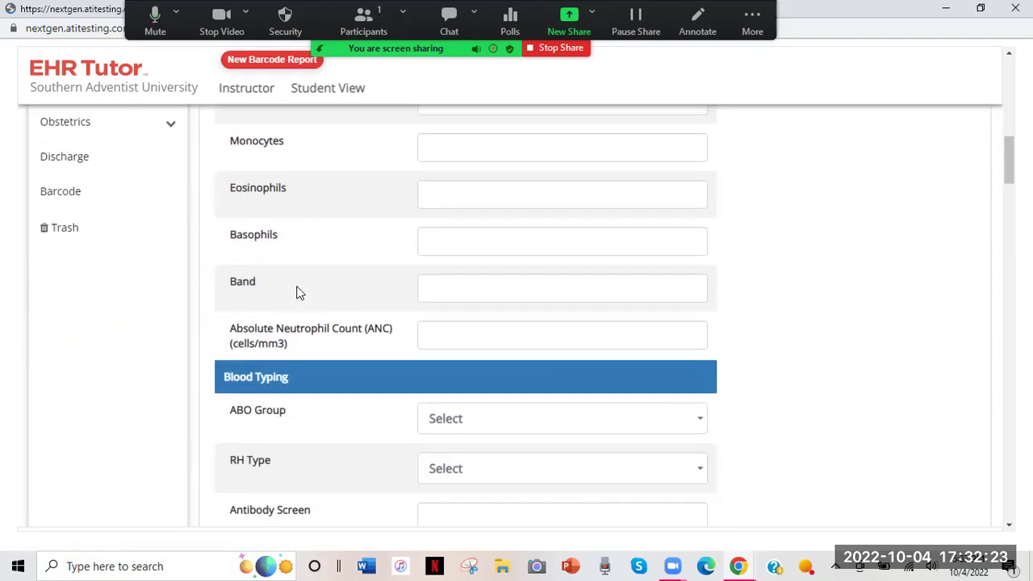
pyautogui.scroll(-4, 299, 290)
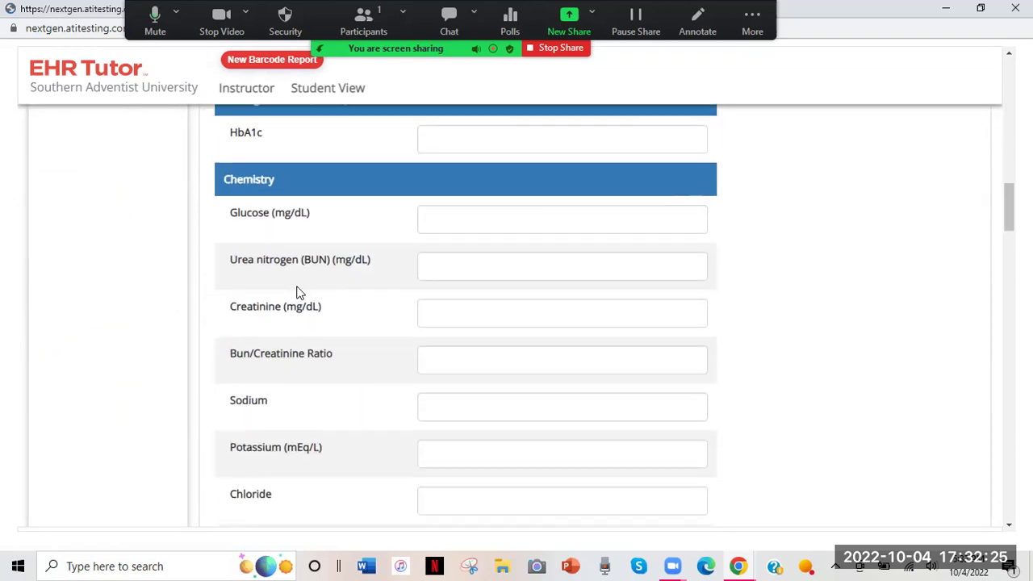
pyautogui.scroll(2, 299, 293)
pyautogui.scroll(1, 298, 292)
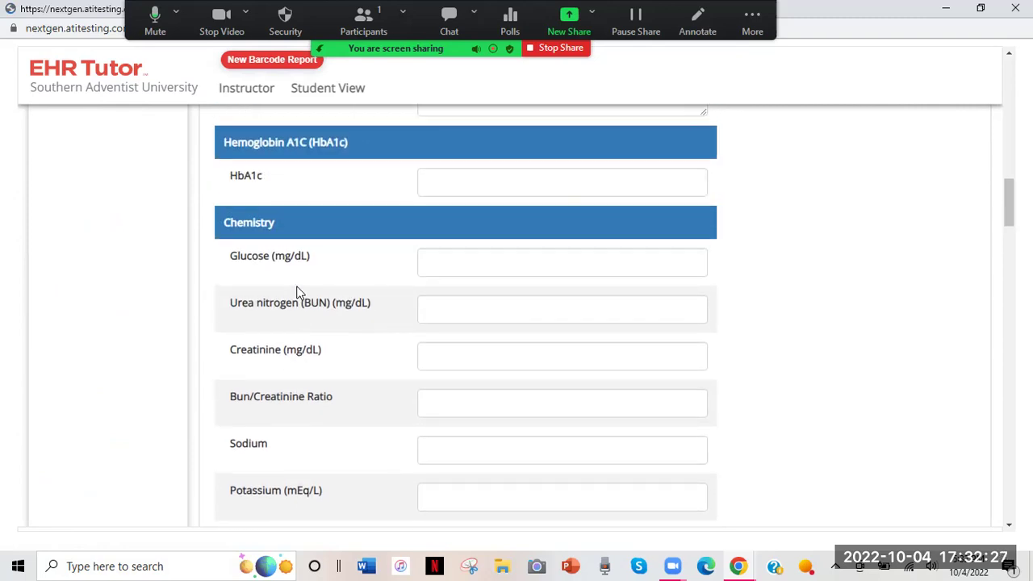
pyautogui.click(421, 268)
pyautogui.write('70')
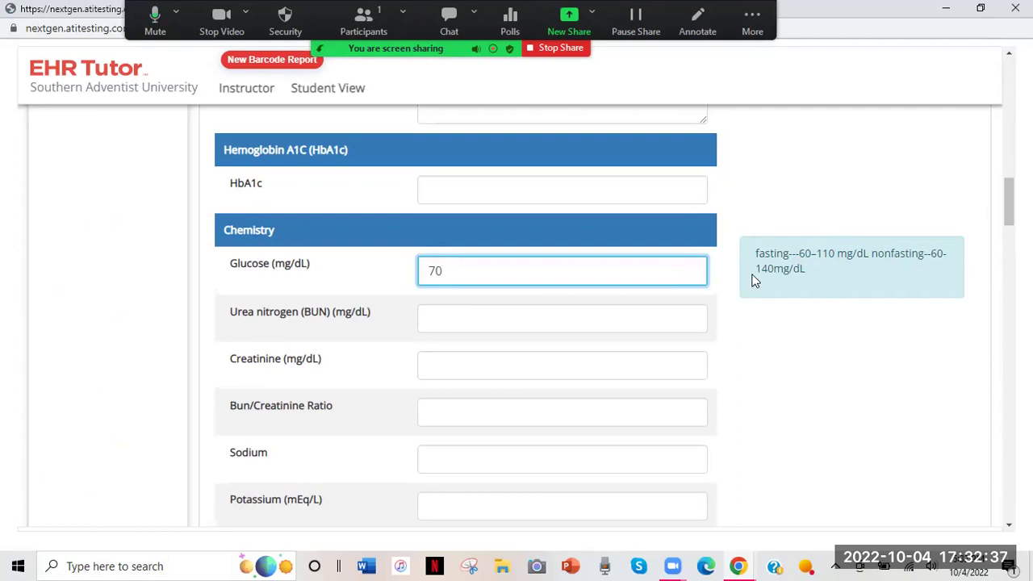
# Look through the remaining lab sections, from Chemistry and Lipid Panel to Coagulation, Arterial Blood Gases, Cardiac Enzymes, BNP and Other Labs.
pyautogui.scroll(-3, 500, 345)
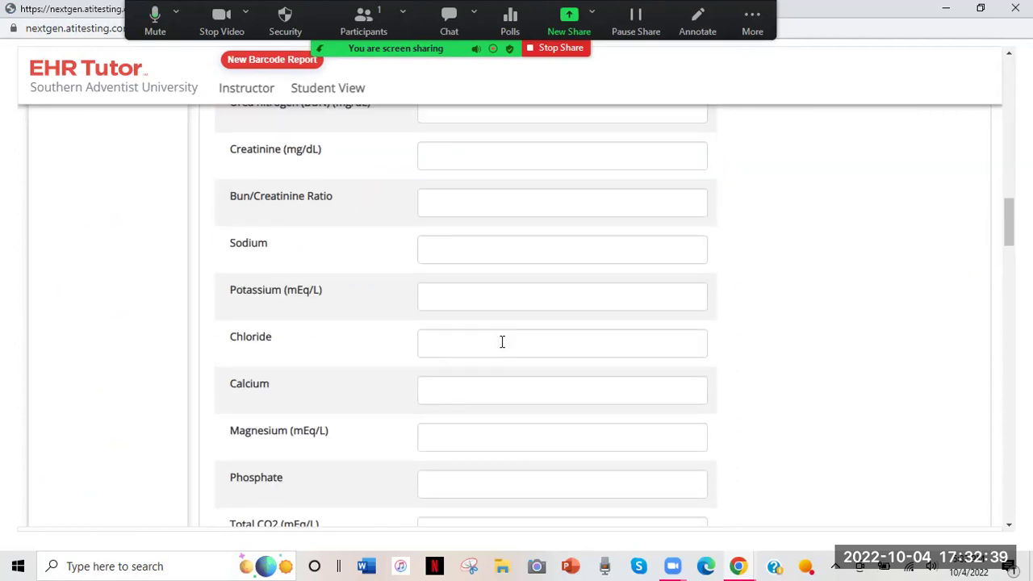
pyautogui.scroll(-8, 502, 341)
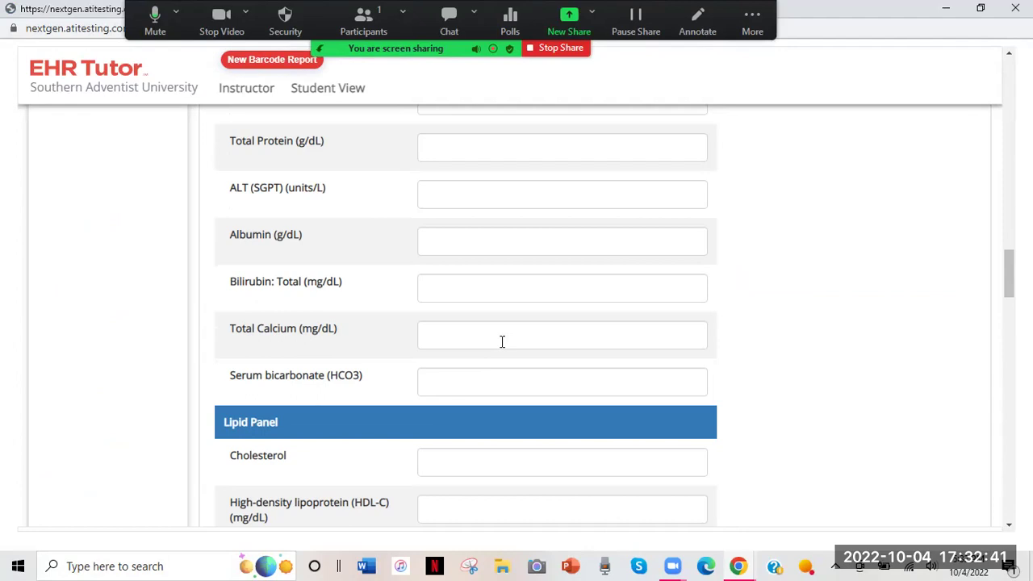
pyautogui.scroll(-3, 500, 341)
pyautogui.scroll(-3, 498, 343)
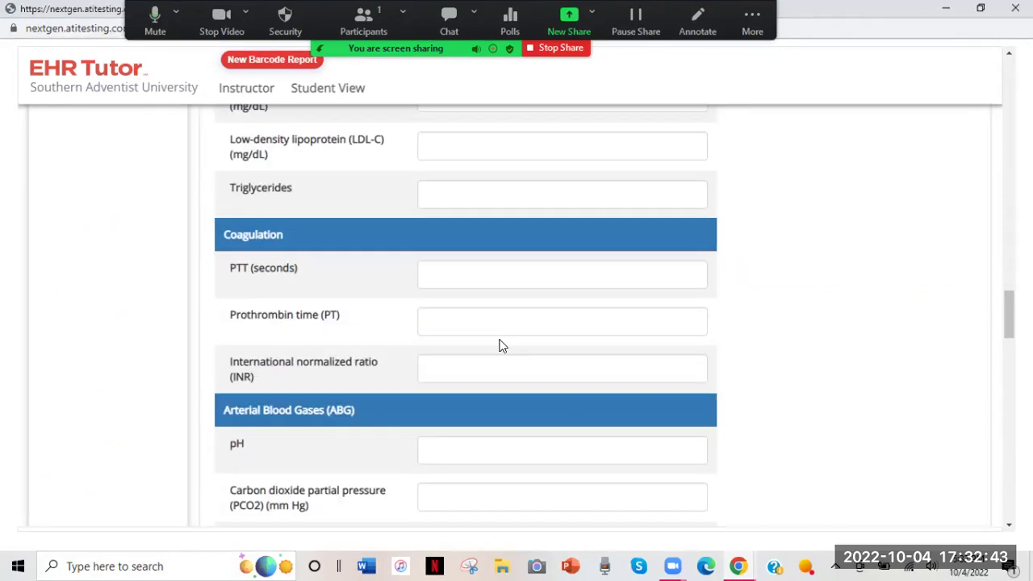
pyautogui.scroll(-3, 500, 345)
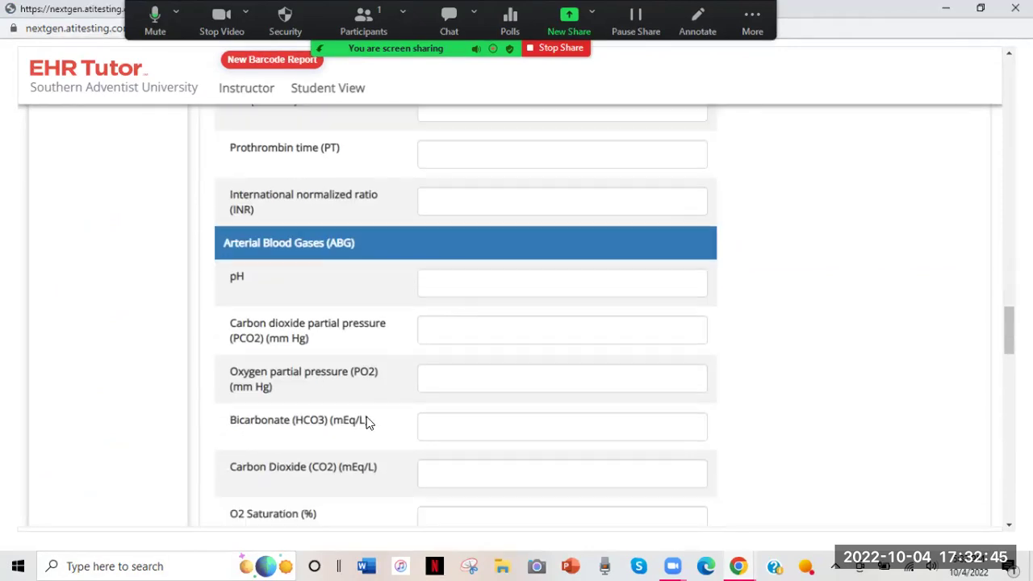
pyautogui.scroll(-3, 314, 437)
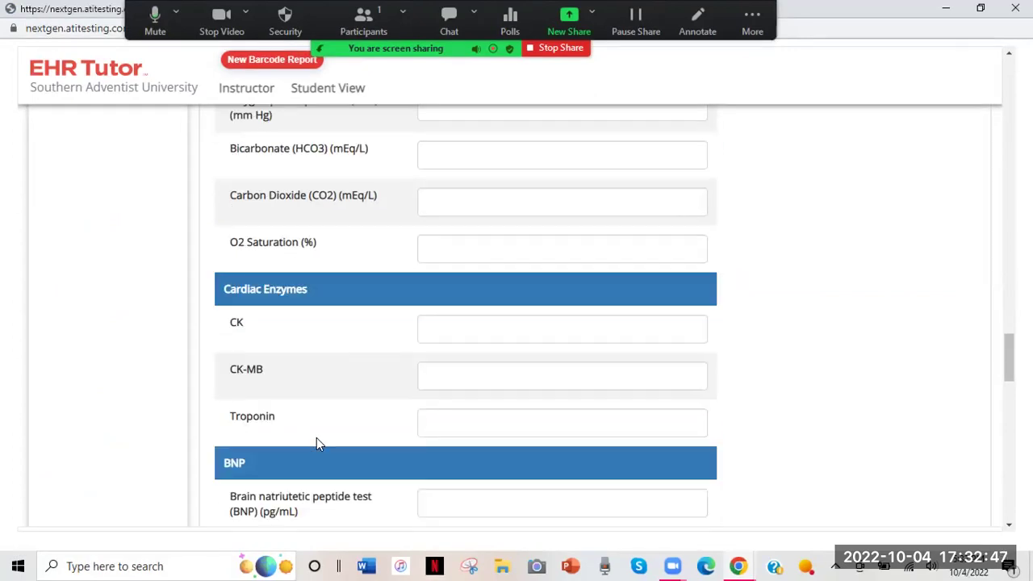
pyautogui.scroll(-2, 317, 438)
pyautogui.scroll(-3, 316, 438)
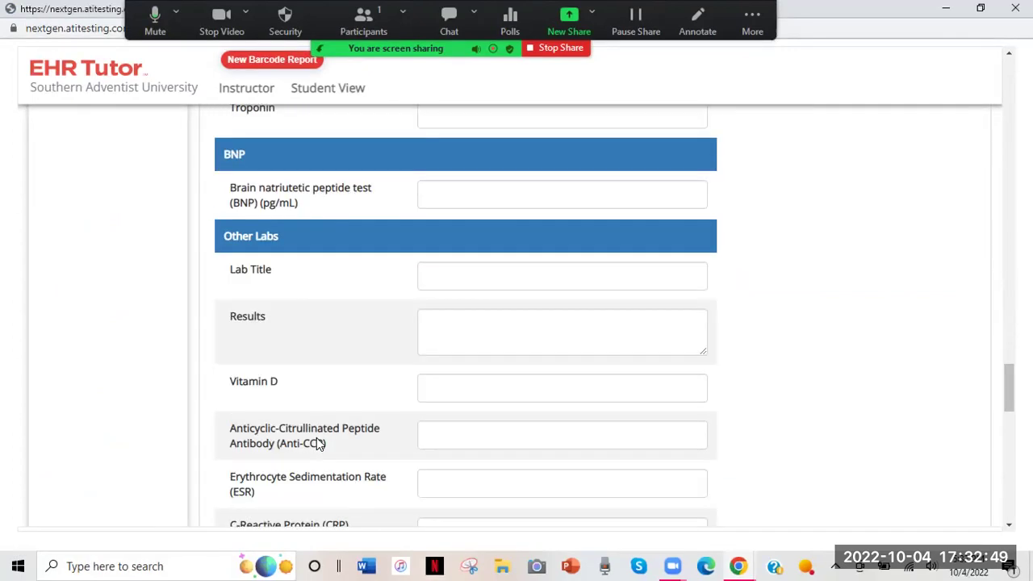
pyautogui.scroll(-3, 317, 438)
pyautogui.scroll(8, 317, 438)
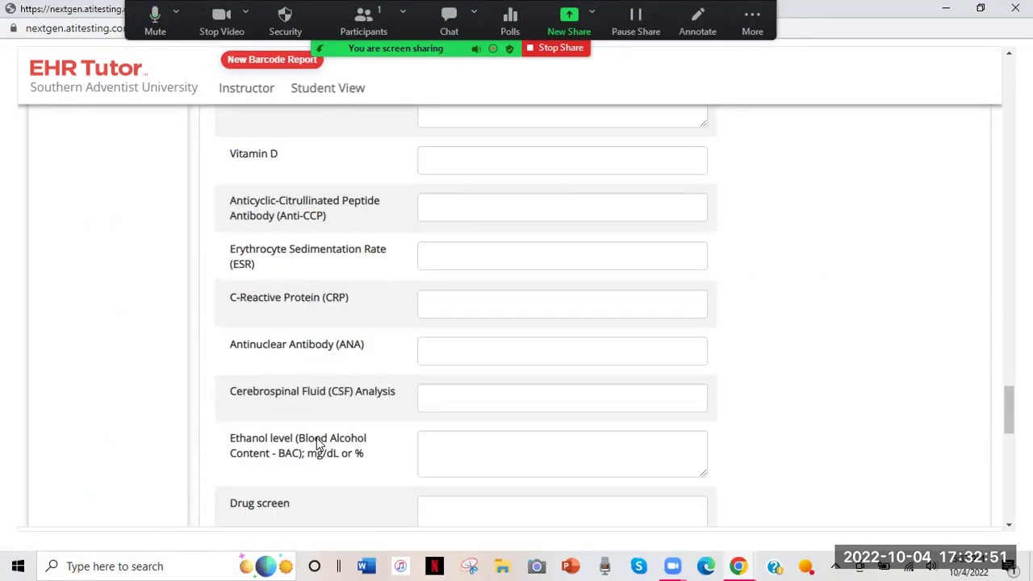
pyautogui.scroll(15, 317, 438)
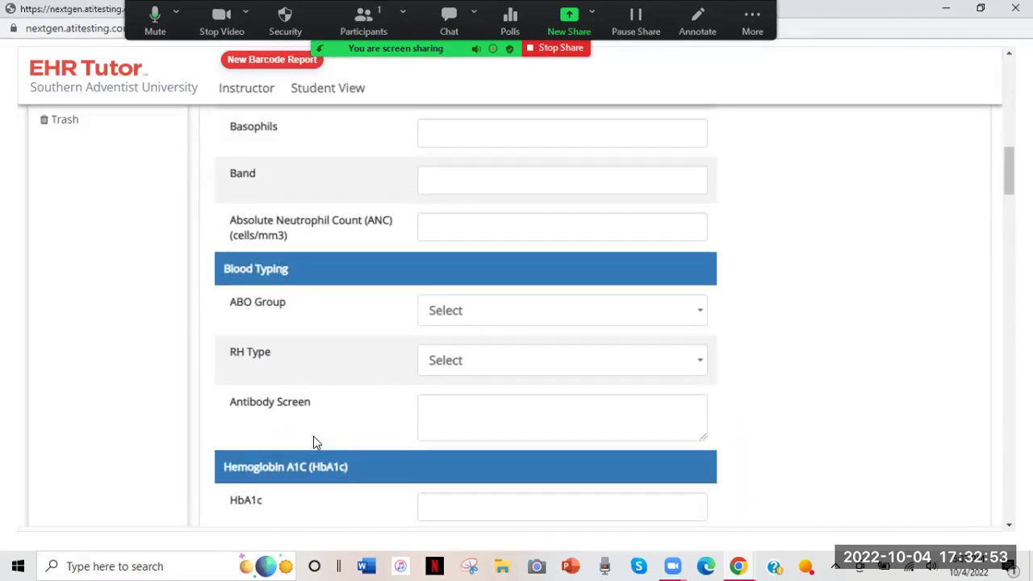
pyautogui.scroll(10, 315, 441)
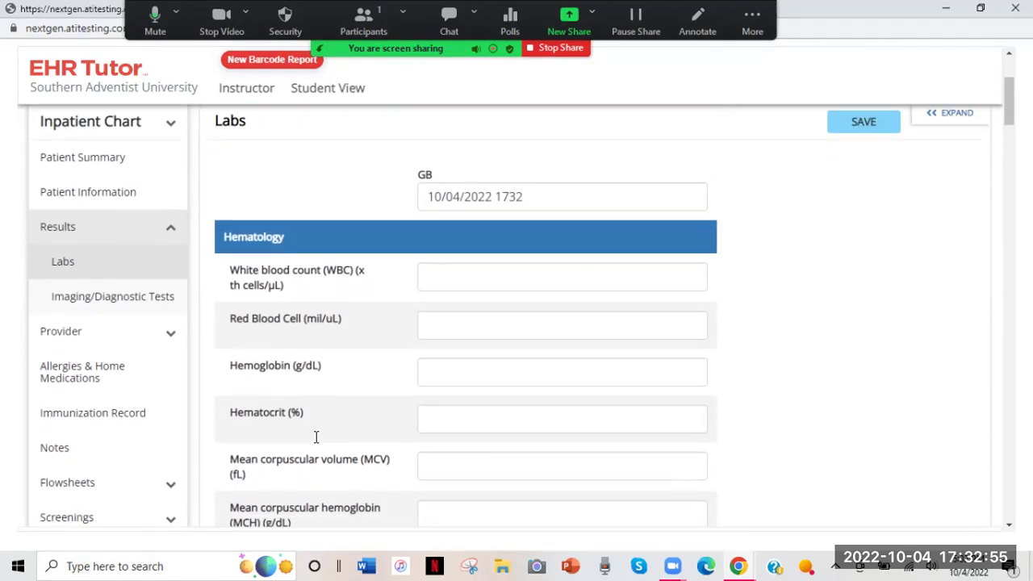
# Enter "15. High." as the White blood count (WBC) result in the Hematology section.
pyautogui.click(449, 289)
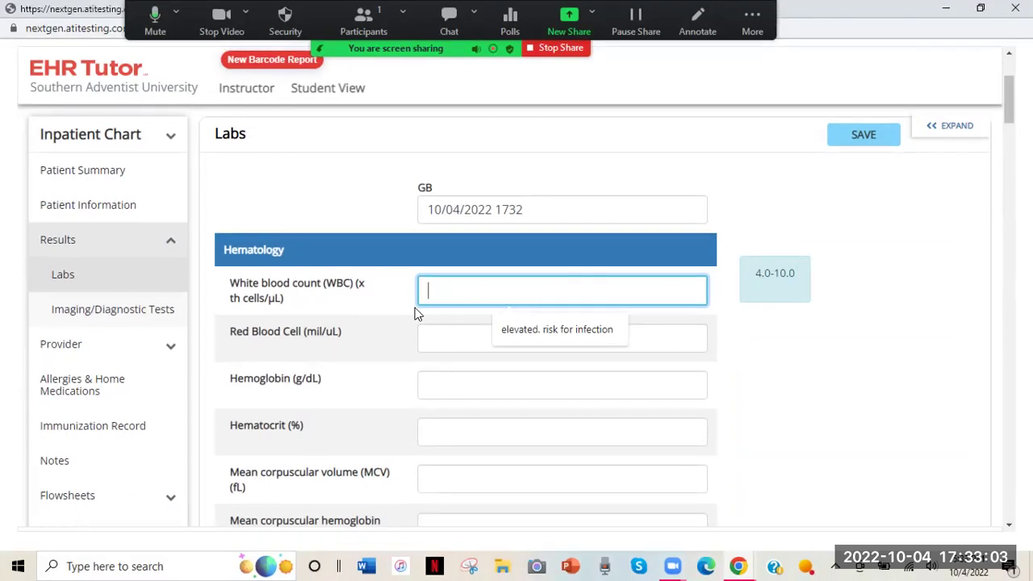
pyautogui.write('15.')
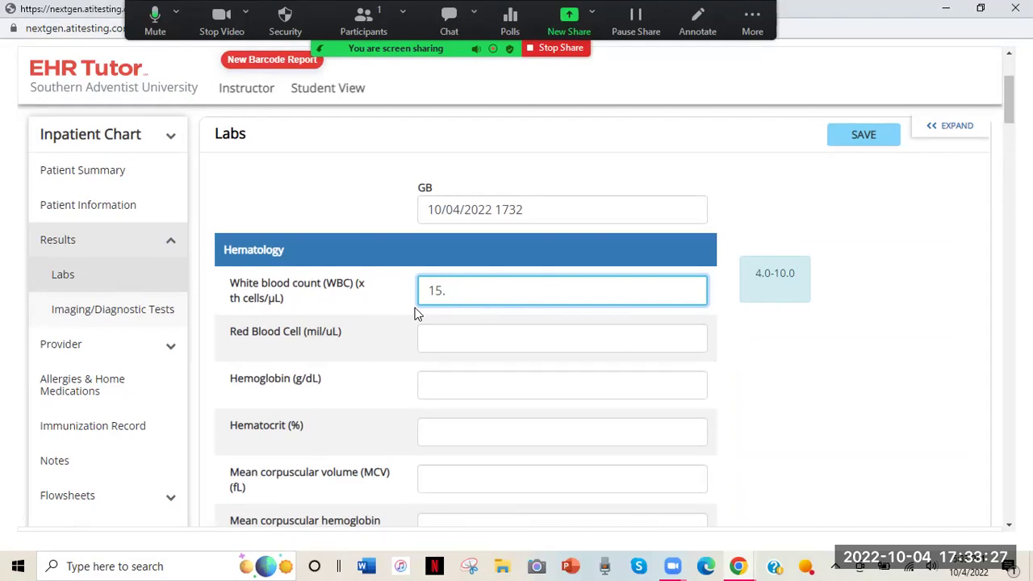
pyautogui.write('High.')
pyautogui.write('I')
pyautogui.press('BackSpace')
# Add the cause "Patient has several fractures, open wounds, abrasions from MVC" to the White blood count entry.
pyautogui.write('Patiet ha')
pyautogui.press('BackSpace')
pyautogui.press('BackSpace')
pyautogui.press('BackSpace')
pyautogui.press('BackSpace')
pyautogui.write('nt has sev')
pyautogui.write('eral fracture')
pyautogui.write('s, open wo')
pyautogui.write('unds, abras')
pyautogui.write('ions c')
pyautogui.press('BackSpace')
pyautogui.write('from MVC (')
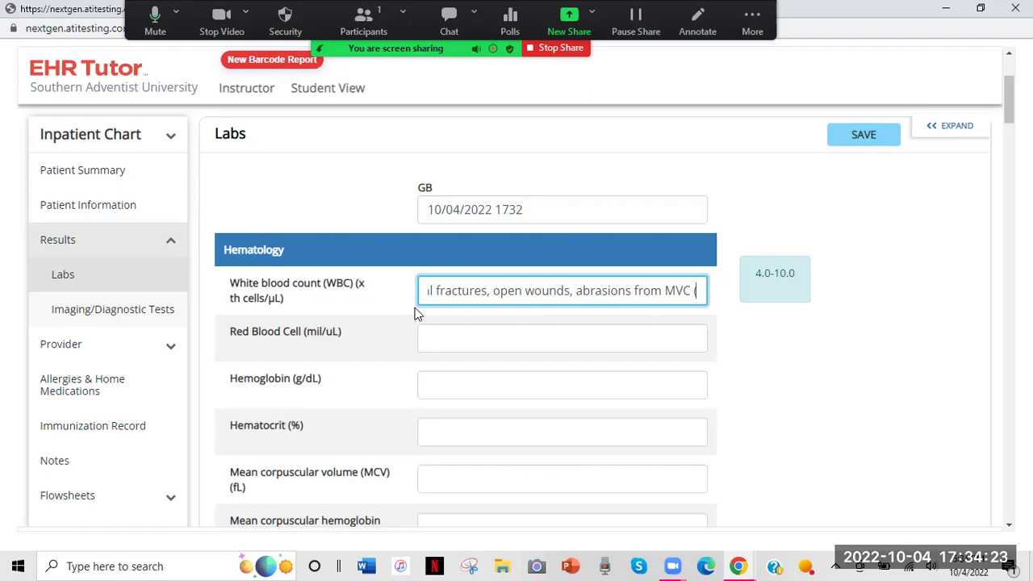
# Complete the cause in the White blood count entry with the parenthetical "(compromised skin/barrier for bacteria).".
pyautogui.write('compromised')
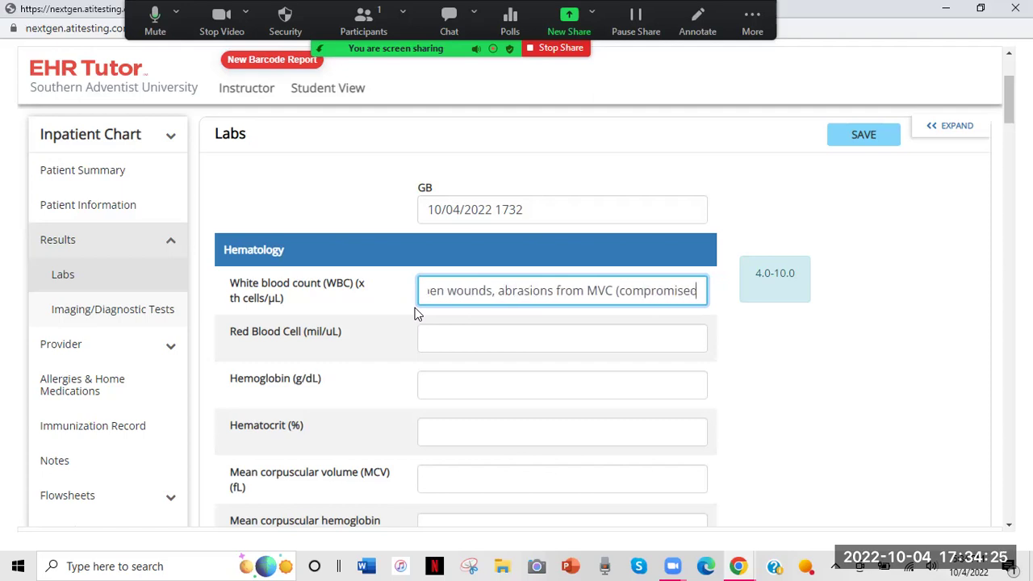
pyautogui.write(' skin,')
pyautogui.press('BackSpace')
pyautogui.press('BackSpace')
pyautogui.write('/barrie')
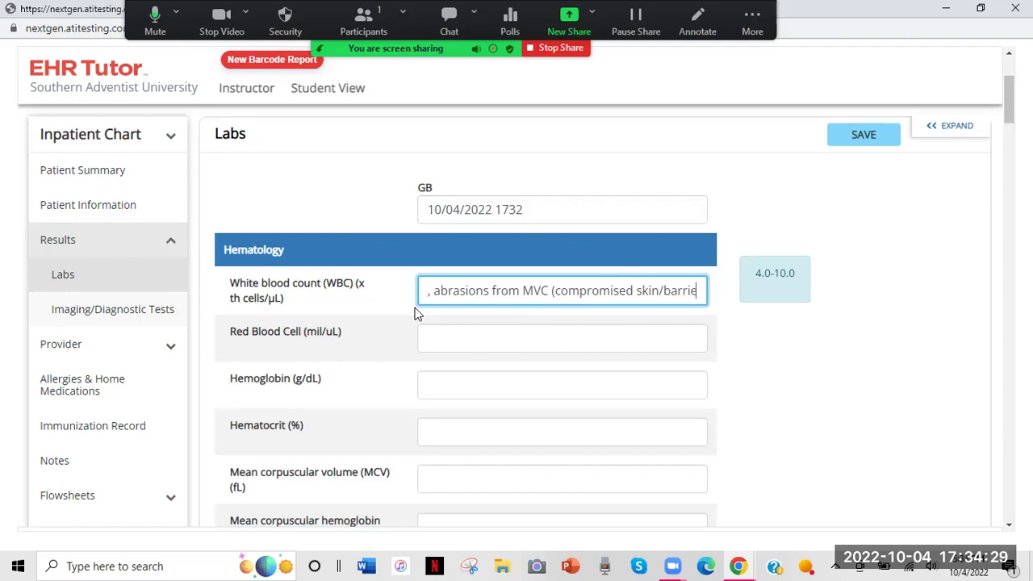
pyautogui.write('r for bact')
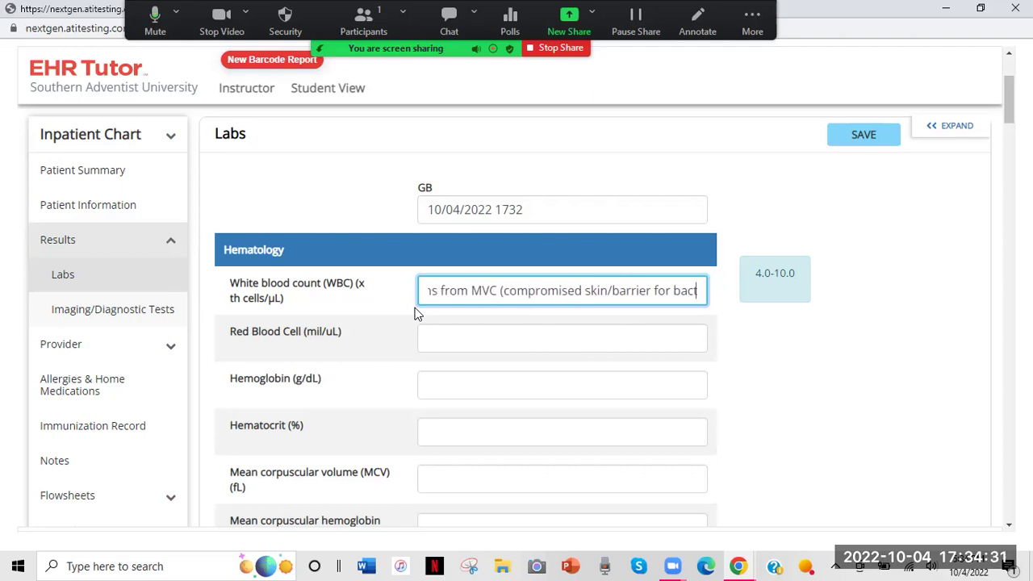
pyautogui.write('eria')
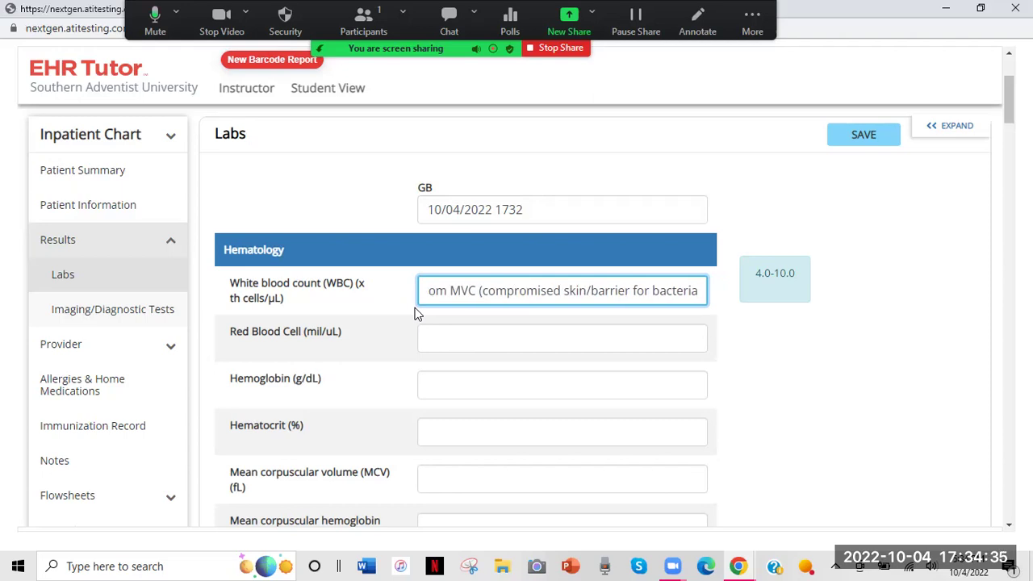
pyautogui.write(')')
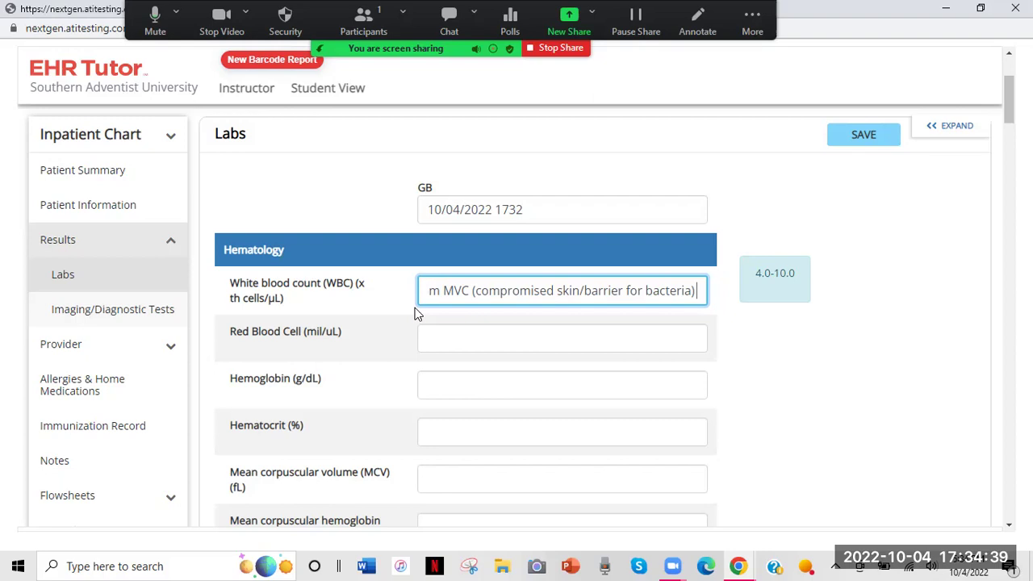
pyautogui.write(' .')
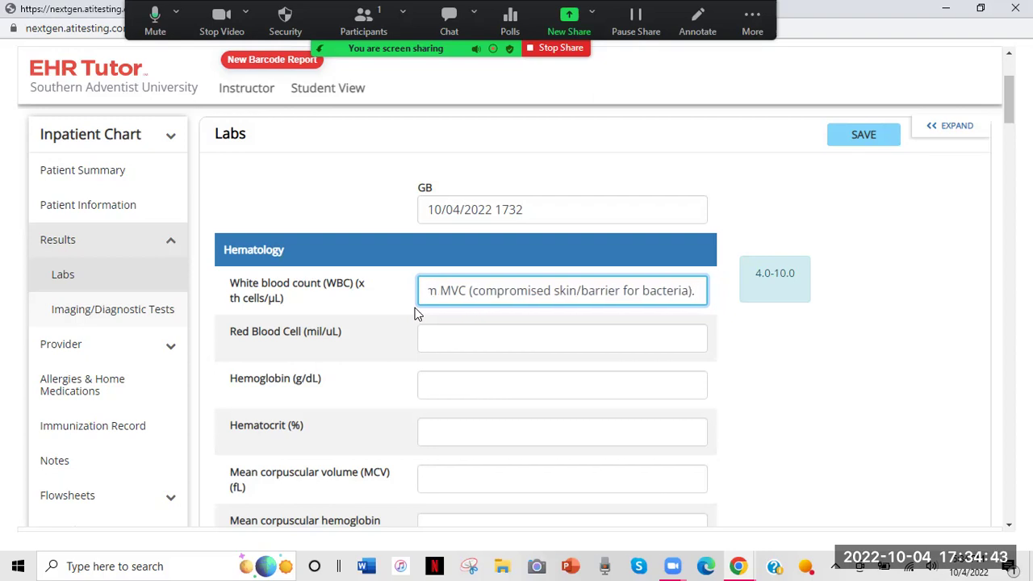
# Finish the White blood count entry with the treatment note "PT needs antibiotics, tylenol.".
pyautogui.write(' PAw')
pyautogui.press('BackSpace')
pyautogui.press('BackSpace')
pyautogui.press('BackSpace')
pyautogui.press('BackSpace')
pyautogui.write('PT')
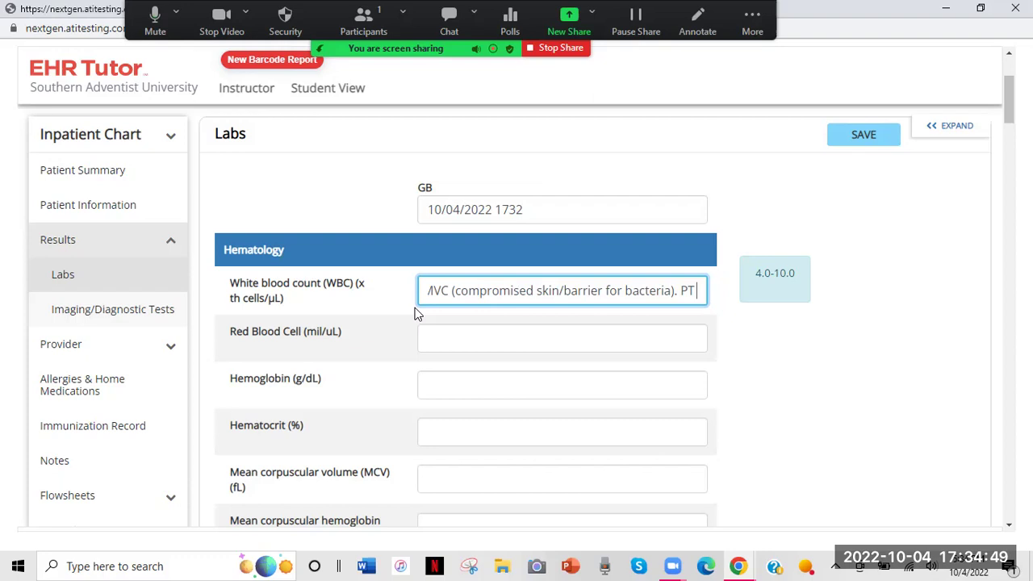
pyautogui.write(' needs antibiotics')
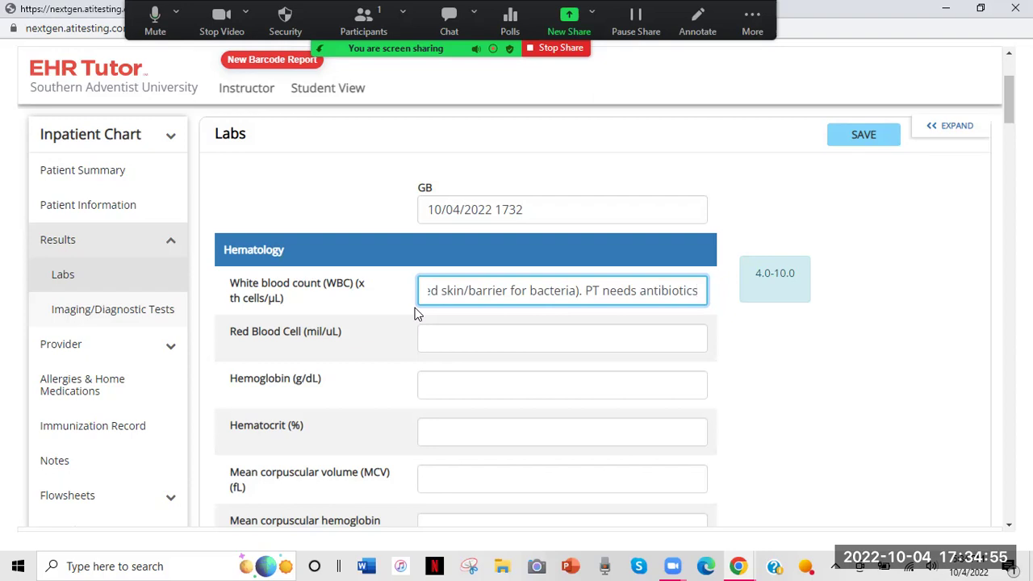
pyautogui.write(', tylen')
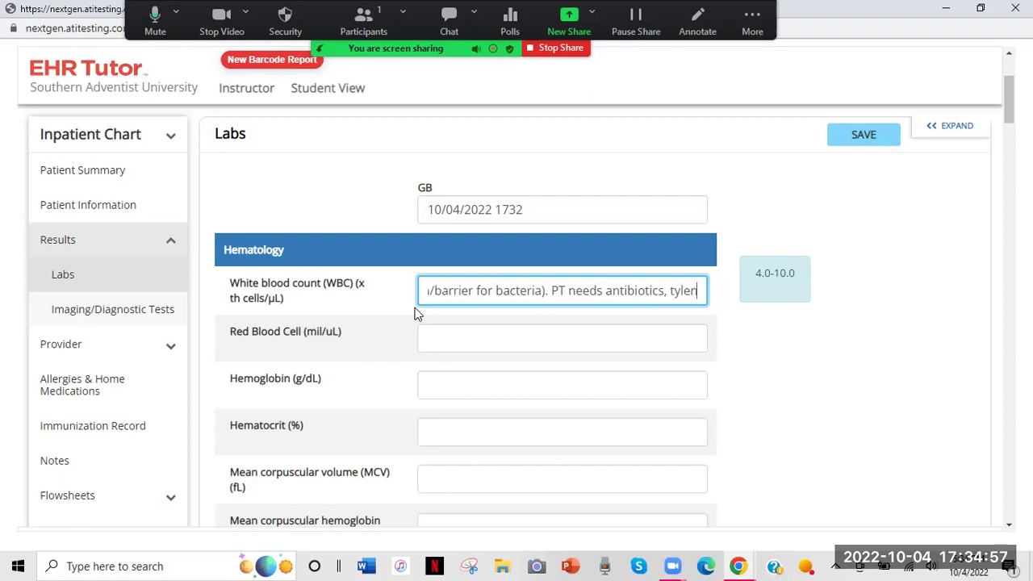
pyautogui.write('ol,')
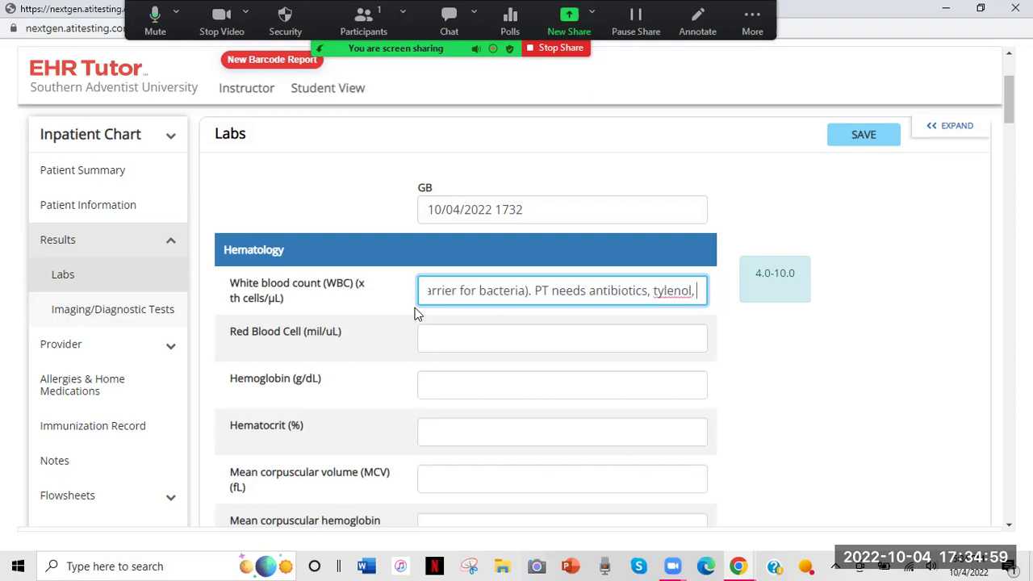
pyautogui.press('BackSpace')
pyautogui.press('BackSpace')
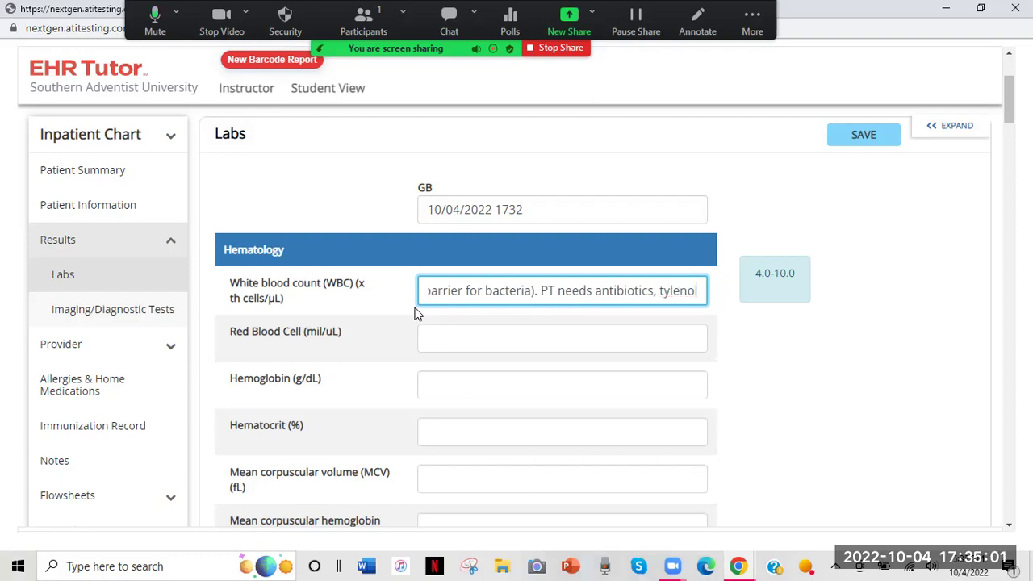
pyautogui.write('.')
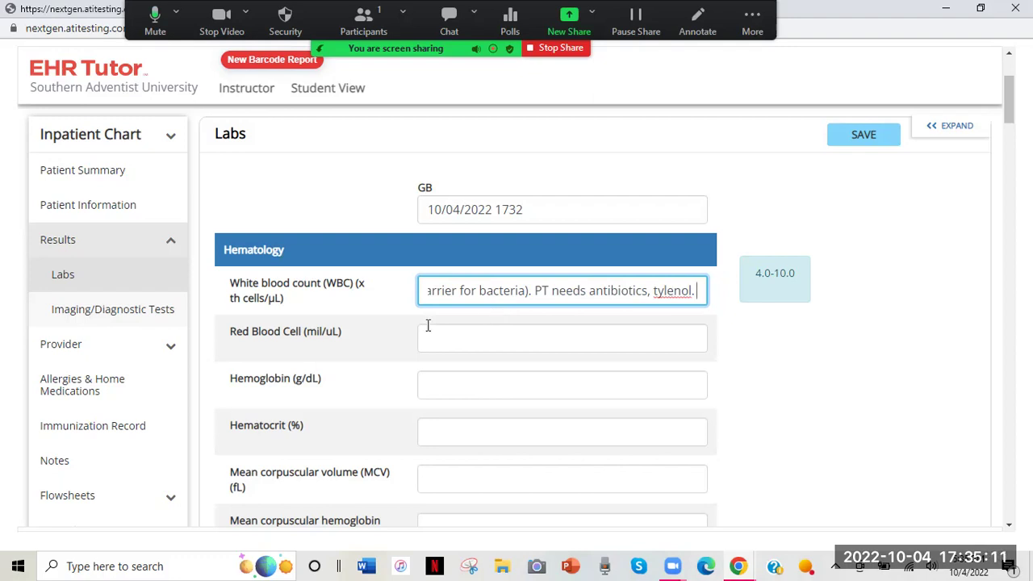
# Enter "34. Massive blood loss. Need blood tranfusion, iron supplements" as the Hematocrit result and save the Labs form.
pyautogui.scroll(-1, 380, 341)
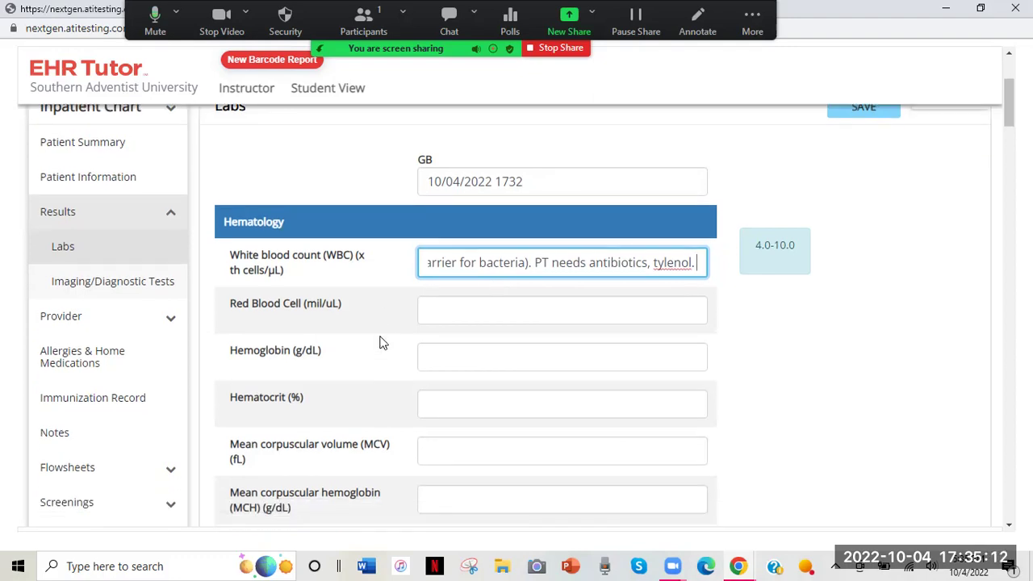
pyautogui.click(439, 398)
pyautogui.write('34')
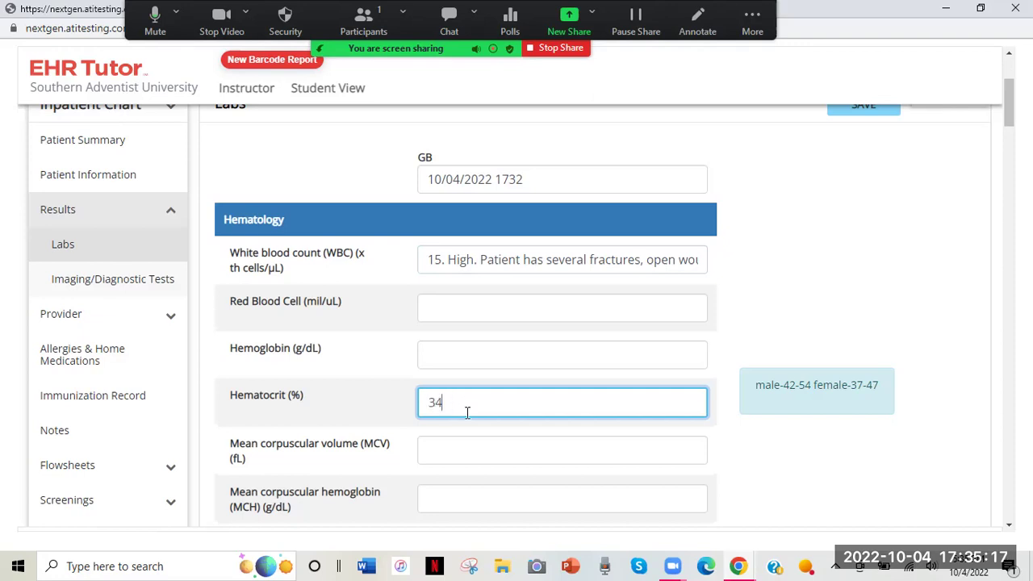
pyautogui.write('. L')
pyautogui.press('BackSpace')
pyautogui.write('Massive blood')
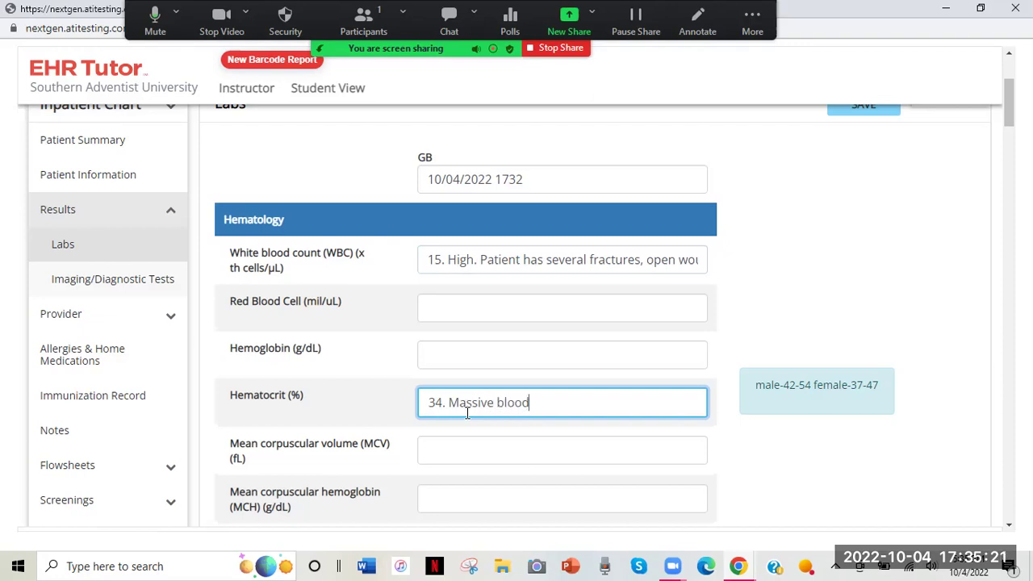
pyautogui.write(' loss. Need blood tranfu')
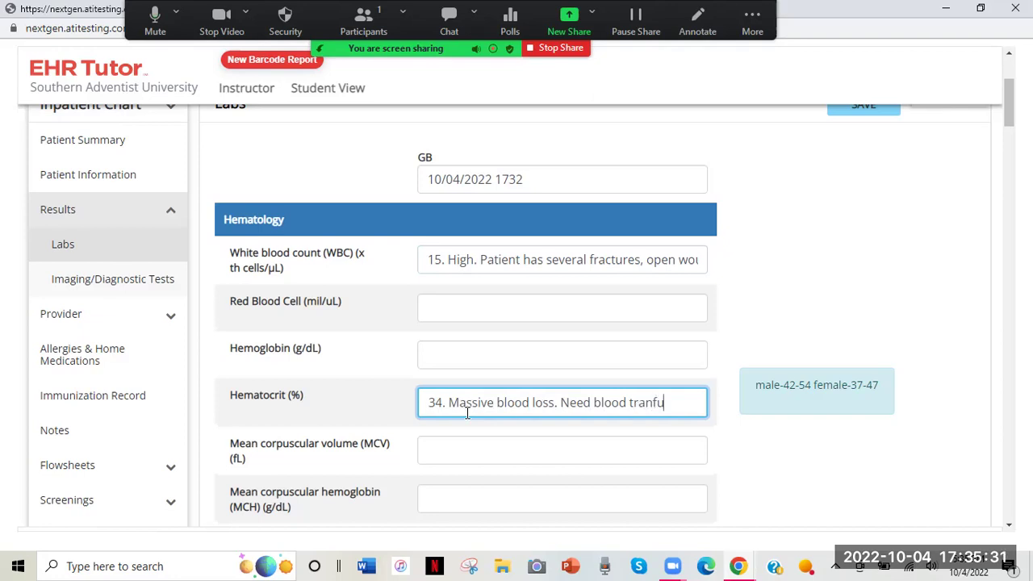
pyautogui.write('sion, iron supplements')
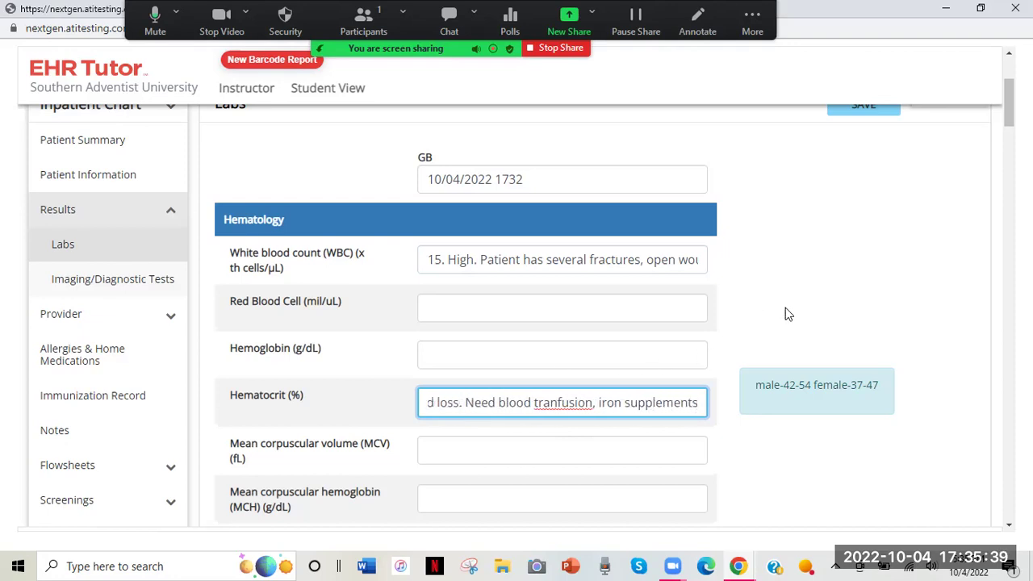
pyautogui.scroll(3, 787, 314)
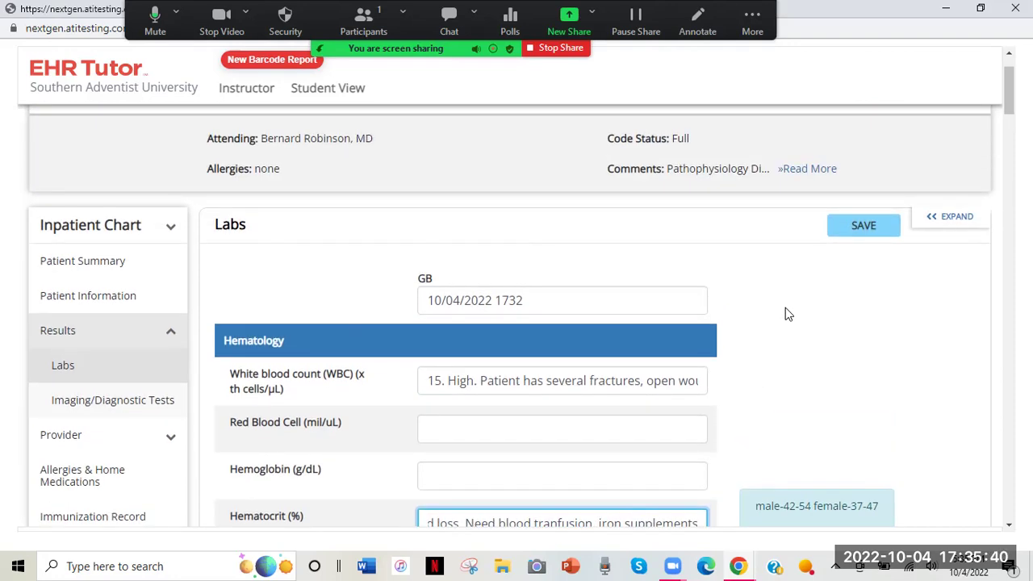
pyautogui.click(841, 225)
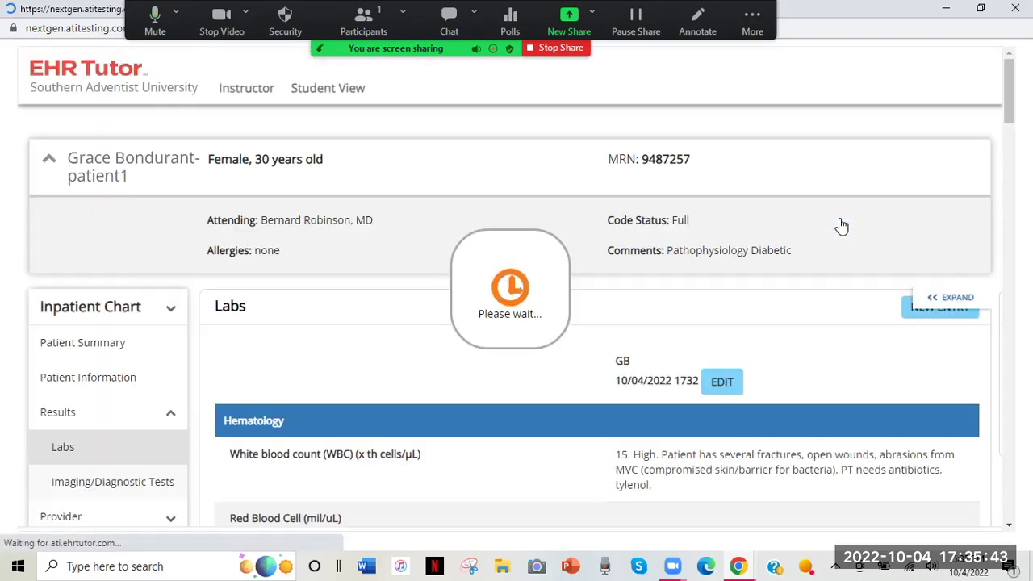
# Open the patient's Allergies & Home Medications form from the inpatient chart.
pyautogui.scroll(-3, 635, 452)
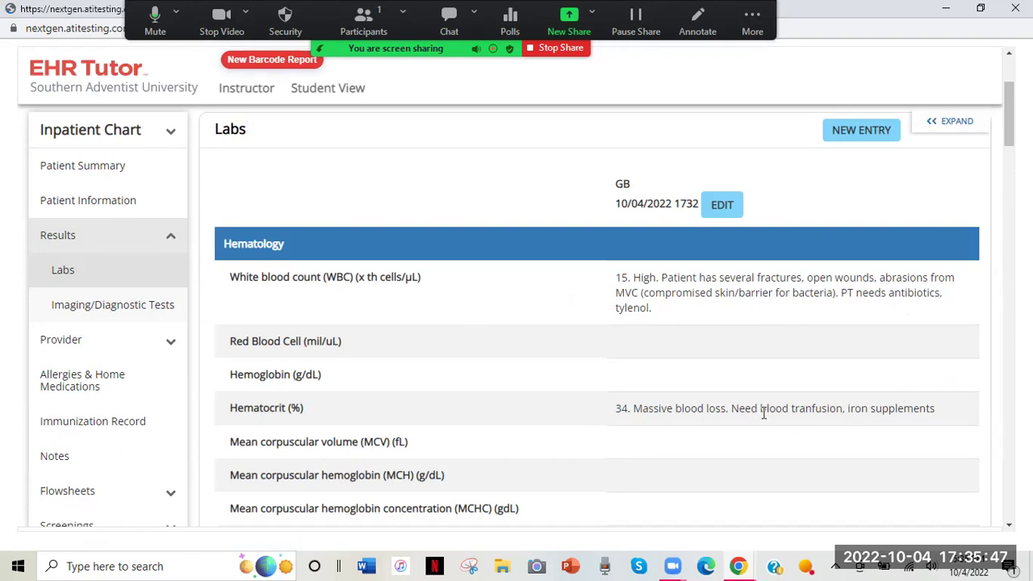
pyautogui.scroll(-2, 295, 307)
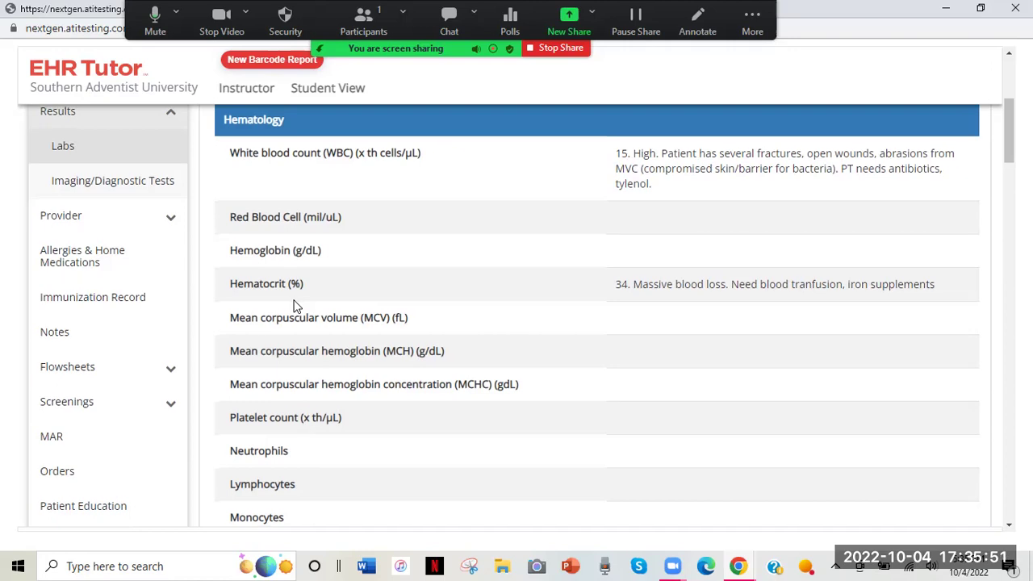
pyautogui.scroll(-2, 295, 299)
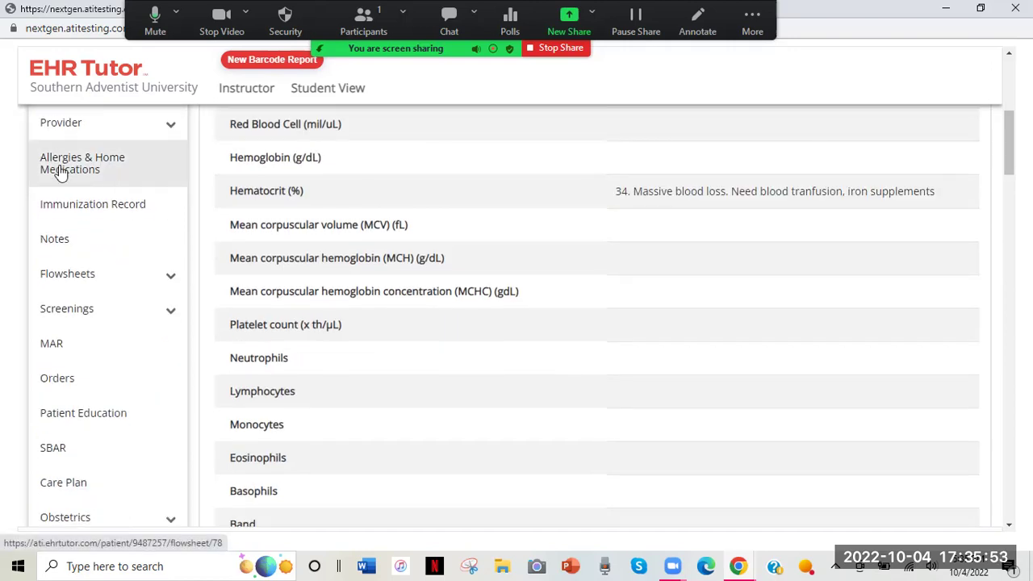
pyautogui.click(61, 173)
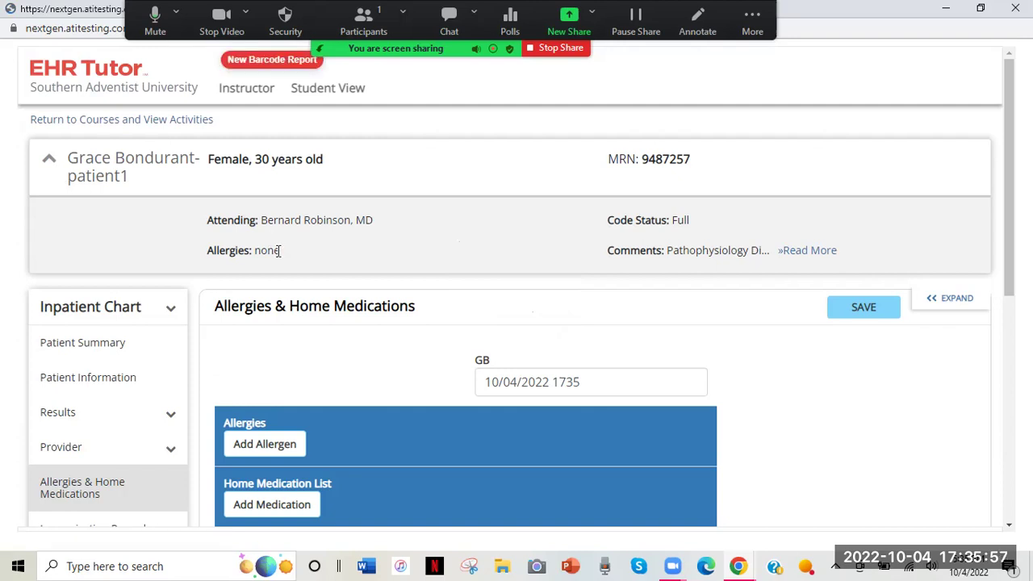
pyautogui.scroll(-2, 279, 251)
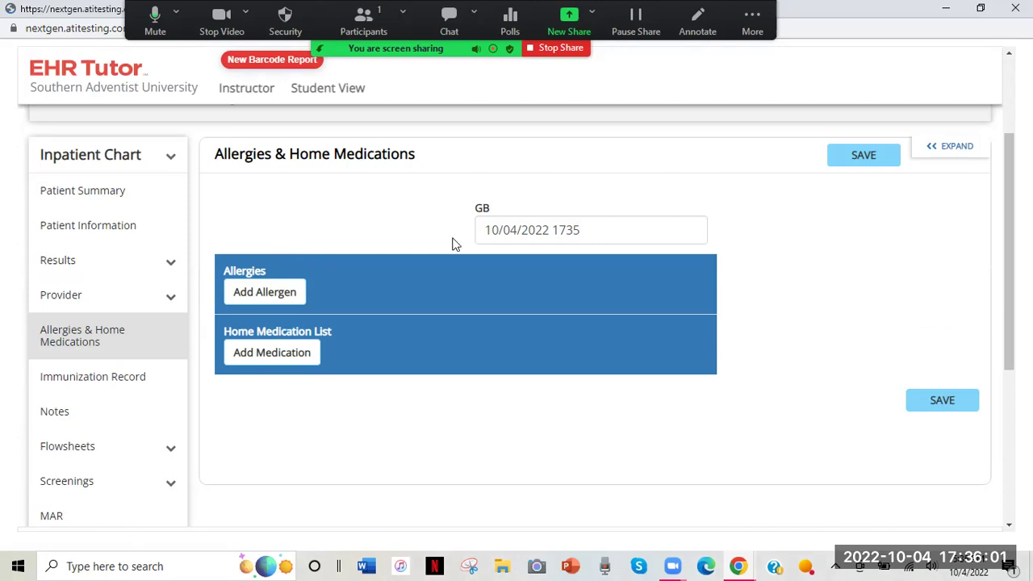
pyautogui.click(604, 232)
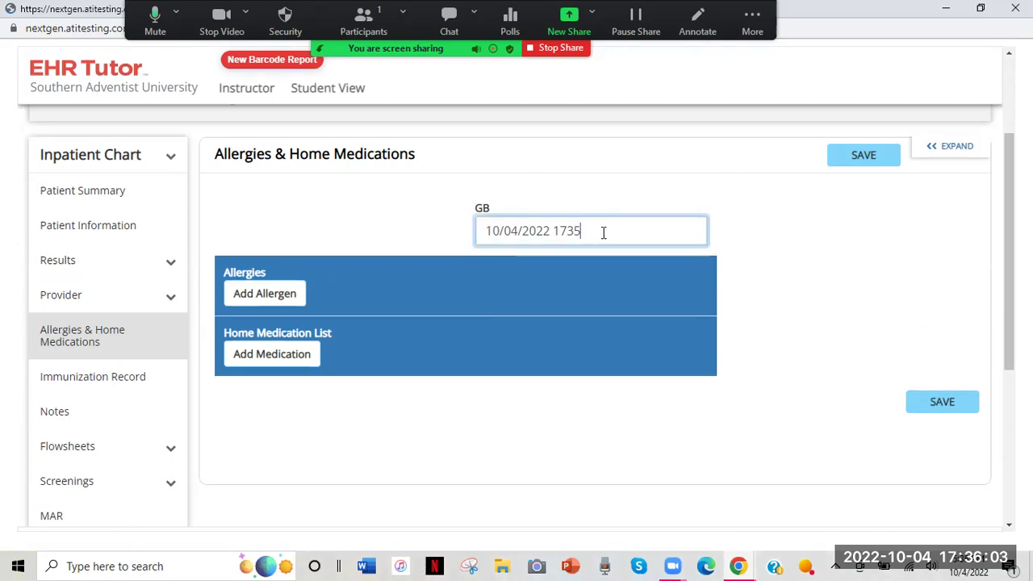
pyautogui.click(360, 230)
# Add the allergen "sulfa drugs" with reaction "hives", mark it as Allergen added, and save the form.
pyautogui.click(282, 292)
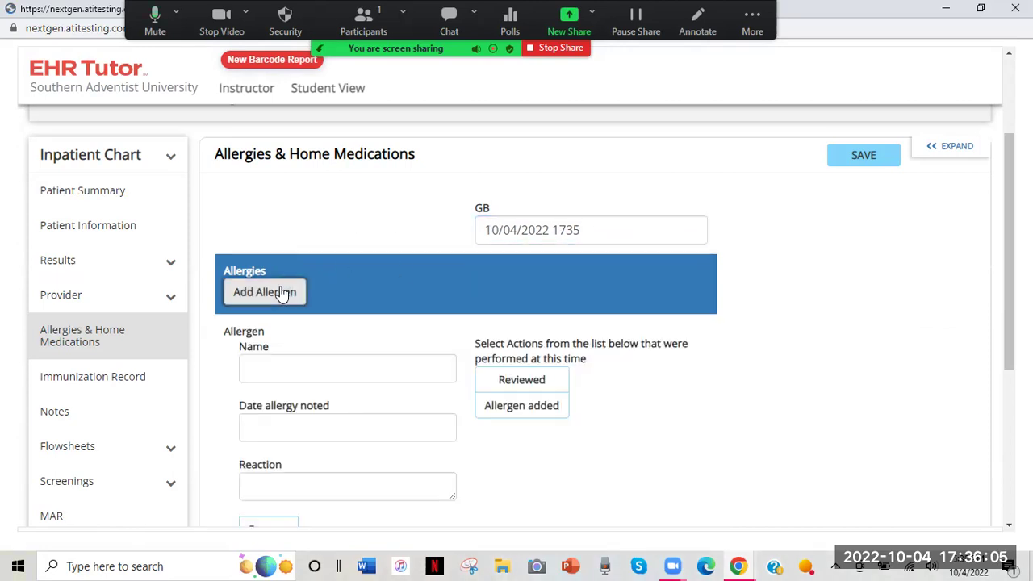
pyautogui.scroll(-2, 352, 354)
pyautogui.click(301, 259)
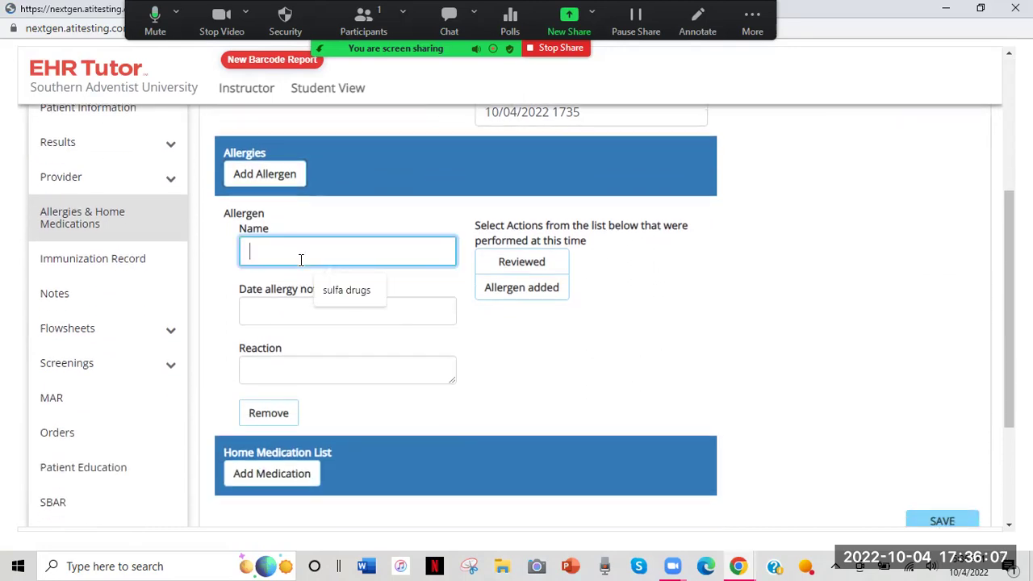
pyautogui.write('sulfa drugs')
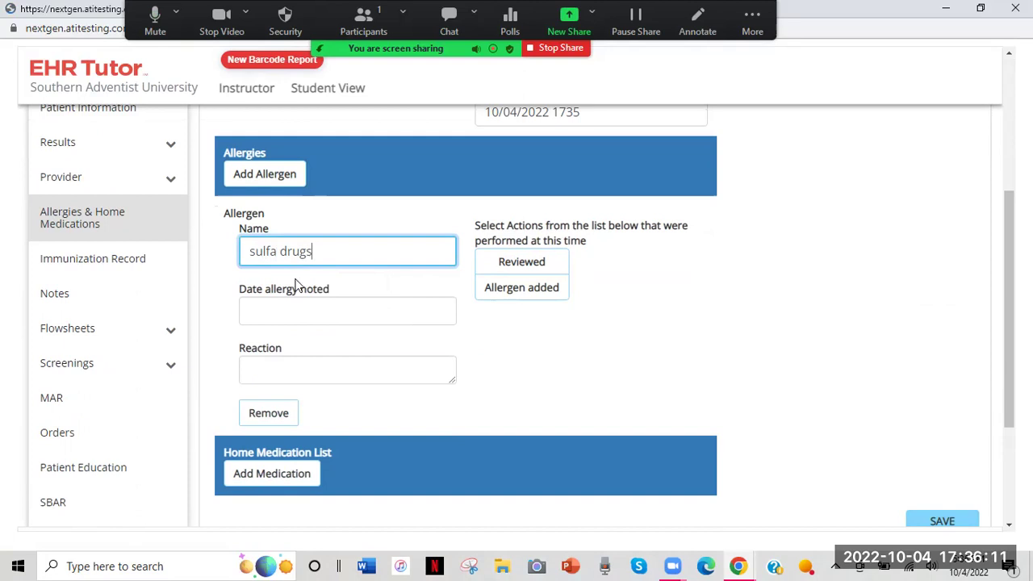
pyautogui.click(284, 369)
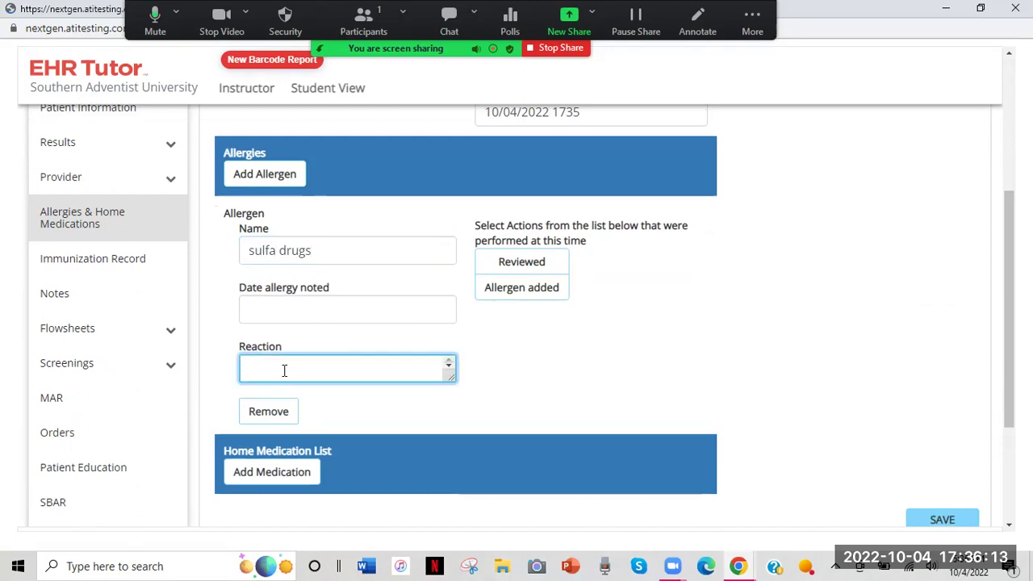
pyautogui.write('hives')
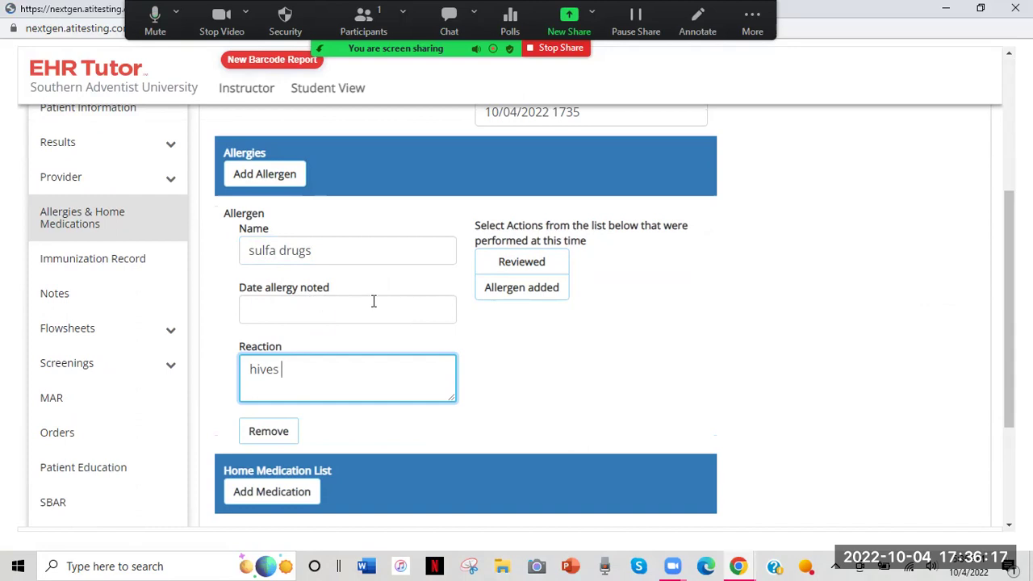
pyautogui.click(523, 291)
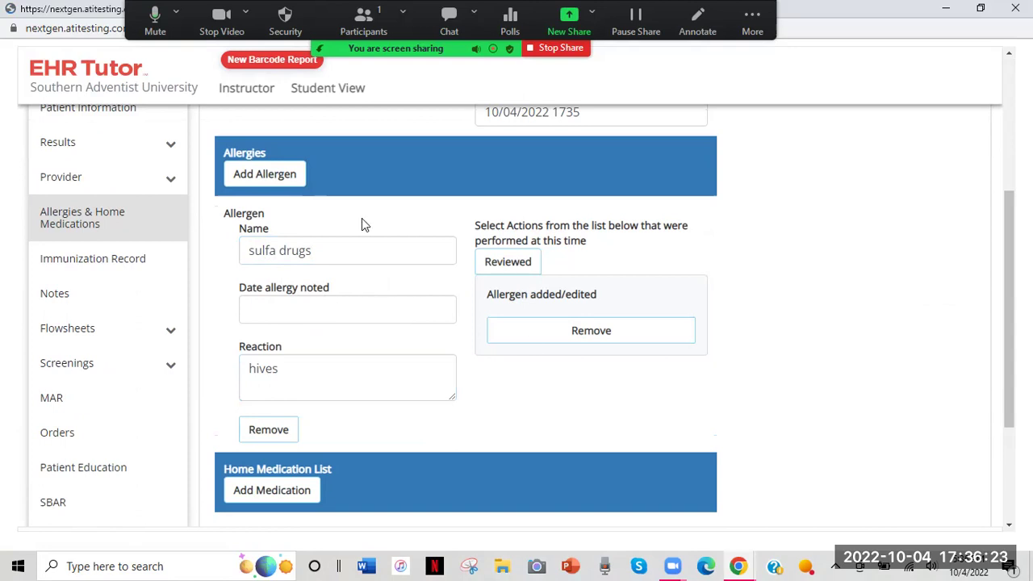
pyautogui.scroll(3, 583, 351)
pyautogui.click(864, 253)
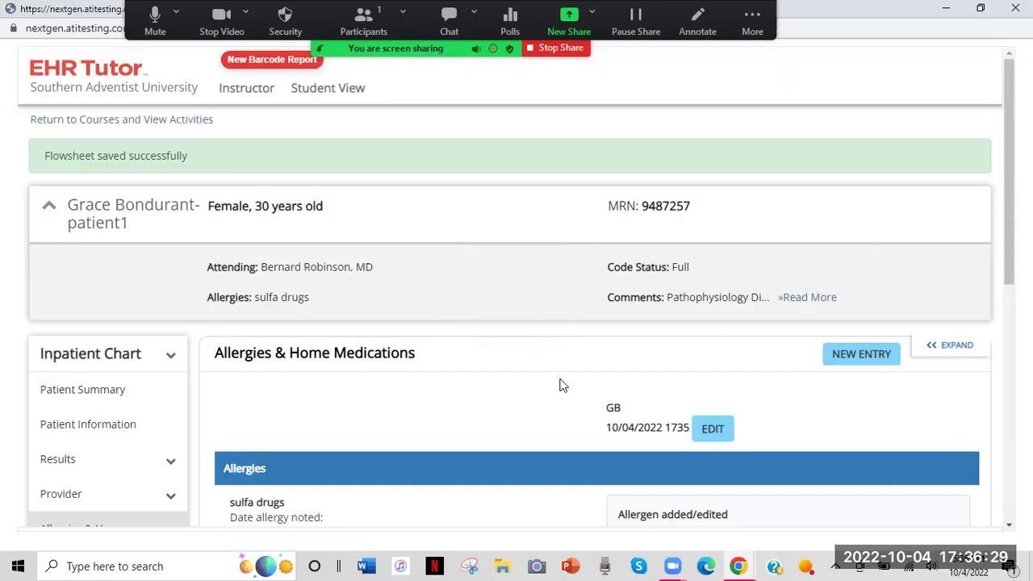
# Start a new Allergies & Home Medications entry and add an allergen named "morphine".
pyautogui.scroll(-2, 428, 290)
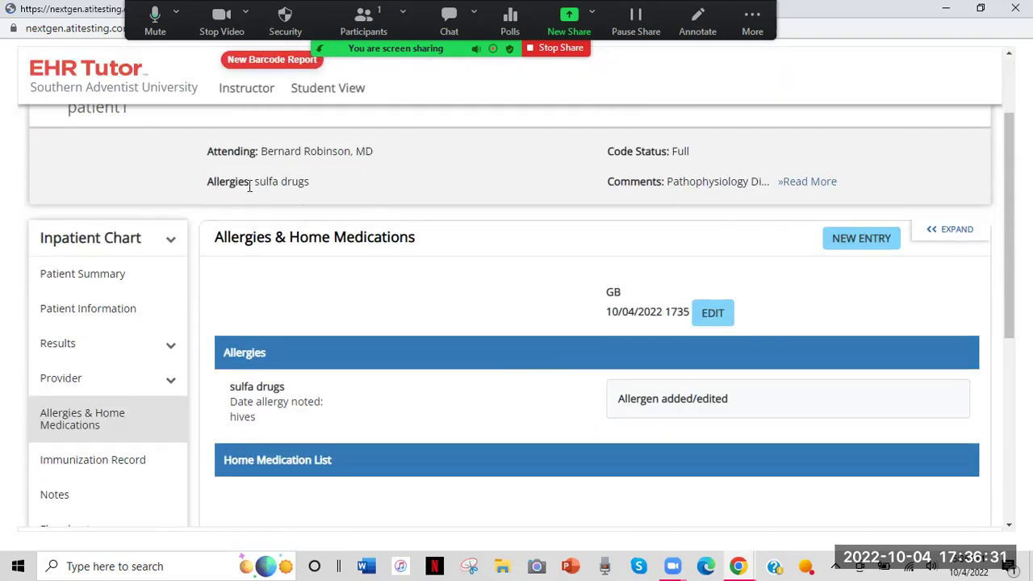
pyautogui.scroll(2, 211, 194)
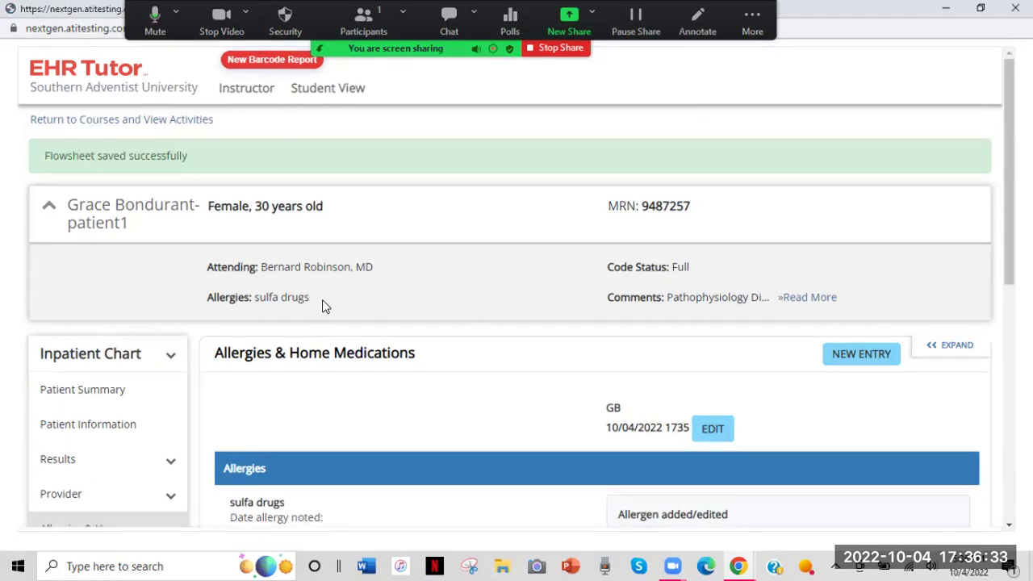
pyautogui.scroll(-4, 322, 305)
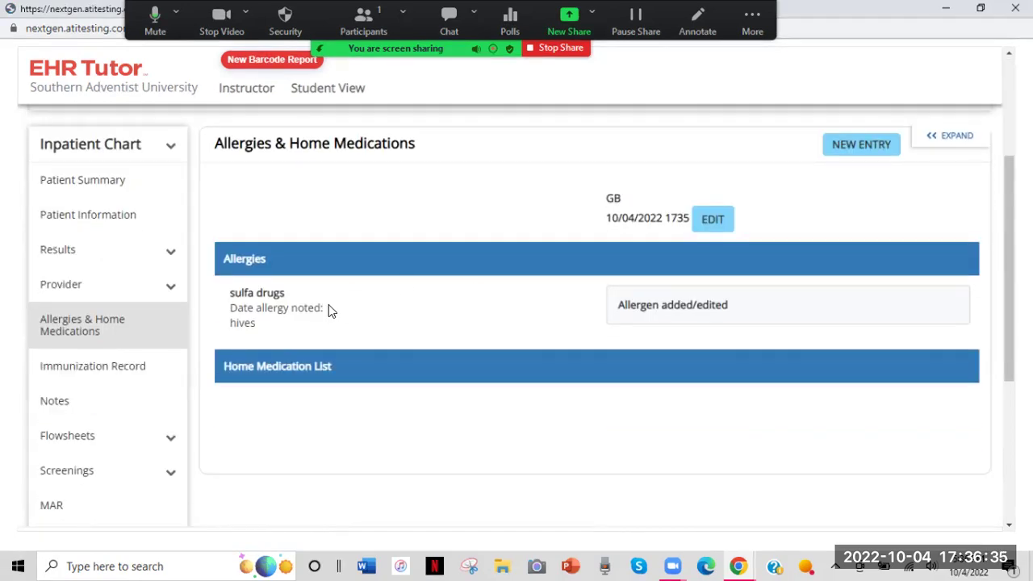
pyautogui.click(845, 140)
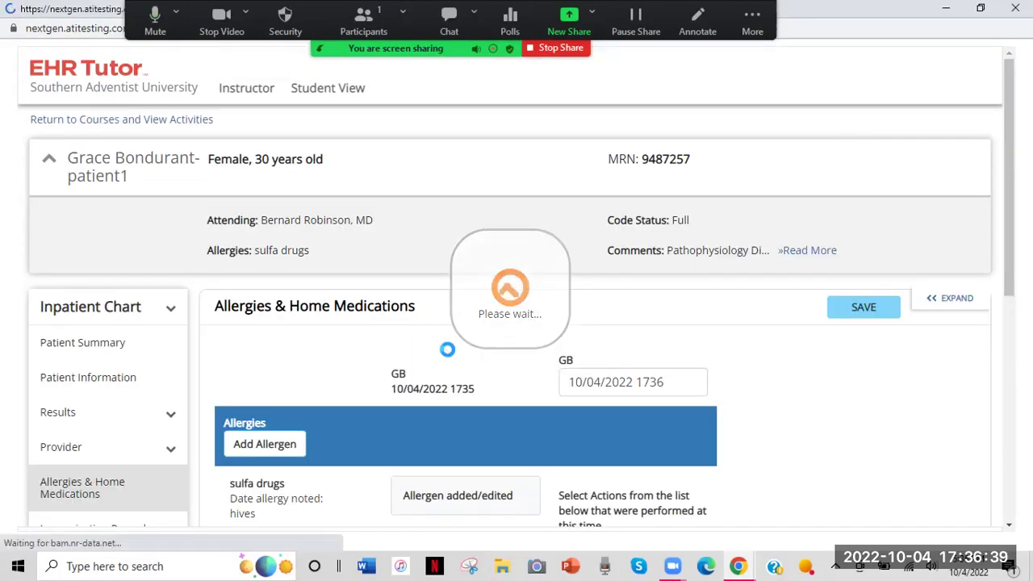
pyautogui.scroll(-3, 448, 349)
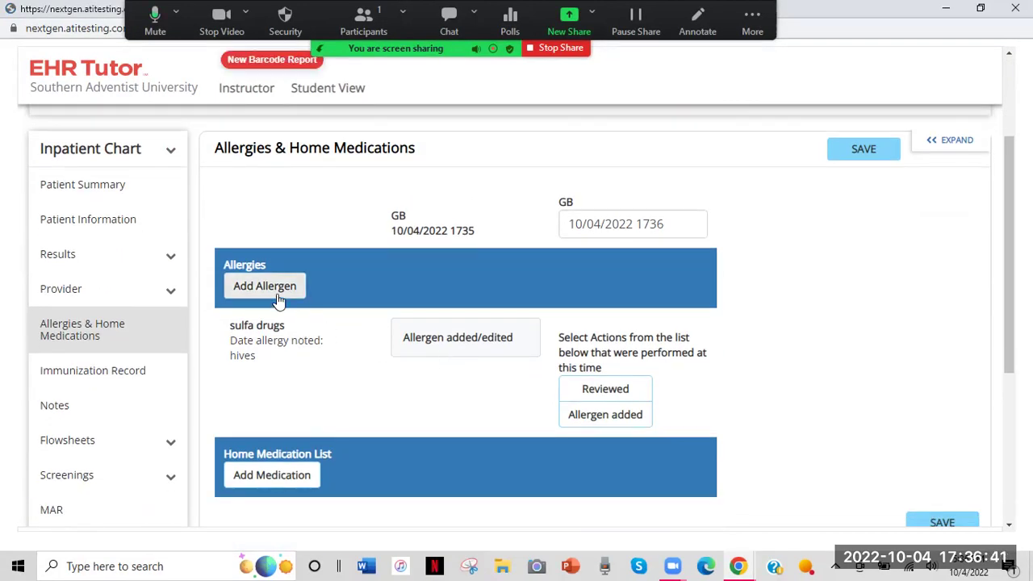
pyautogui.click(277, 297)
pyautogui.click(277, 369)
pyautogui.scroll(-2, 279, 374)
pyautogui.write('mor')
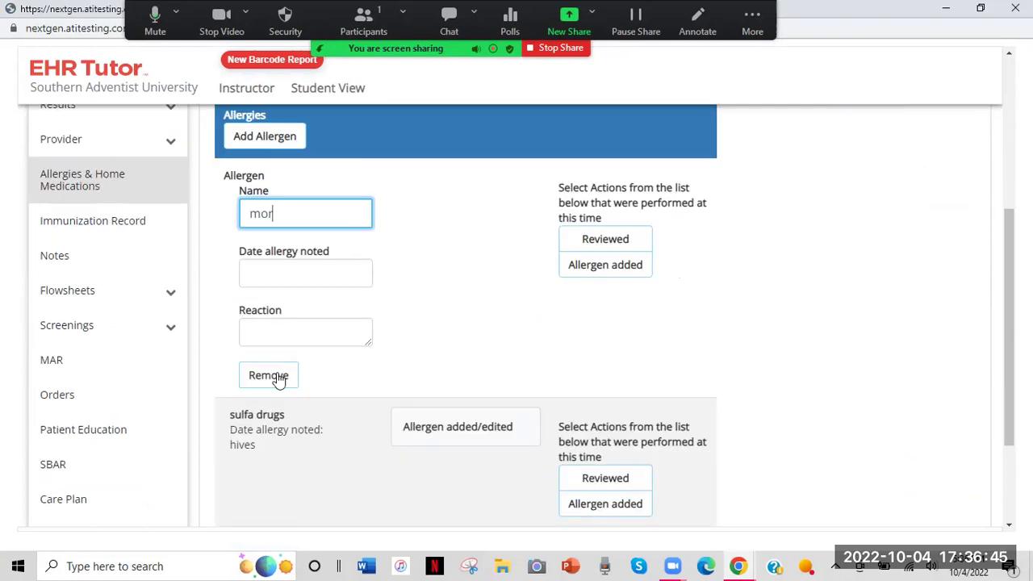
pyautogui.write('phine')
# Enter "anaphylaxis" as the morphine reaction, mark it as Allergen added, and save the entry.
pyautogui.click(279, 331)
pyautogui.write('ana')
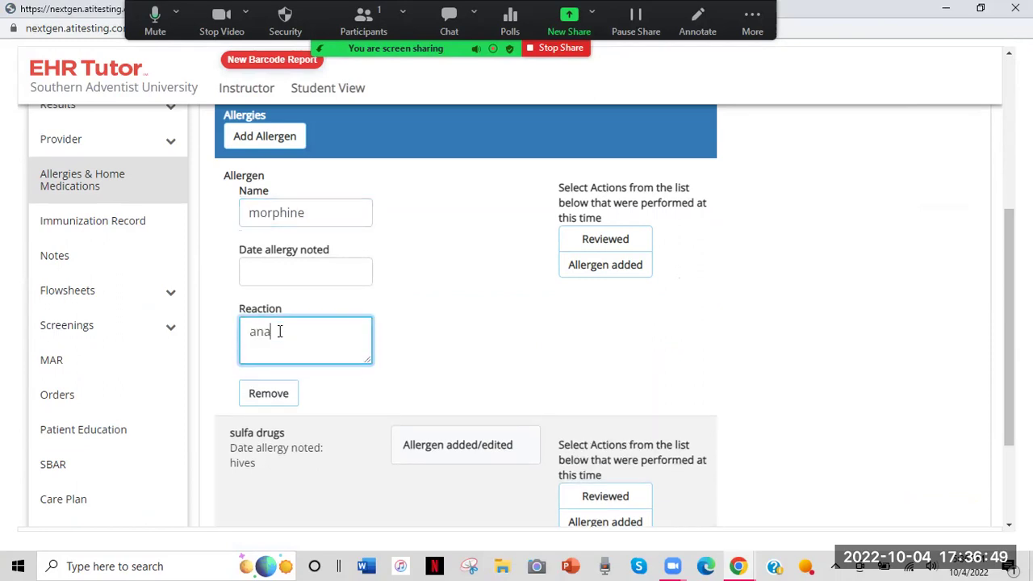
pyautogui.write('phylaxis')
pyautogui.click(617, 266)
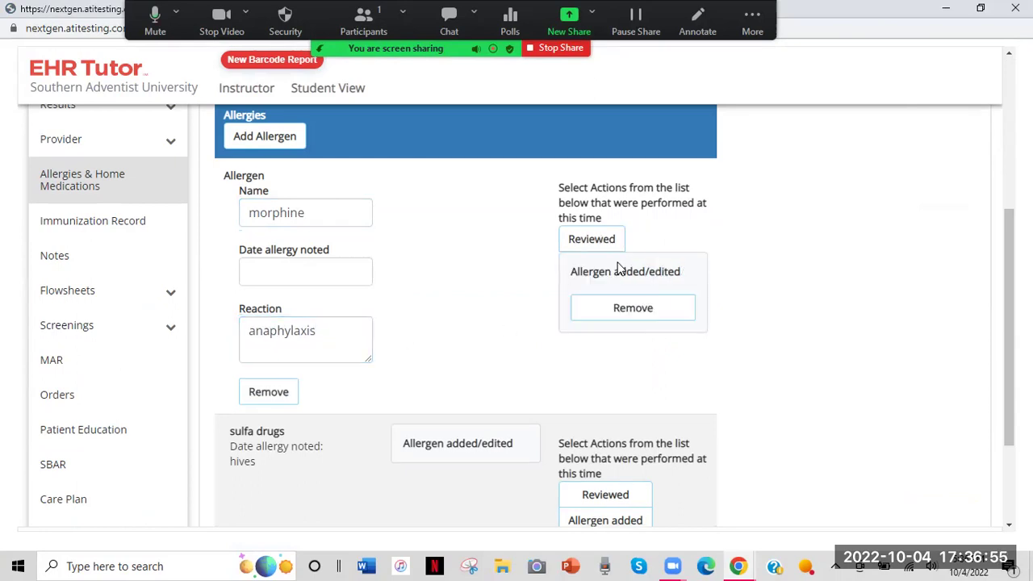
pyautogui.scroll(3, 433, 301)
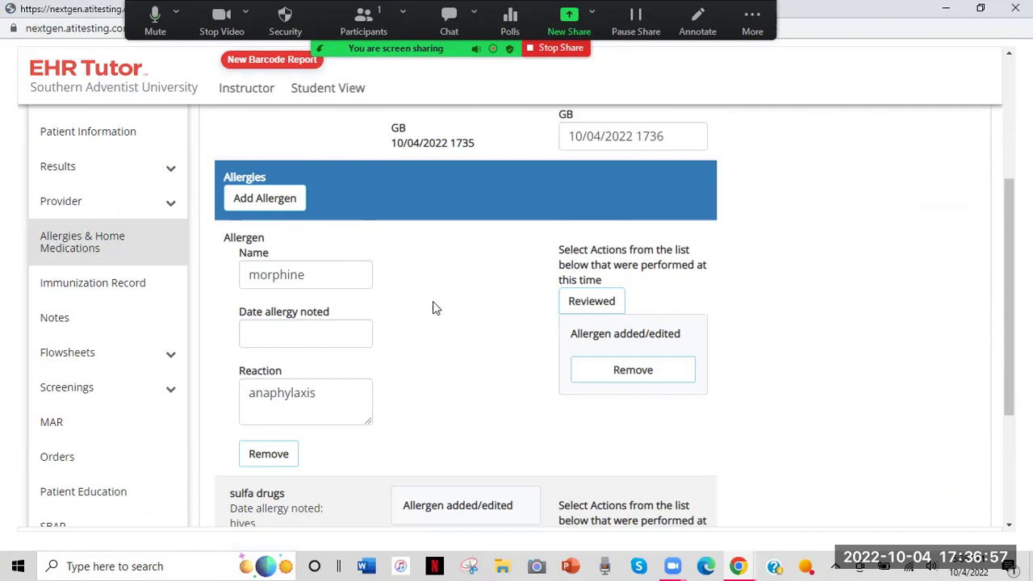
pyautogui.click(864, 201)
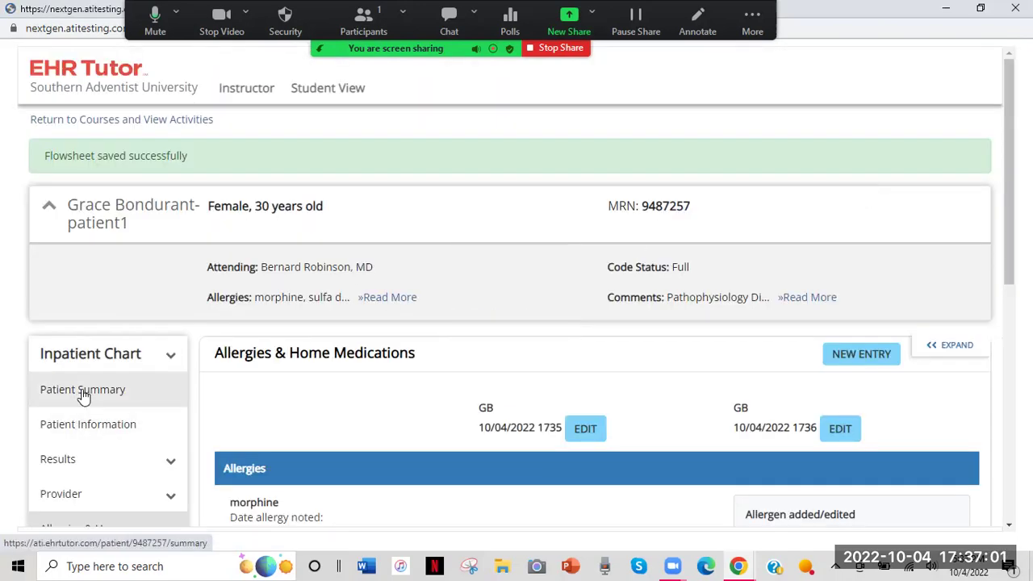
# Open the Patient Summary, expand the full allergy list in the header, and review the vital signs and allergies sections.
pyautogui.click(80, 392)
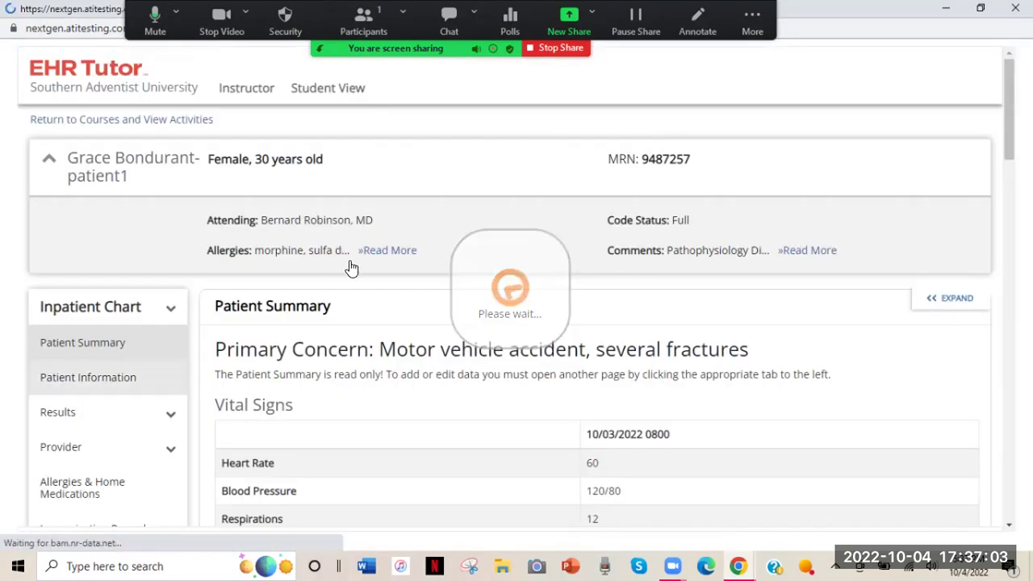
pyautogui.click(407, 253)
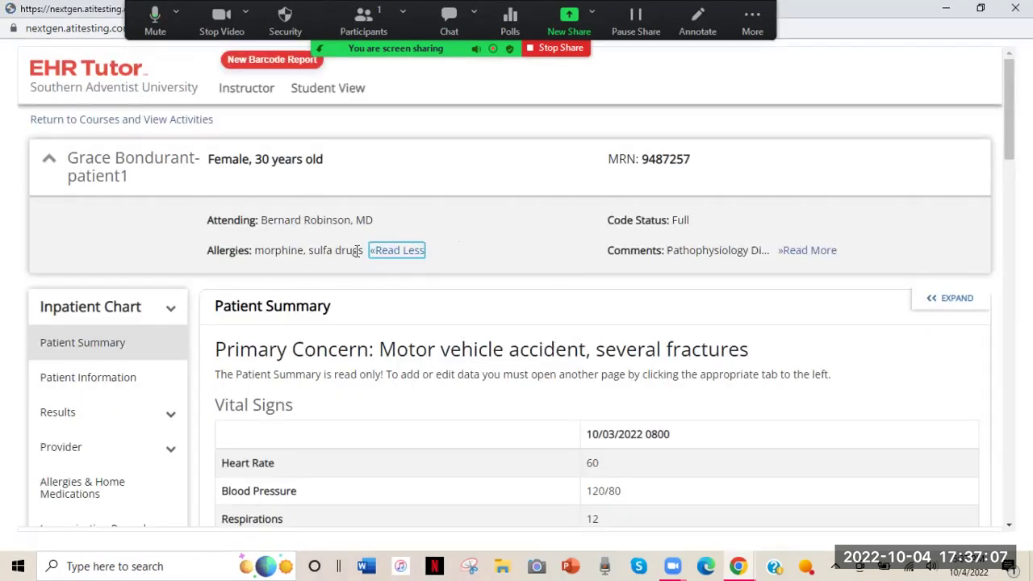
pyautogui.scroll(-1, 359, 261)
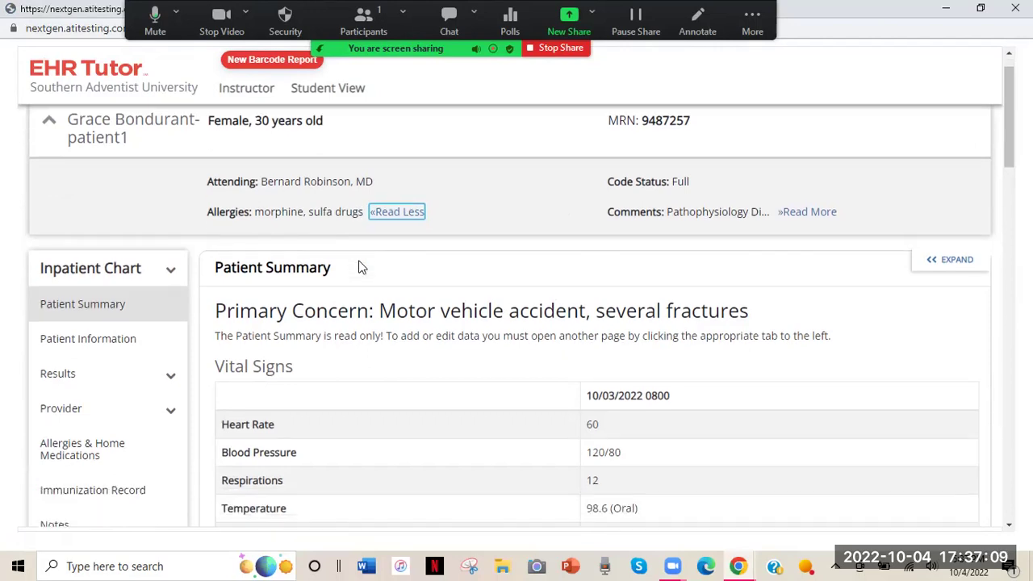
pyautogui.scroll(-2, 362, 267)
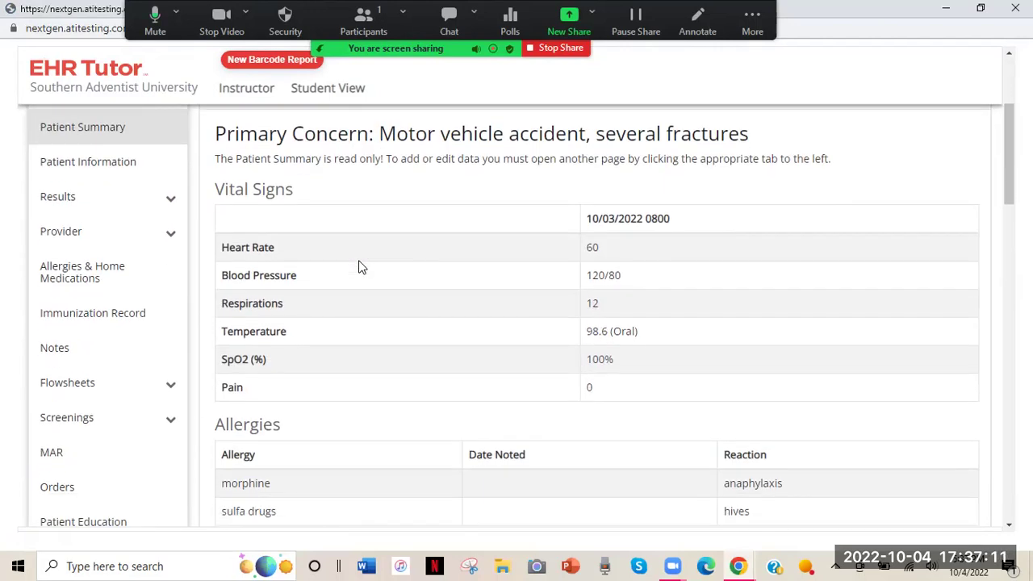
pyautogui.scroll(-2, 362, 268)
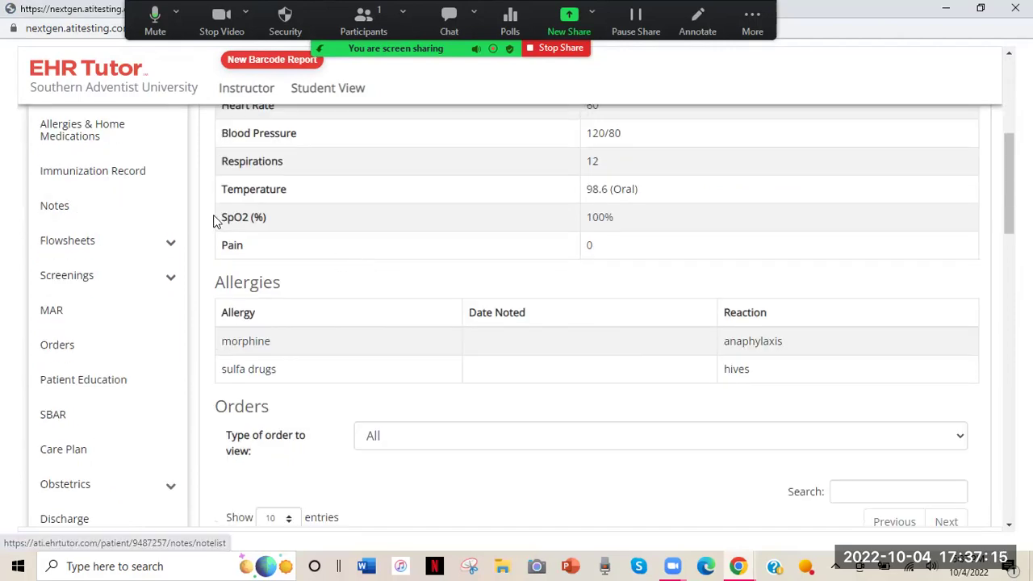
pyautogui.scroll(2, 215, 220)
pyautogui.scroll(2, 214, 220)
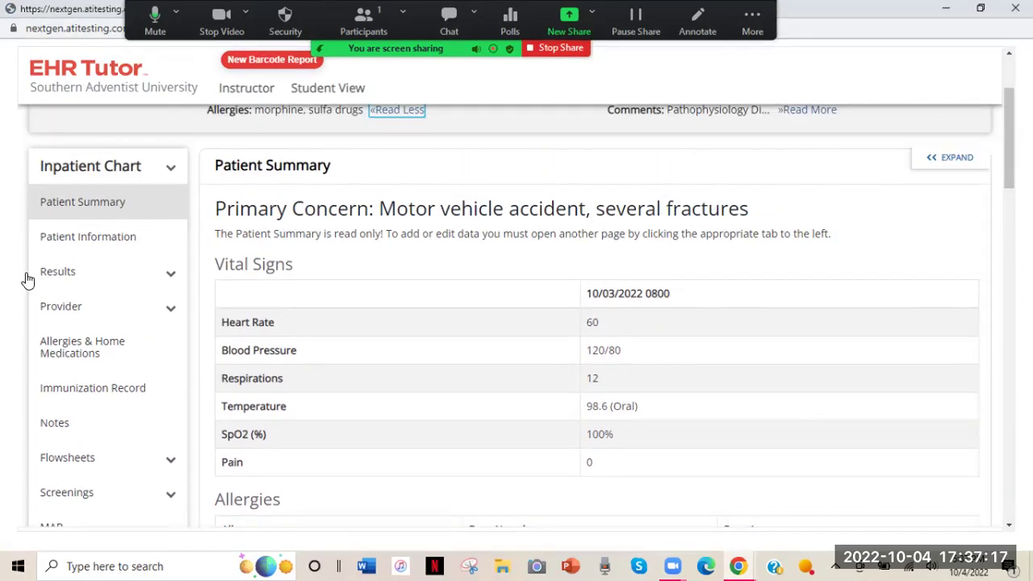
# Open the Notes page of the inpatient chart.
pyautogui.scroll(-2, 63, 370)
pyautogui.click(51, 267)
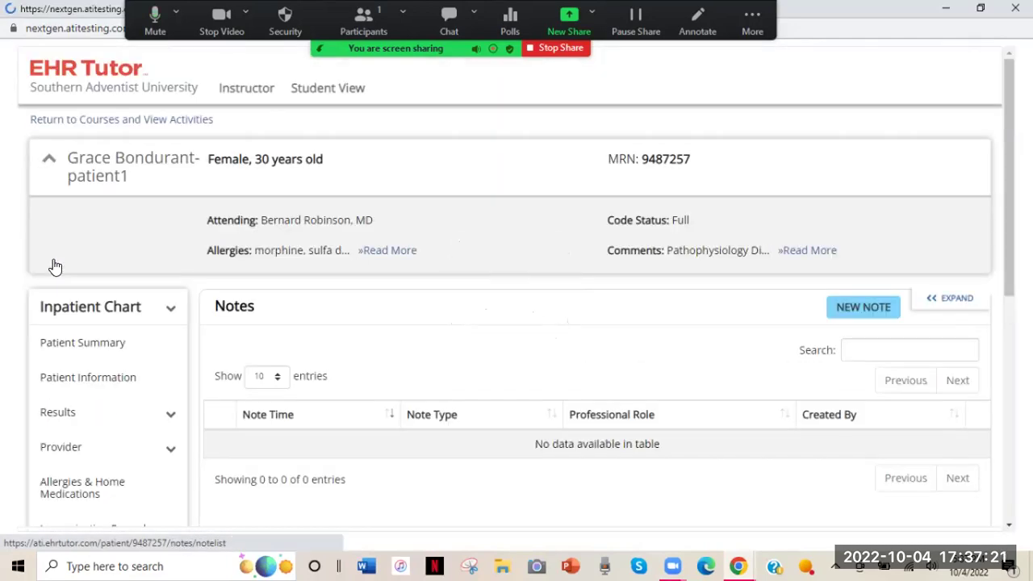
pyautogui.scroll(-3, 363, 331)
pyautogui.scroll(2, 364, 331)
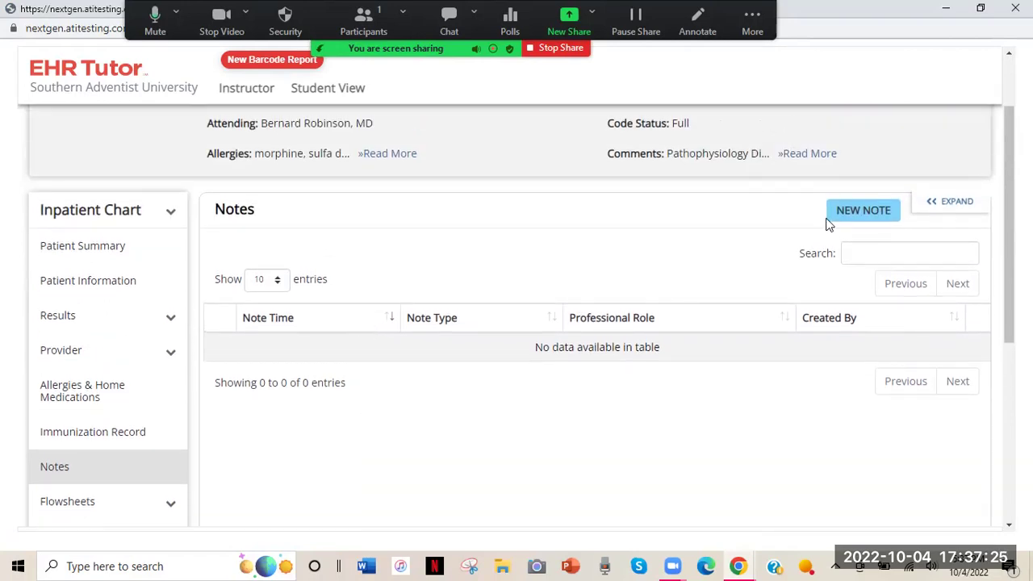
# Start a new nursing note and set its date and time to 10/03/2022 0730.
pyautogui.click(861, 212)
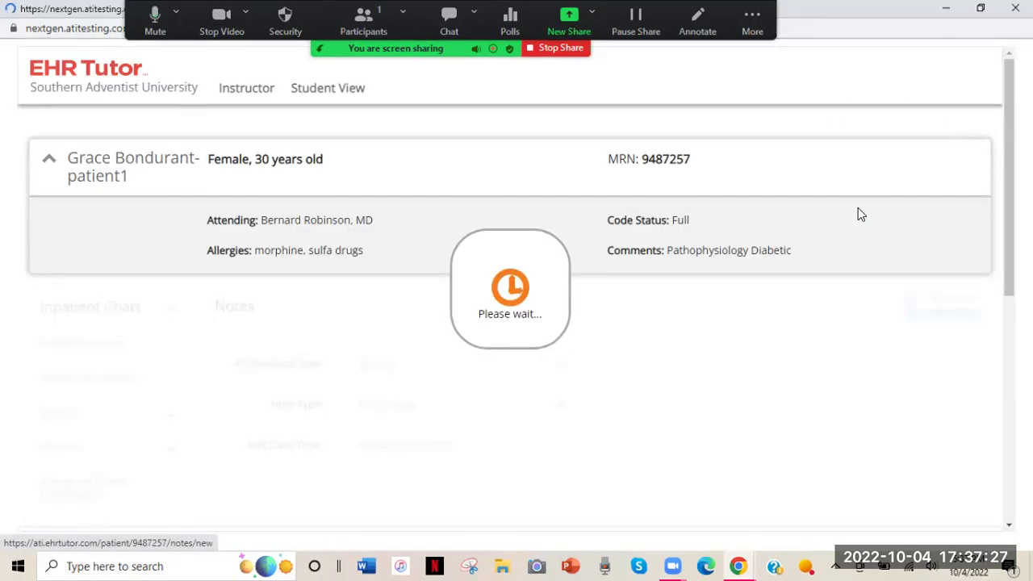
pyautogui.scroll(-2, 699, 358)
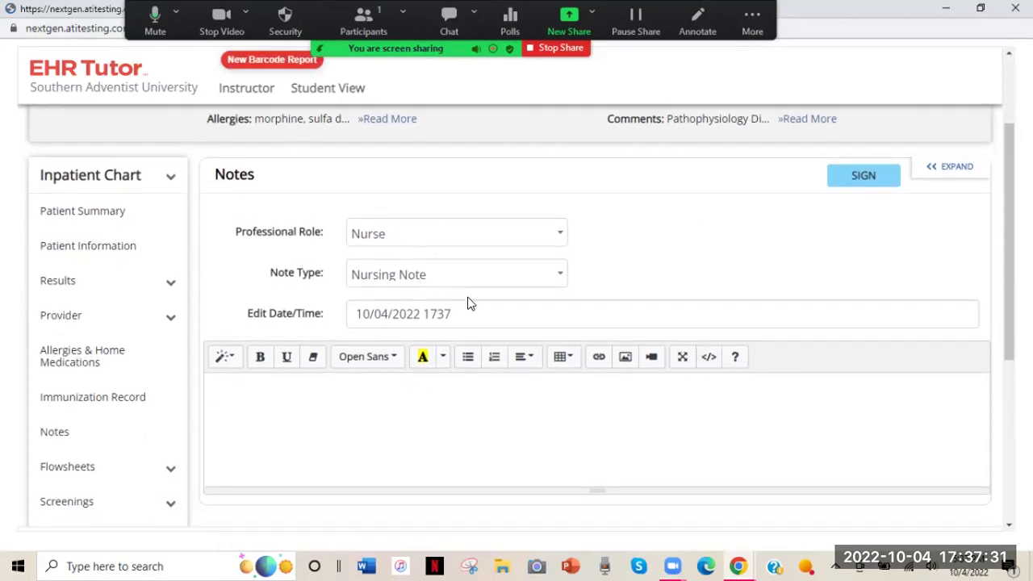
pyautogui.scroll(-1, 467, 303)
pyautogui.scroll(-1, 470, 303)
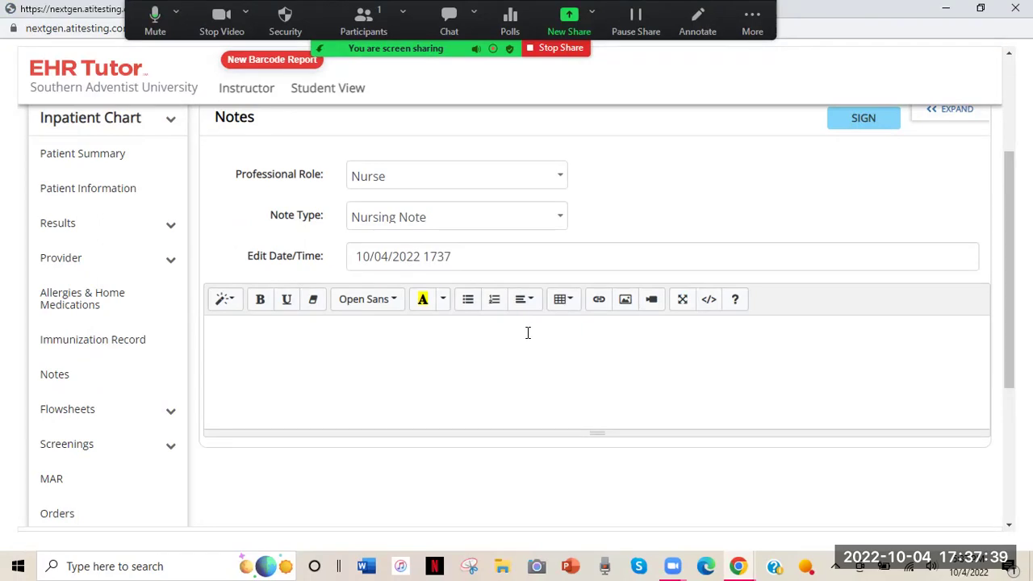
pyautogui.scroll(1, 528, 333)
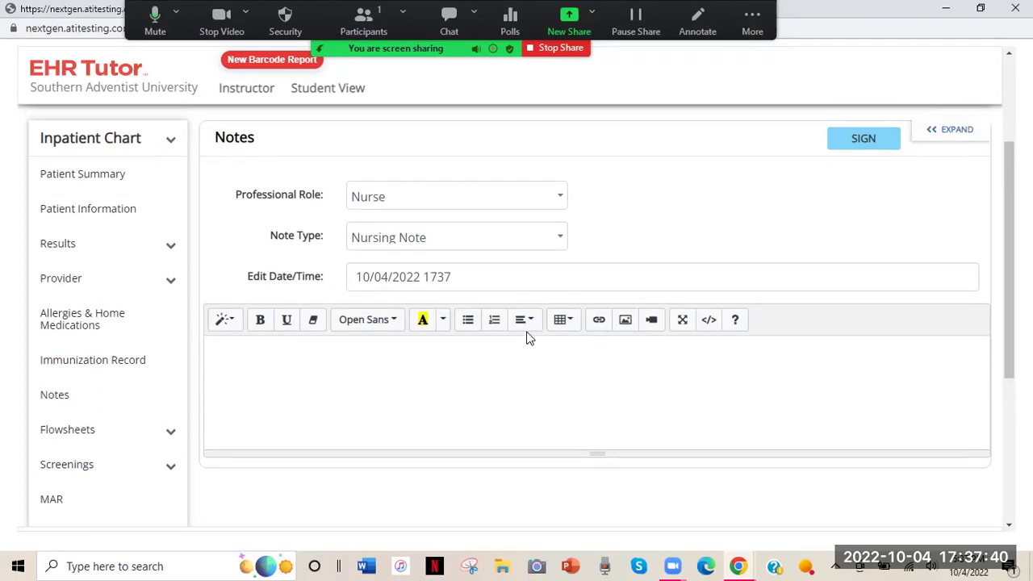
pyautogui.click(456, 276)
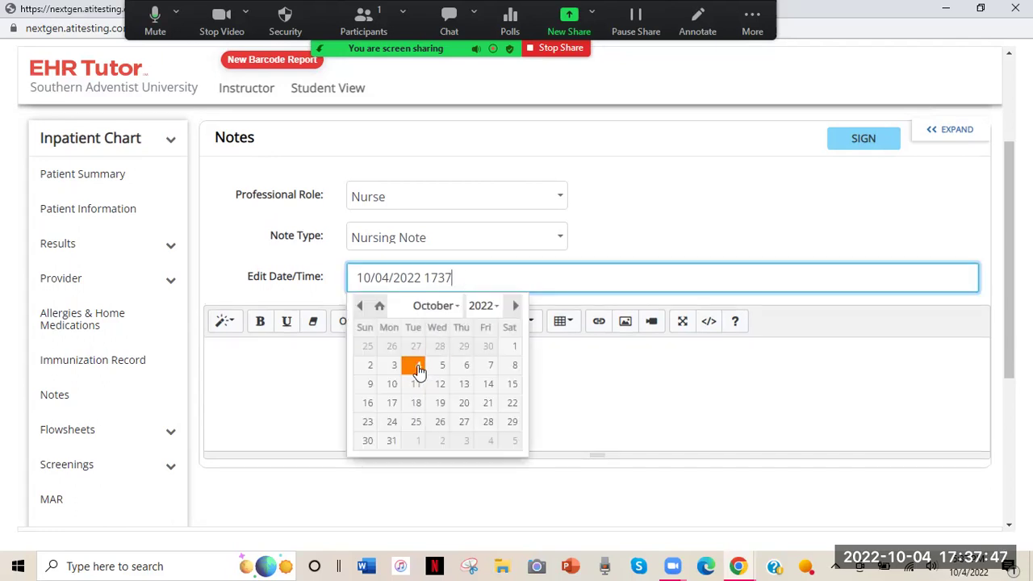
pyautogui.click(393, 367)
pyautogui.press('BackSpace')
pyautogui.press('BackSpace')
pyautogui.press('BackSpace')
pyautogui.press('BackSpace')
pyautogui.write('0730')
# Write "Introduced self to patient. Head to toe assessment completed at this time. No s/s of distress. VSS" in the note and sign it.
pyautogui.click(419, 363)
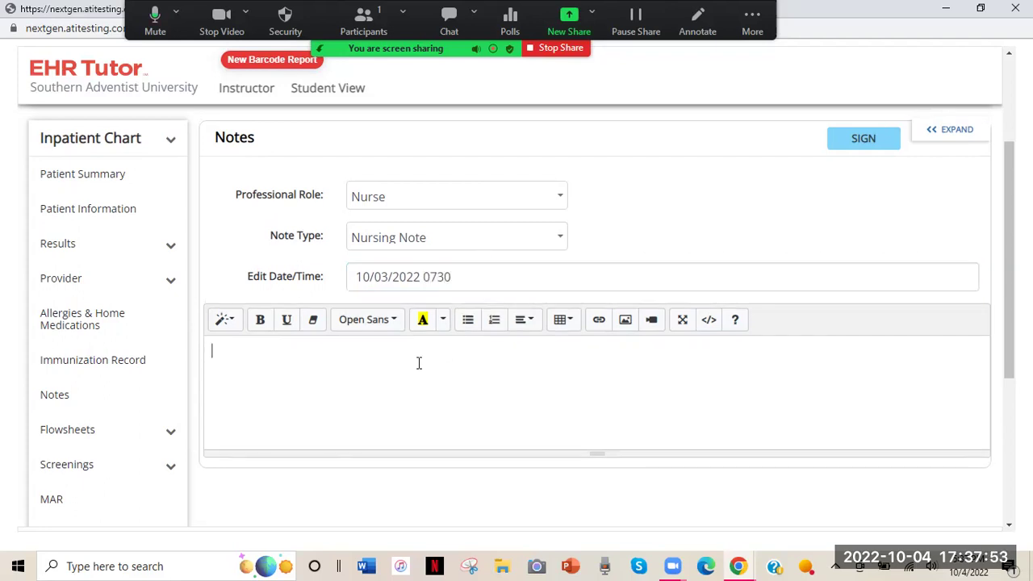
pyautogui.write('Intor')
pyautogui.press('BackSpace')
pyautogui.write('oduced self to patient. H')
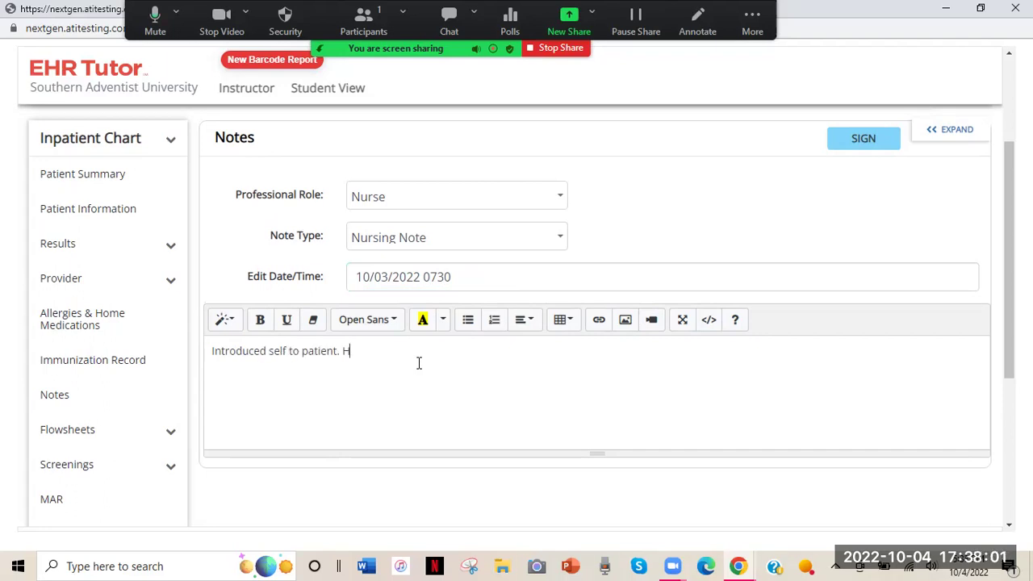
pyautogui.write('ead to toe assessment completeted at')
pyautogui.press('BackSpace')
pyautogui.press('BackSpace')
pyautogui.press('BackSpace')
pyautogui.press('BackSpace')
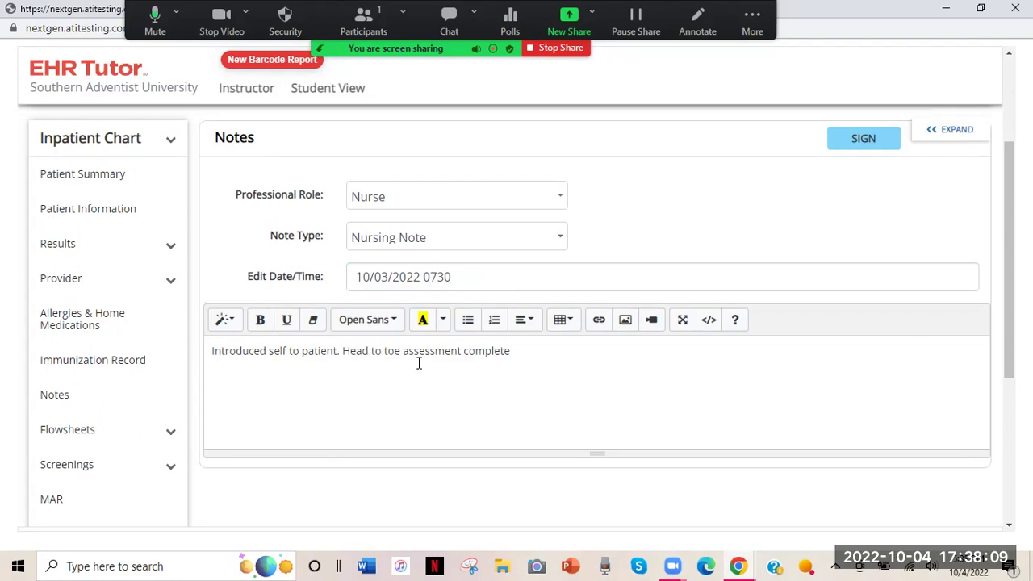
pyautogui.write('this time. No s/s of distress. VSS')
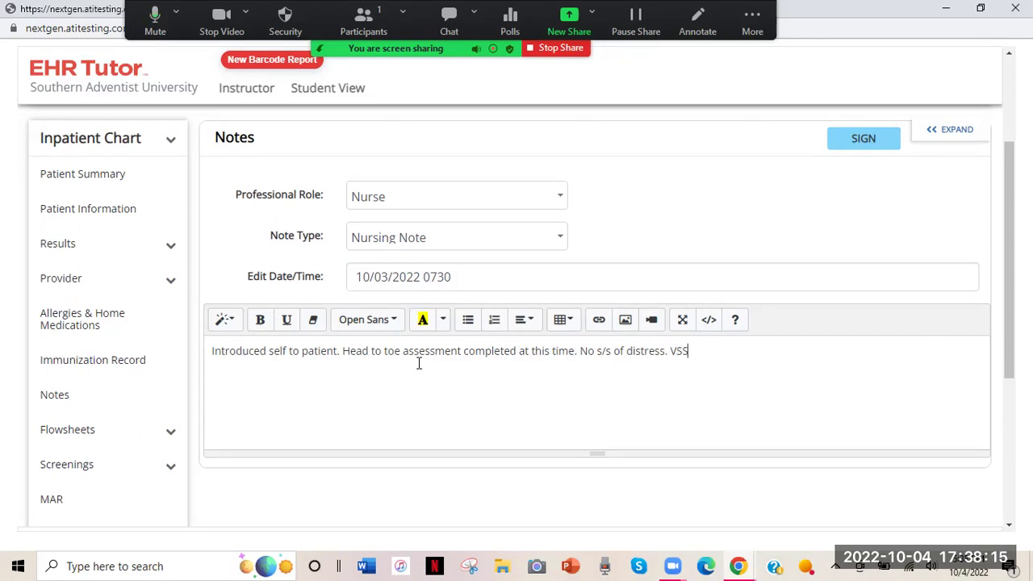
pyautogui.click(860, 140)
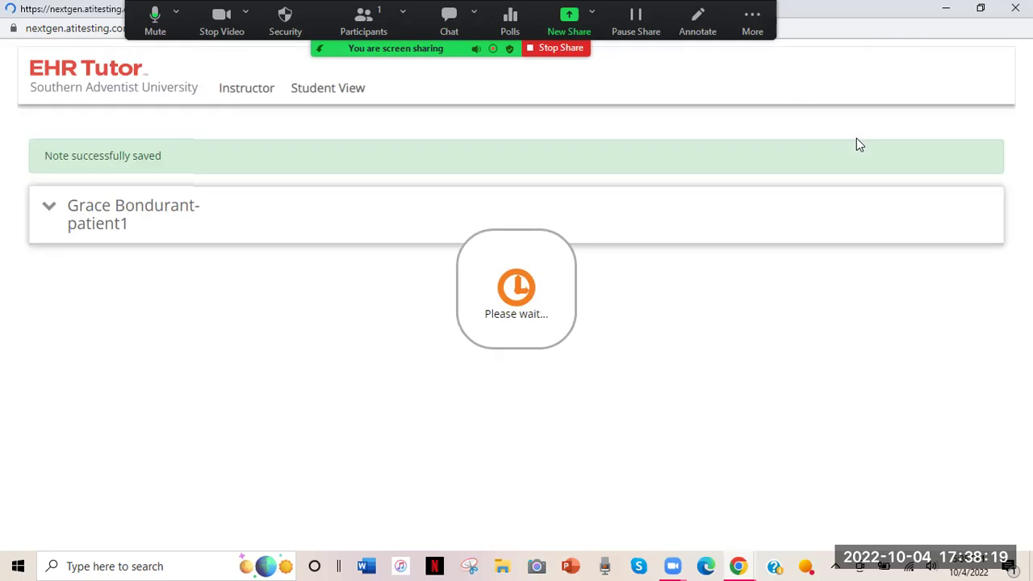
# Expand the saved 10/03/2022 0730 nursing note in the notes list to read its text.
pyautogui.scroll(-2, 634, 409)
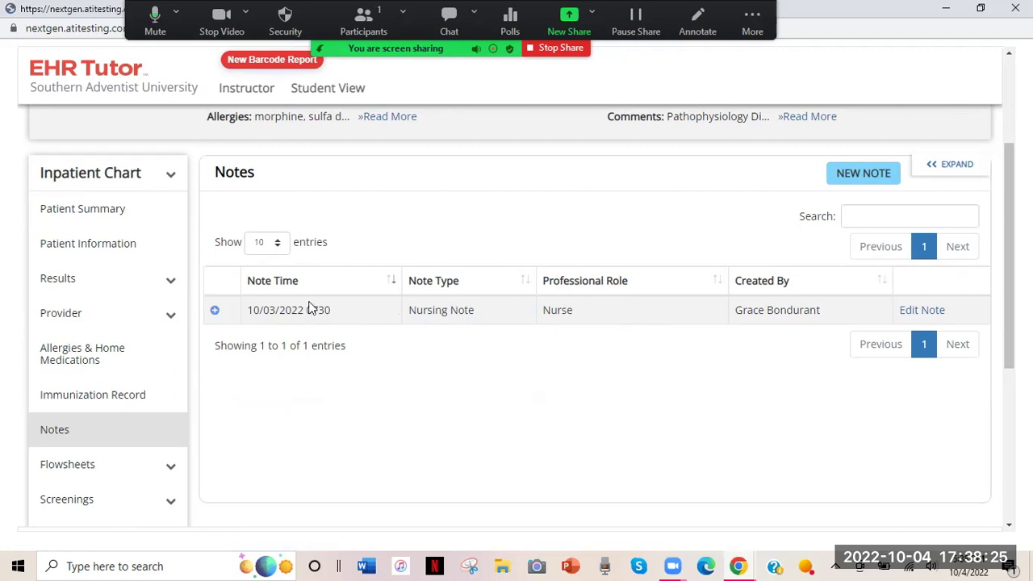
pyautogui.click(215, 310)
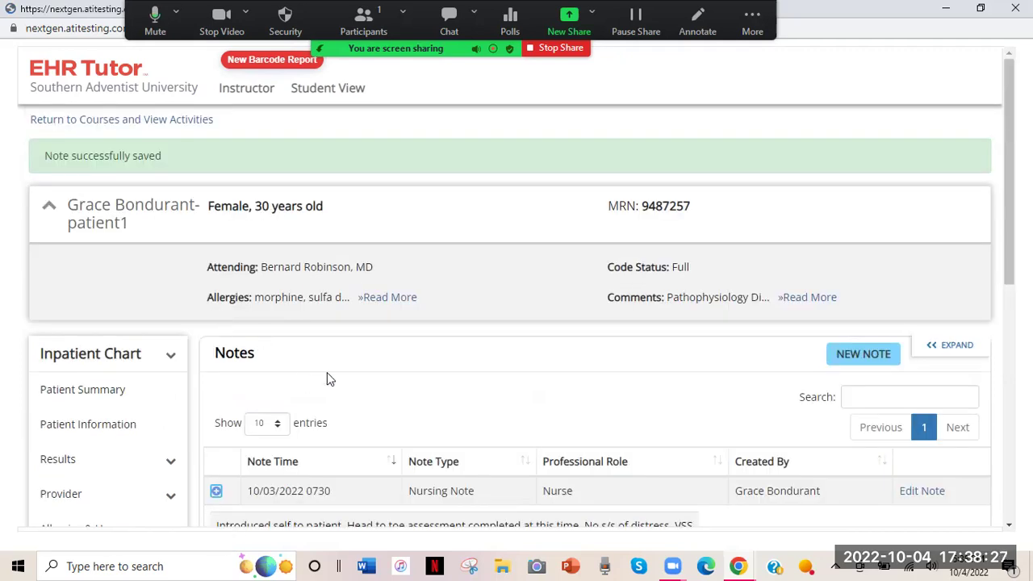
pyautogui.scroll(-3, 327, 372)
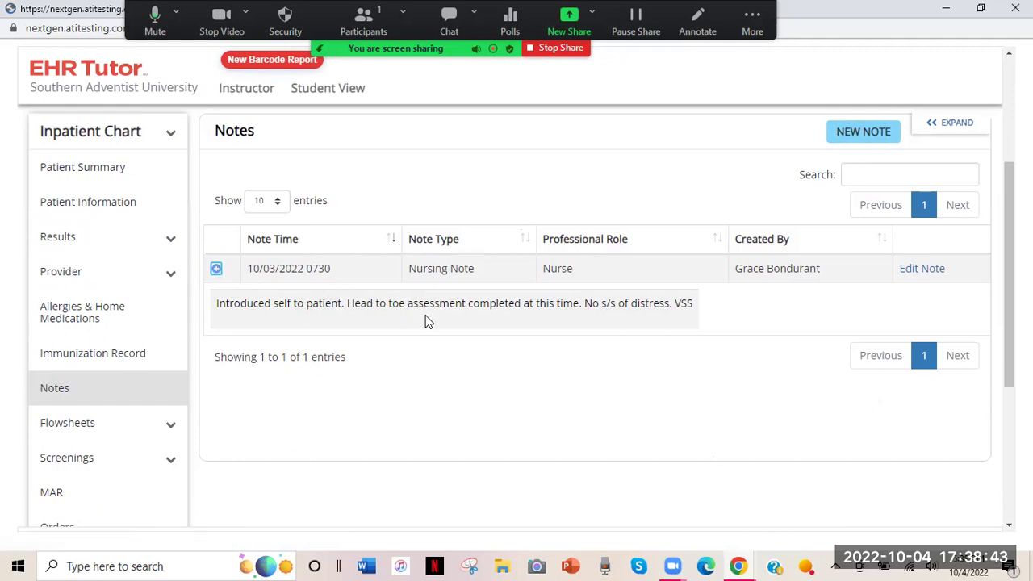
# Start another new nursing note with the first timed line "0730: khfwkhfsk;hvs;kvhs'lvhs'k;cjsa'lvhs'kh".
pyautogui.click(857, 135)
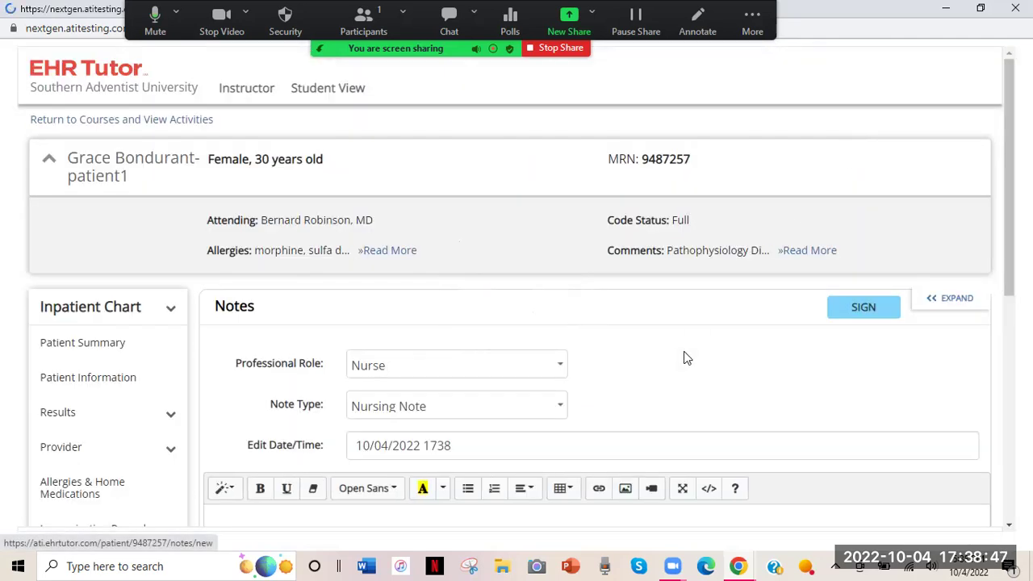
pyautogui.scroll(-3, 683, 351)
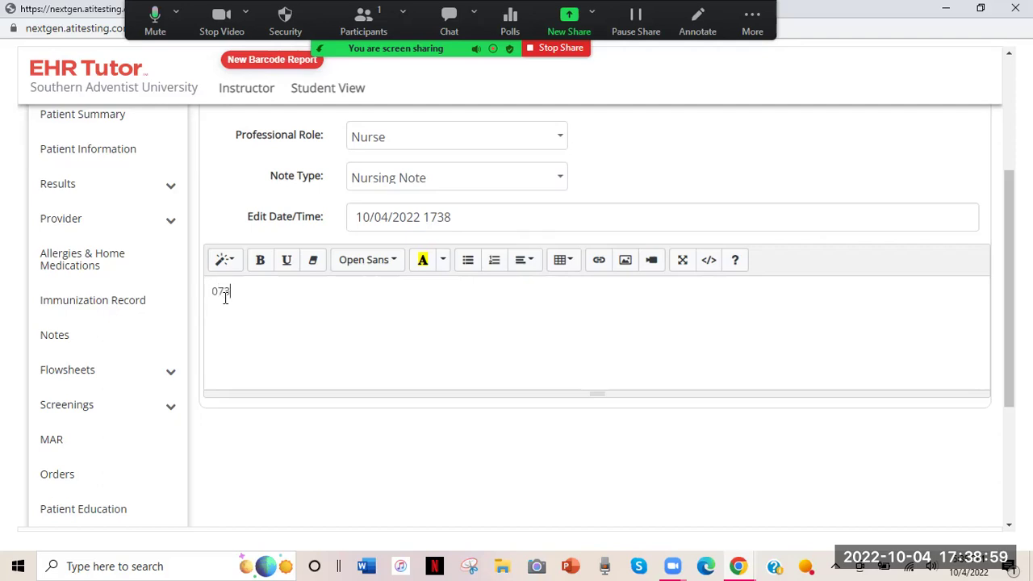
pyautogui.write("khfwkhfsk;hvs;kvhs'lvhs'k;cjsa'lvhs'kh")
pyautogui.press('Return')
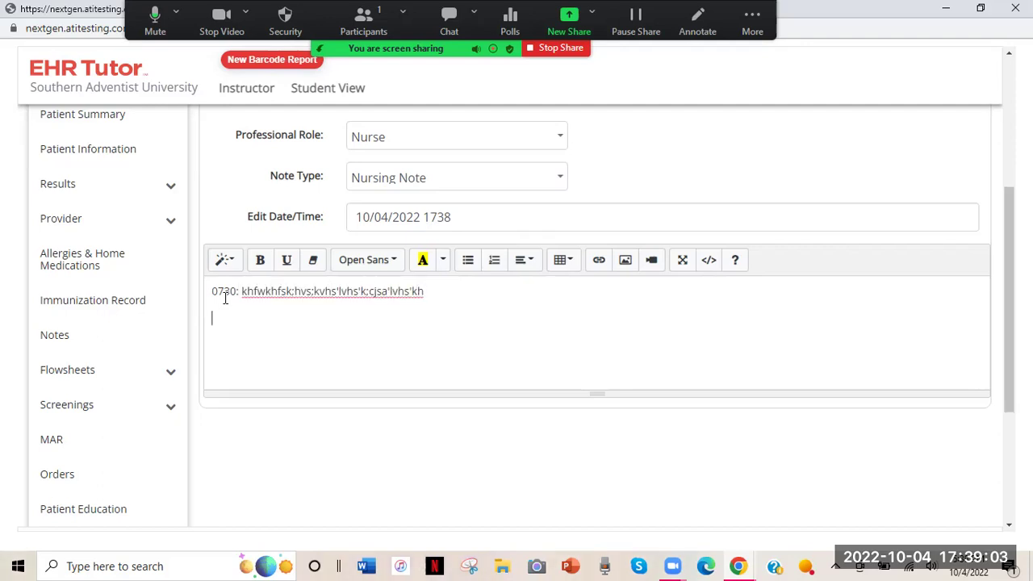
# Add a second timed line to the note reading "0900: lsk;kns;dkvnd;kvnsnokfhwkfhwf".
pyautogui.write('0900: lsk;kns;dkvnd;kvns')
pyautogui.press('Return')
pyautogui.write(';lcmd;kfbn;k')
pyautogui.press('BackSpace')
pyautogui.press('BackSpace')
pyautogui.press('BackSpace')
pyautogui.press('BackSpace')
pyautogui.press('BackSpace')
pyautogui.press('BackSpace')
pyautogui.press('BackSpace')
pyautogui.press('BackSpace')
pyautogui.press('BackSpace')
pyautogui.press('BackSpace')
pyautogui.press('BackSpace')
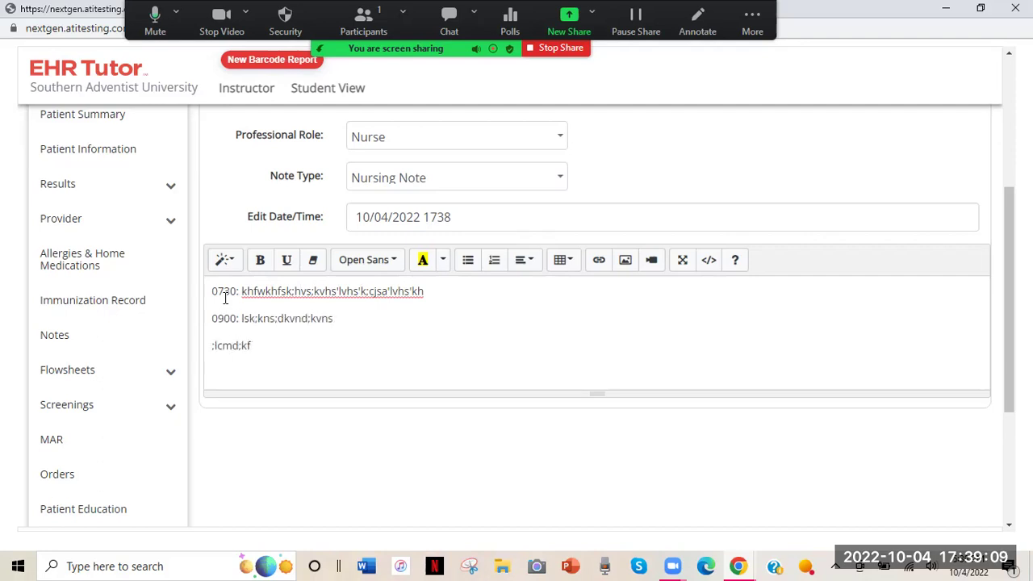
pyautogui.write('nokfhwkfhwf')
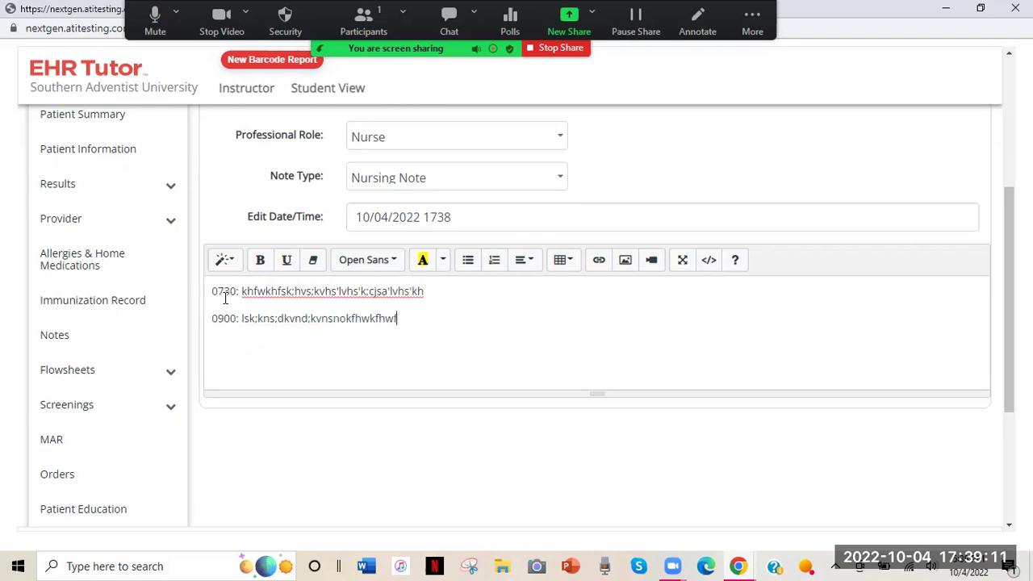
# Add a third timed line "1200: wefhihpfjkvhvhskhvkhkf" and sign the note.
pyautogui.press('Return')
pyautogui.write('12')
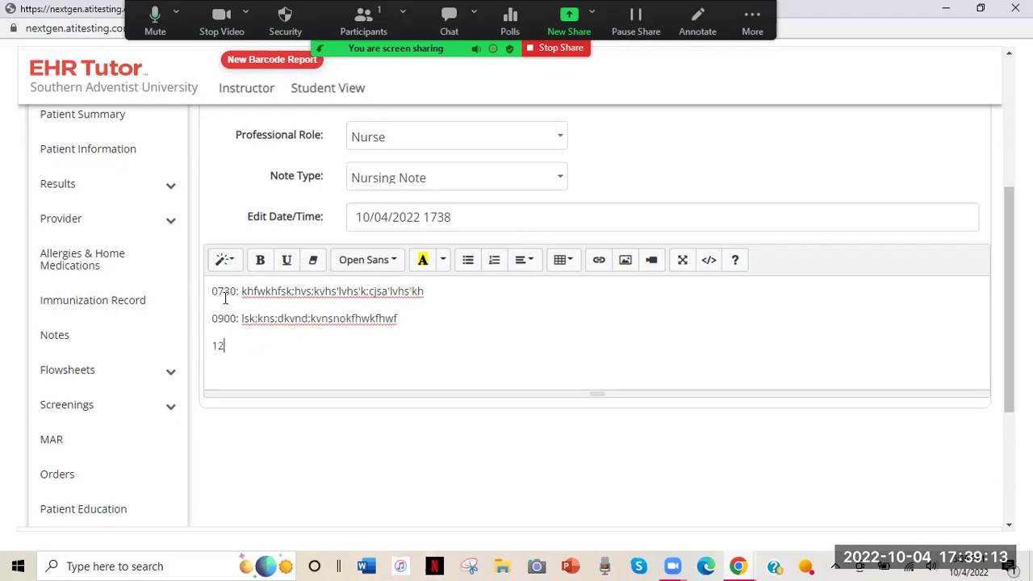
pyautogui.write('00:j')
pyautogui.press('BackSpace')
pyautogui.write('wefhihpfjkvhvhskhvkhv')
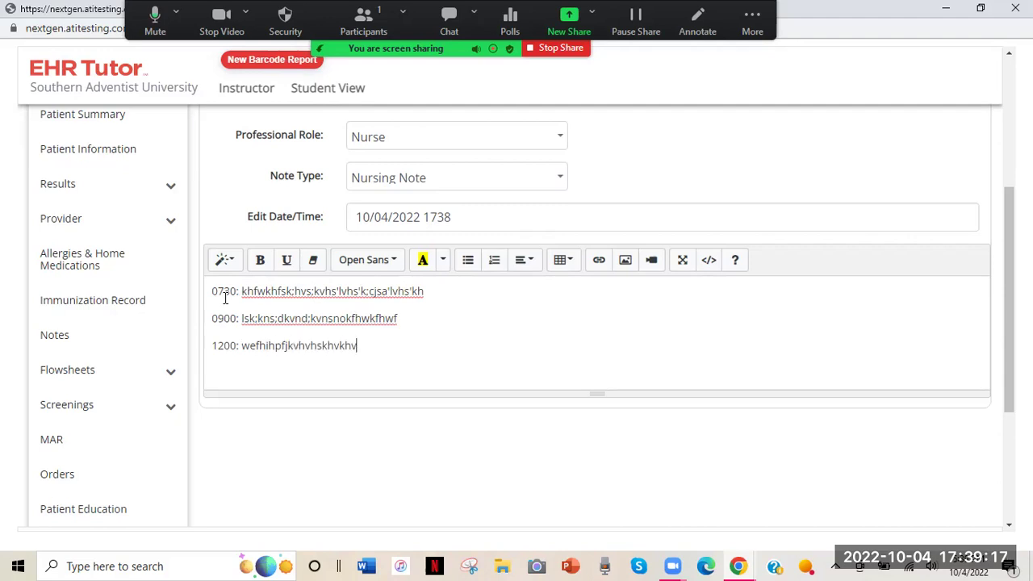
pyautogui.press('BackSpace')
pyautogui.write('kf')
pyautogui.scroll(1, 224, 297)
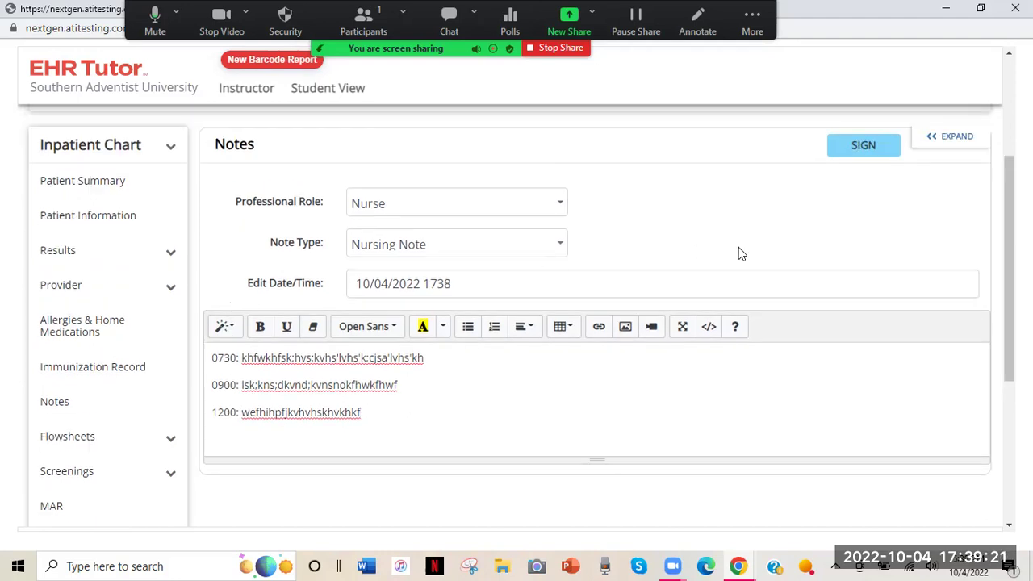
pyautogui.click(862, 148)
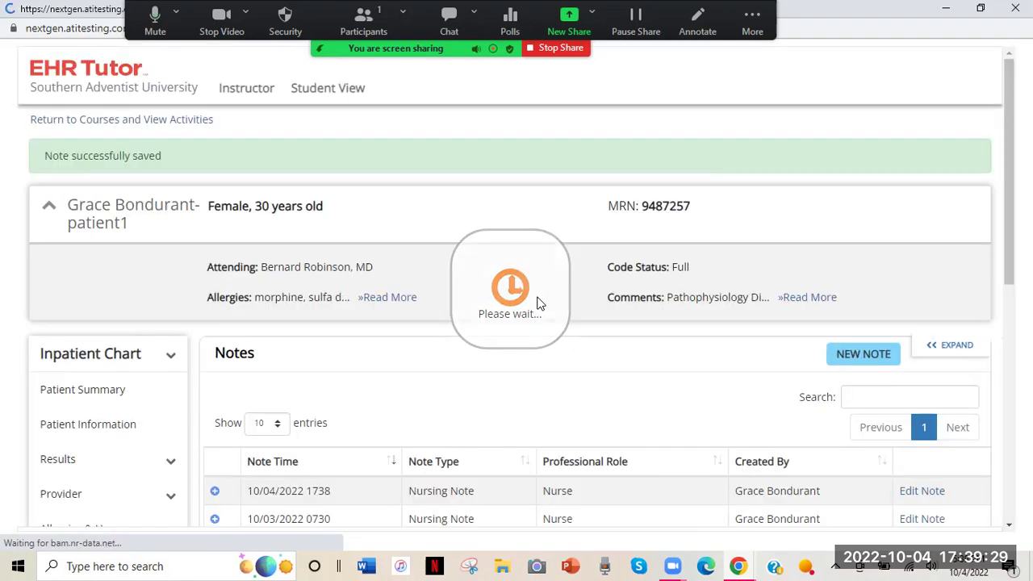
# Expand the saved 10/04/2022 1738 nursing note and review its timed 0730, 0900 and 1200 entries.
pyautogui.scroll(-3, 361, 412)
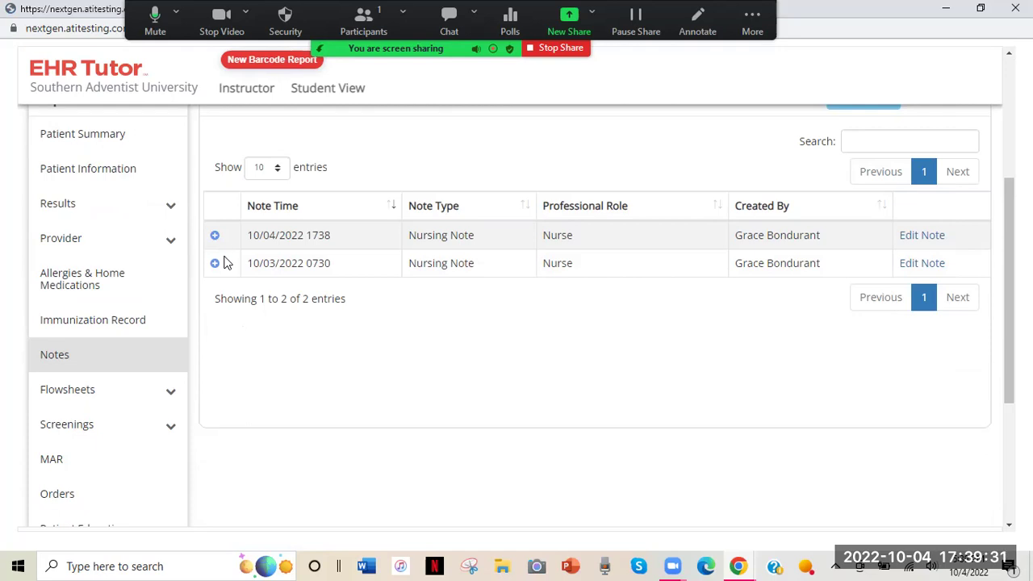
pyautogui.click(215, 237)
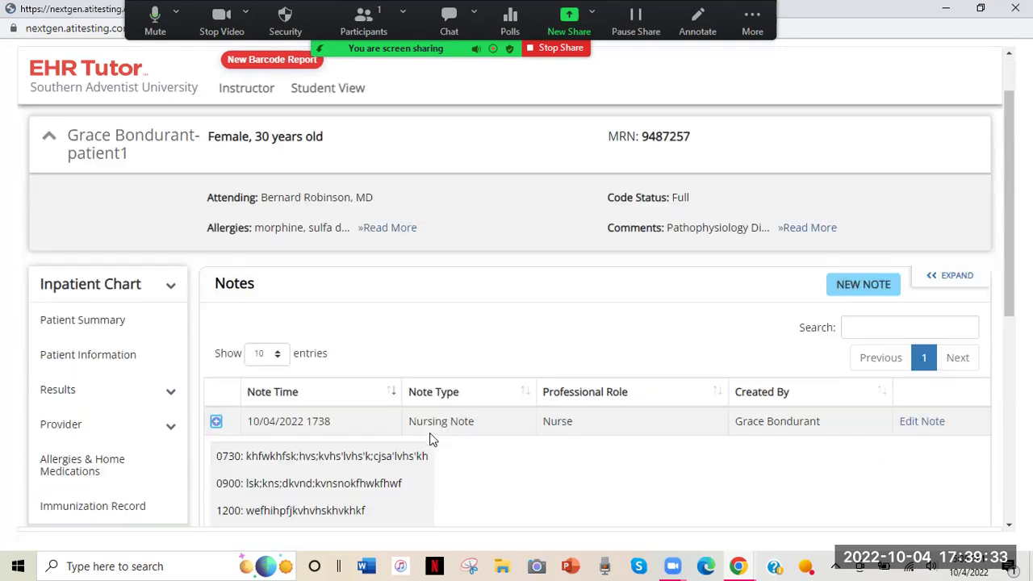
pyautogui.scroll(-1, 428, 436)
pyautogui.scroll(-1, 429, 432)
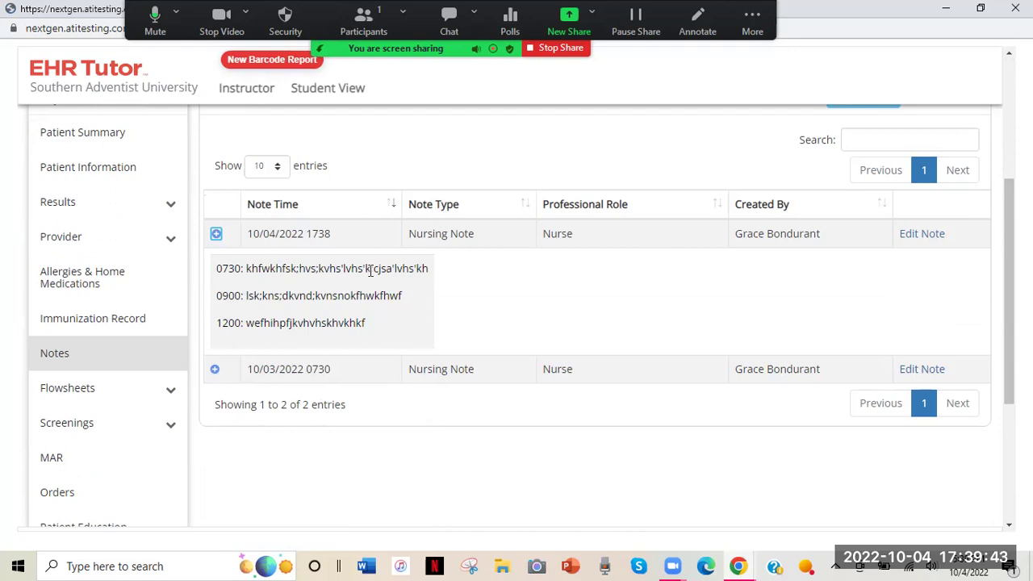
pyautogui.scroll(-2, 369, 275)
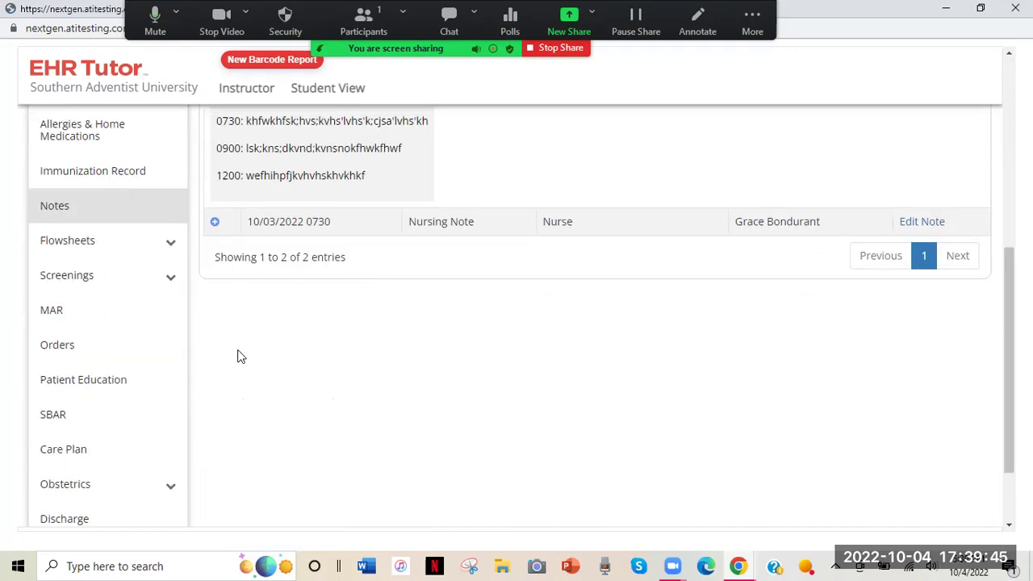
pyautogui.click(171, 248)
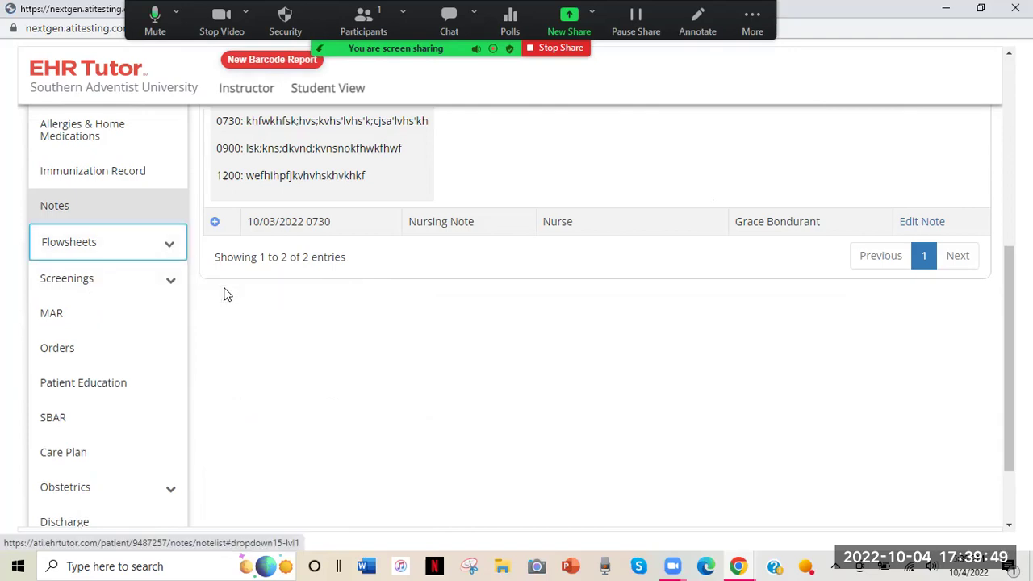
pyautogui.scroll(1, 226, 292)
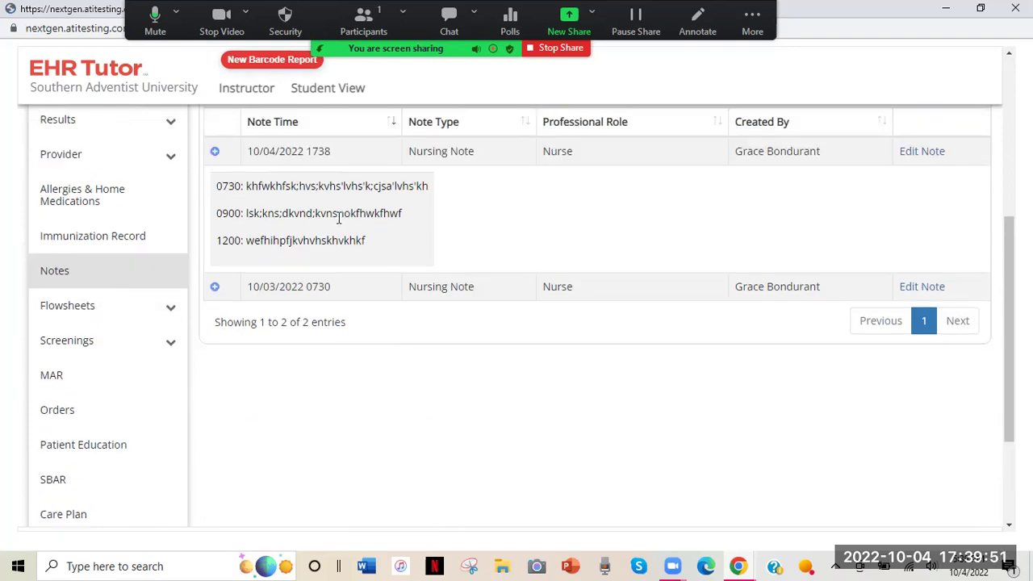
pyautogui.scroll(1, 284, 205)
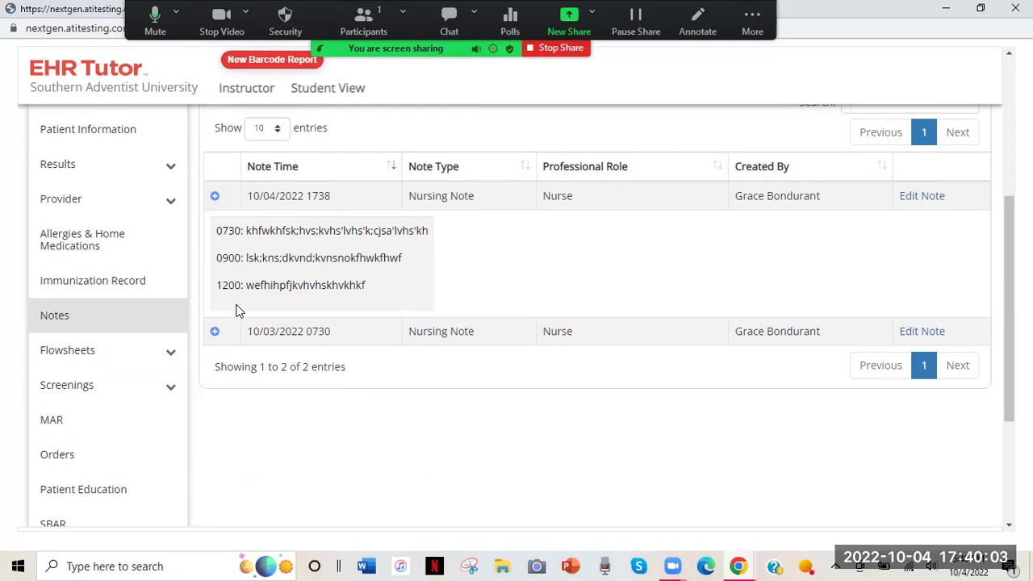
# Open the Intake and Output flowsheet and look over its Oral Intake fields.
pyautogui.scroll(-1, 235, 308)
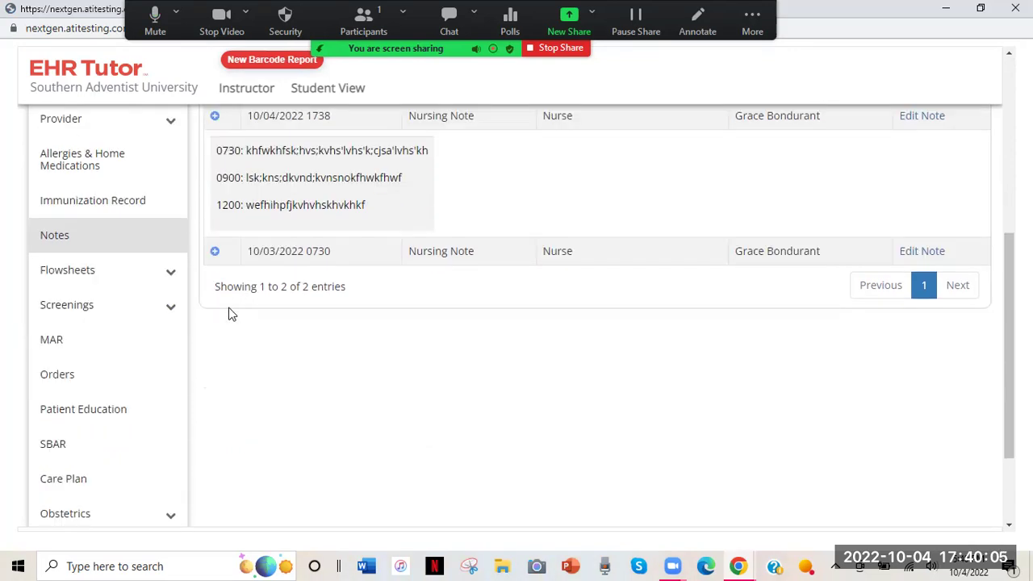
pyautogui.click(171, 274)
pyautogui.scroll(-2, 148, 309)
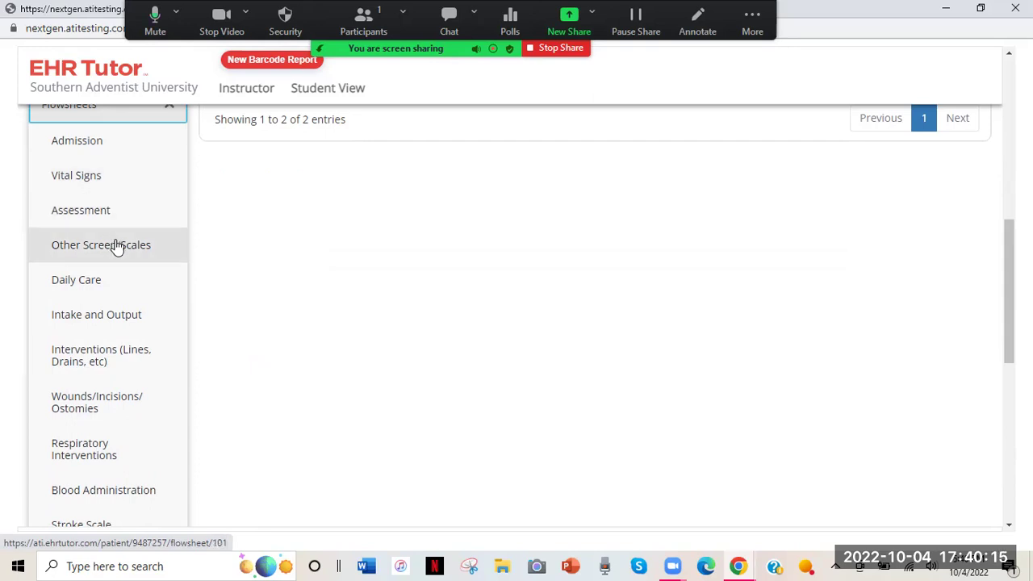
pyautogui.scroll(-1, 138, 254)
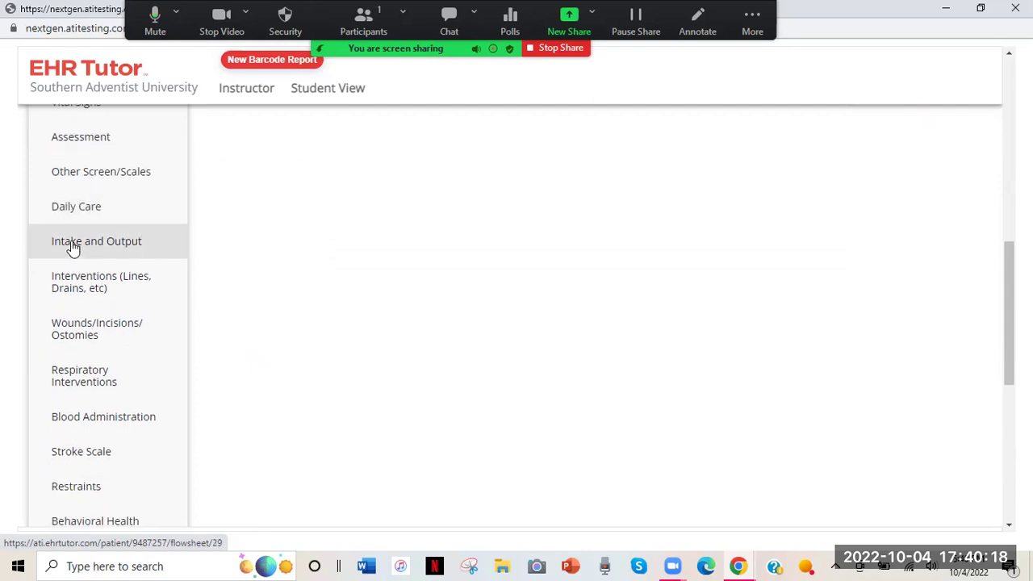
pyautogui.click(116, 243)
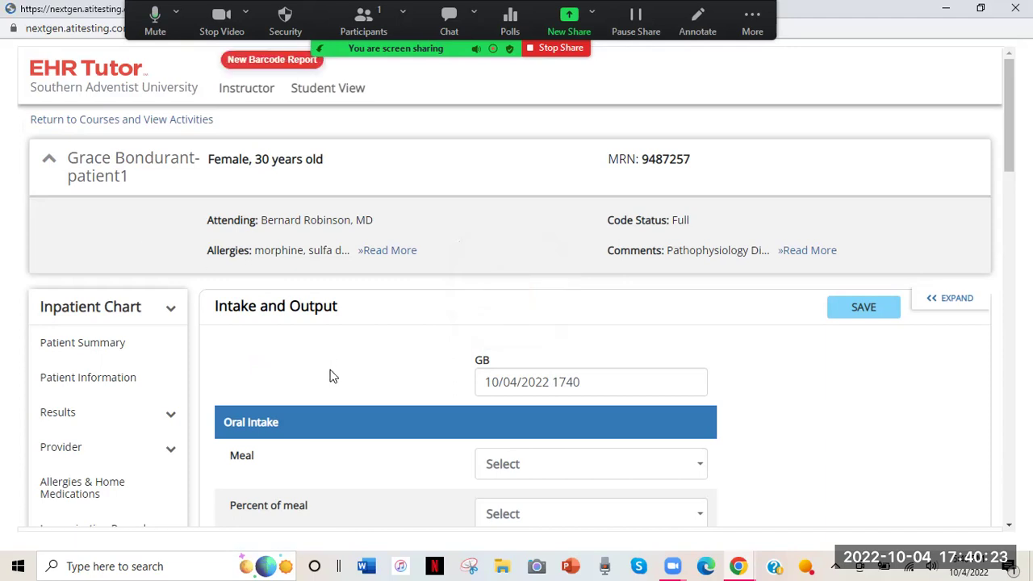
pyautogui.scroll(-2, 329, 367)
pyautogui.scroll(-1, 335, 369)
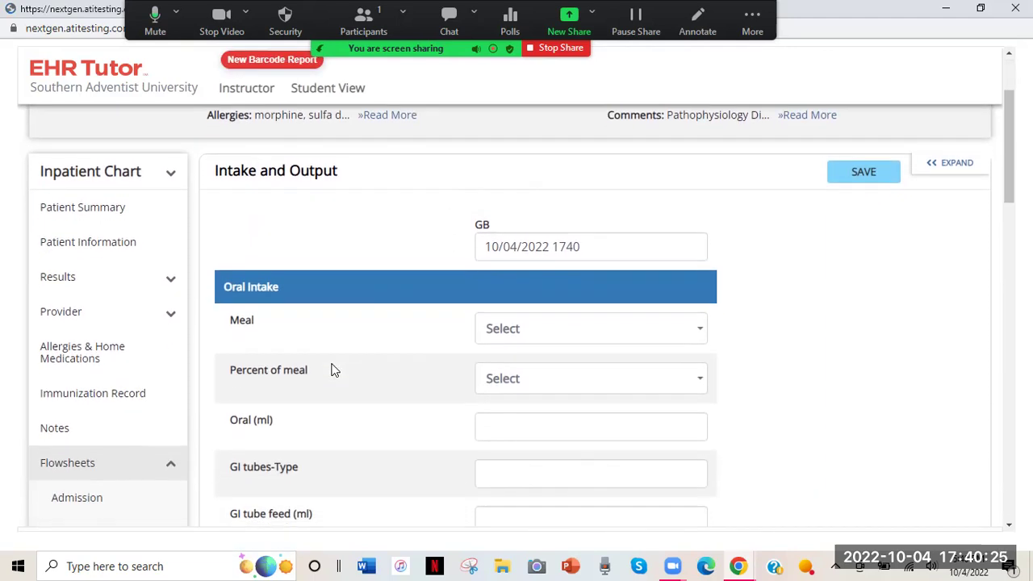
pyautogui.scroll(-2, 453, 364)
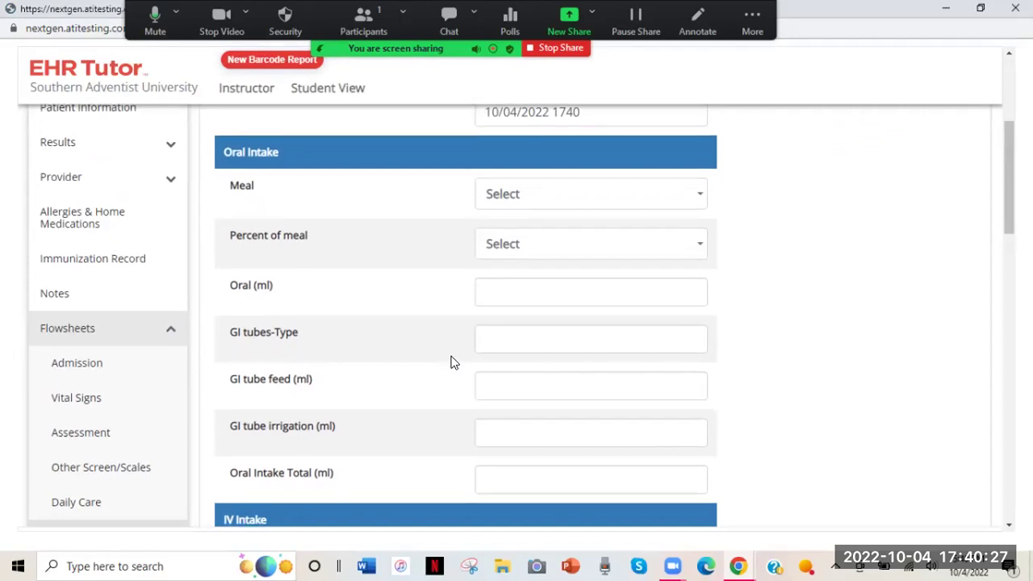
# Enter 500 ml as the Oral amount in the Oral Intake section.
pyautogui.click(503, 279)
pyautogui.write('500')
pyautogui.click(853, 332)
pyautogui.scroll(-7, 853, 332)
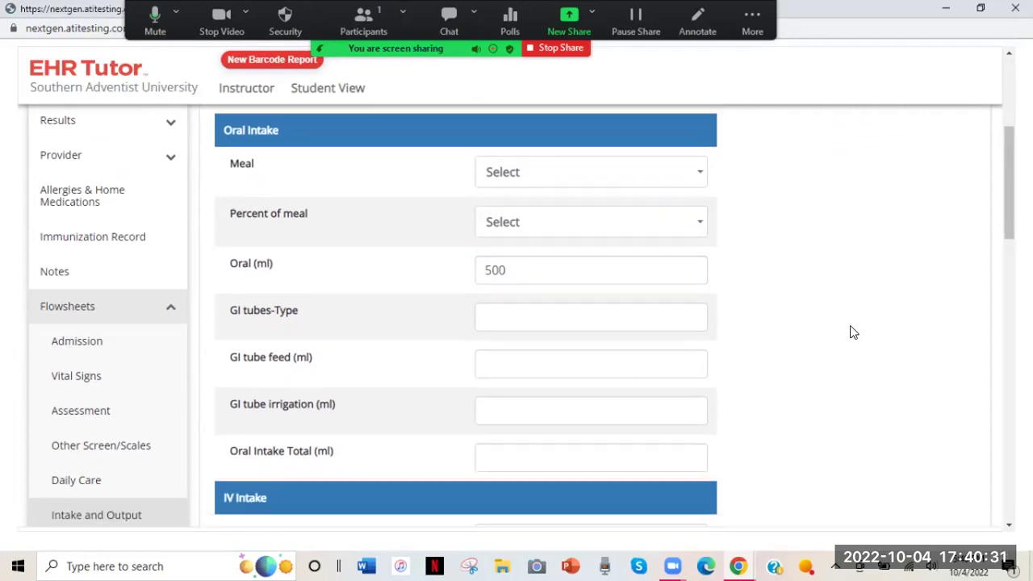
pyautogui.scroll(5, 853, 326)
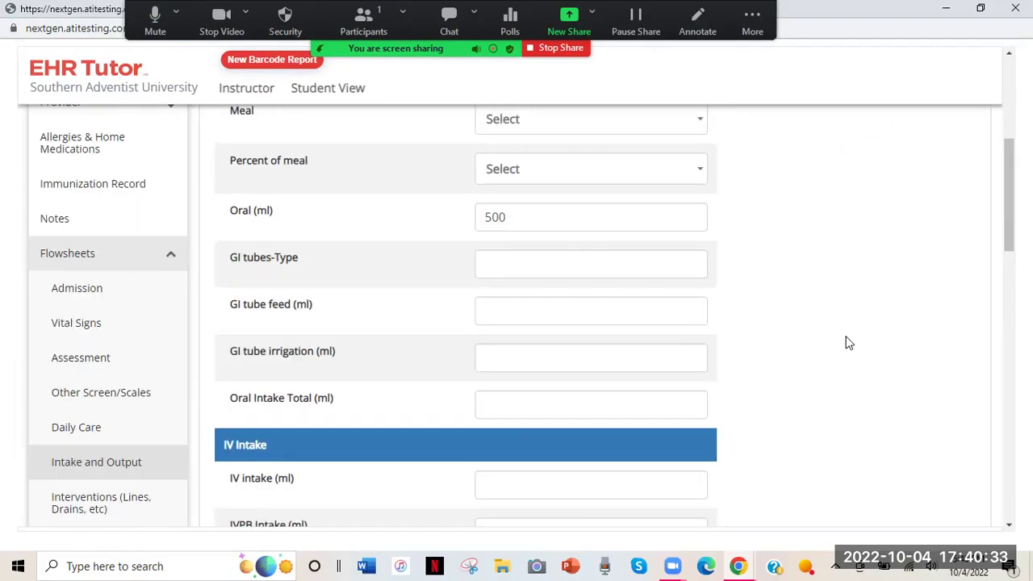
pyautogui.scroll(3, 847, 333)
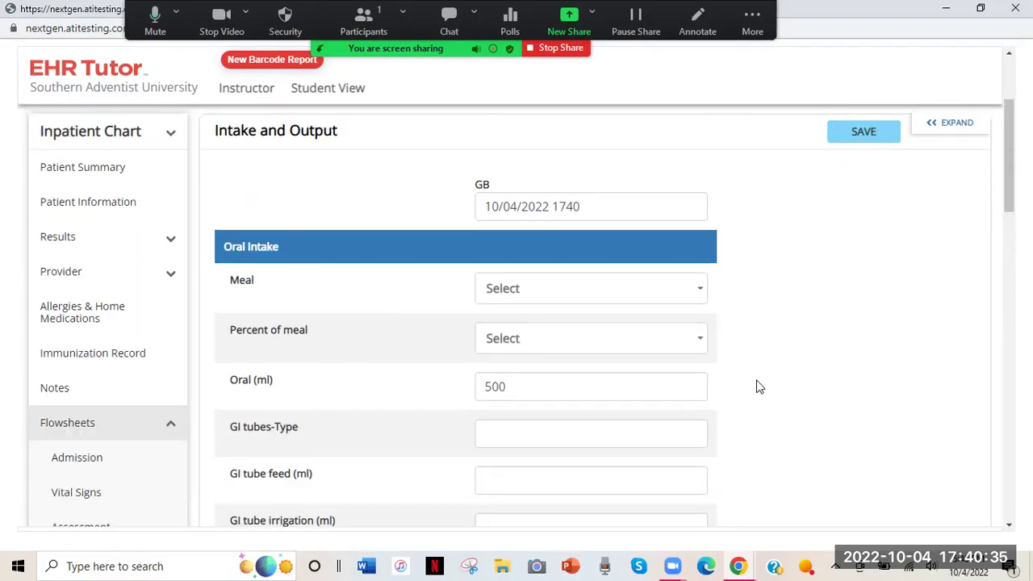
# Enter 1000 ml as the IV intake in the IV Intake section.
pyautogui.scroll(-8, 747, 376)
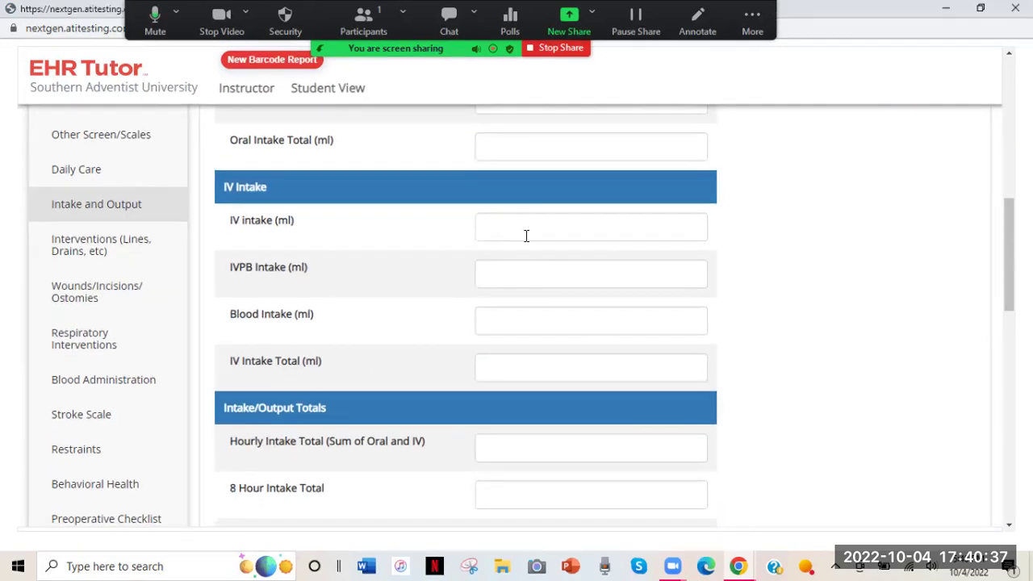
pyautogui.click(569, 232)
pyautogui.click(572, 266)
# Enter 300 ml of voided urine in the Output section, using the previously entered value.
pyautogui.scroll(-4, 804, 337)
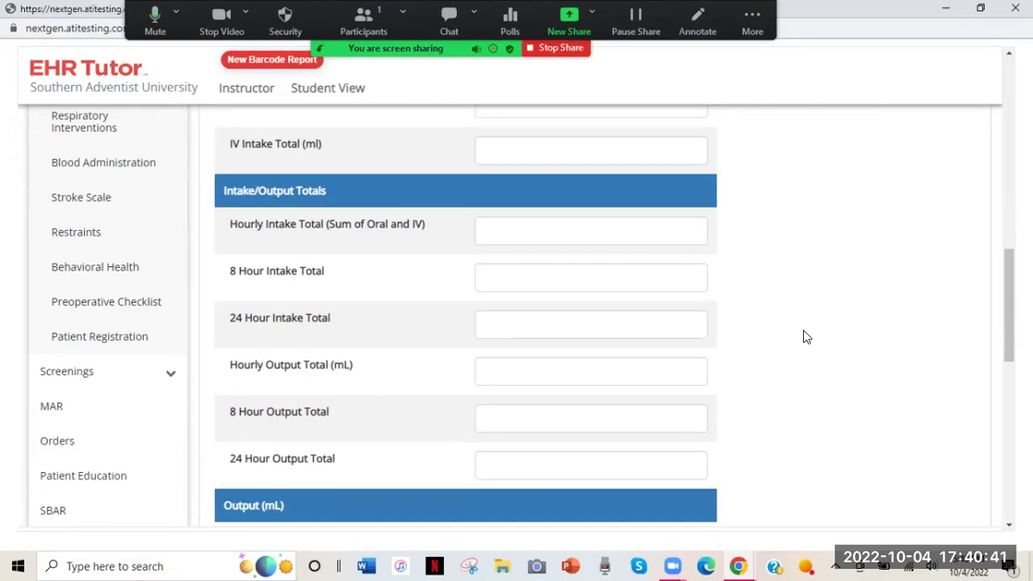
pyautogui.scroll(-6, 443, 411)
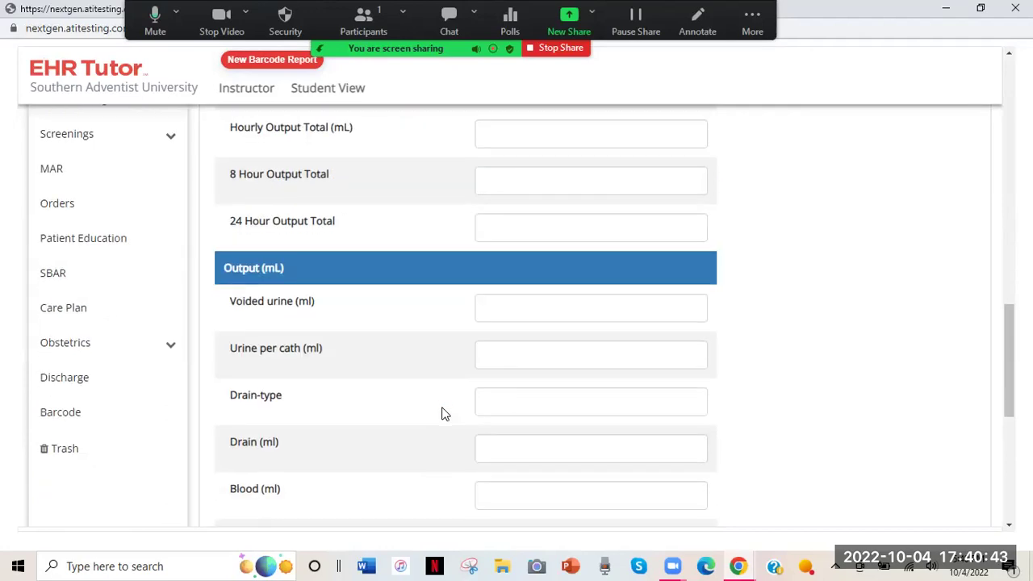
pyautogui.click(493, 207)
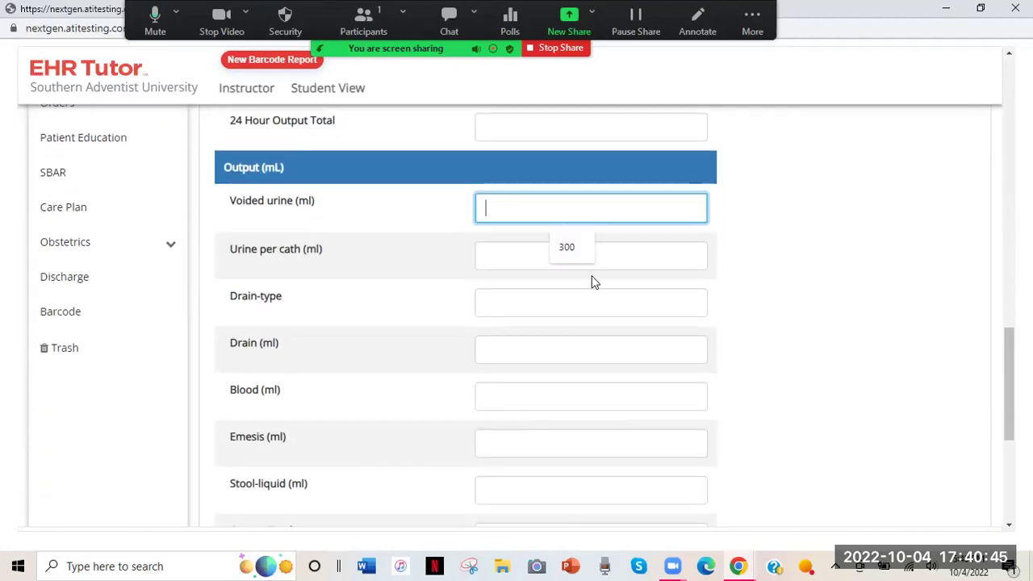
pyautogui.click(580, 252)
# Save the Intake and Output flowsheet and review the saved intake entries.
pyautogui.scroll(-3, 830, 385)
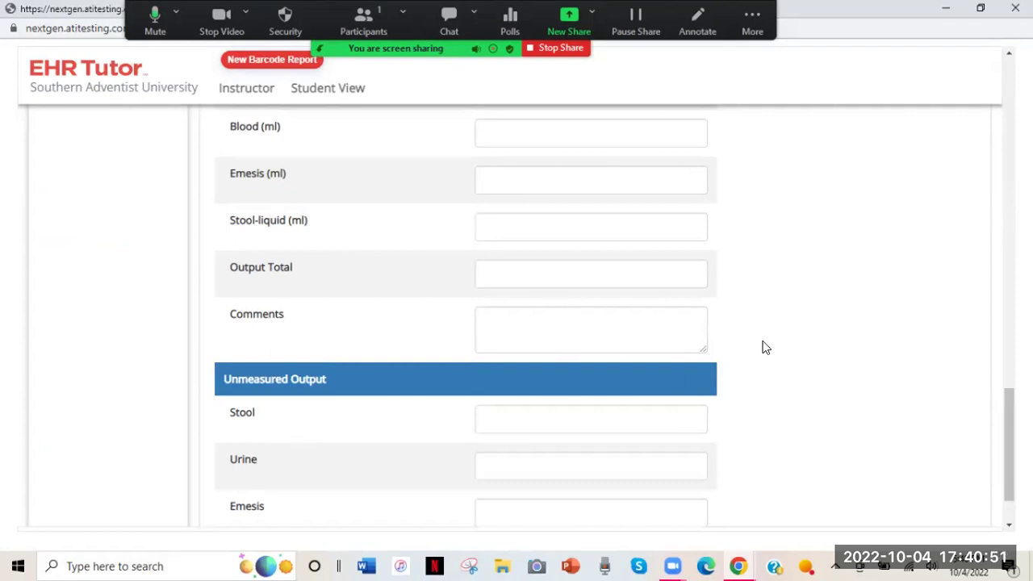
pyautogui.scroll(-1, 766, 347)
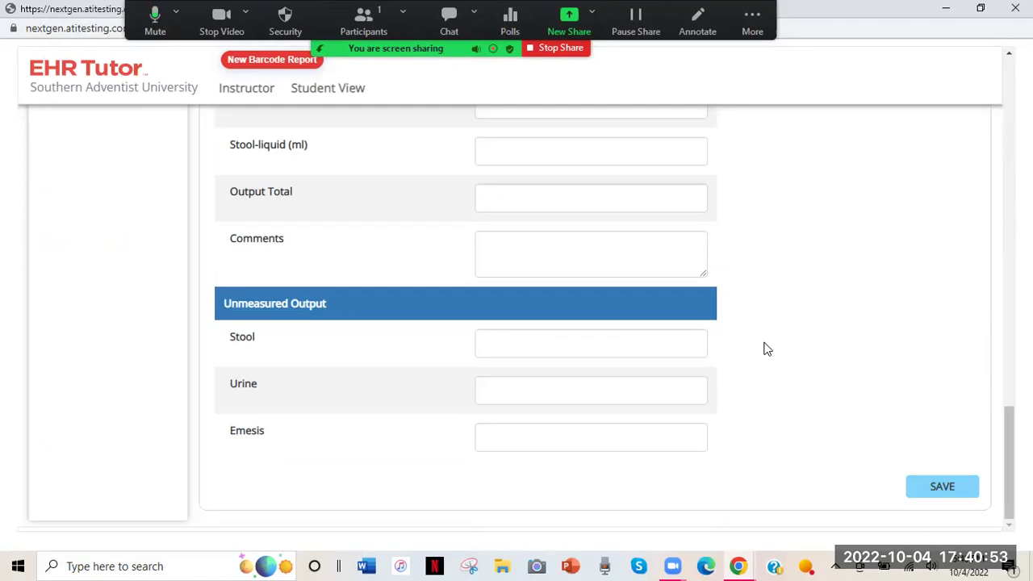
pyautogui.click(926, 487)
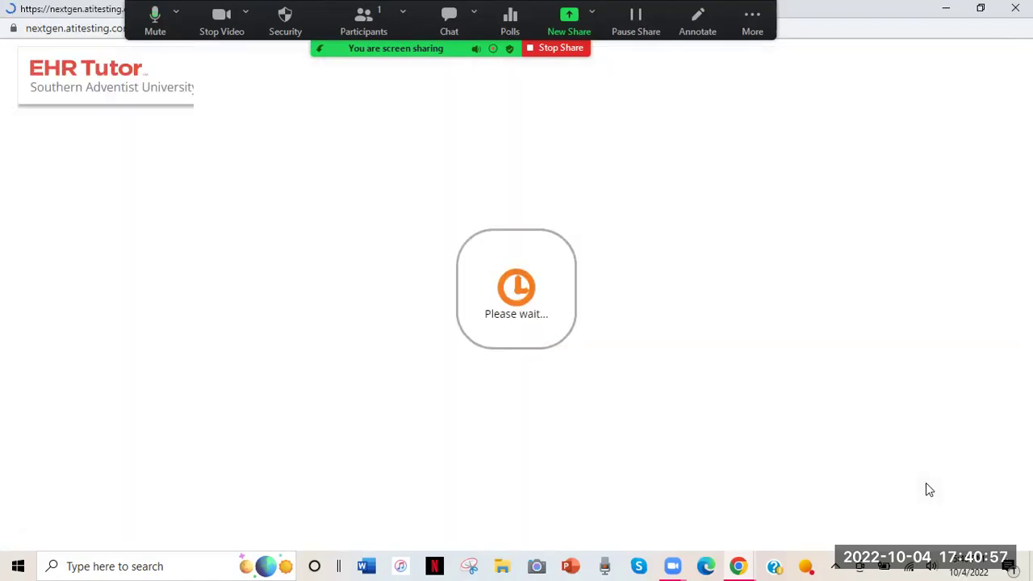
pyautogui.scroll(-3, 595, 482)
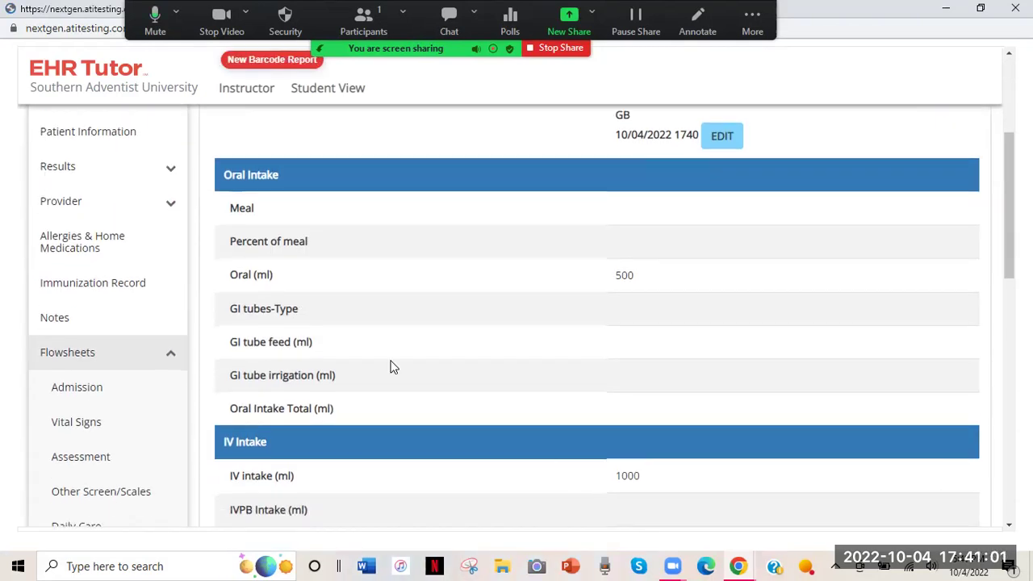
pyautogui.scroll(-1, 390, 367)
pyautogui.scroll(-1, 390, 367)
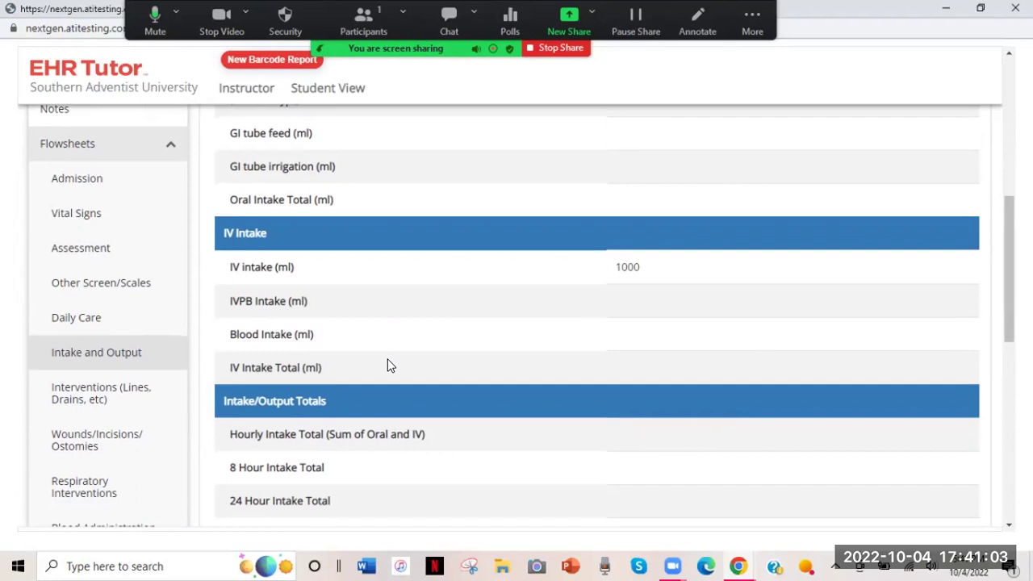
pyautogui.scroll(-1, 387, 364)
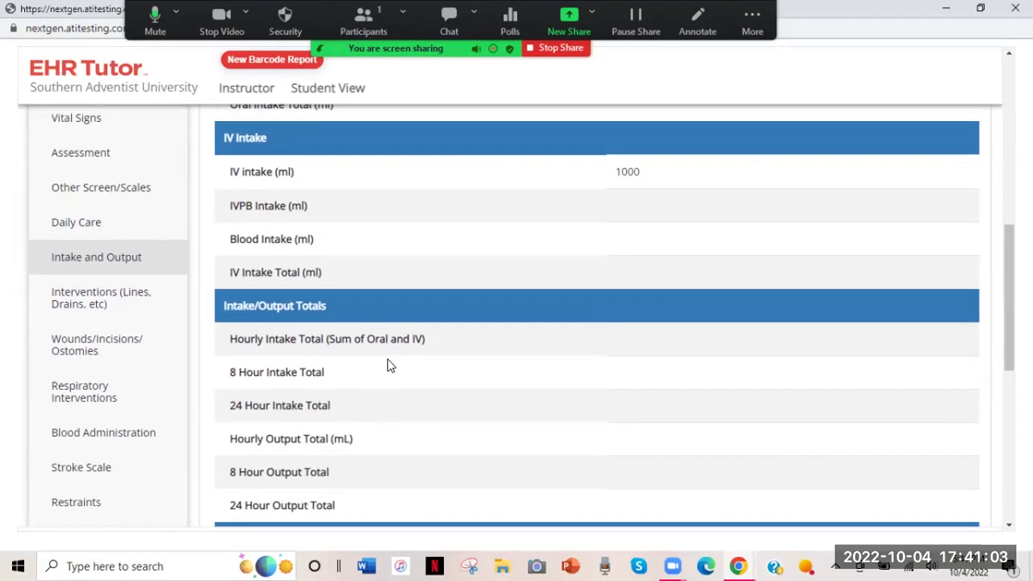
# Open the Daily Care flowsheet and set Armbands to Patient ID and Allergy.
pyautogui.click(65, 223)
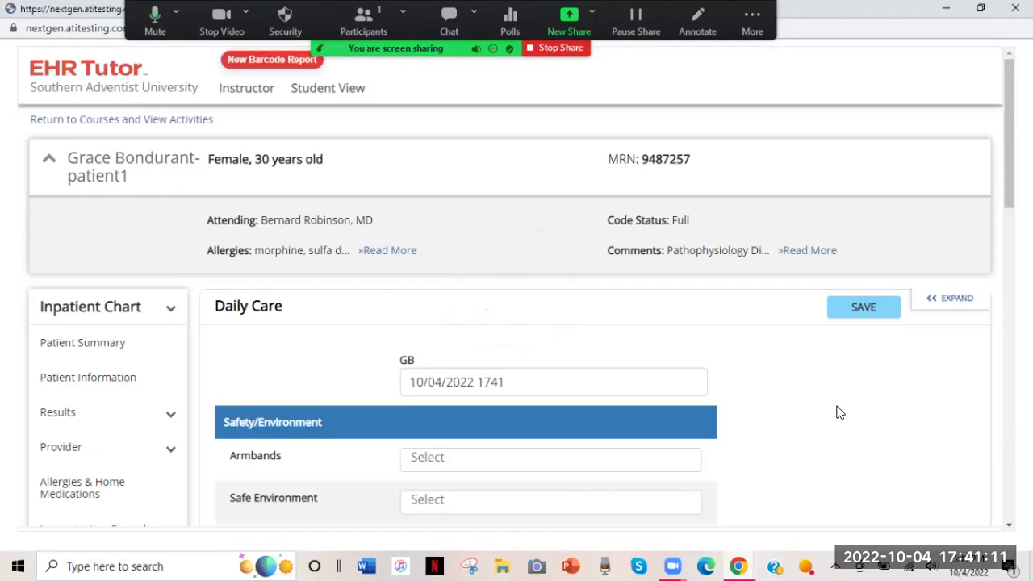
pyautogui.scroll(-2, 839, 412)
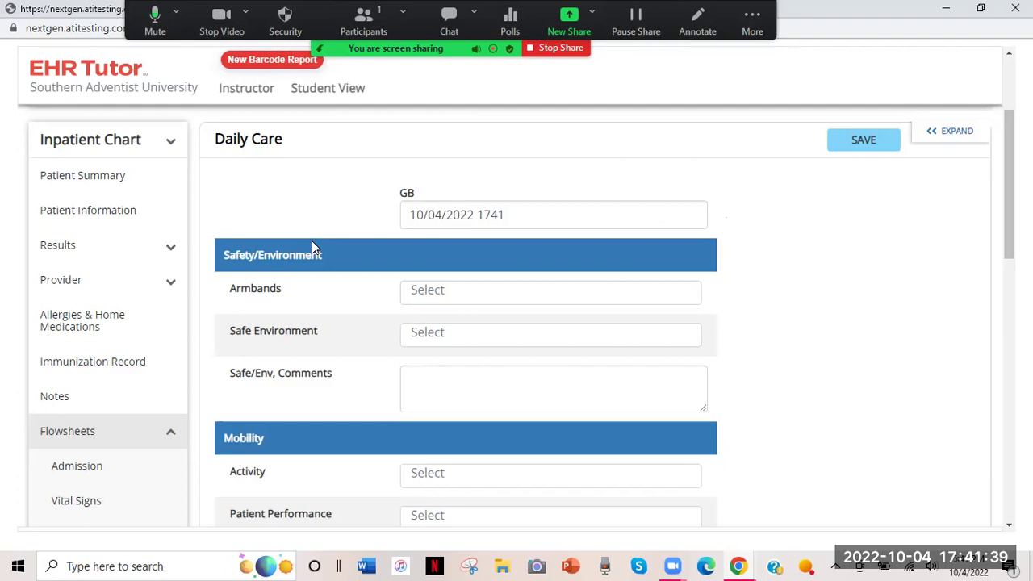
pyautogui.click(476, 296)
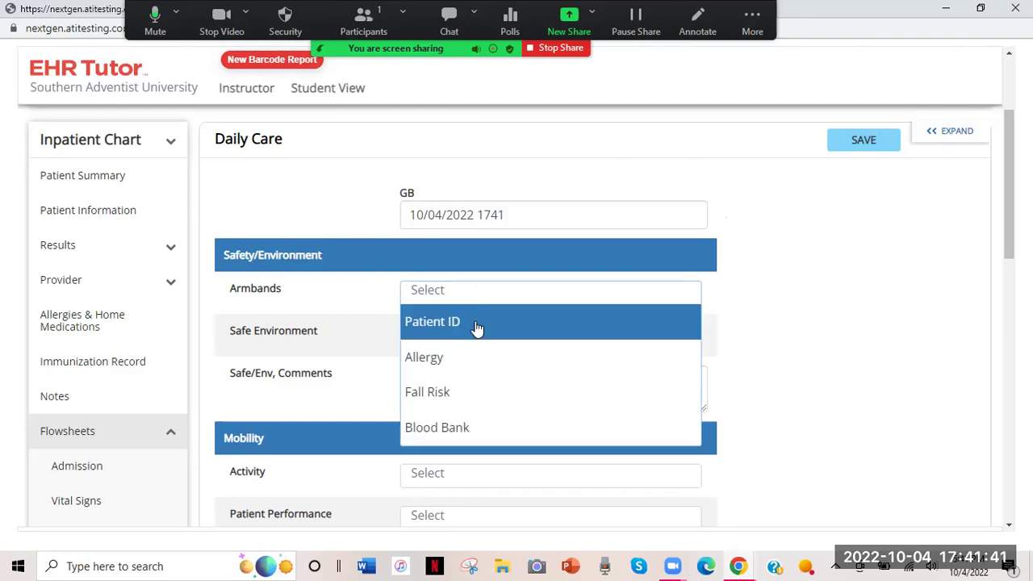
pyautogui.click(463, 326)
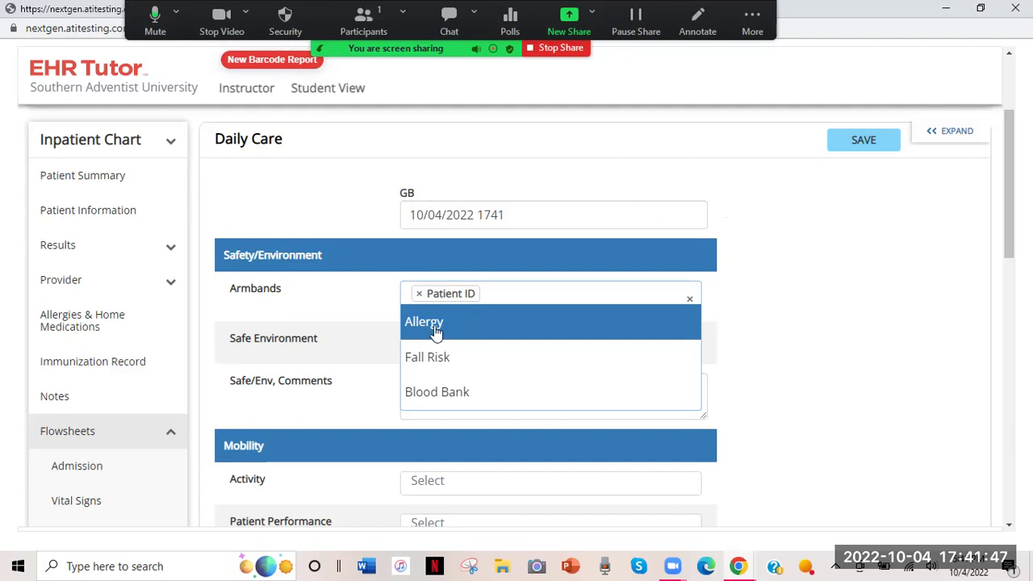
pyautogui.click(436, 332)
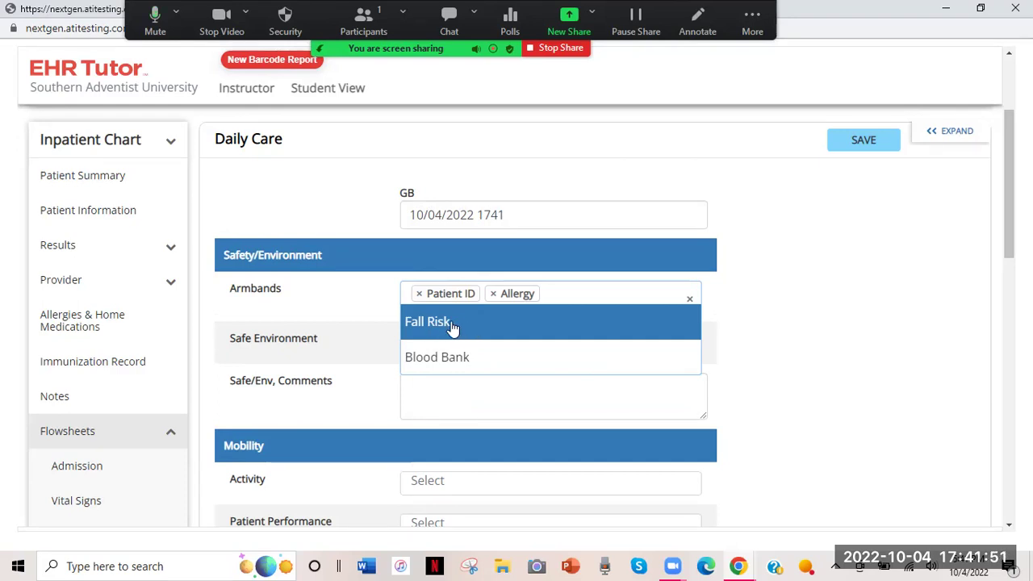
pyautogui.click(784, 296)
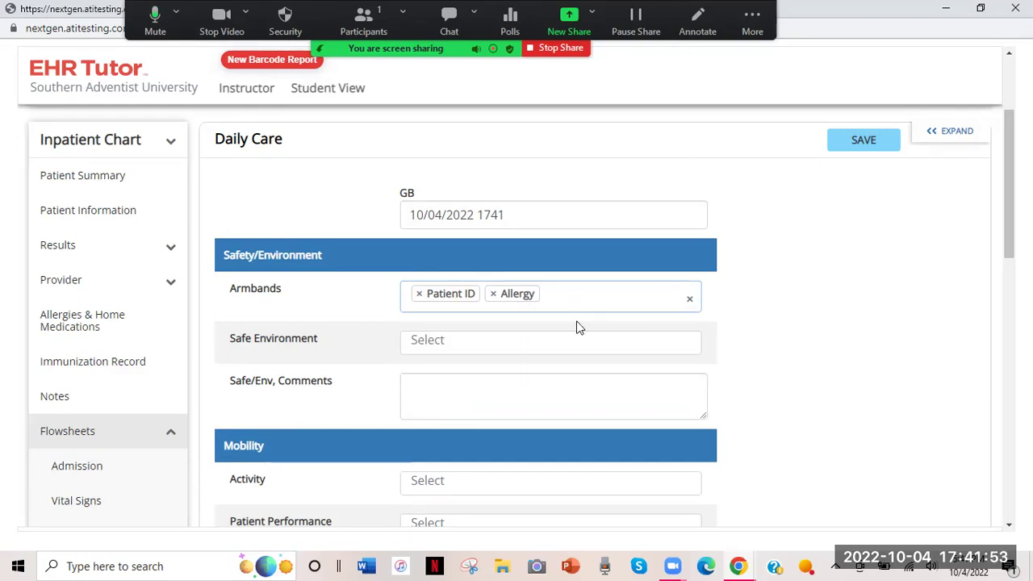
# Set Safe Environment to call light within reach, overbed table and personal items within reach, bed in low position and locked, and side rails up X2.
pyautogui.click(480, 342)
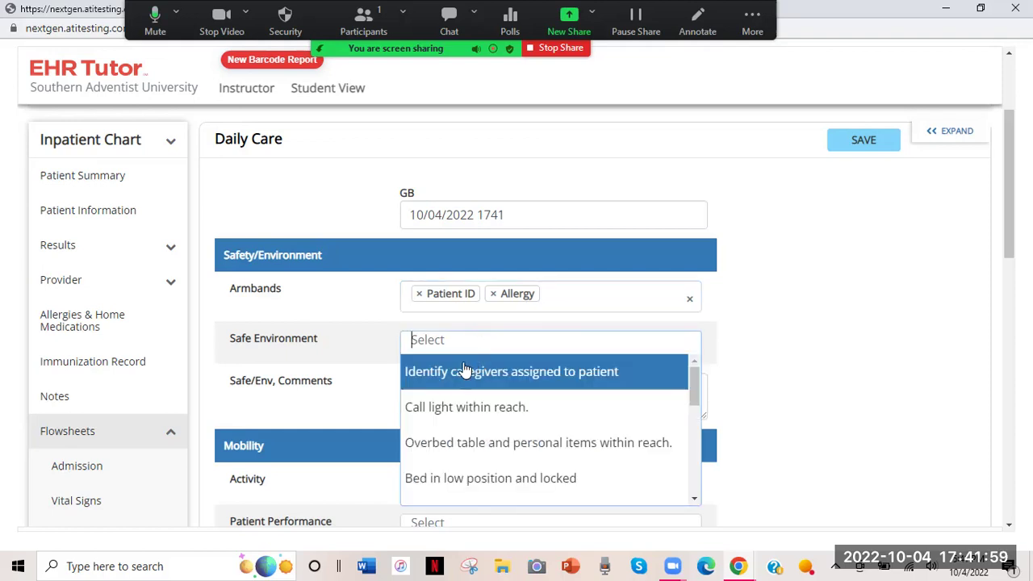
pyautogui.click(464, 410)
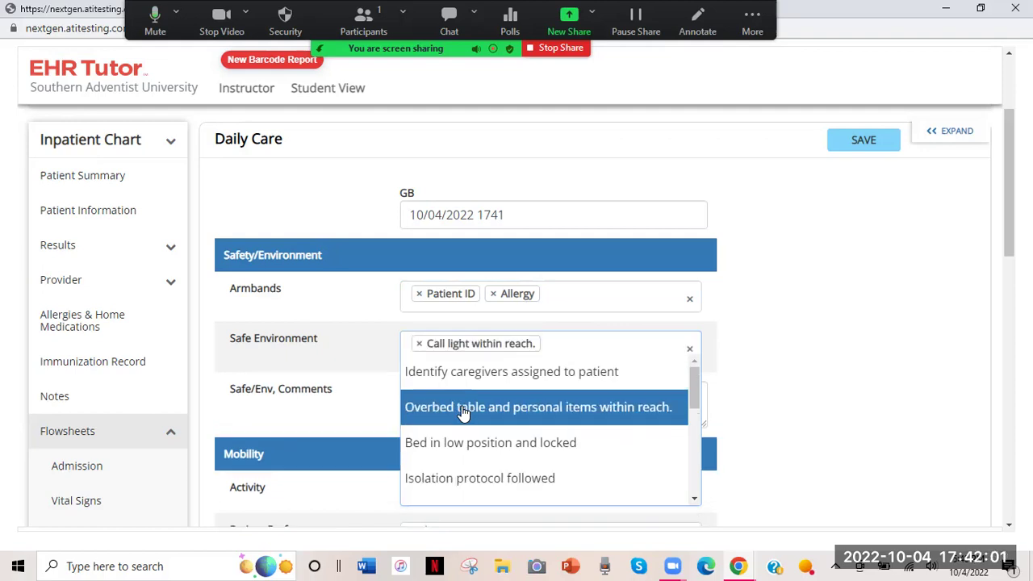
pyautogui.click(581, 413)
pyautogui.click(517, 414)
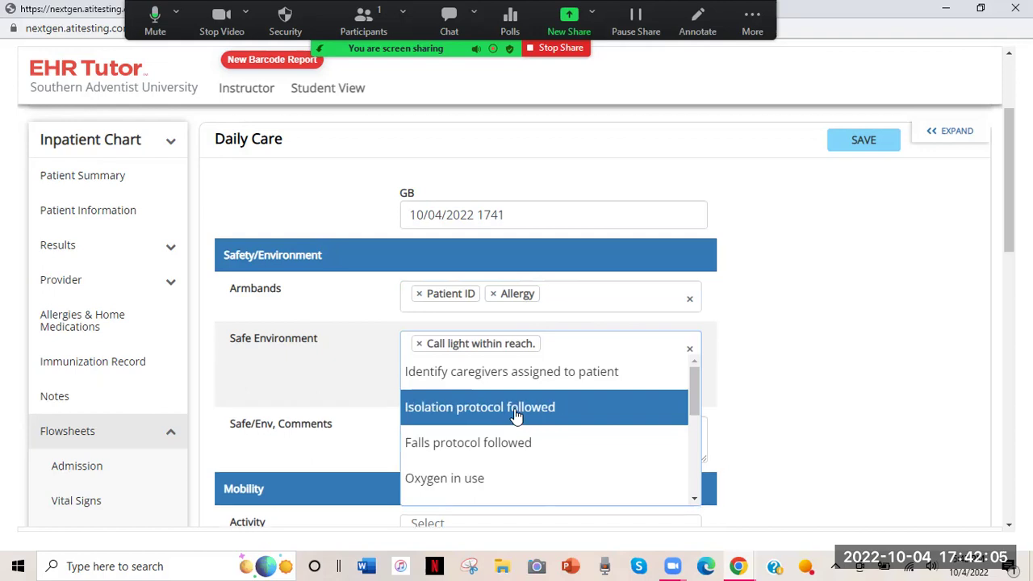
pyautogui.scroll(-3, 516, 436)
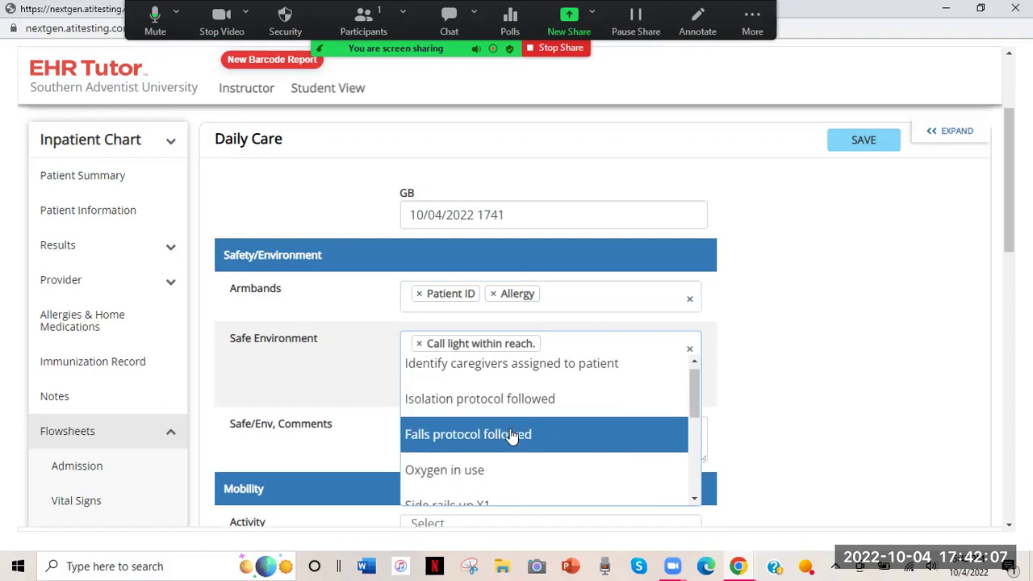
pyautogui.scroll(3, 479, 436)
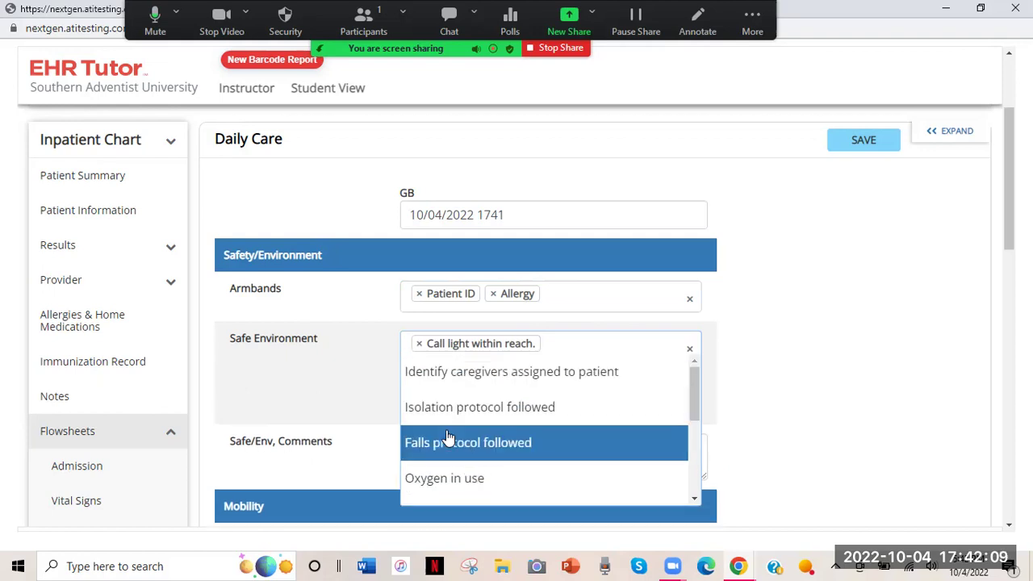
# Look through the remaining Safe Environment options and add "Personal alarms on (specify in comments)".
pyautogui.scroll(-5, 448, 437)
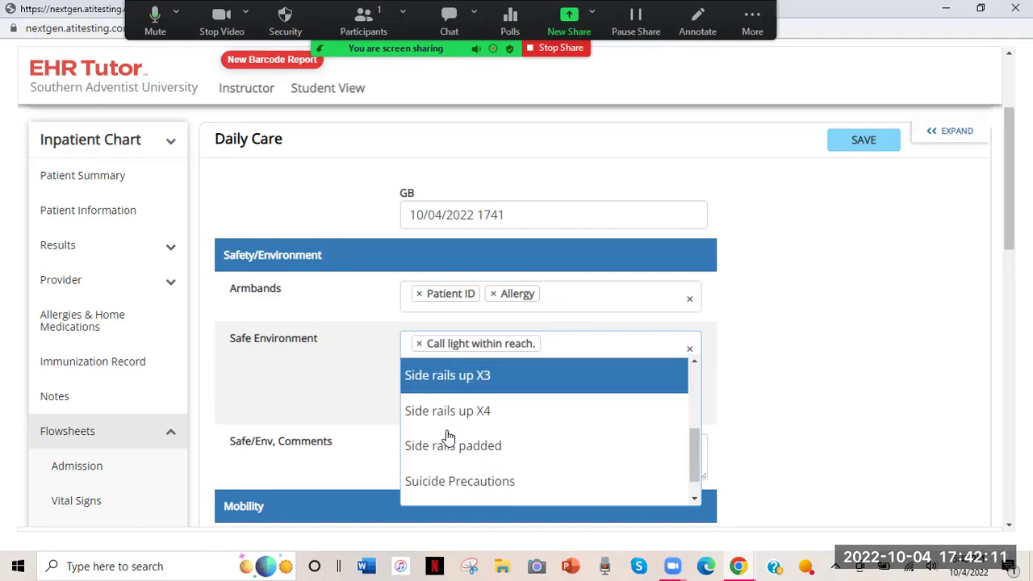
pyautogui.scroll(-1, 449, 437)
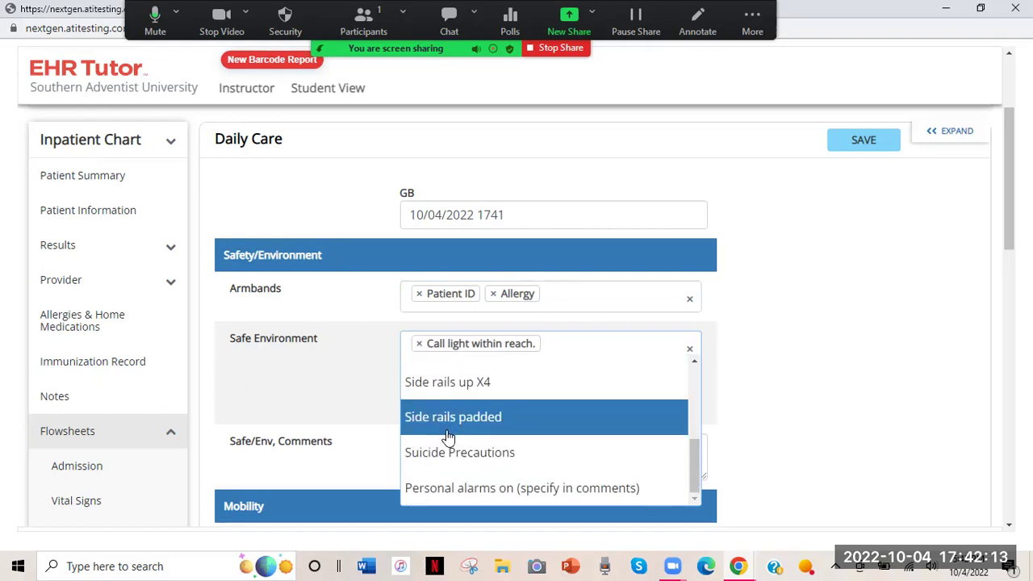
pyautogui.scroll(4, 449, 437)
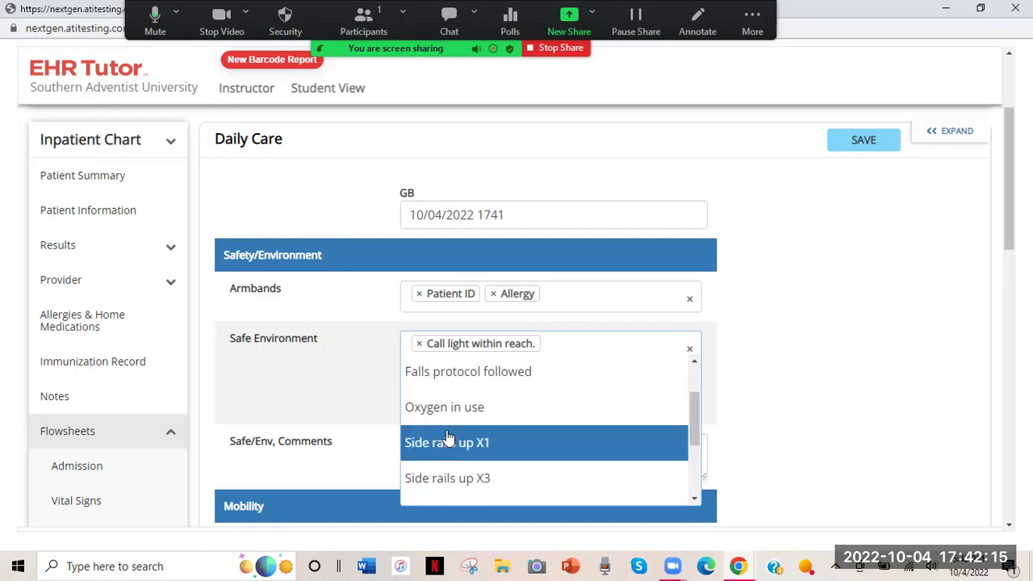
pyautogui.scroll(1, 448, 437)
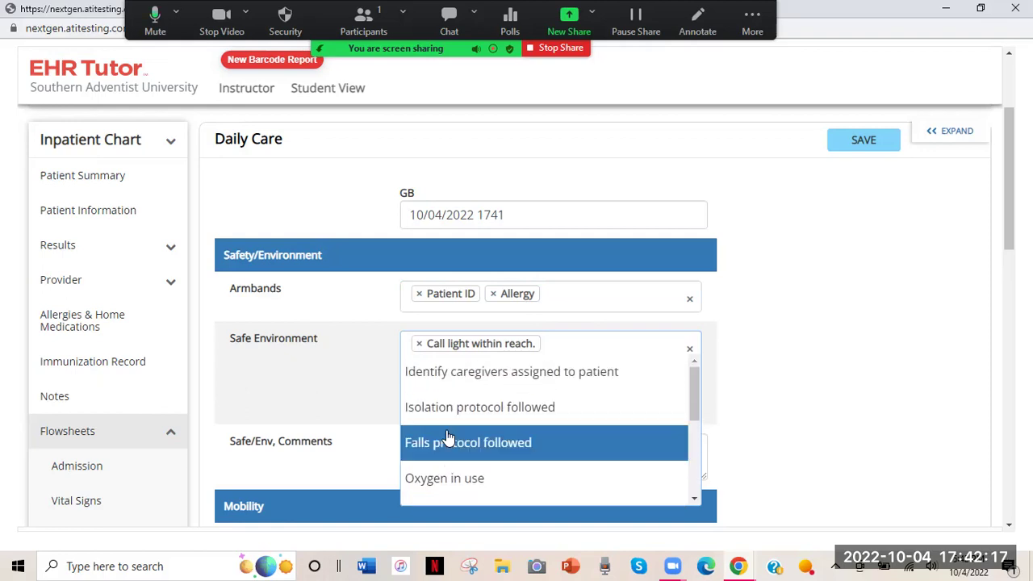
pyautogui.scroll(-5, 448, 437)
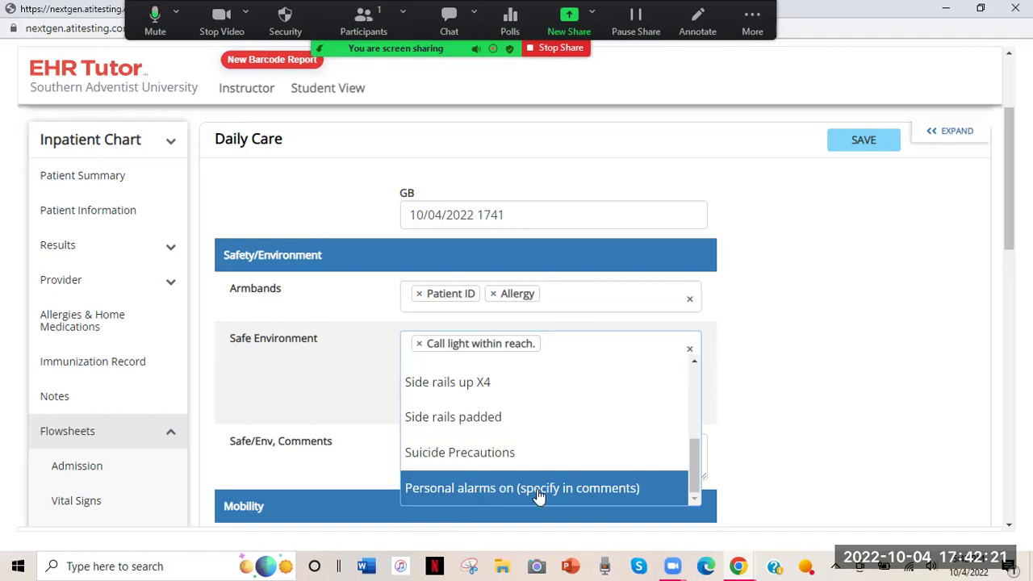
pyautogui.scroll(5, 539, 491)
pyautogui.click(809, 401)
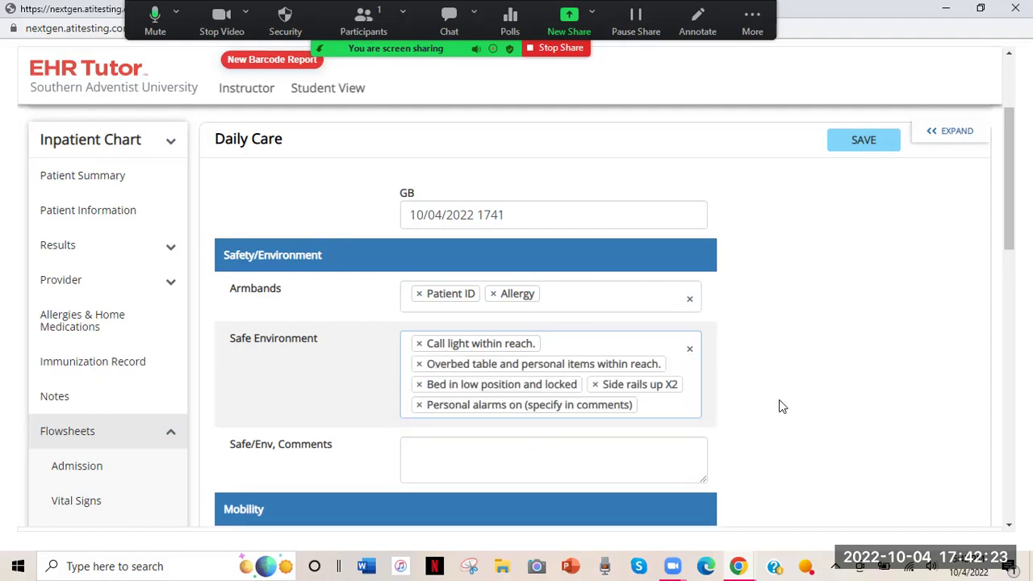
# Enter "bed alarm" in the Safe/Env comments.
pyautogui.click(506, 459)
pyautogui.write('bed alar')
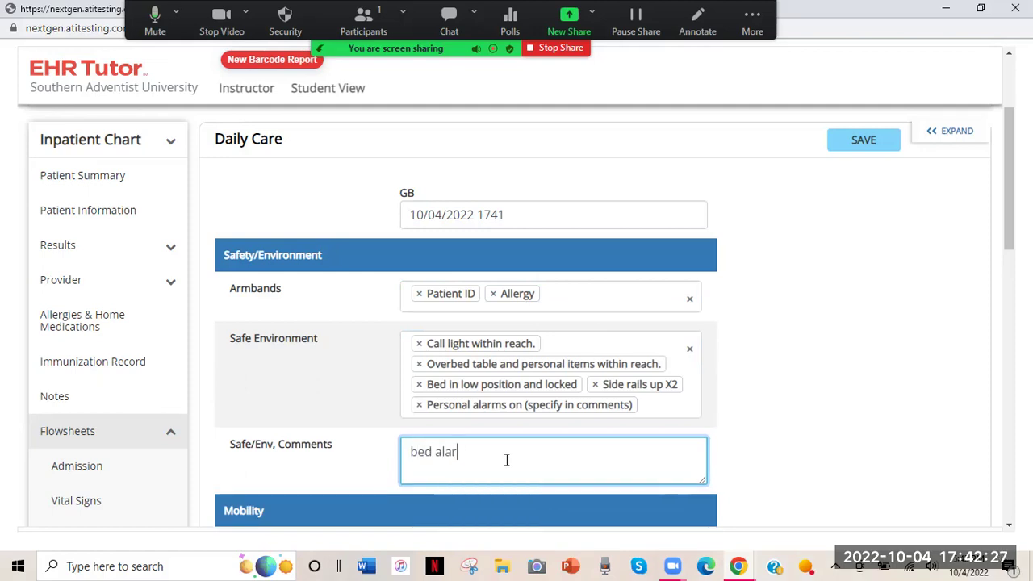
pyautogui.write('m')
pyautogui.click(859, 376)
# Set the Mobility section's Activity to "Up ad lib".
pyautogui.scroll(-2, 861, 377)
pyautogui.scroll(-3, 860, 377)
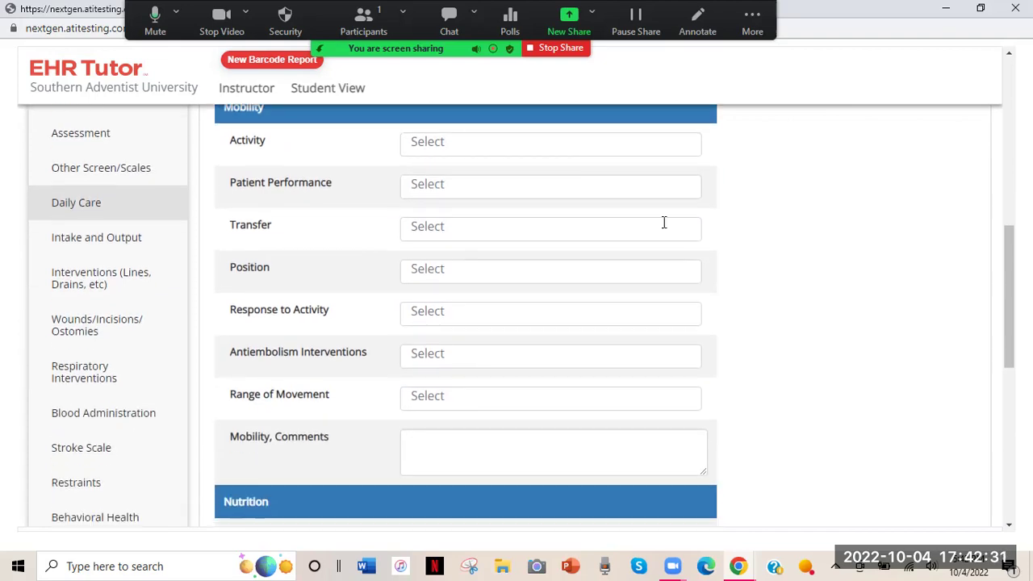
pyautogui.click(459, 143)
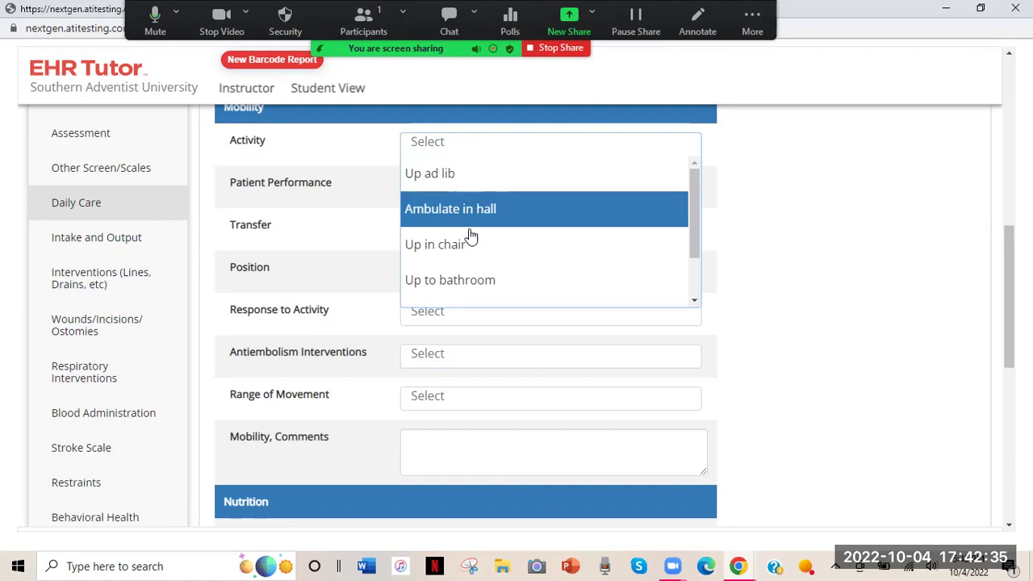
pyautogui.scroll(-1, 487, 244)
pyautogui.scroll(2, 487, 245)
pyautogui.click(468, 176)
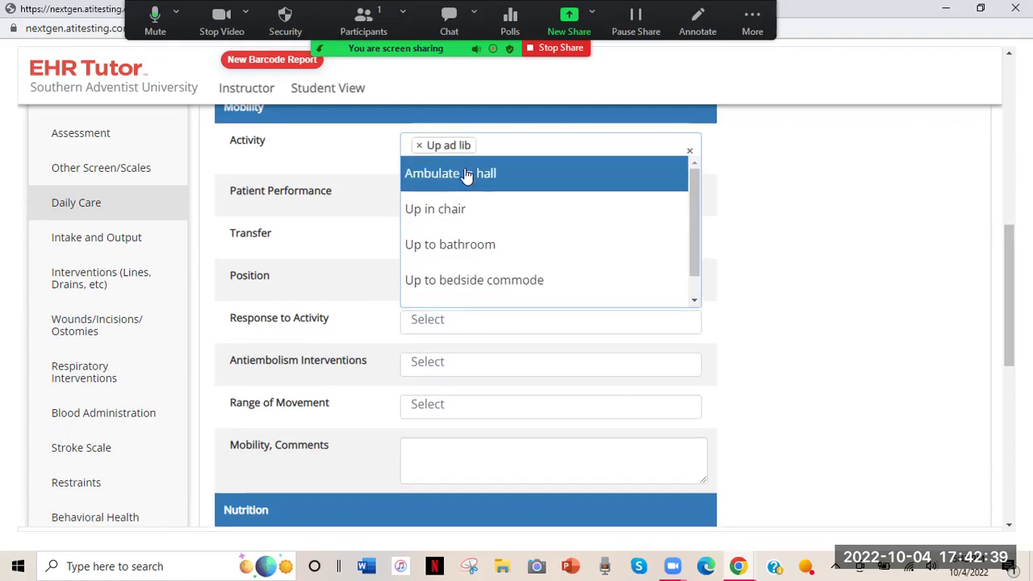
pyautogui.click(788, 196)
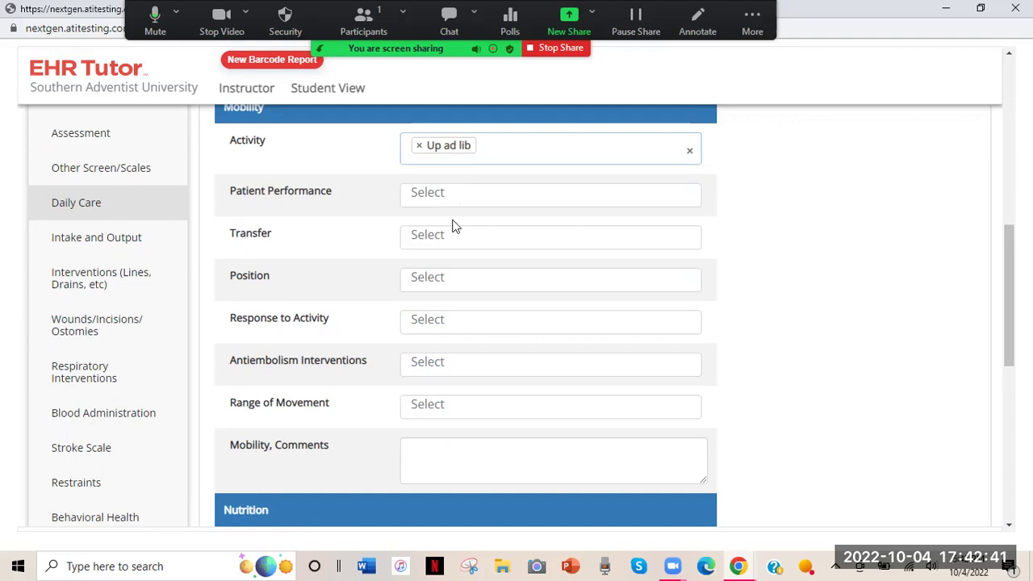
# Review the Daily Care entries in the Safety/Environment and Mobility sections, along with the entry time and patient header.
pyautogui.scroll(-2, 520, 337)
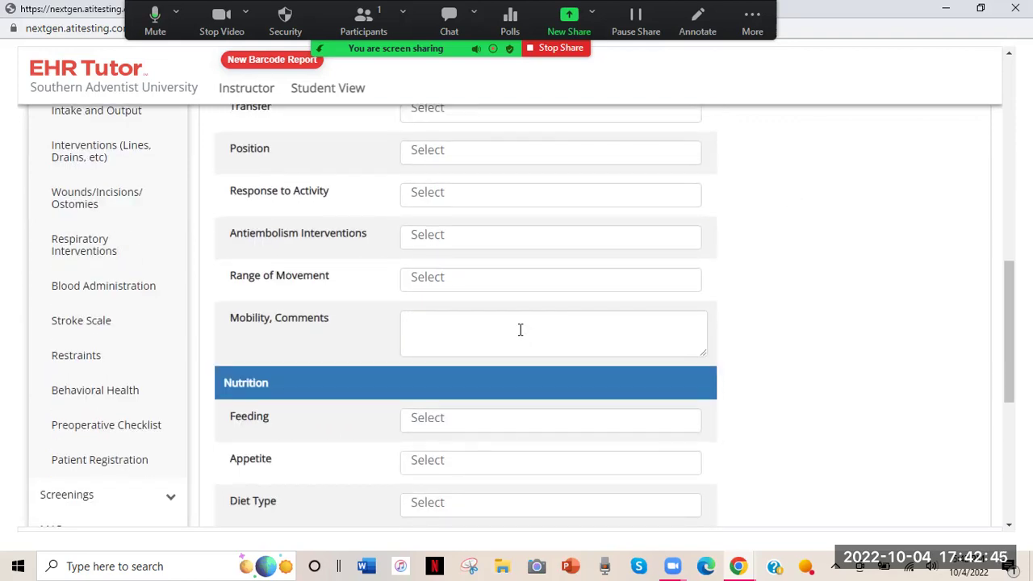
pyautogui.scroll(7, 520, 329)
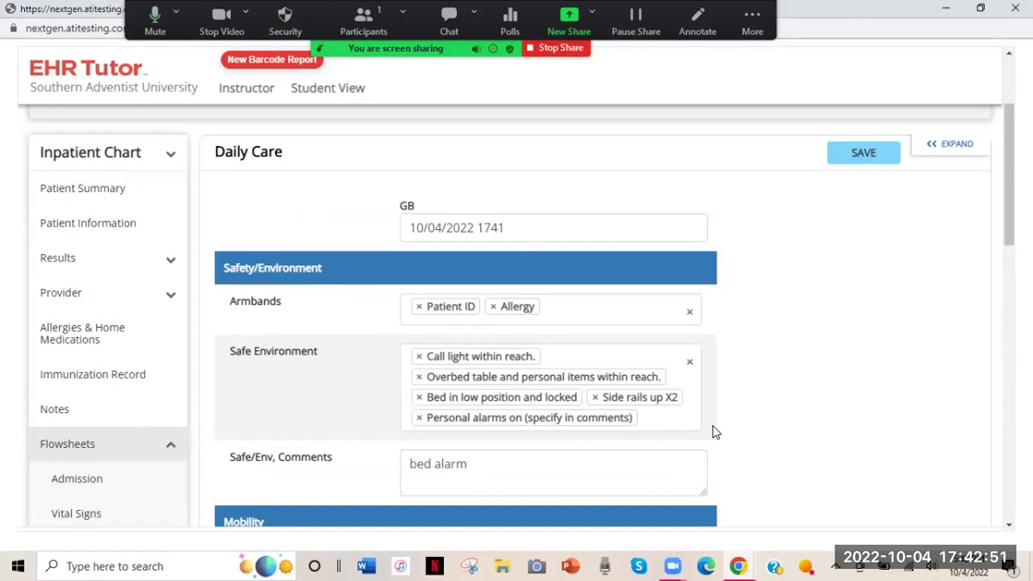
pyautogui.scroll(-1, 597, 299)
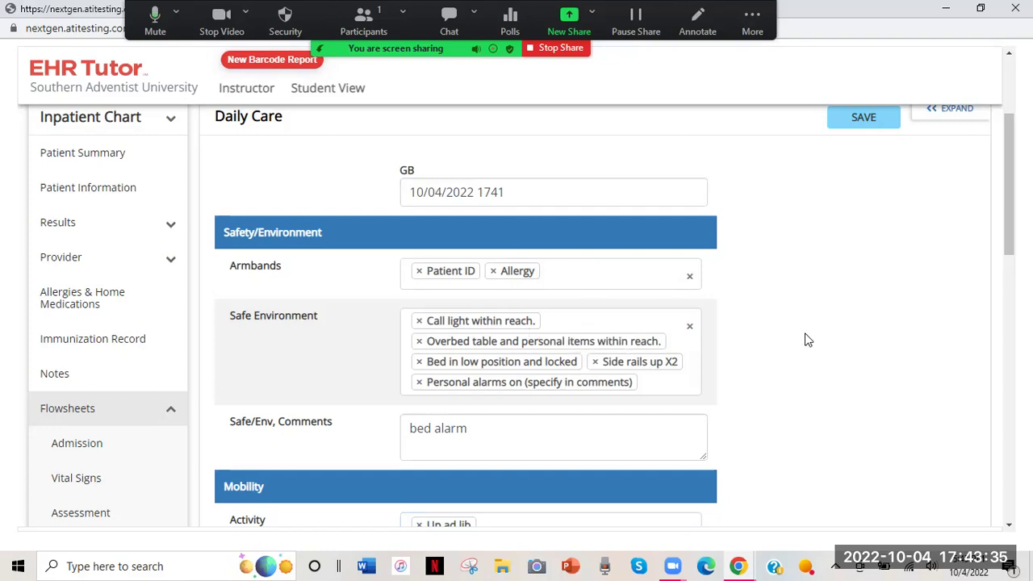
pyautogui.scroll(1, 807, 339)
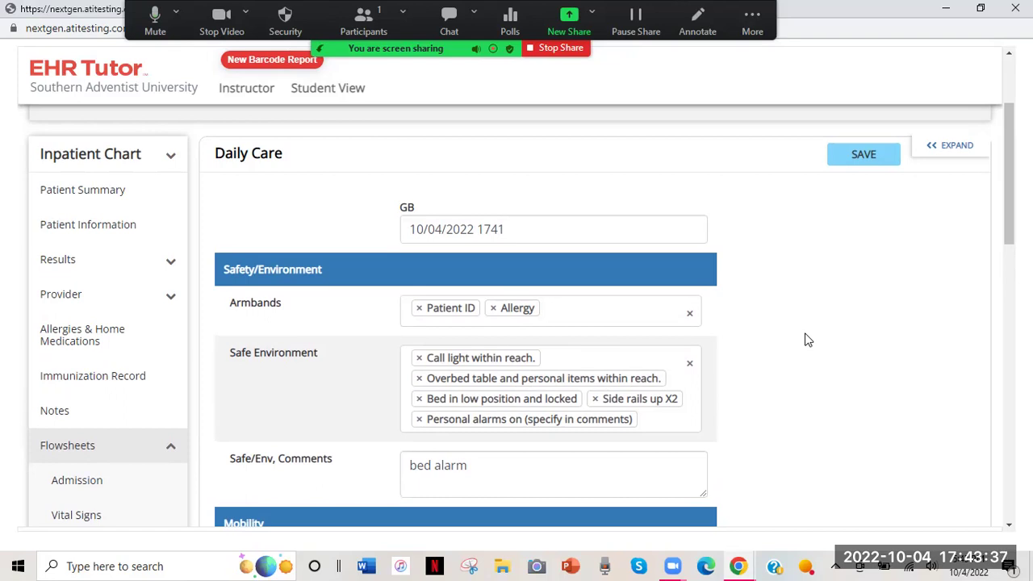
pyautogui.scroll(-1, 808, 340)
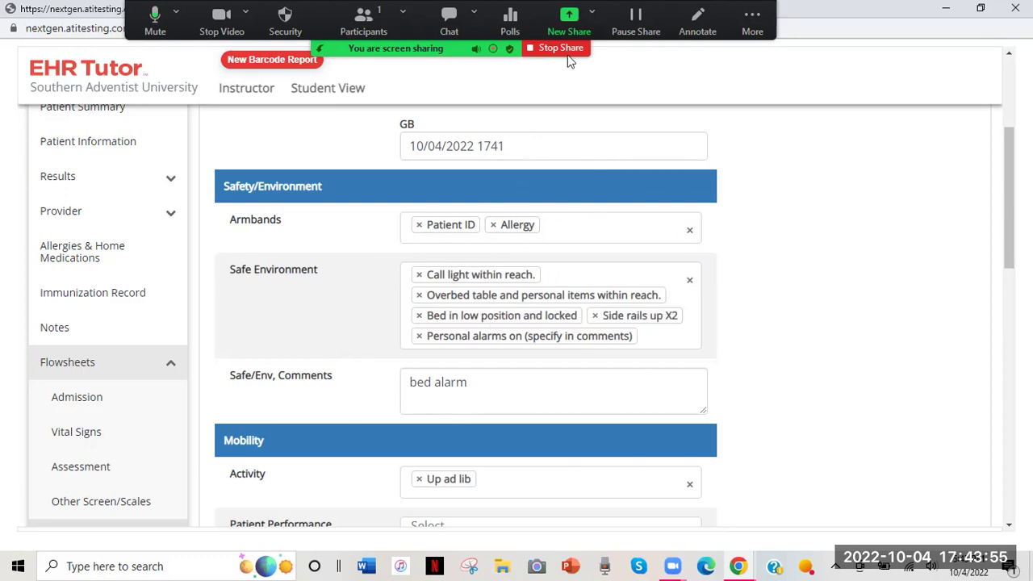
pyautogui.scroll(3, 347, 242)
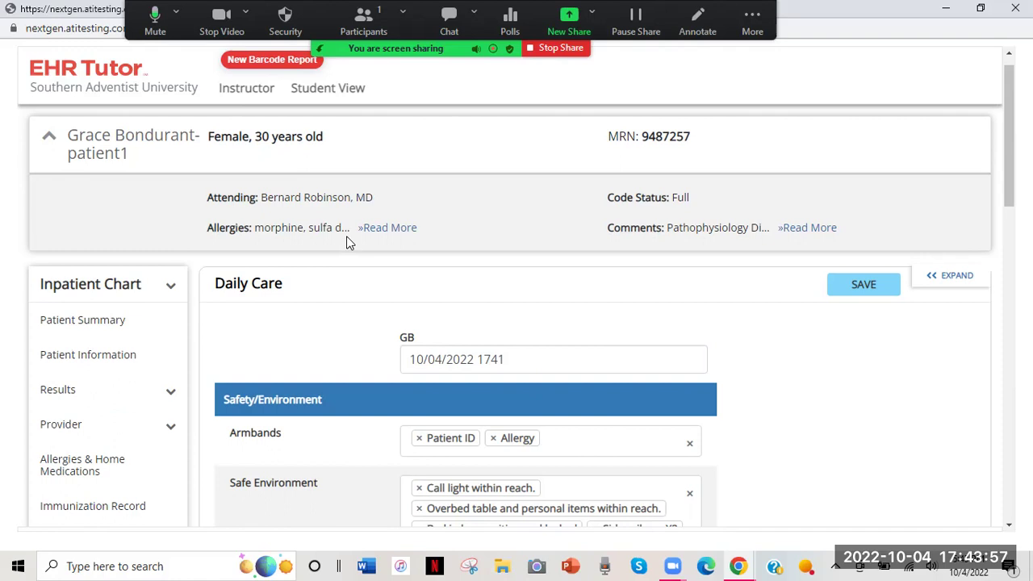
pyautogui.scroll(-2, 347, 242)
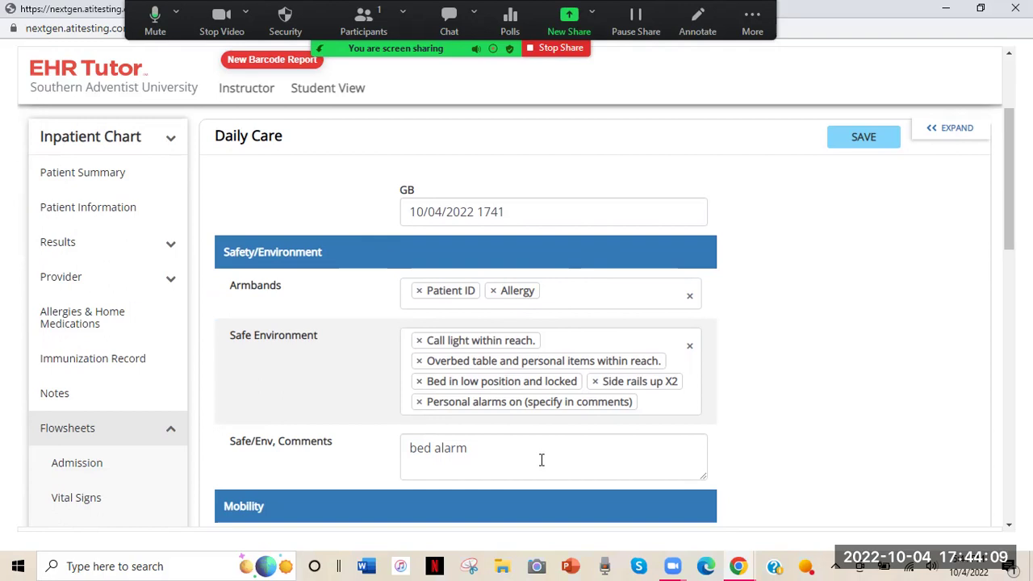
pyautogui.scroll(-2, 875, 432)
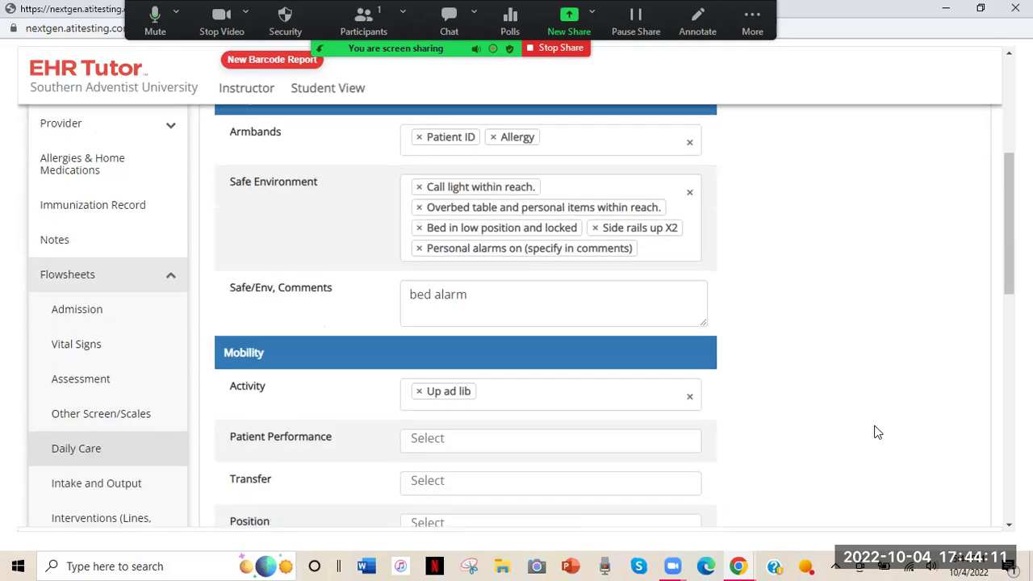
pyautogui.scroll(1, 878, 433)
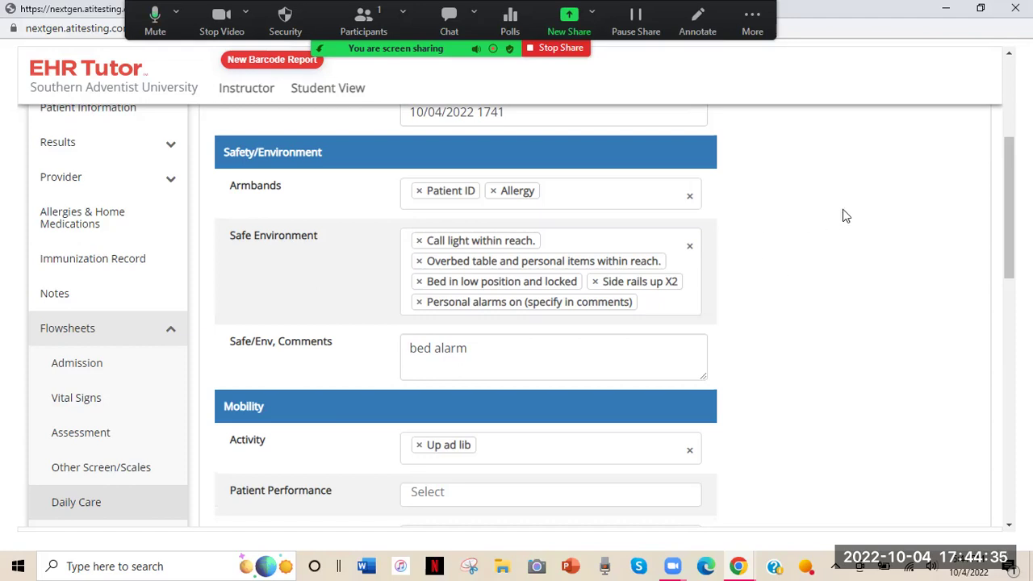
pyautogui.scroll(3, 843, 211)
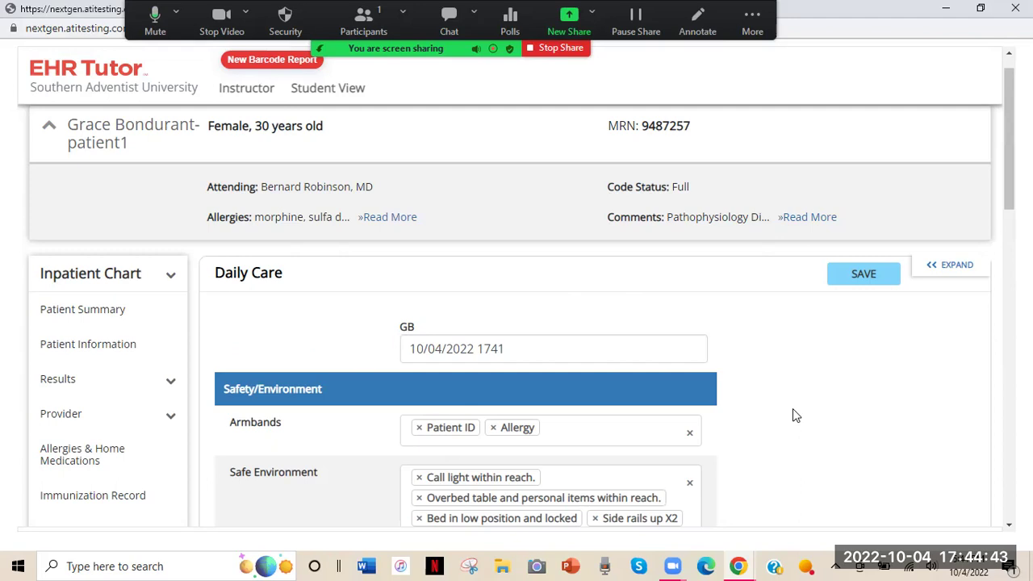
pyautogui.scroll(-2, 792, 408)
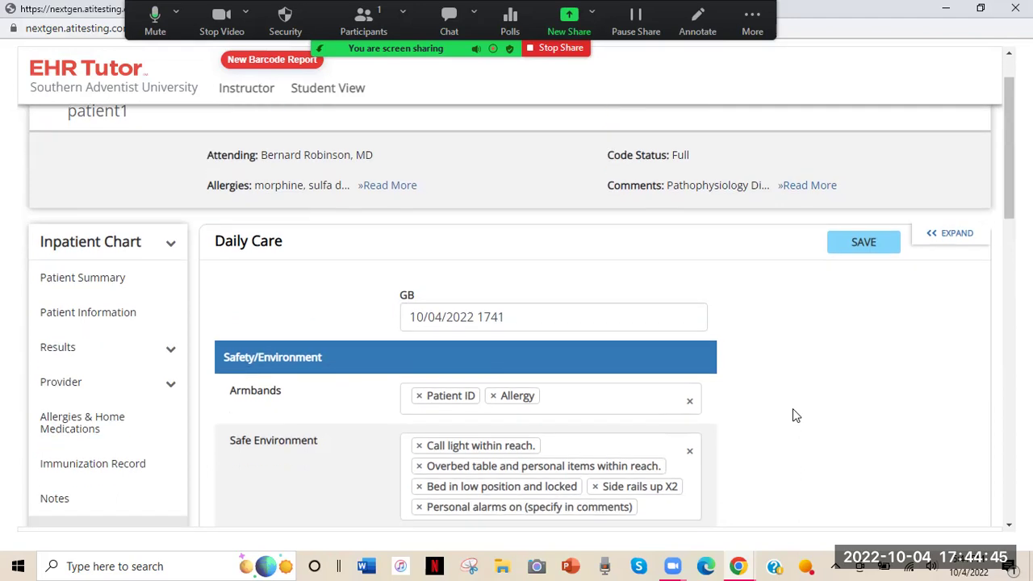
pyautogui.scroll(-2, 792, 409)
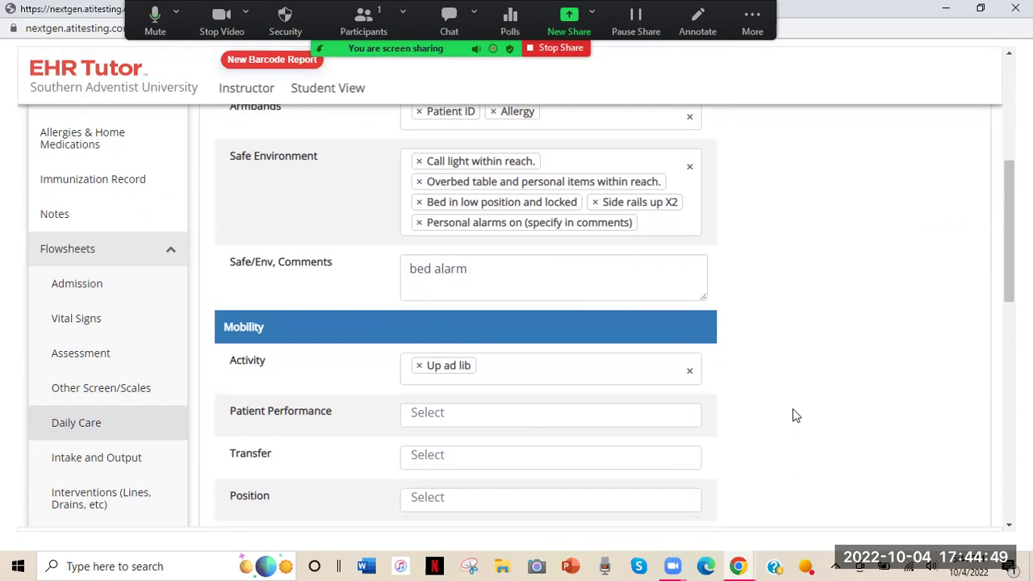
pyautogui.scroll(2, 792, 409)
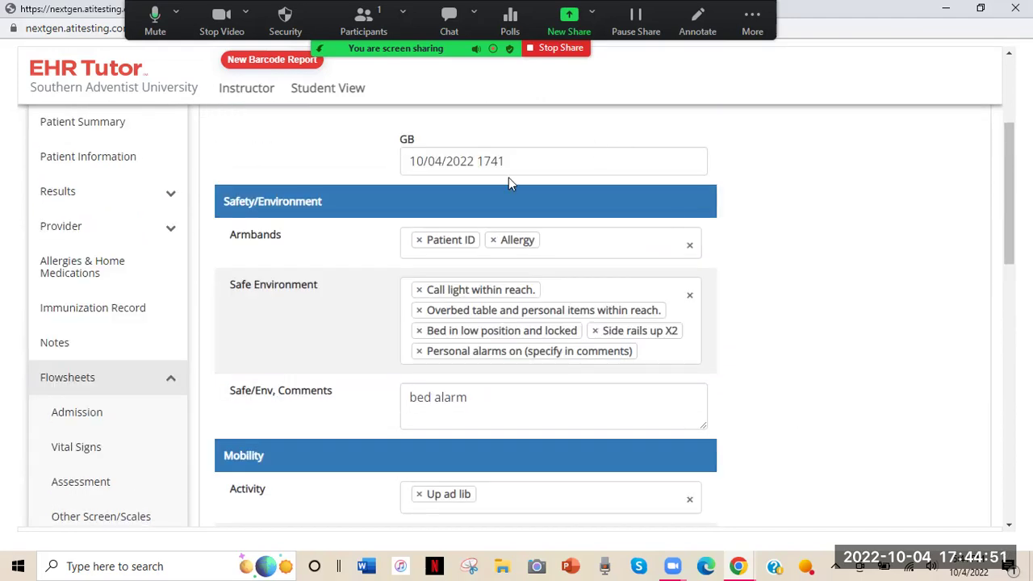
# In the Mobility section, set Patient Performance to "Independence" and Transfer to "Independent".
pyautogui.scroll(-4, 811, 350)
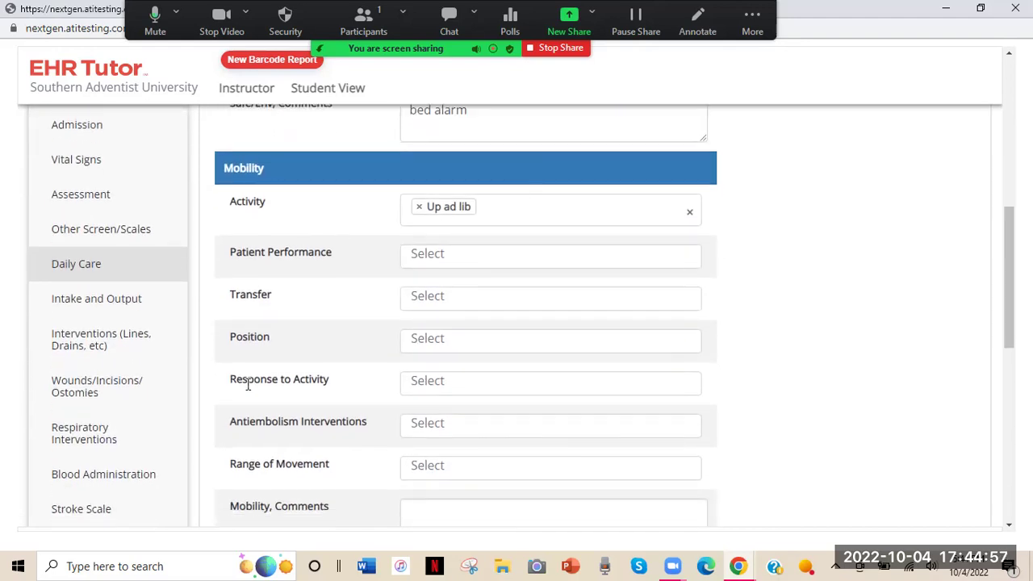
pyautogui.scroll(-1, 248, 385)
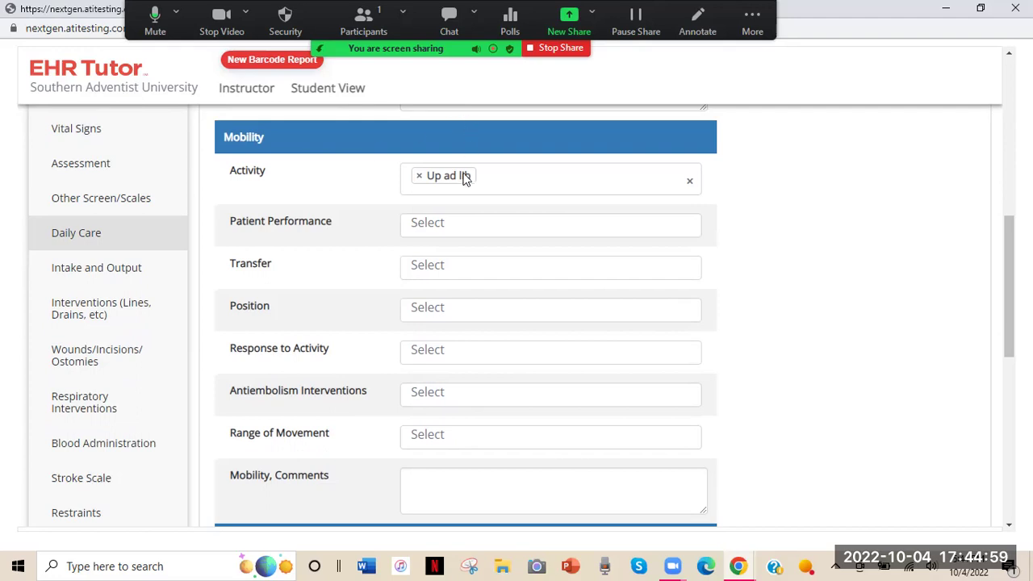
pyautogui.click(445, 223)
pyautogui.click(448, 255)
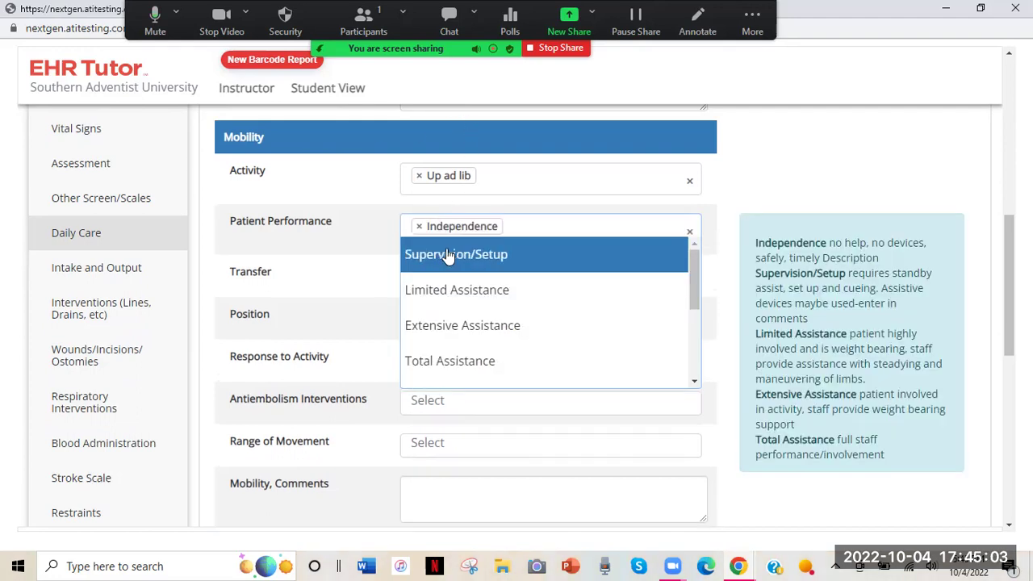
pyautogui.click(336, 266)
pyautogui.click(450, 273)
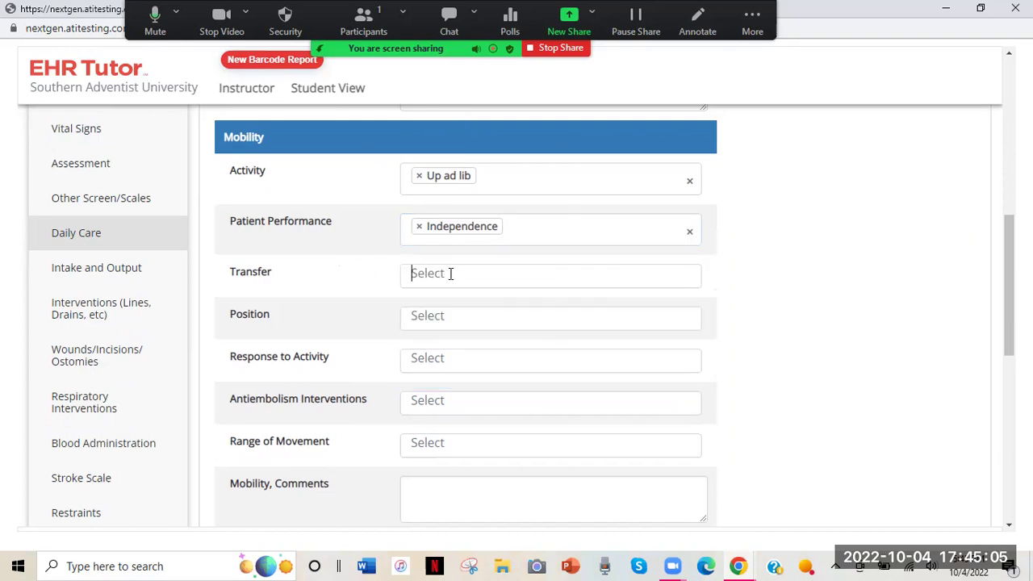
pyautogui.click(463, 313)
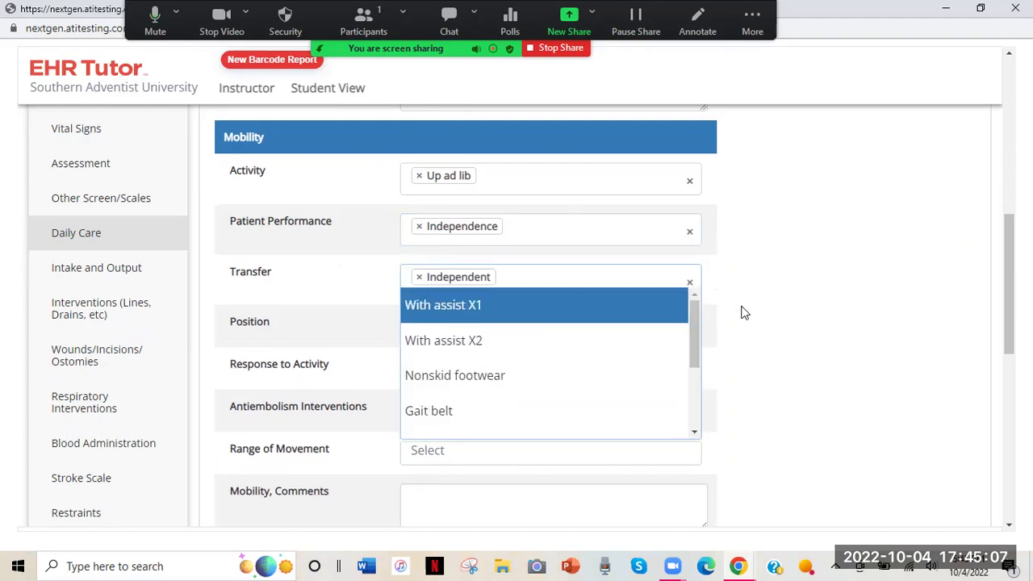
pyautogui.click(732, 322)
# Set the Mobility section's Position to "Positions in bed independently" and Range of Movement to "Active".
pyautogui.click(452, 327)
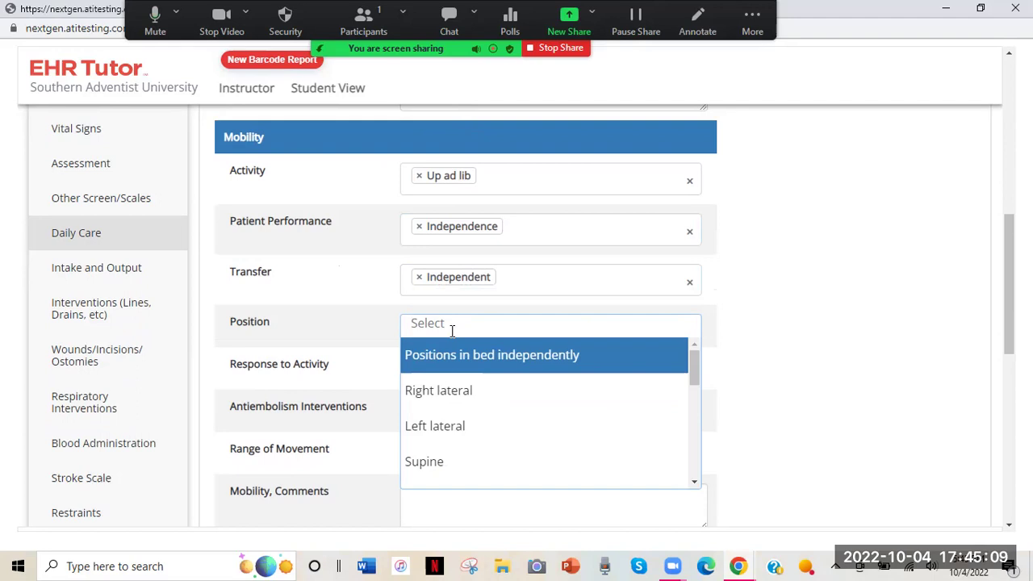
pyautogui.click(496, 360)
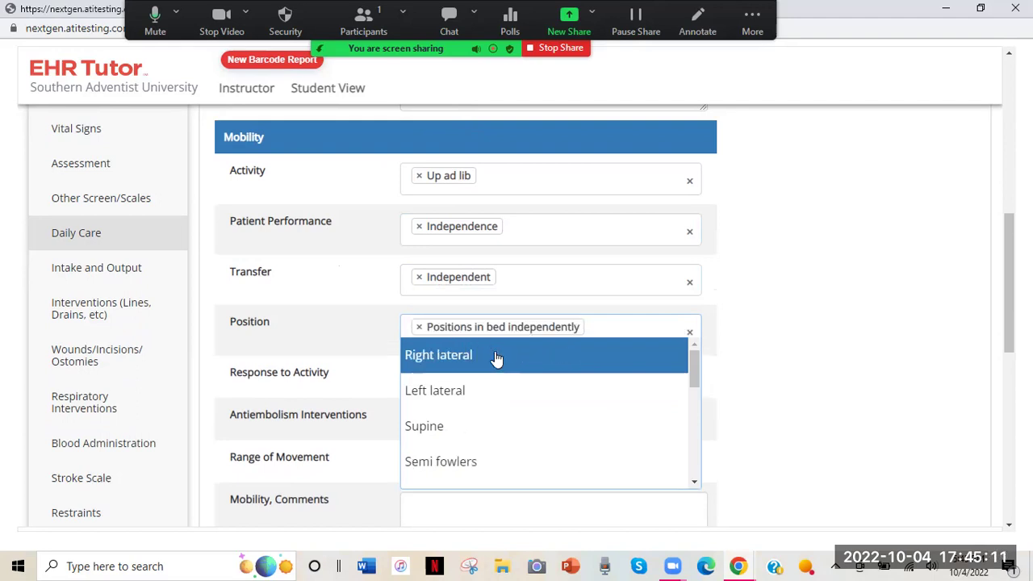
pyautogui.click(888, 265)
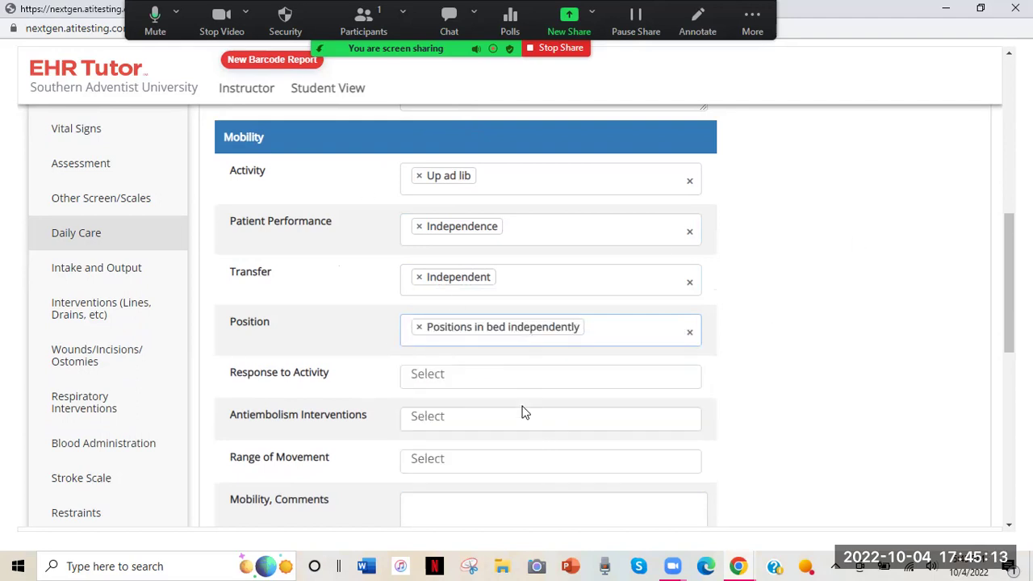
pyautogui.click(497, 450)
pyautogui.click(470, 369)
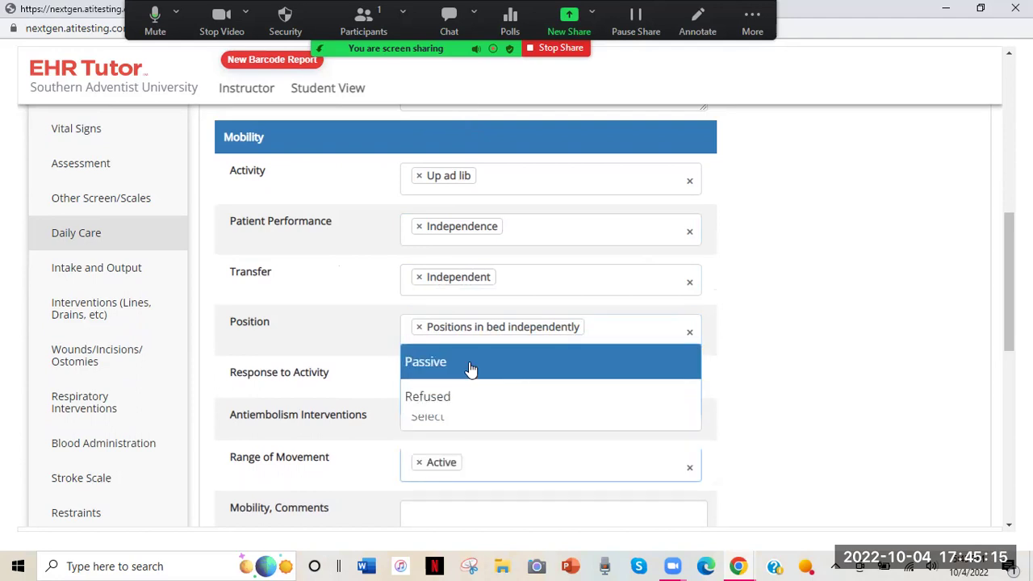
pyautogui.click(832, 403)
# In the Nutrition section, set Feeding to "Independent" and enter "kosher diet, vegan" in the comments.
pyautogui.scroll(-5, 832, 404)
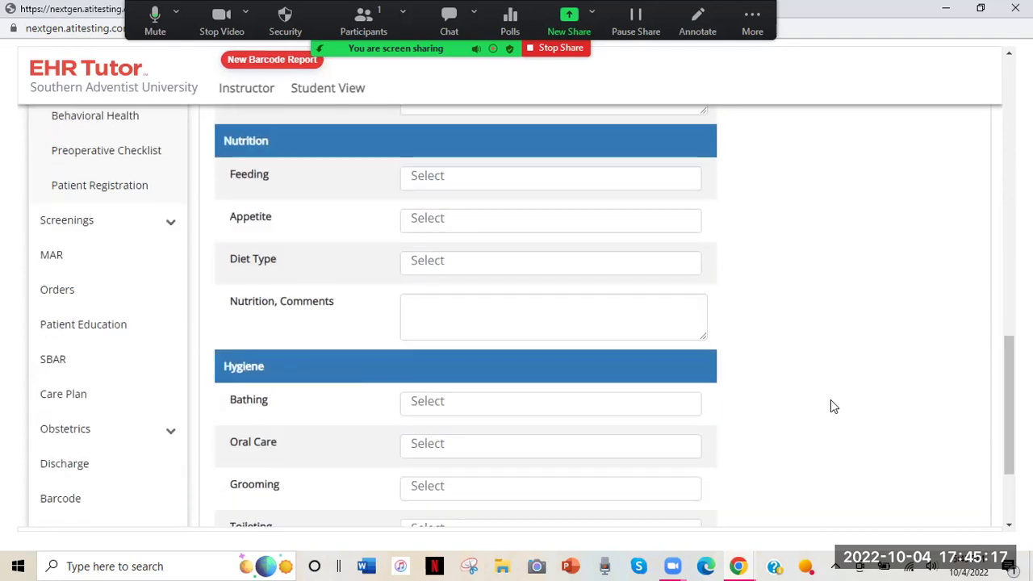
pyautogui.click(542, 175)
pyautogui.click(512, 210)
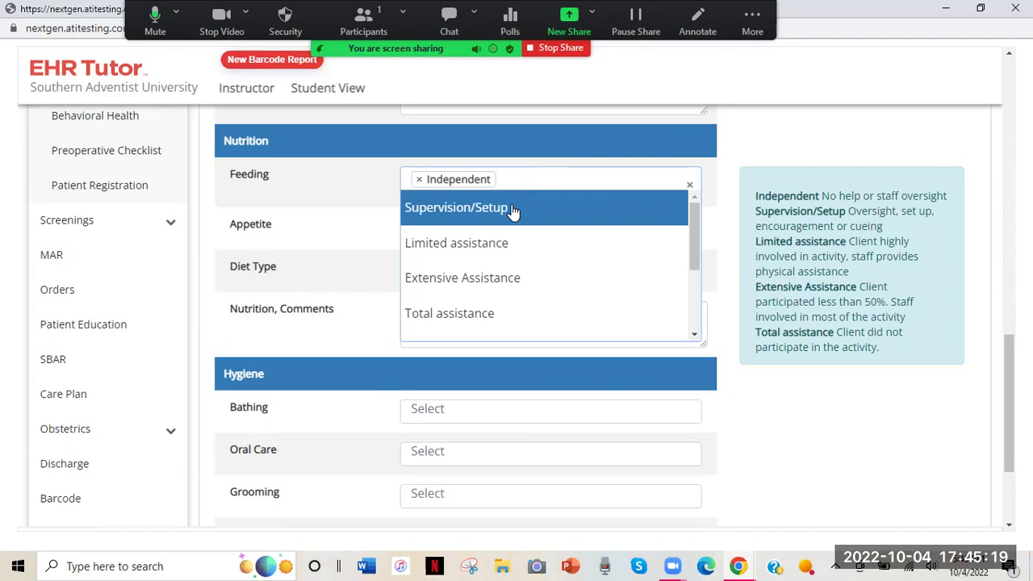
pyautogui.click(768, 144)
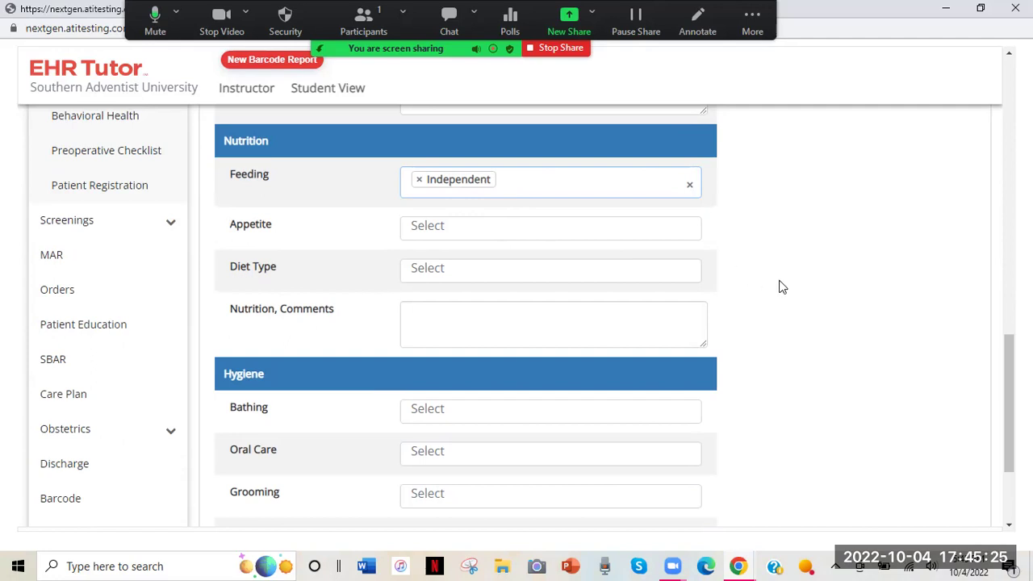
pyautogui.scroll(-1, 779, 286)
pyautogui.click(503, 220)
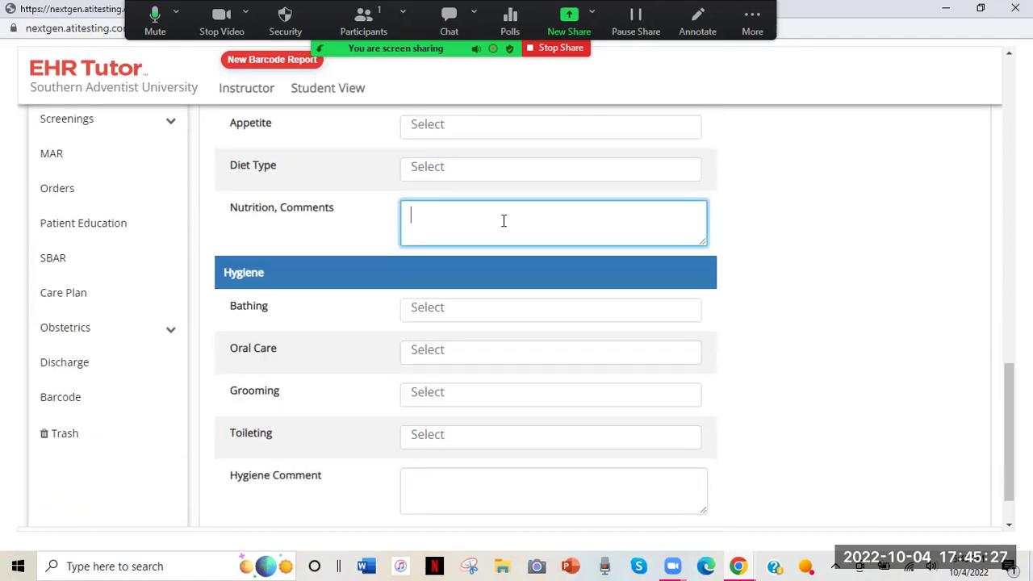
pyautogui.write('kosher diet, vegan')
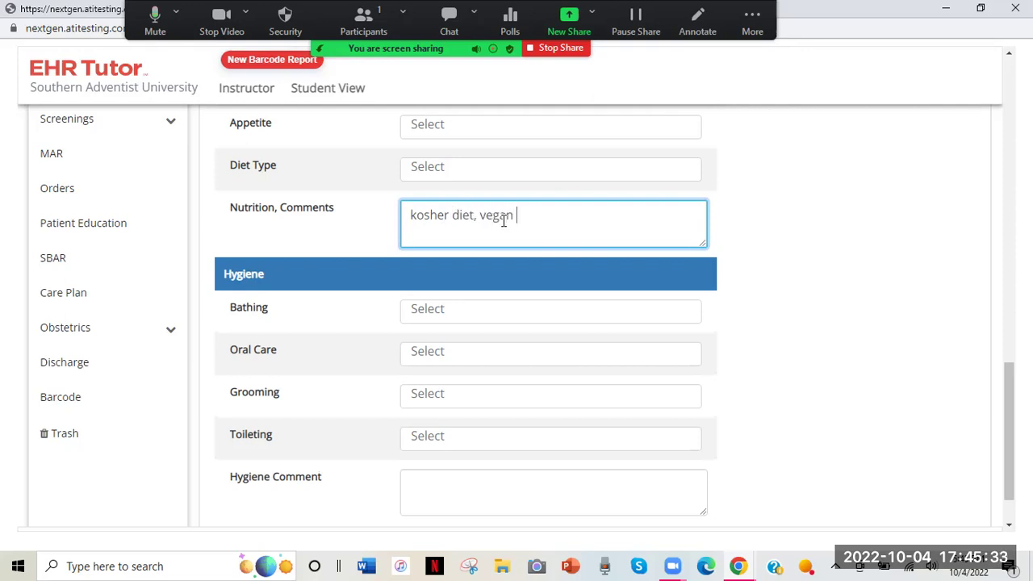
# In the Hygiene section, set Bathing to "Total dependence" and enter the comment "total bed bath".
pyautogui.scroll(-1, 741, 325)
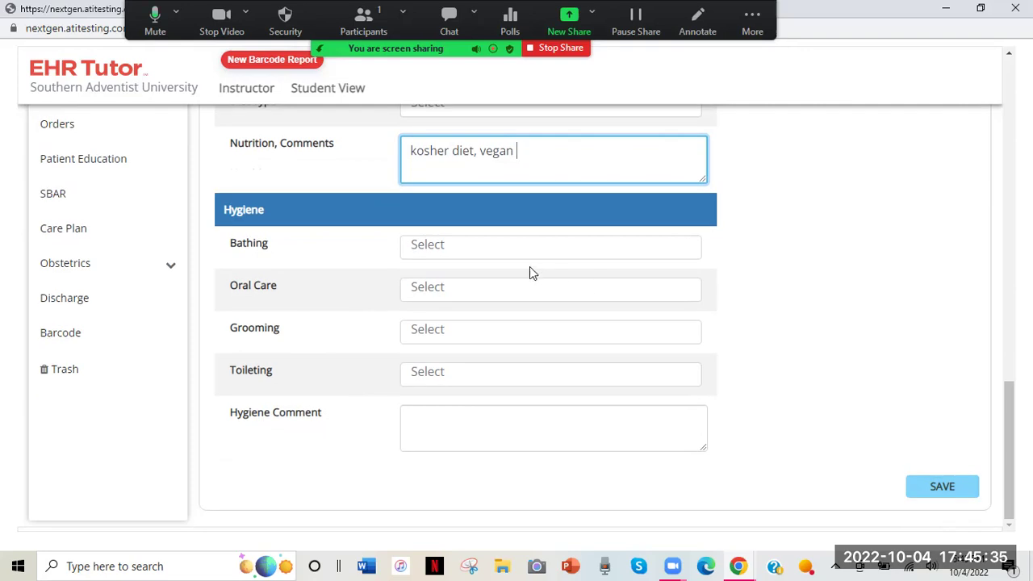
pyautogui.click(468, 245)
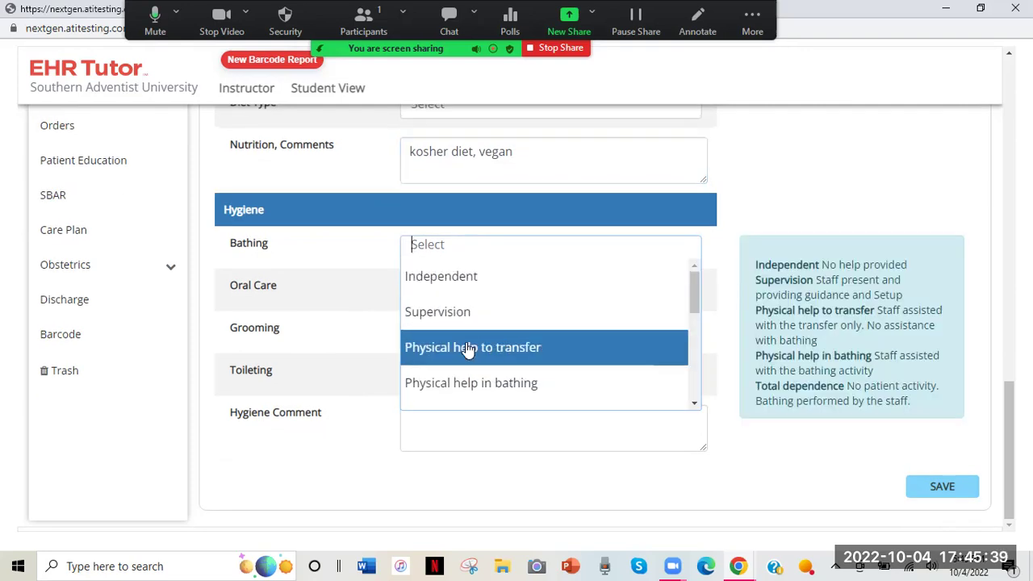
pyautogui.scroll(-3, 464, 349)
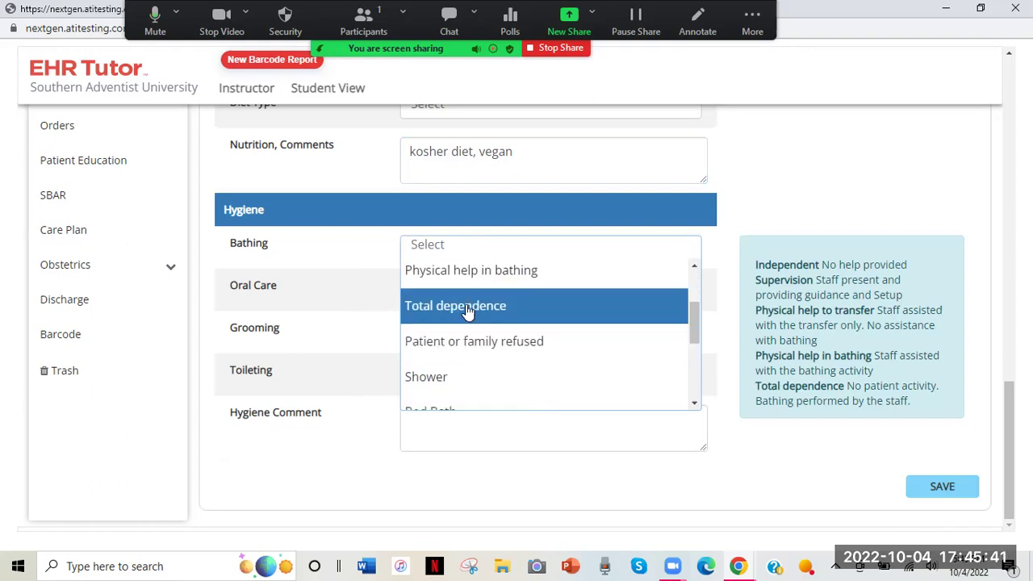
pyautogui.click(467, 308)
pyautogui.press('Escape')
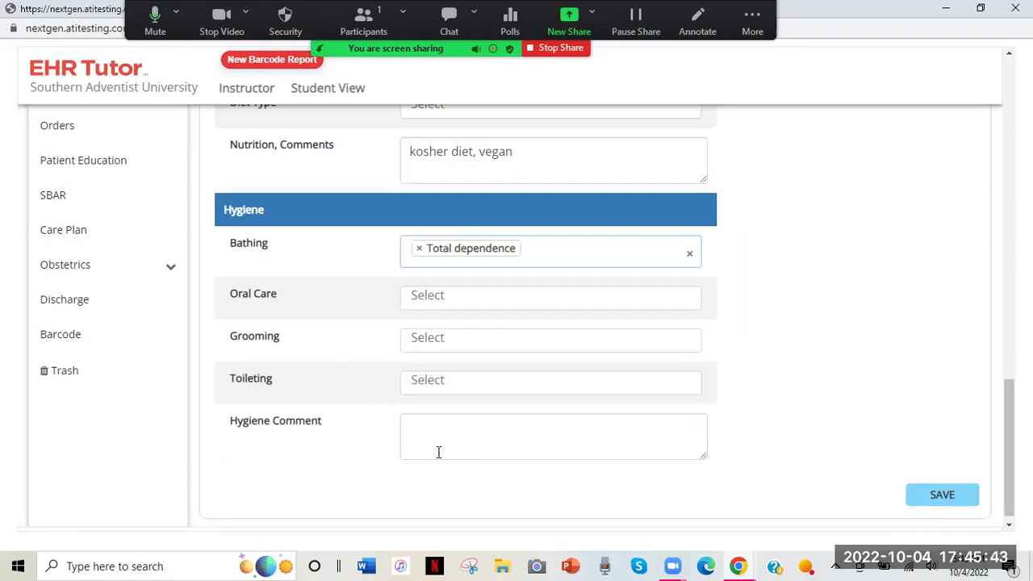
pyautogui.click(438, 428)
pyautogui.write('total bed bath')
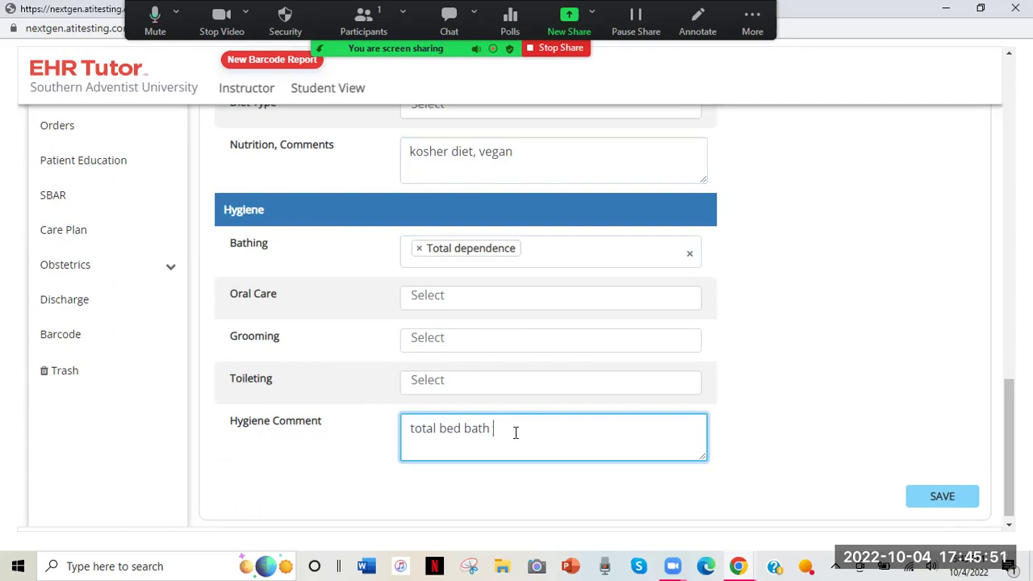
# Set the Hygiene section's Oral Care to "Self care".
pyautogui.click(419, 300)
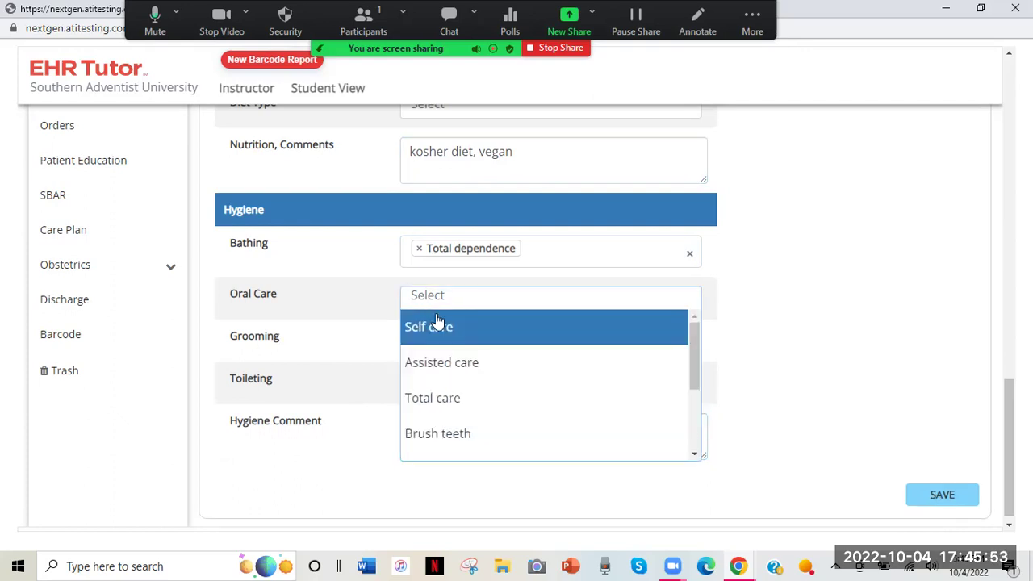
pyautogui.click(440, 327)
pyautogui.click(781, 353)
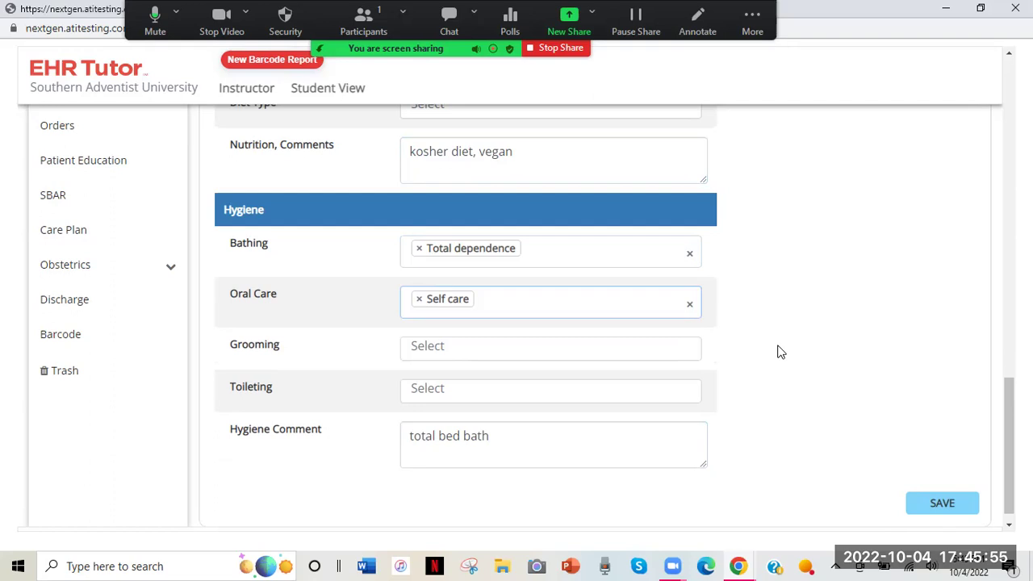
pyautogui.scroll(15, 781, 352)
pyautogui.scroll(2, 780, 352)
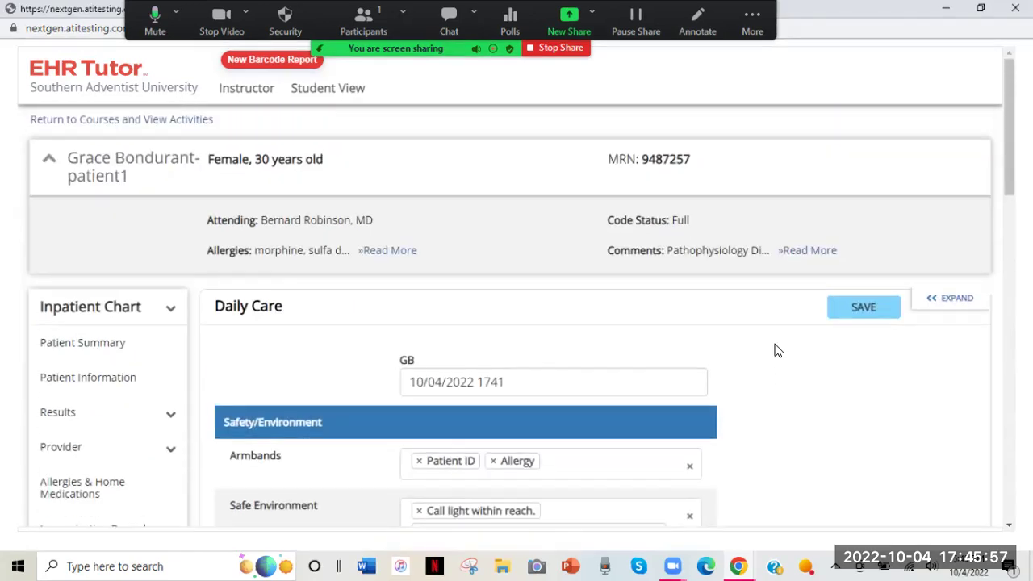
# Save the completed Daily Care flowsheet entry.
pyautogui.scroll(-2, 505, 295)
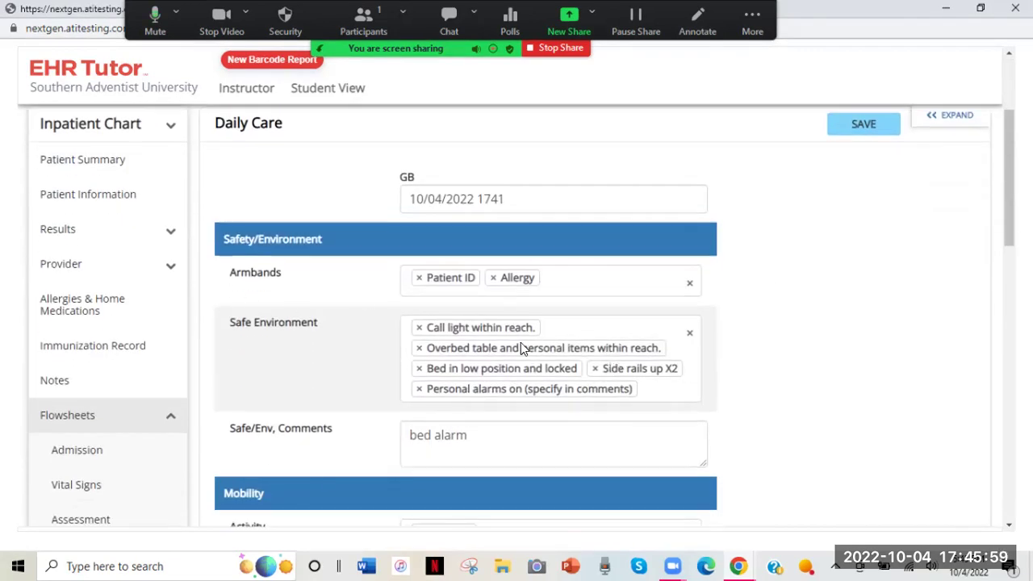
pyautogui.click(862, 134)
pyautogui.click(862, 131)
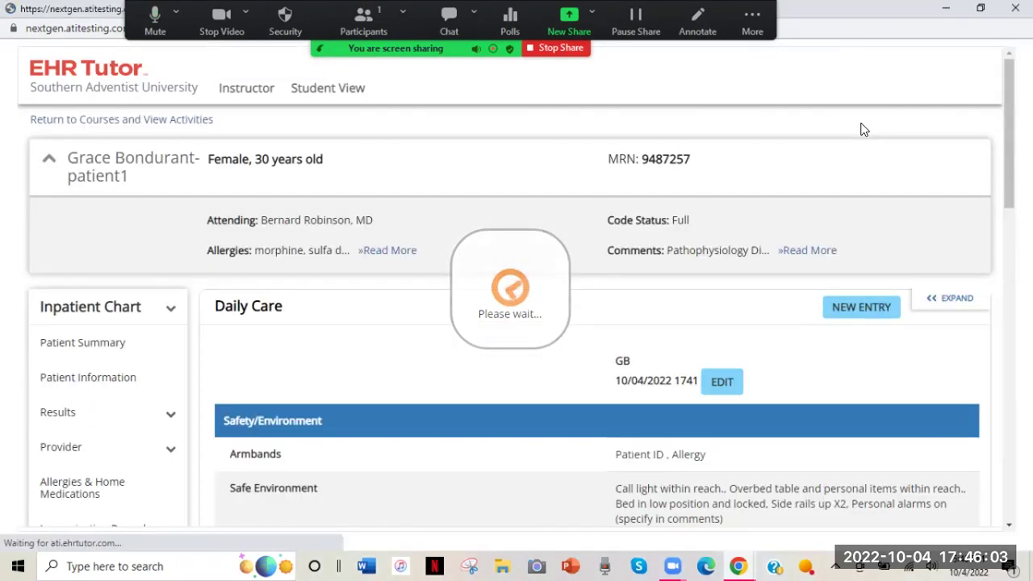
# Open the Interventions (Lines, Drains, etc) flowsheet and look through its sections.
pyautogui.scroll(-3, 434, 323)
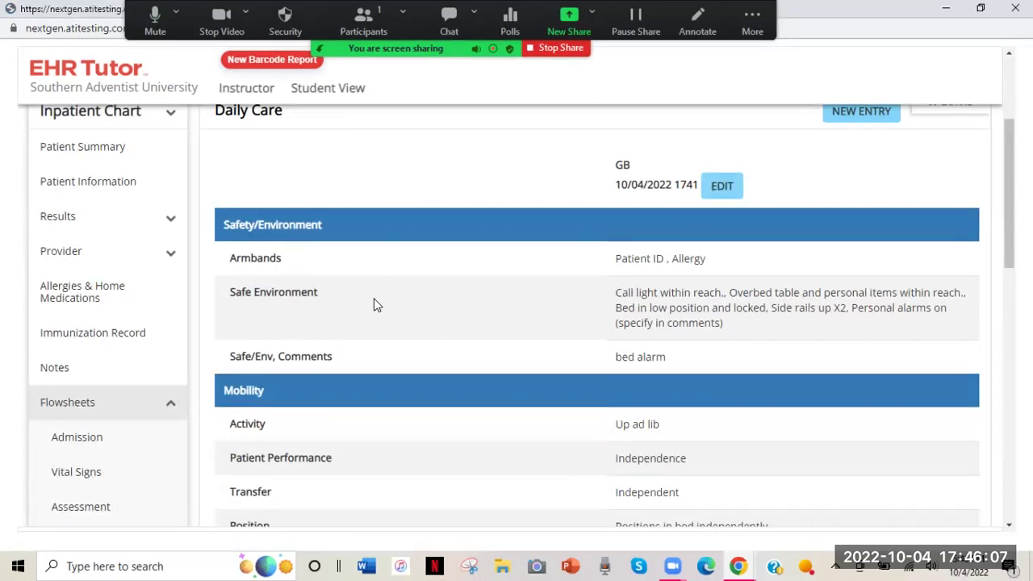
pyautogui.scroll(2, 374, 300)
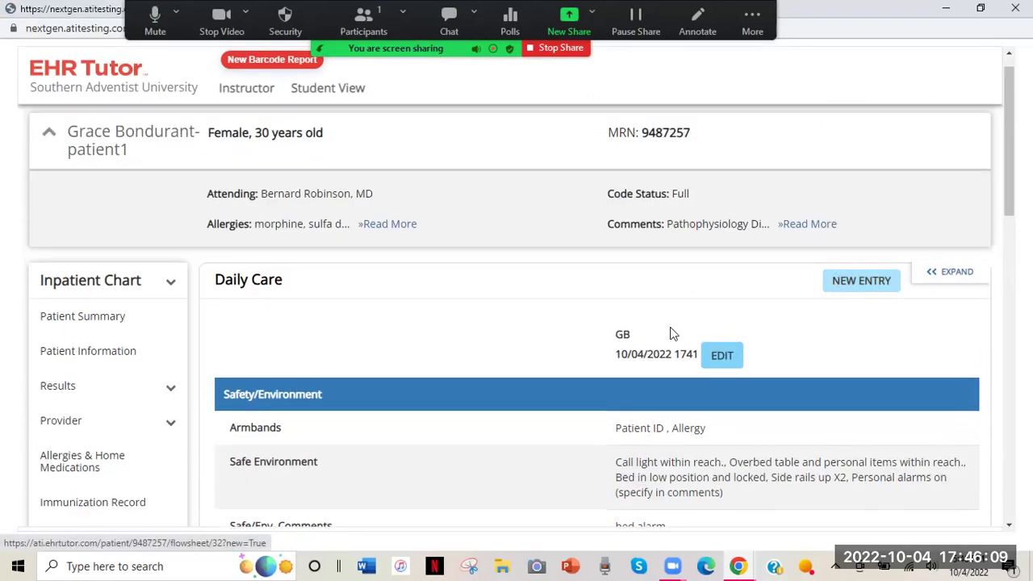
pyautogui.scroll(-2, 355, 360)
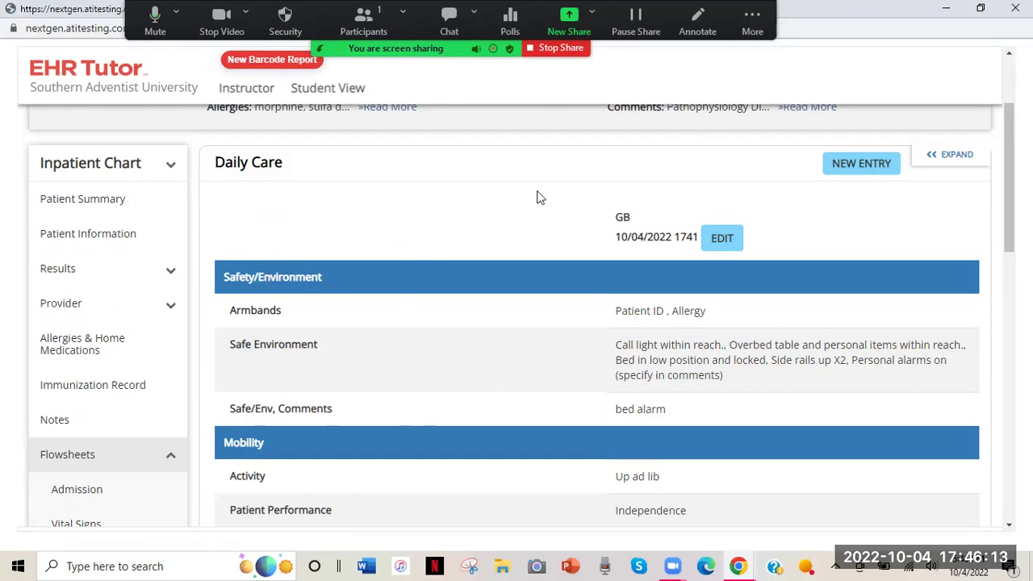
pyautogui.scroll(-4, 396, 215)
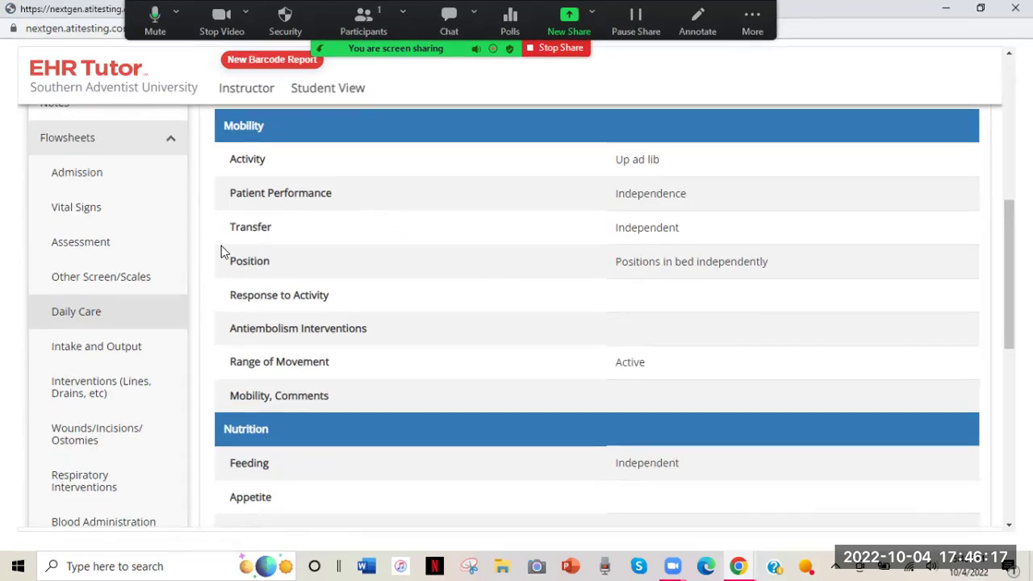
pyautogui.scroll(-2, 147, 334)
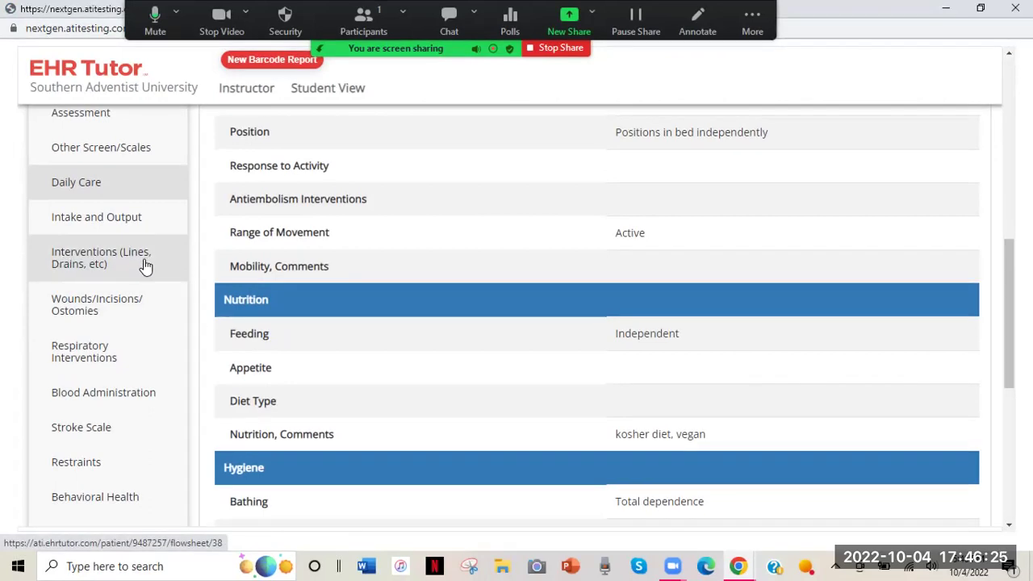
pyautogui.click(89, 254)
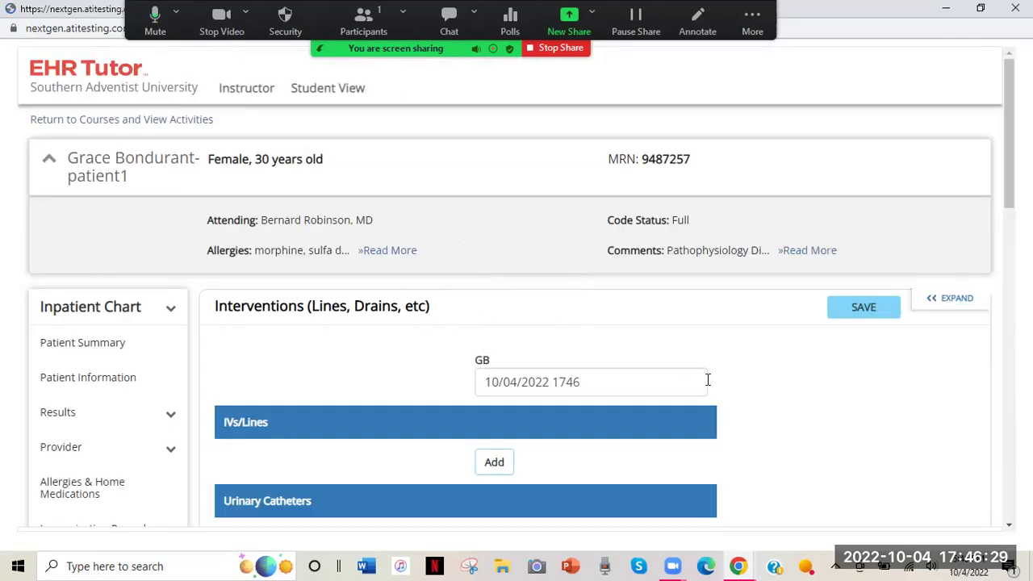
pyautogui.scroll(-3, 706, 378)
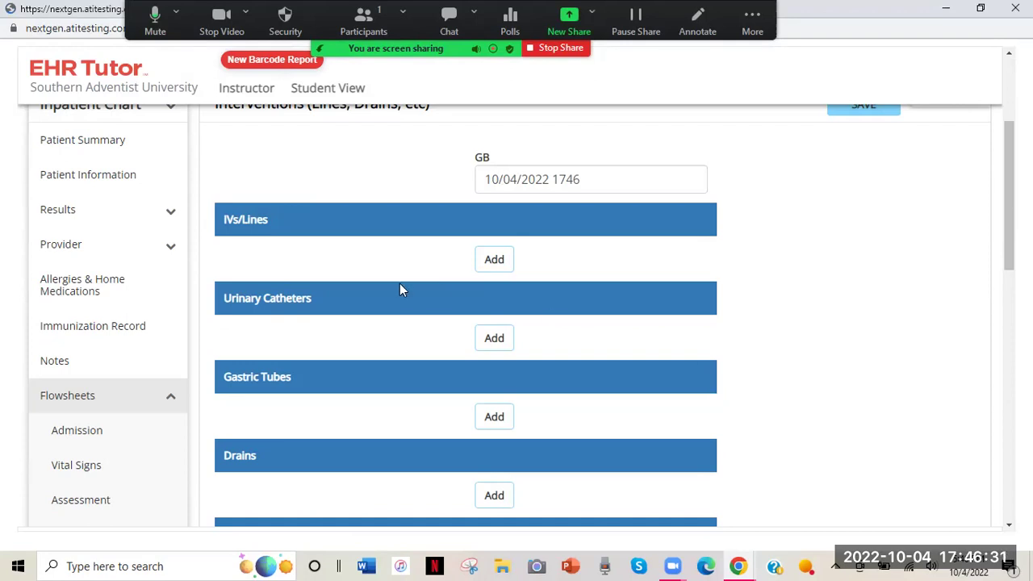
pyautogui.scroll(-3, 296, 385)
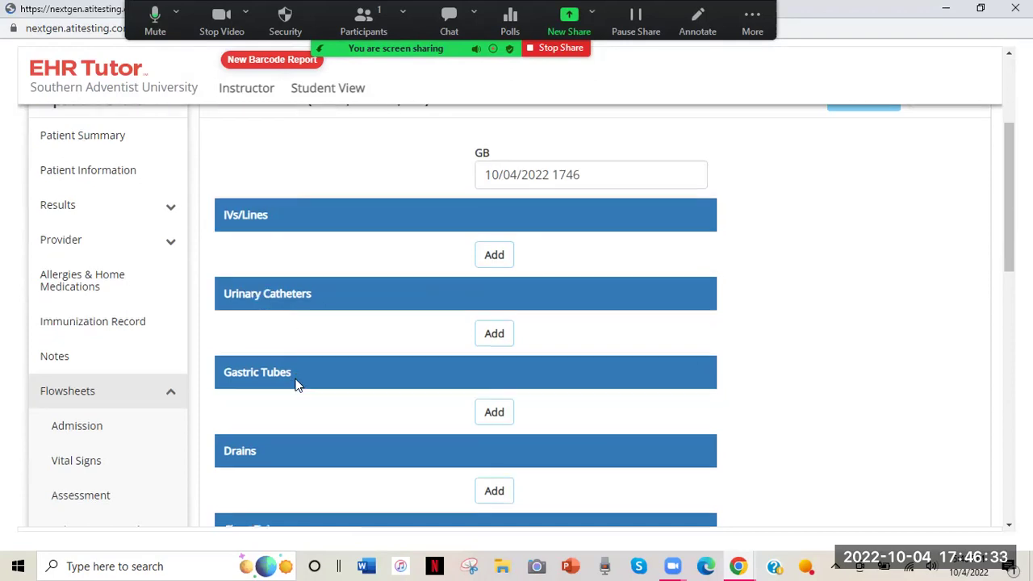
pyautogui.scroll(-3, 299, 447)
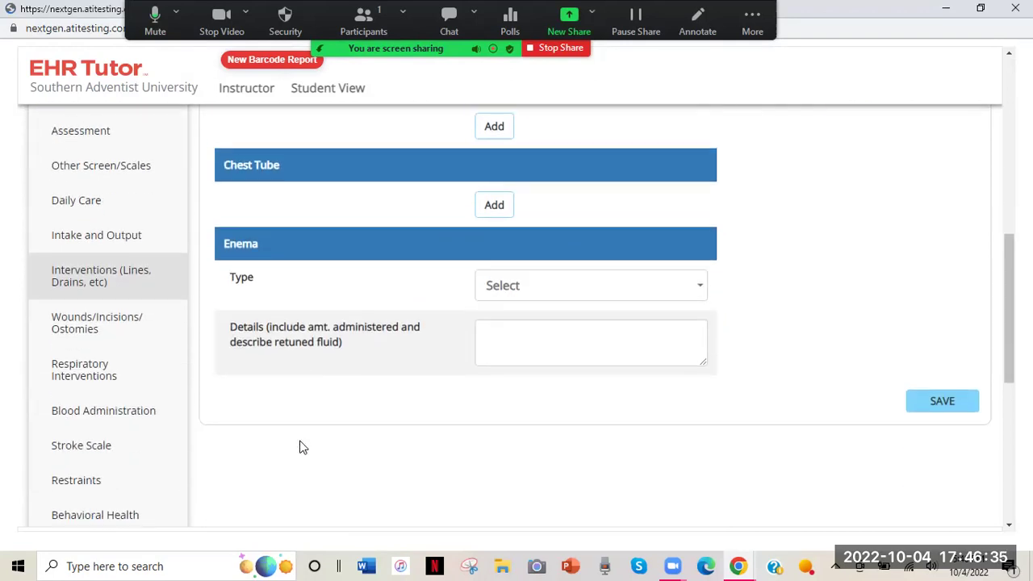
pyautogui.scroll(6, 299, 445)
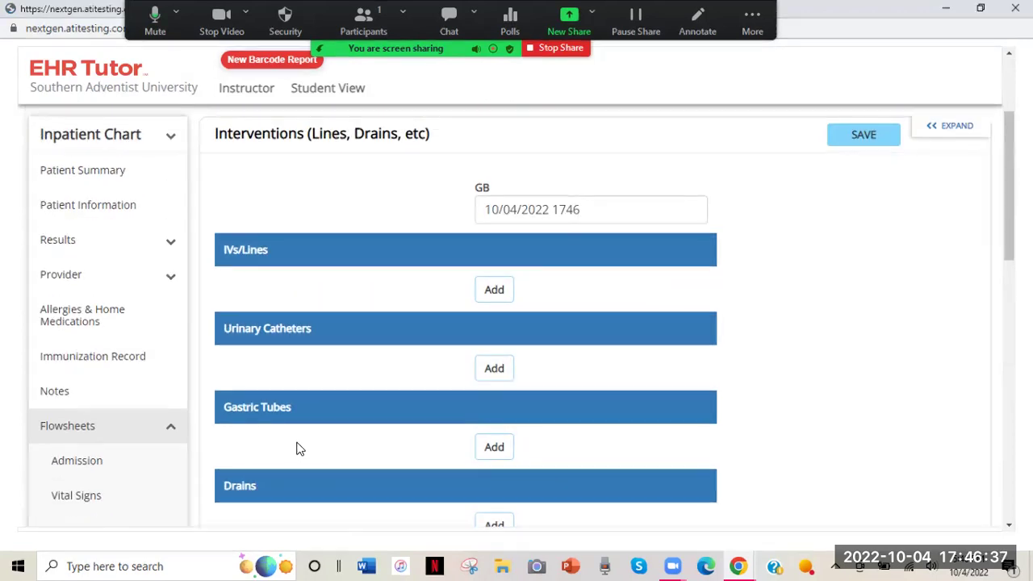
# Add an entry in the IVs/Lines section and set its type to Peripheral IV.
pyautogui.scroll(-1, 297, 448)
pyautogui.click(491, 274)
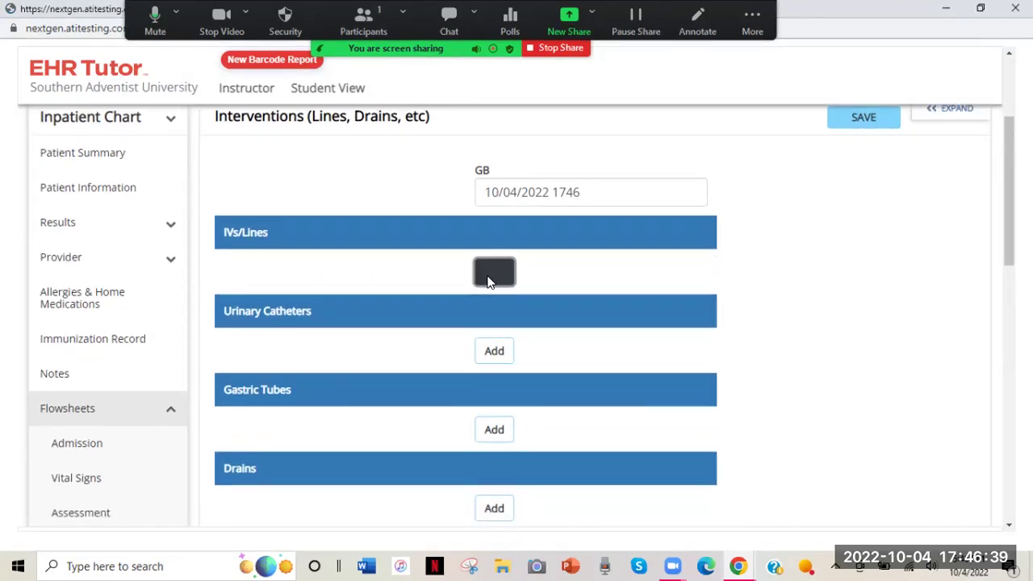
pyautogui.scroll(-2, 487, 282)
pyautogui.click(528, 202)
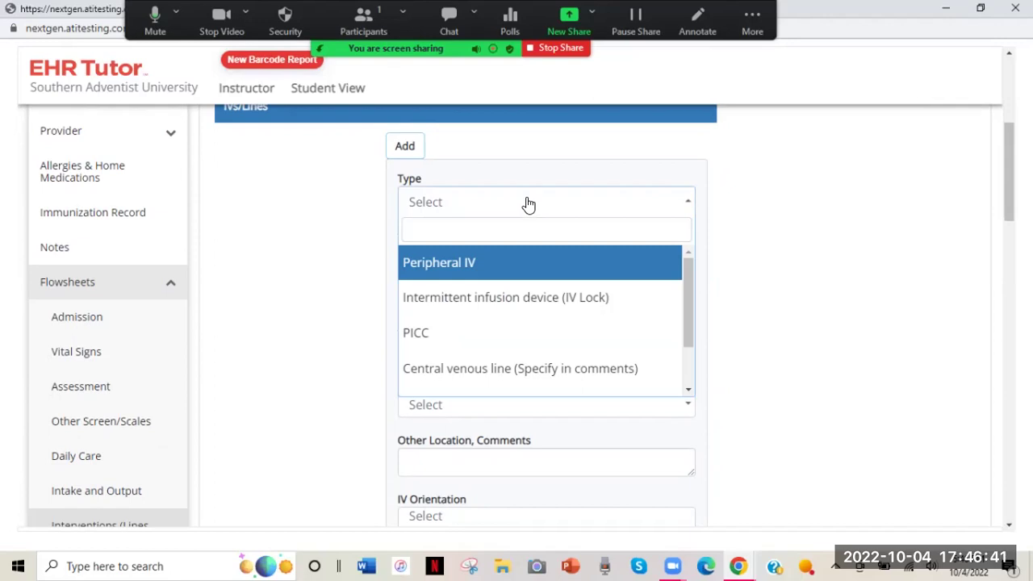
pyautogui.click(502, 264)
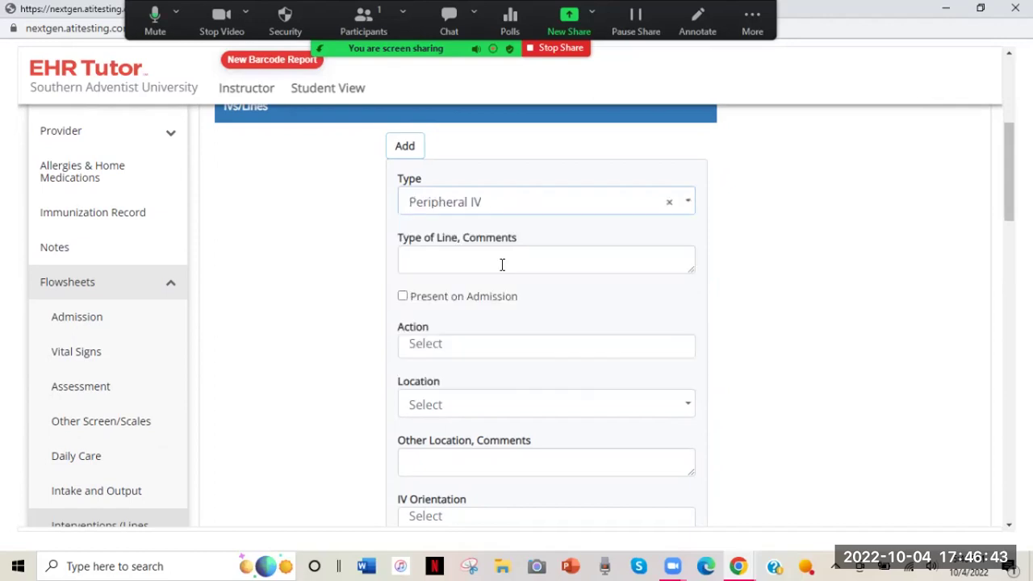
# Set the peripheral IV's Action to "Assessment" and its Location to "Forearm".
pyautogui.scroll(-1, 502, 265)
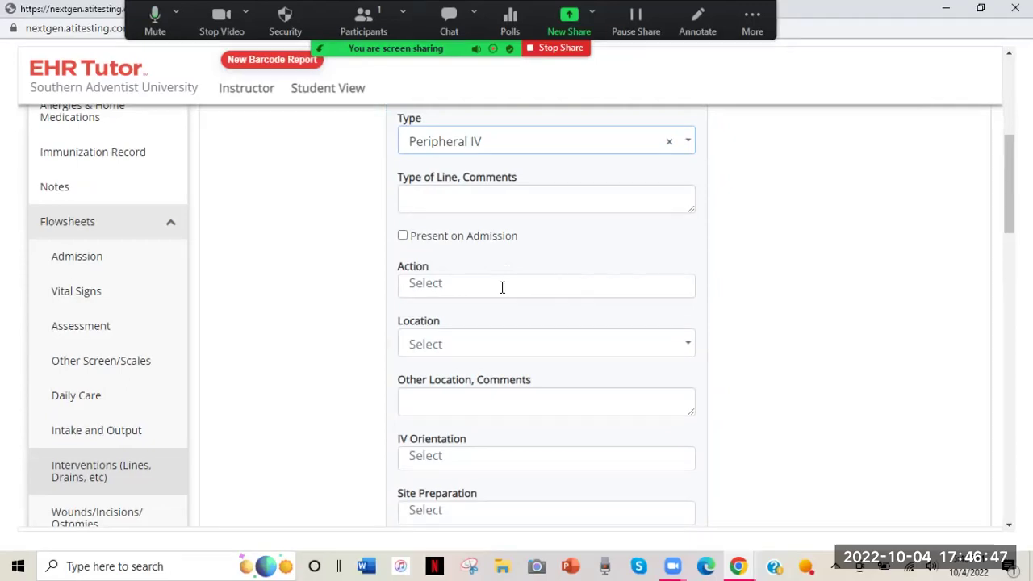
pyautogui.click(499, 286)
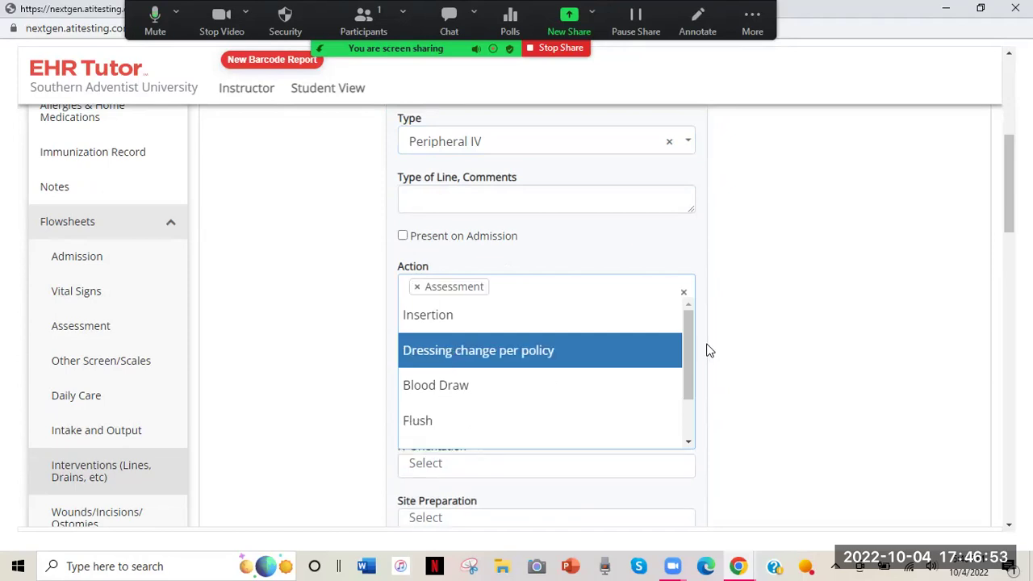
pyautogui.click(759, 323)
pyautogui.scroll(-1, 749, 316)
pyautogui.click(682, 256)
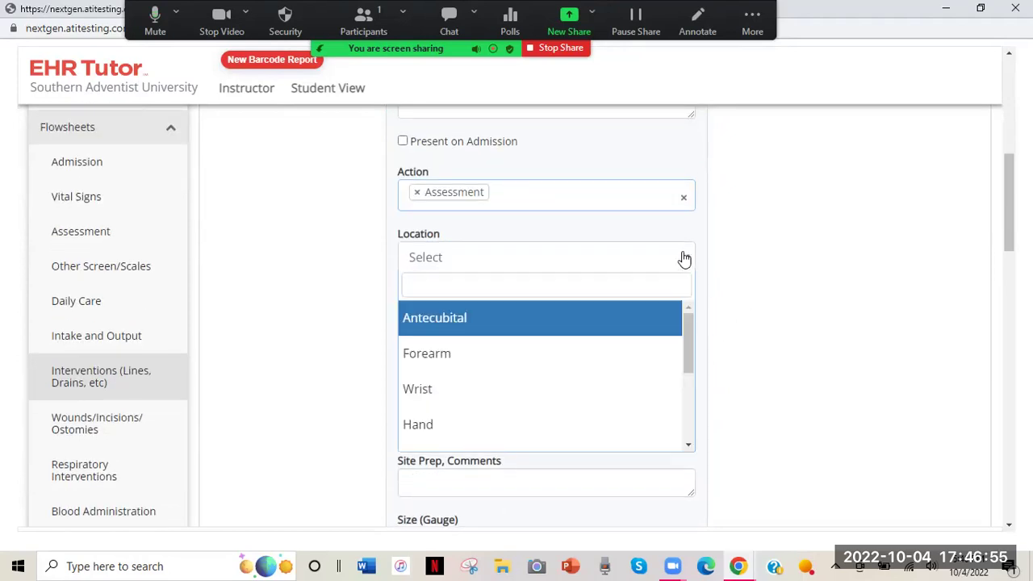
pyautogui.click(517, 356)
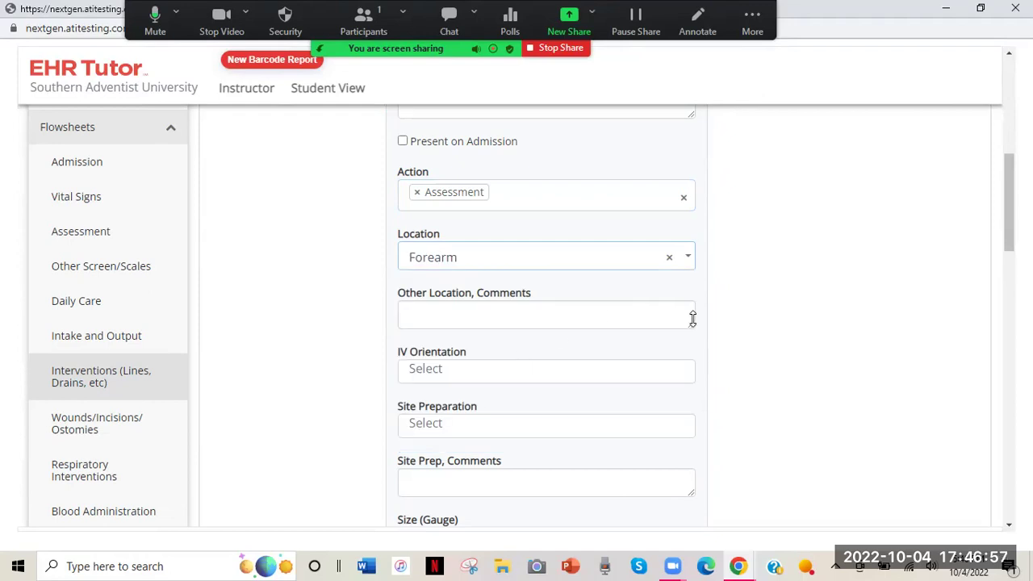
# Set the peripheral IV's orientation to "Right" and enter 22 as its gauge size.
pyautogui.scroll(-2, 750, 290)
pyautogui.click(681, 230)
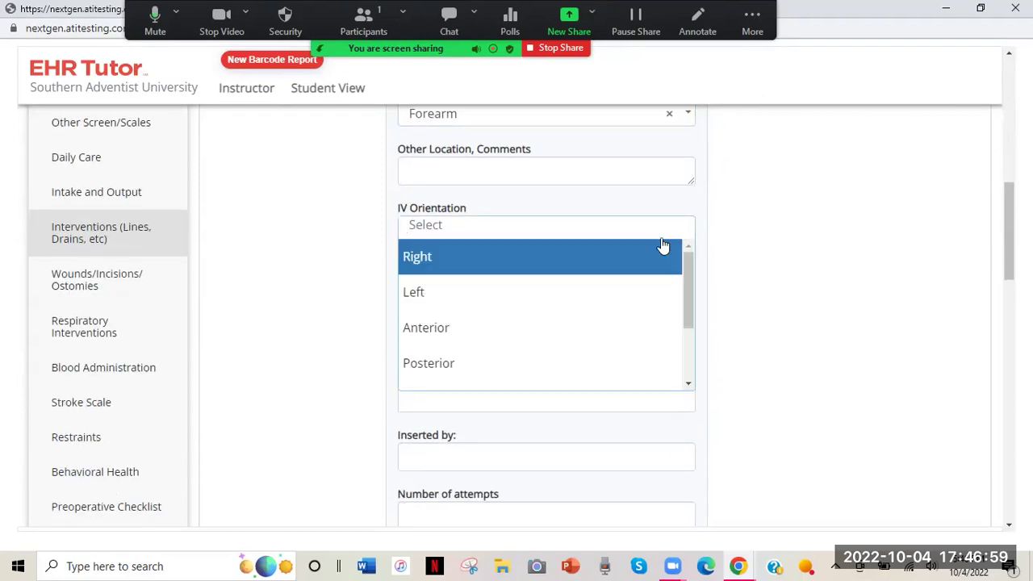
pyautogui.click(516, 257)
pyautogui.click(756, 281)
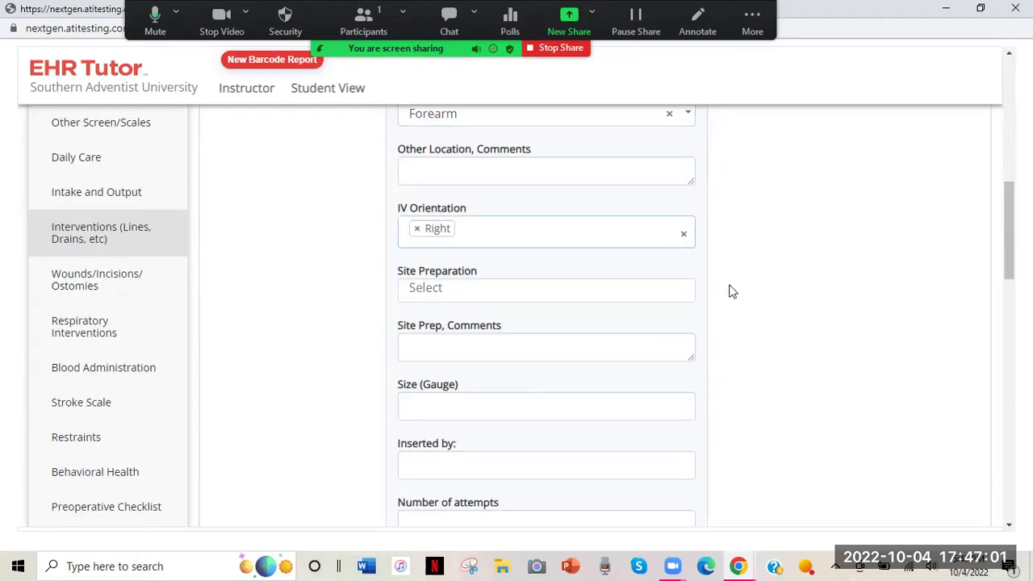
pyautogui.click(630, 291)
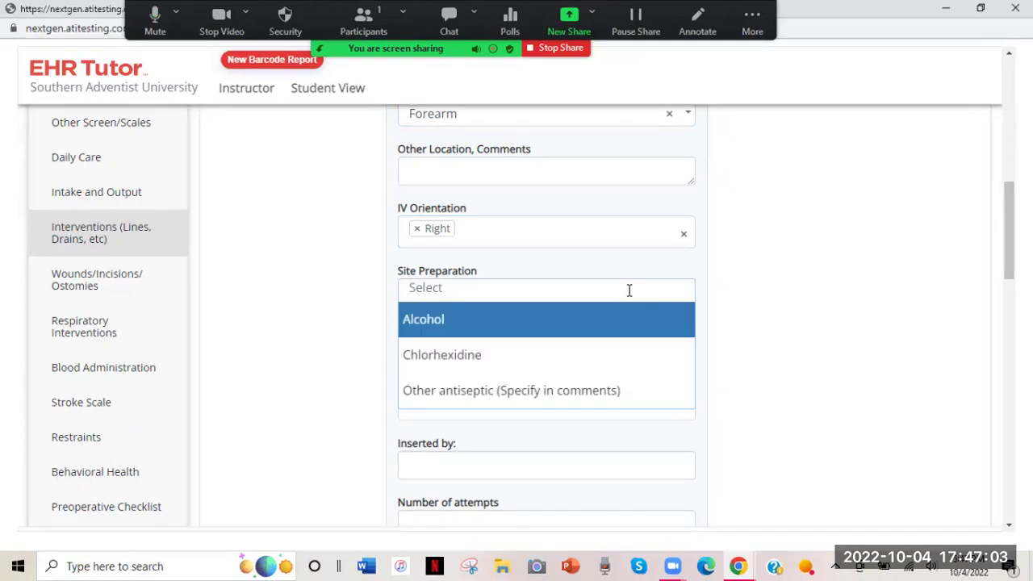
pyautogui.click(779, 291)
pyautogui.scroll(-1, 781, 292)
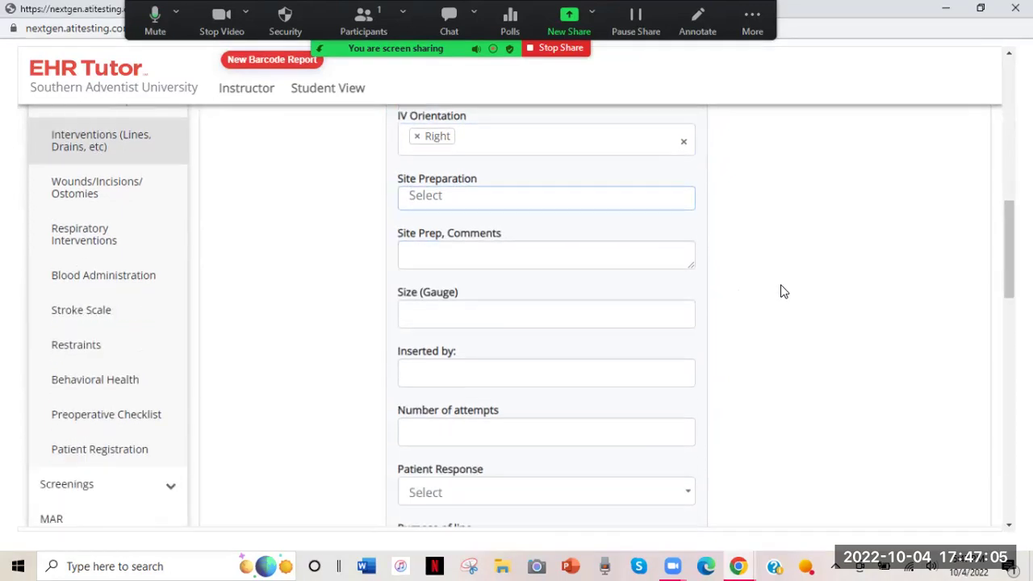
pyautogui.click(487, 282)
pyautogui.click(493, 334)
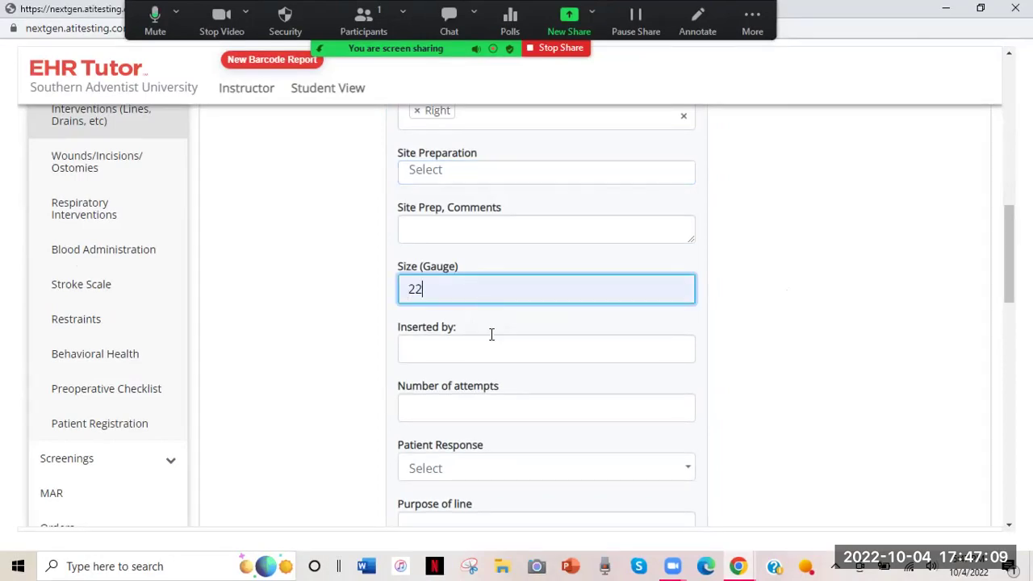
pyautogui.click(734, 326)
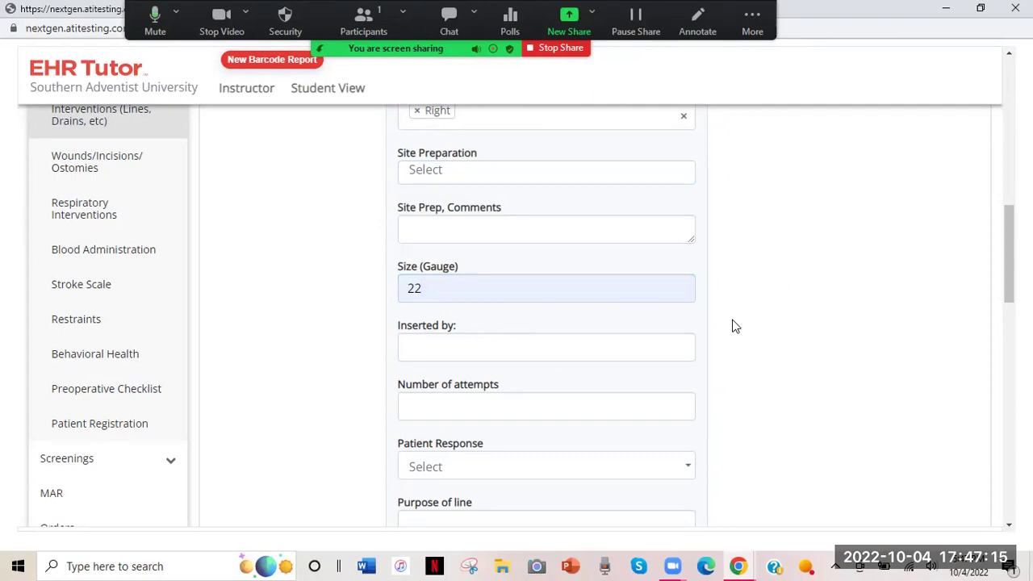
# Record the peripheral IV's Site Assessment as Clean, Dry and Intact.
pyautogui.scroll(-2, 734, 326)
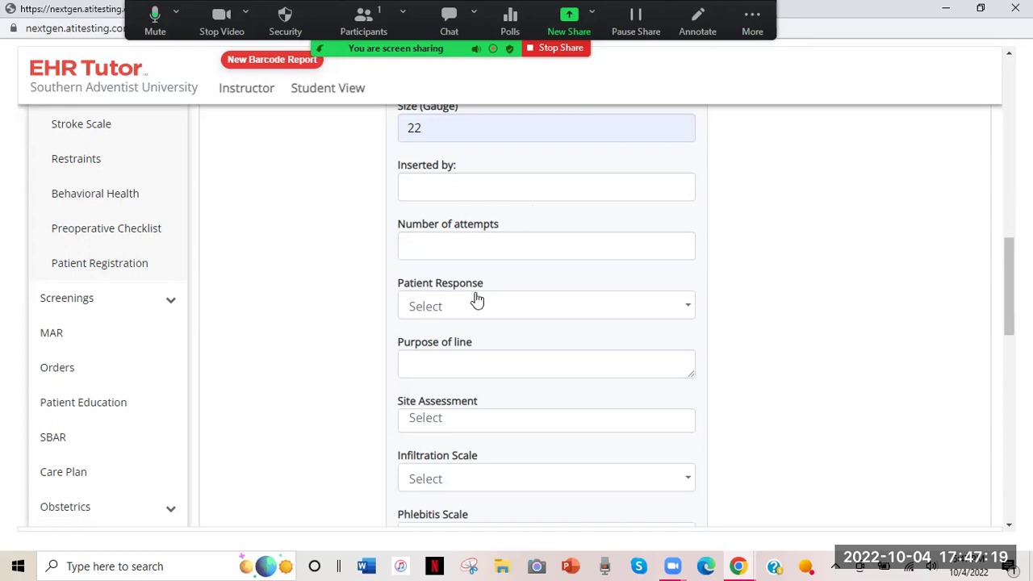
pyautogui.scroll(-2, 476, 300)
pyautogui.click(436, 299)
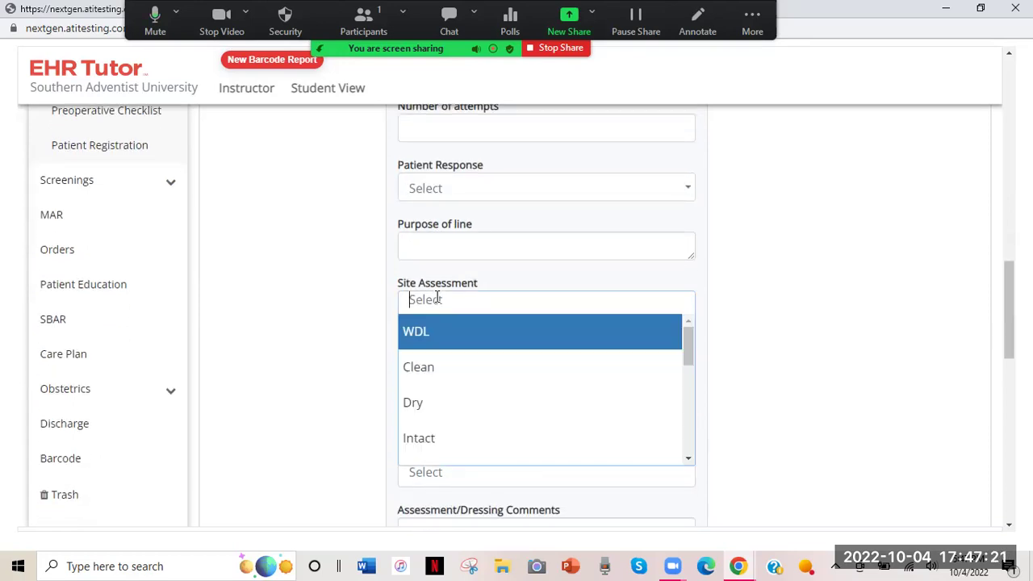
pyautogui.click(430, 369)
pyautogui.click(428, 368)
pyautogui.click(432, 374)
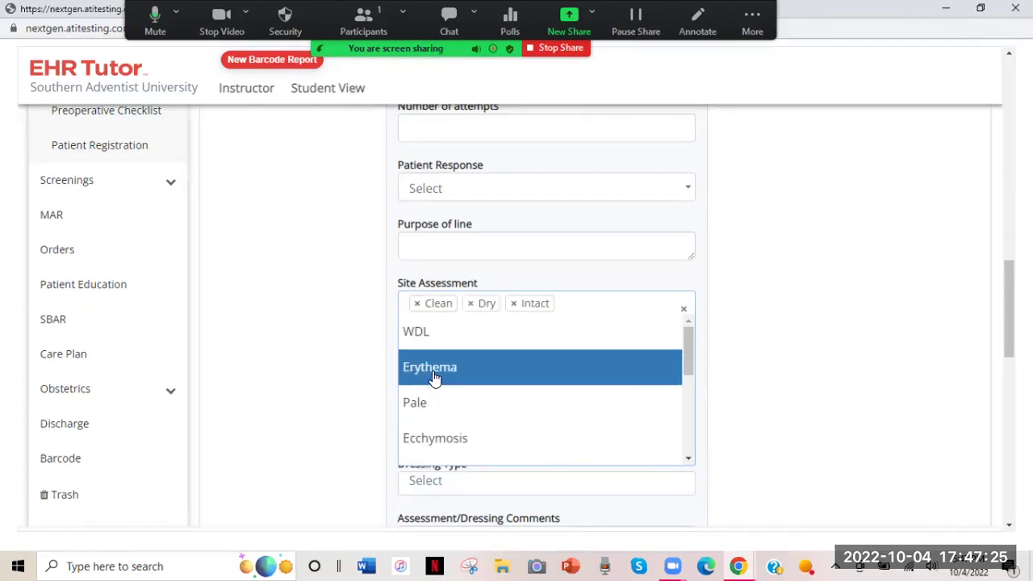
pyautogui.scroll(-1, 433, 376)
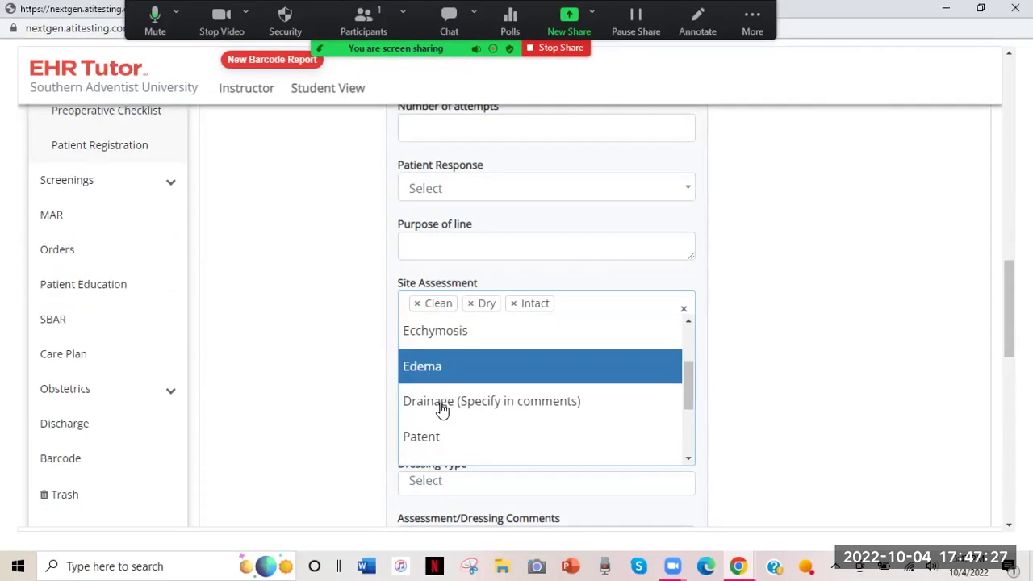
pyautogui.click(816, 368)
# Add a second line entry in the IVs/Lines section.
pyautogui.scroll(-1, 817, 368)
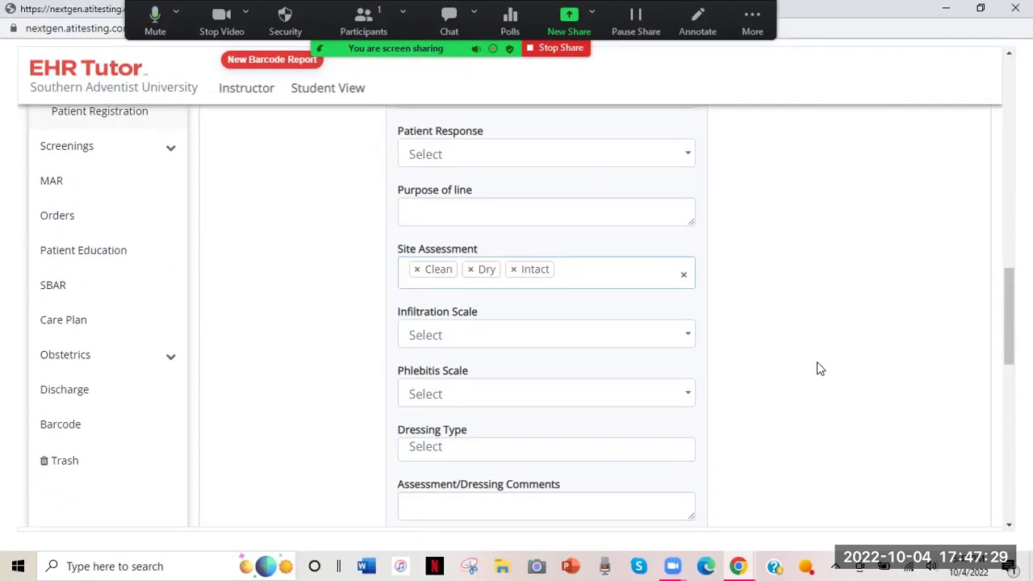
pyautogui.scroll(-1, 818, 363)
pyautogui.scroll(-2, 818, 364)
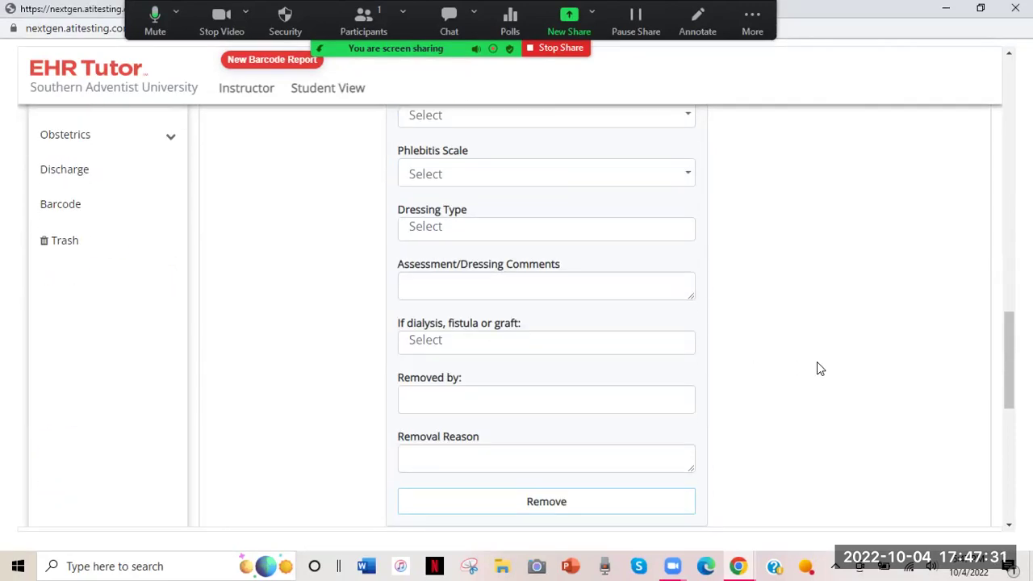
pyautogui.scroll(-3, 657, 339)
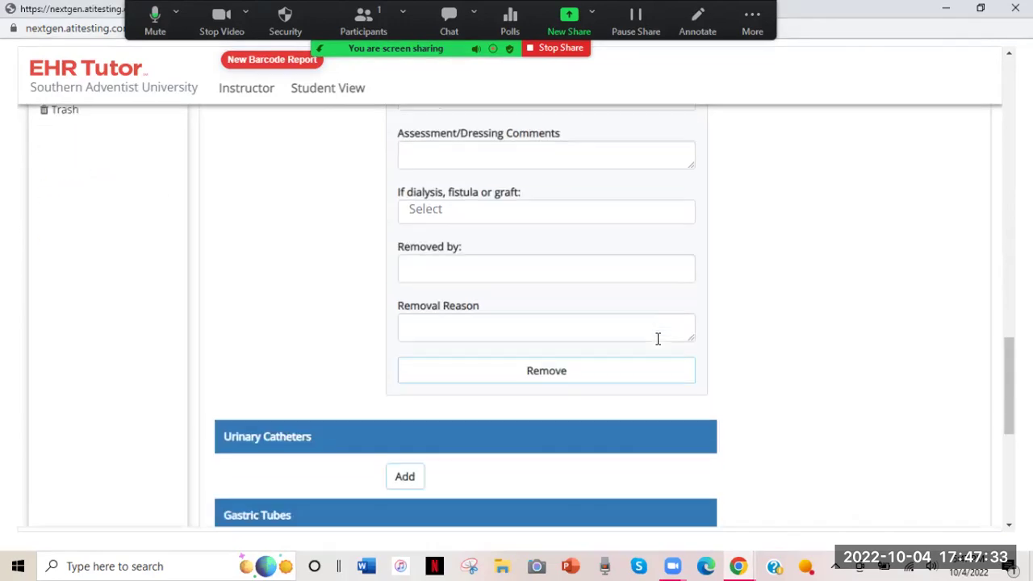
pyautogui.scroll(15, 657, 345)
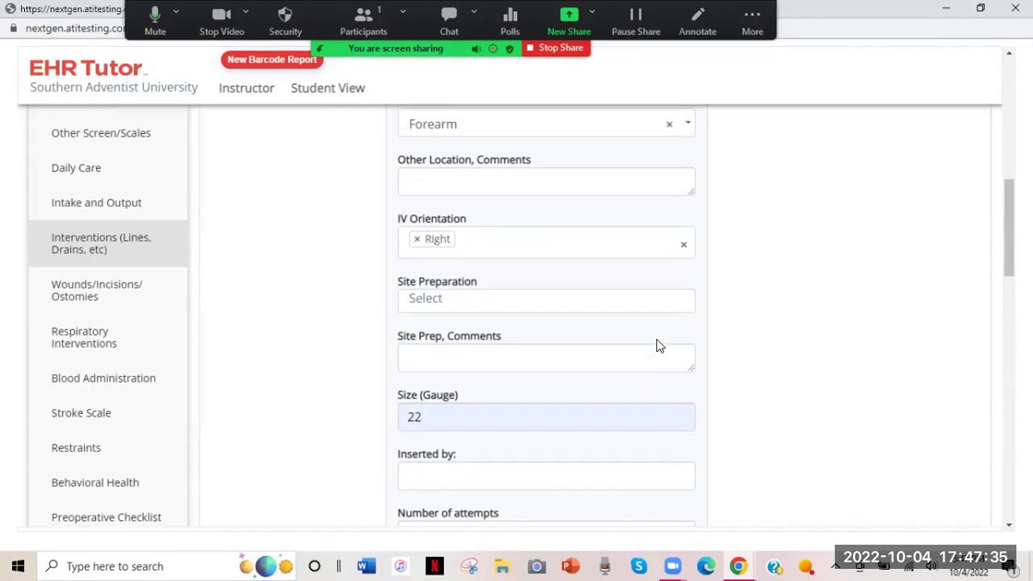
pyautogui.click(415, 350)
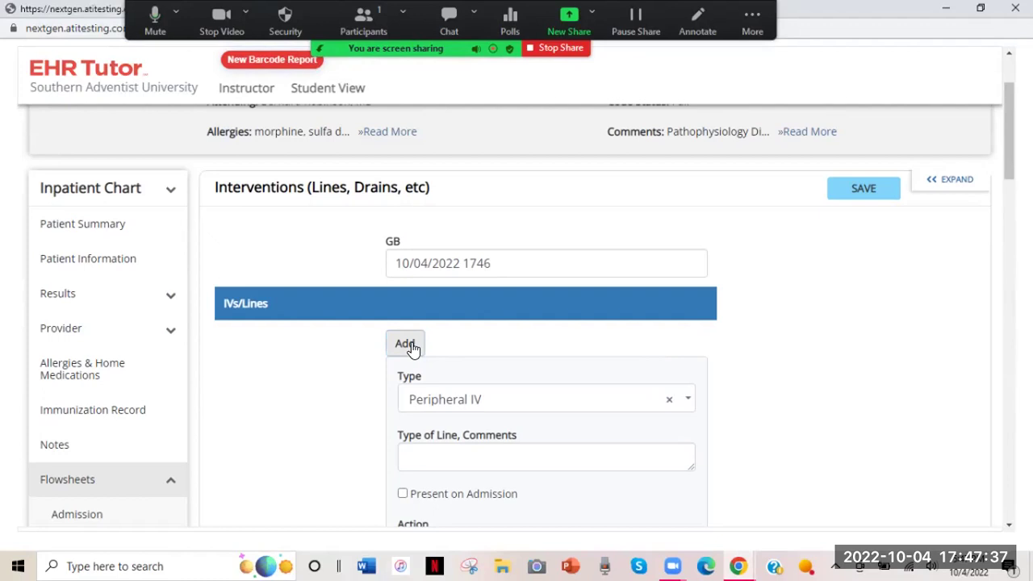
pyautogui.scroll(-6, 823, 359)
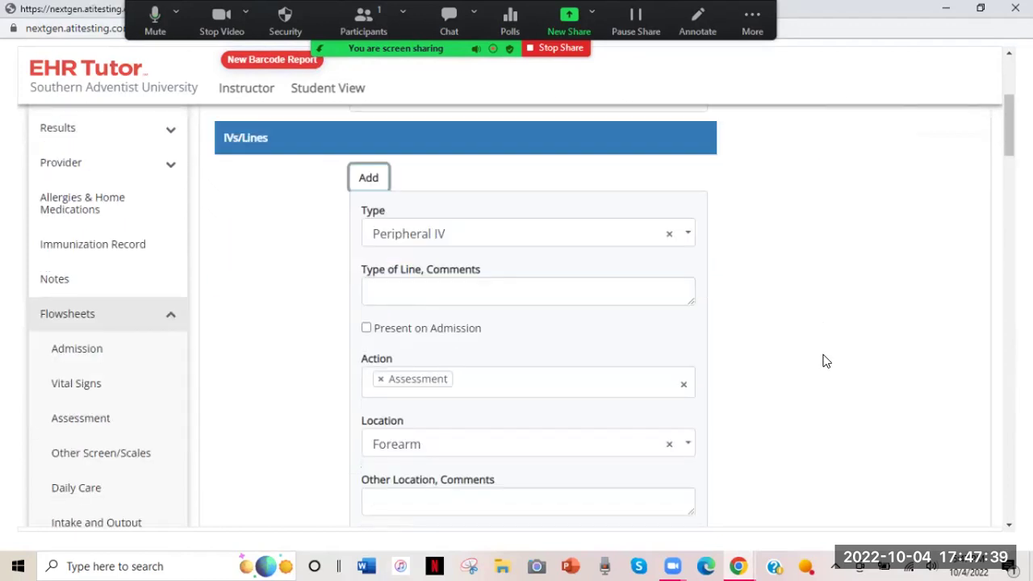
# Save the Interventions flowsheet and review the recorded entries under IVs/Lines.
pyautogui.scroll(-8, 823, 361)
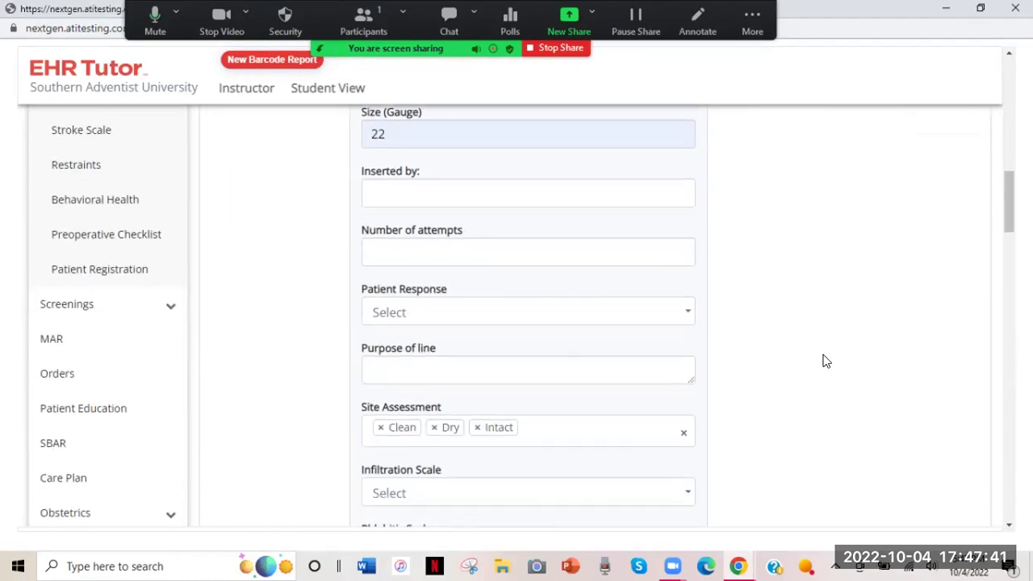
pyautogui.scroll(-10, 826, 361)
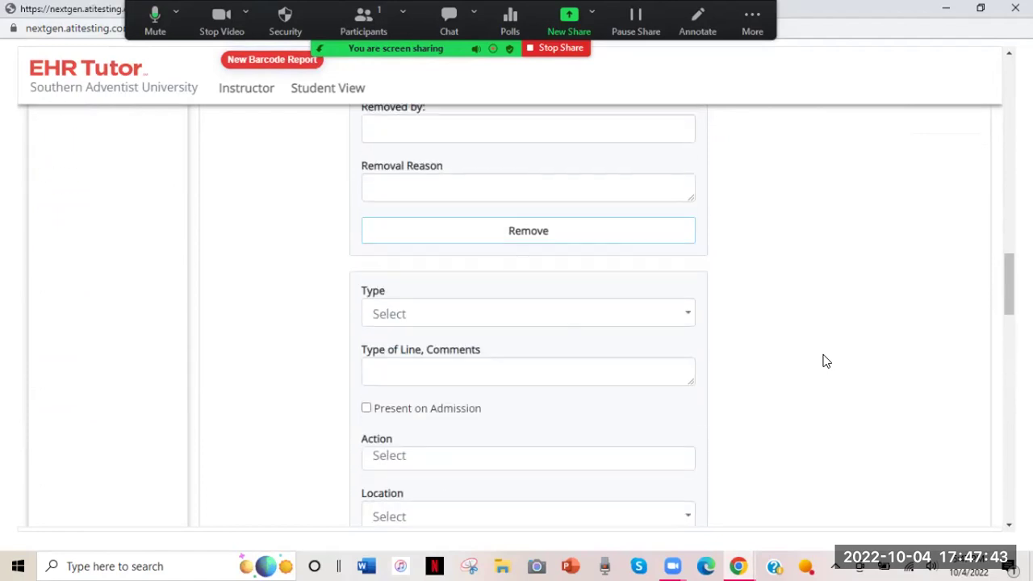
pyautogui.scroll(-4, 823, 360)
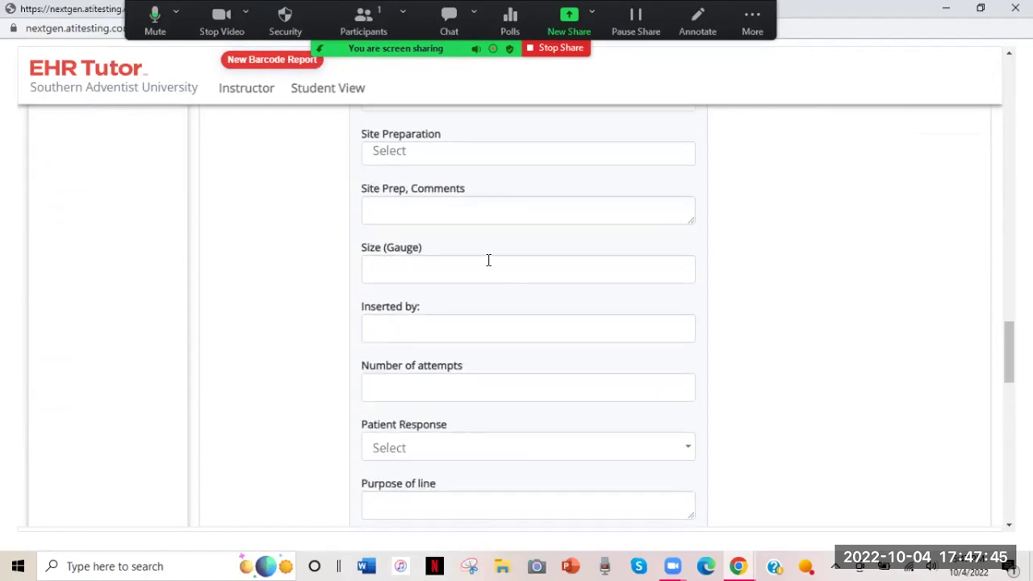
pyautogui.scroll(6, 488, 268)
pyautogui.scroll(1, 489, 267)
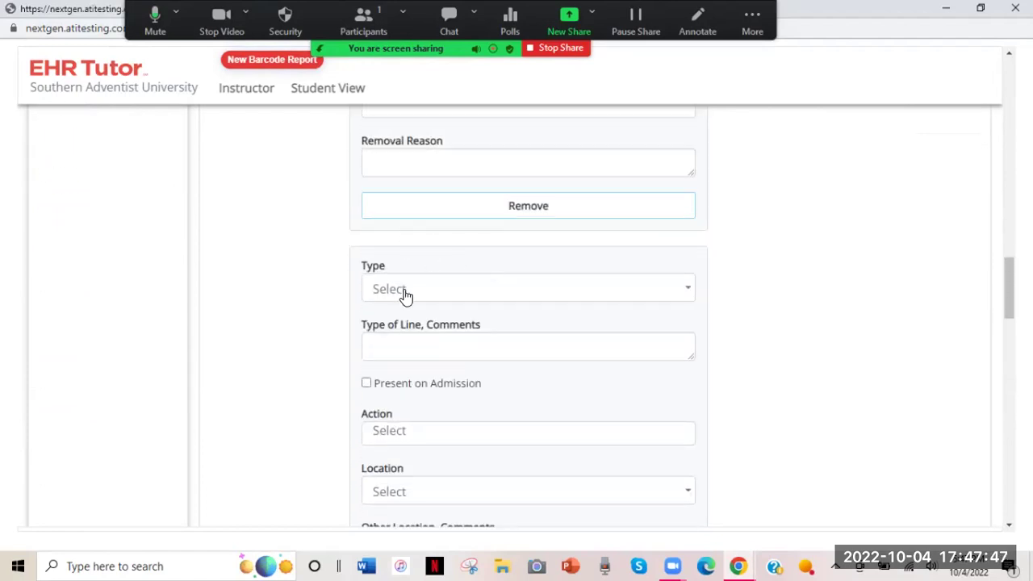
pyautogui.scroll(-15, 847, 309)
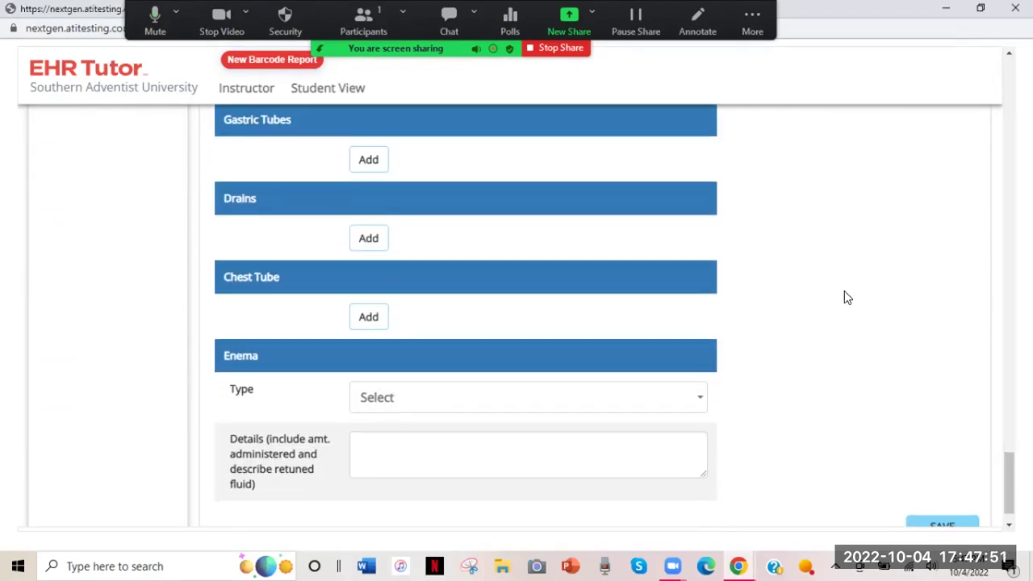
pyautogui.scroll(-1, 890, 472)
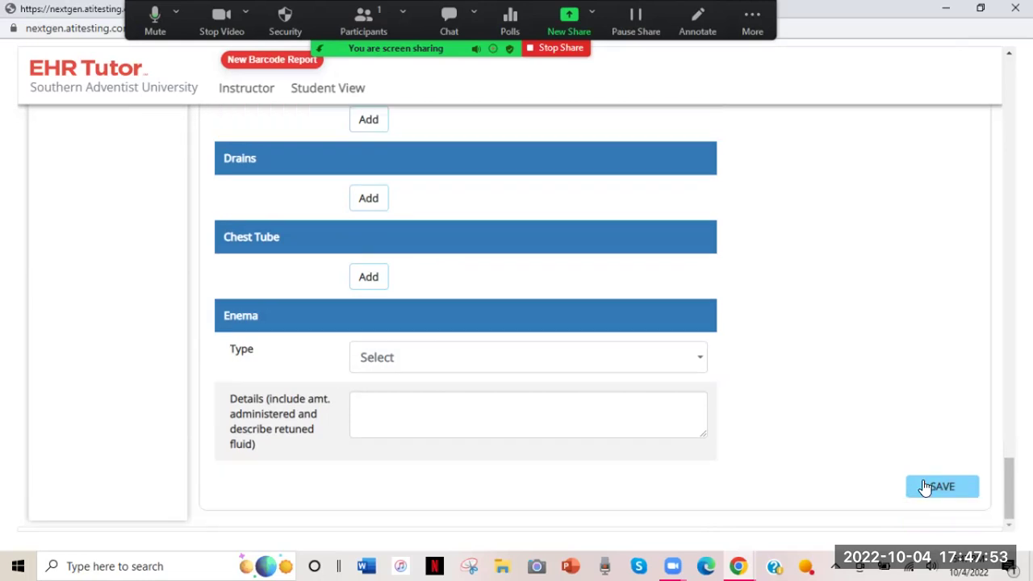
pyautogui.click(926, 486)
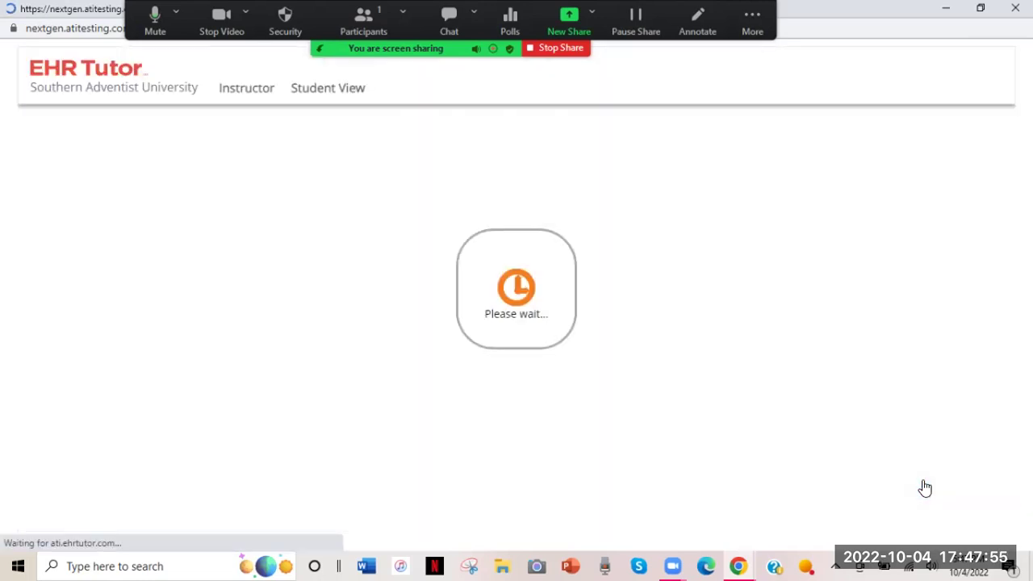
pyautogui.scroll(-3, 531, 476)
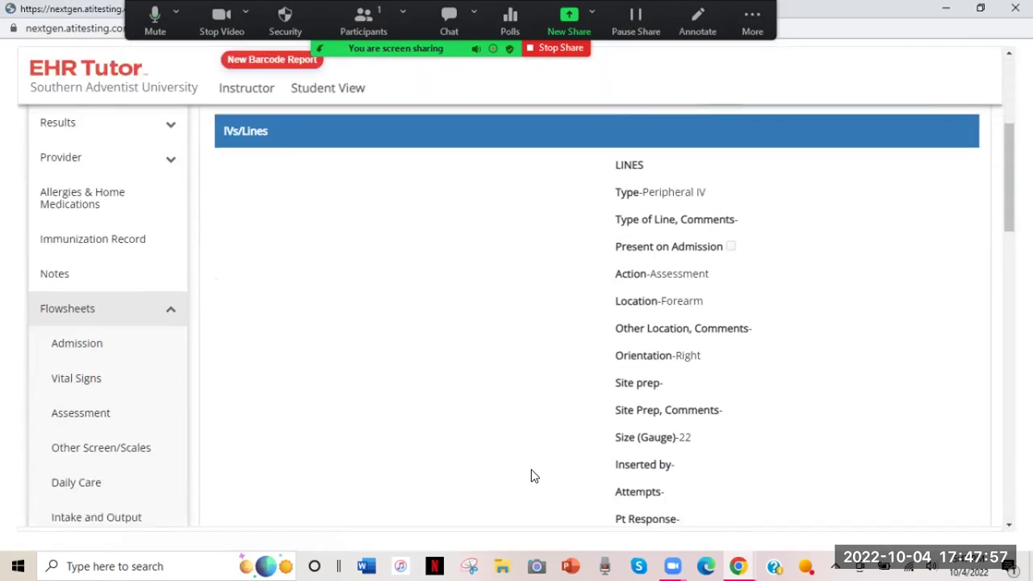
pyautogui.scroll(-2, 531, 470)
pyautogui.scroll(-2, 531, 470)
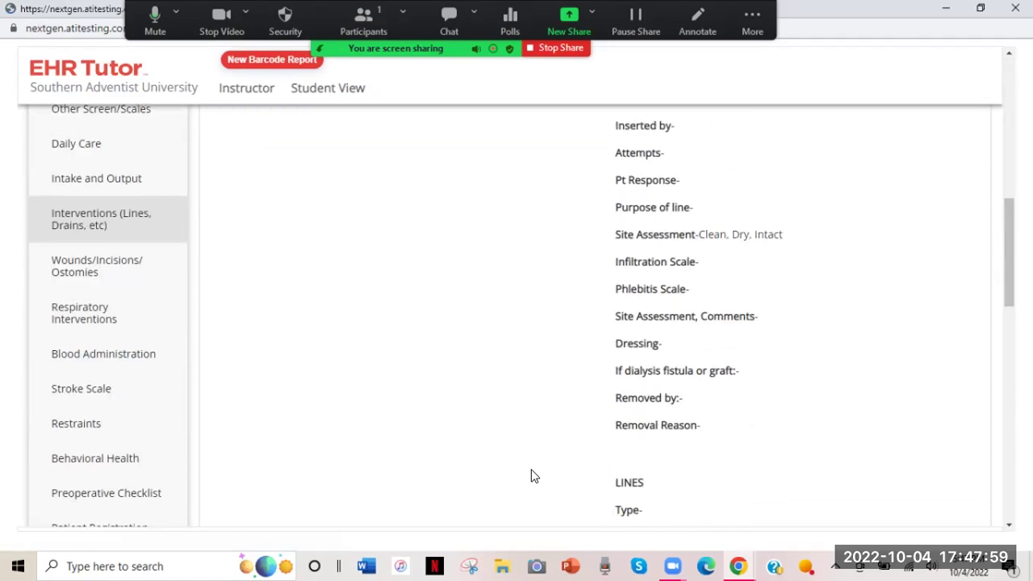
pyautogui.scroll(-2, 531, 474)
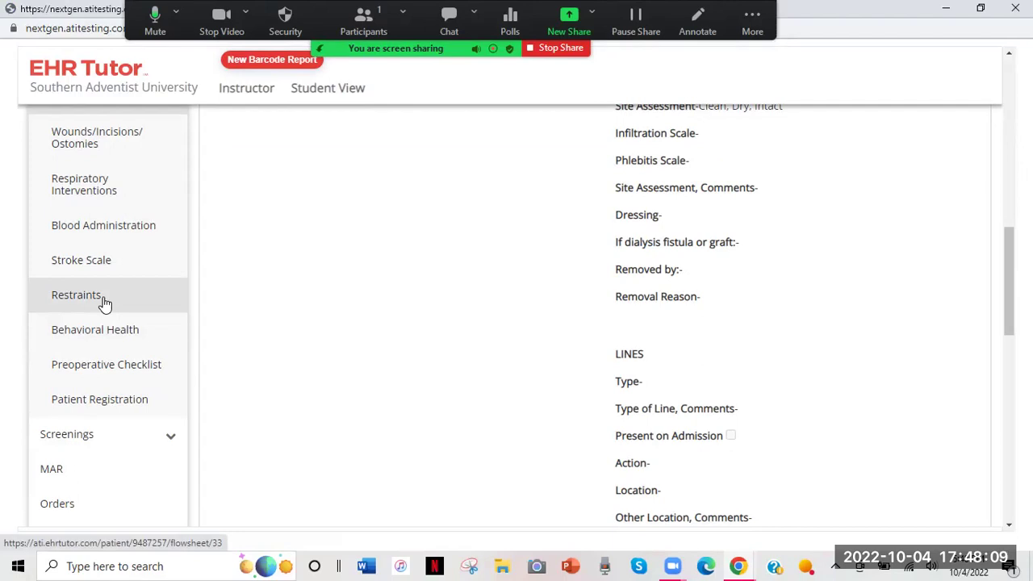
# Open the Respiratory Interventions flowsheet and examine its Ventilator, Endotracheal Tube, Chest Tube and Tracheostomy care sections.
pyautogui.scroll(2, 104, 303)
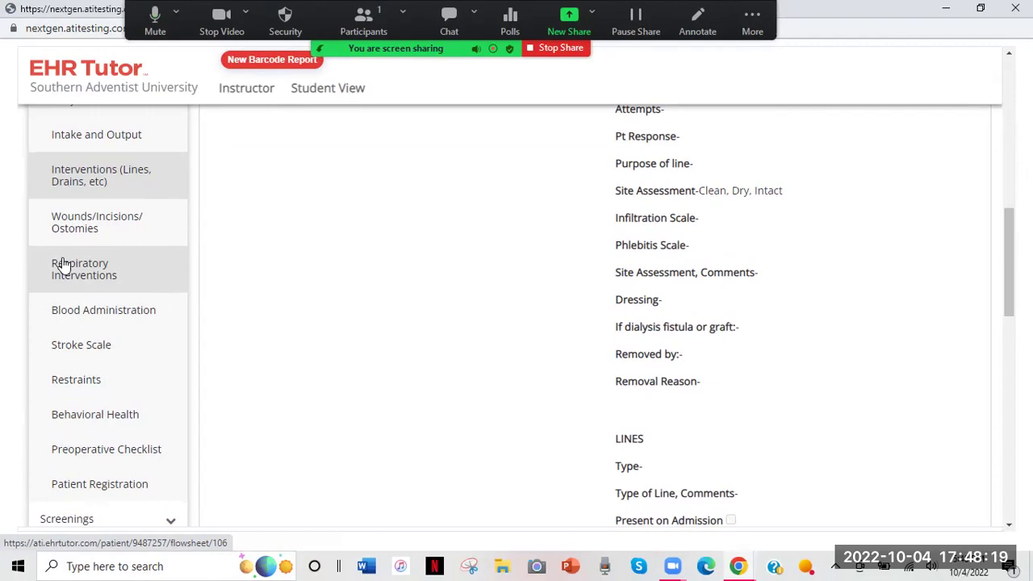
pyautogui.click(62, 260)
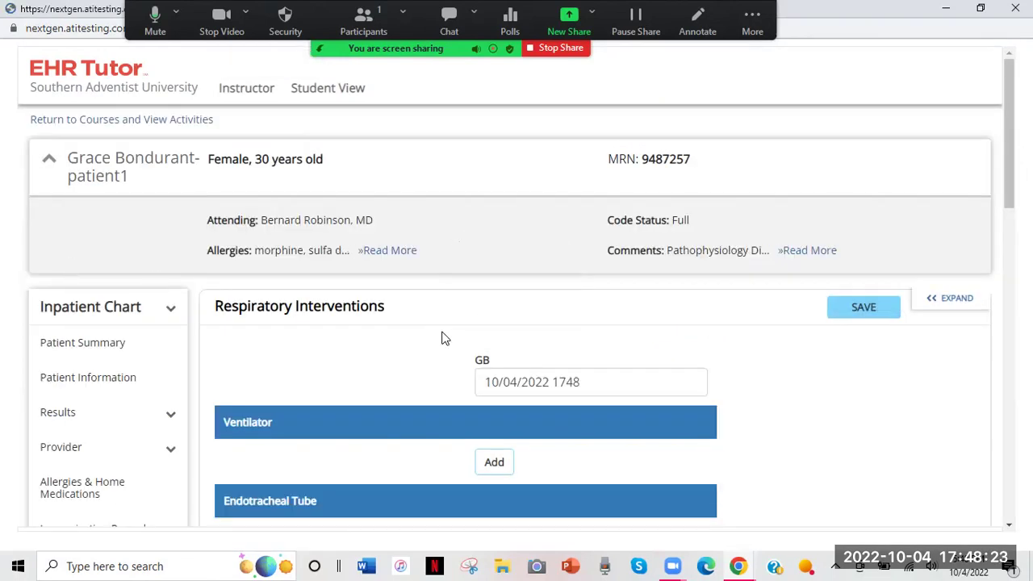
pyautogui.scroll(-3, 442, 338)
pyautogui.scroll(-2, 314, 318)
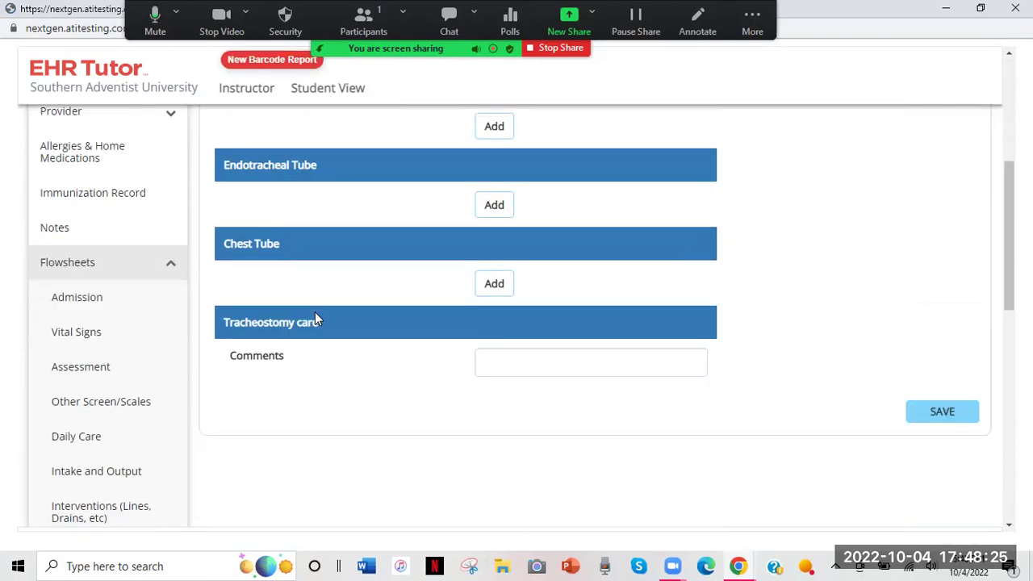
pyautogui.scroll(3, 315, 318)
pyautogui.scroll(-2, 314, 318)
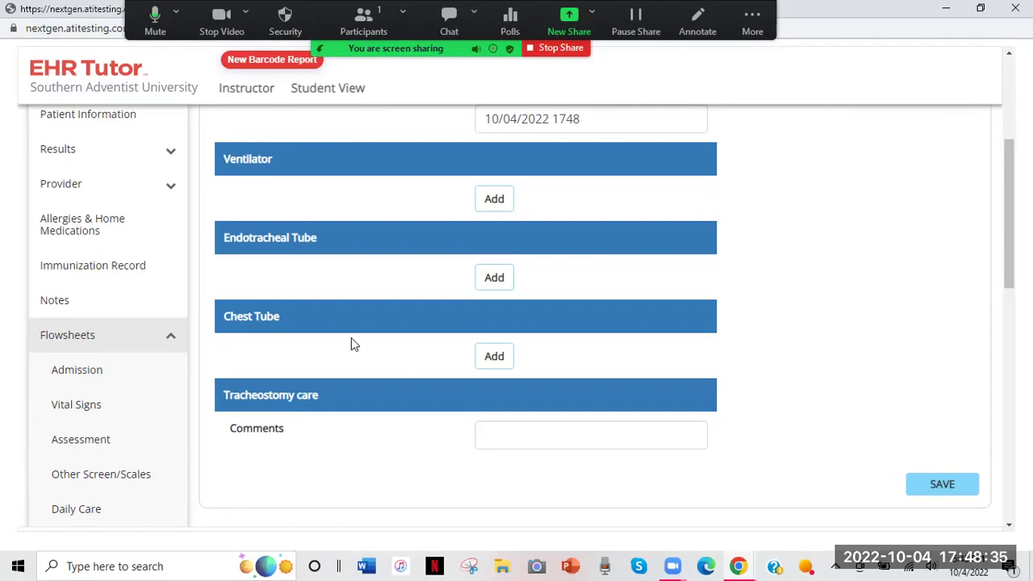
pyautogui.scroll(-4, 352, 342)
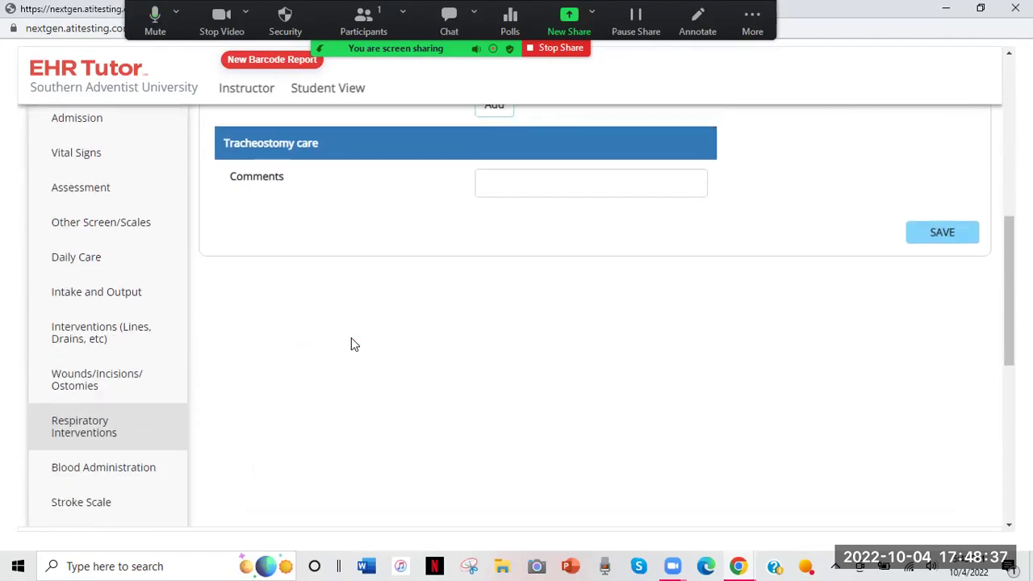
pyautogui.scroll(3, 347, 341)
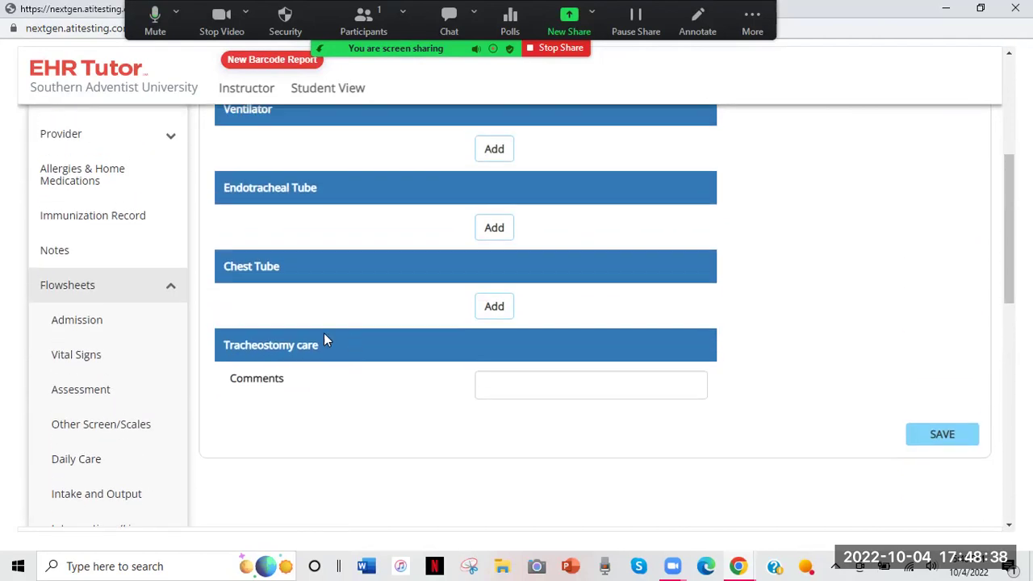
# Look over the available Screenings in the inpatient chart, leaving the Flowsheets and Screenings lists collapsed.
pyautogui.click(166, 286)
pyautogui.scroll(-1, 166, 278)
pyautogui.click(168, 249)
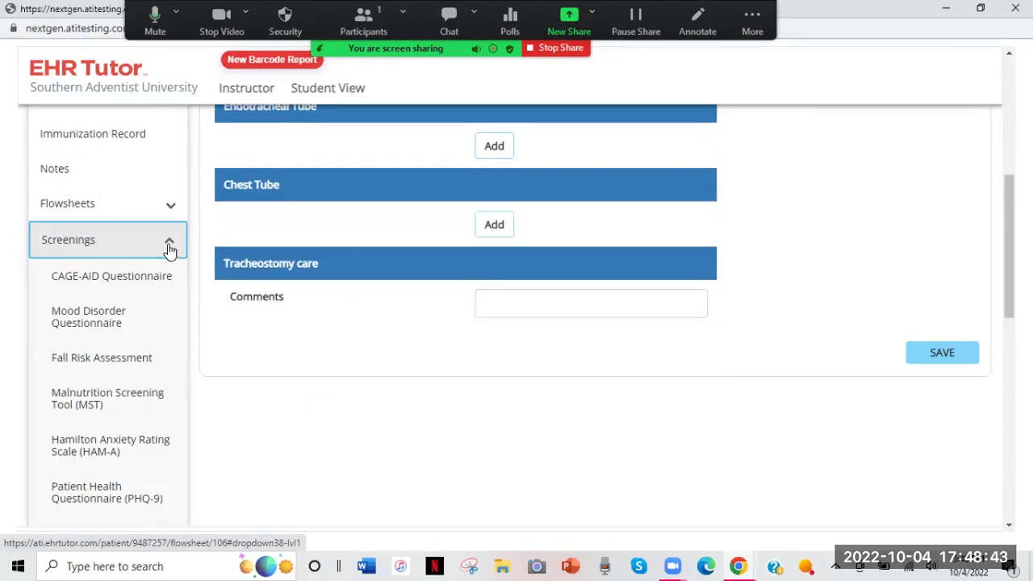
pyautogui.click(169, 250)
pyautogui.scroll(-1, 169, 250)
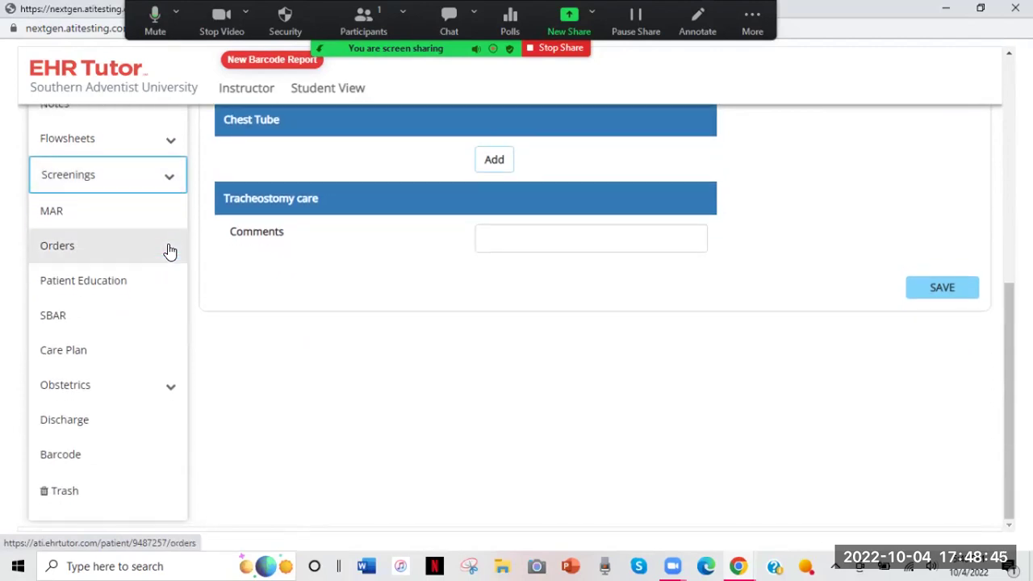
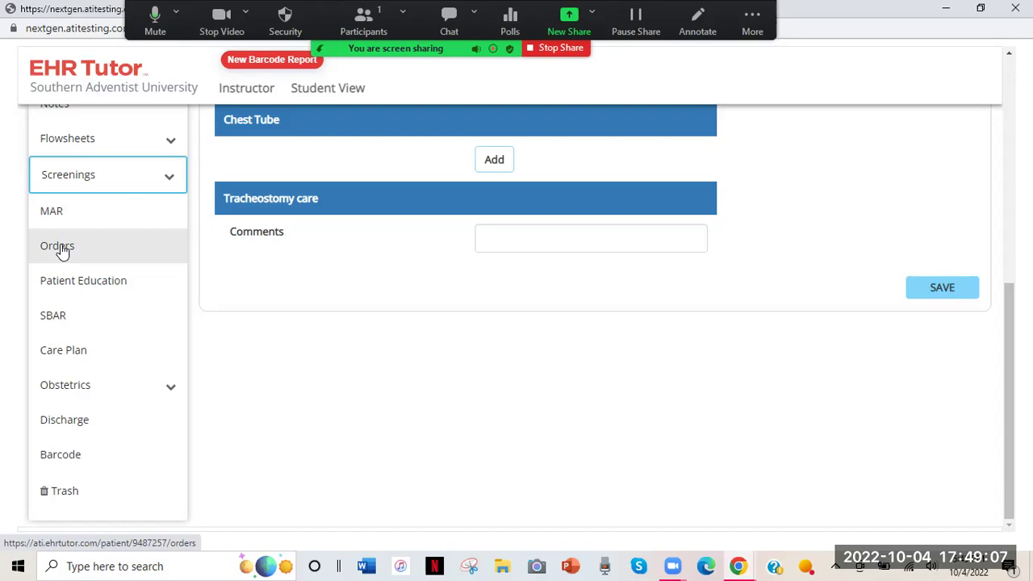
# Start a new order in the patient's Orders and select Docusate capsules, oral 100 mg.
pyautogui.click(60, 247)
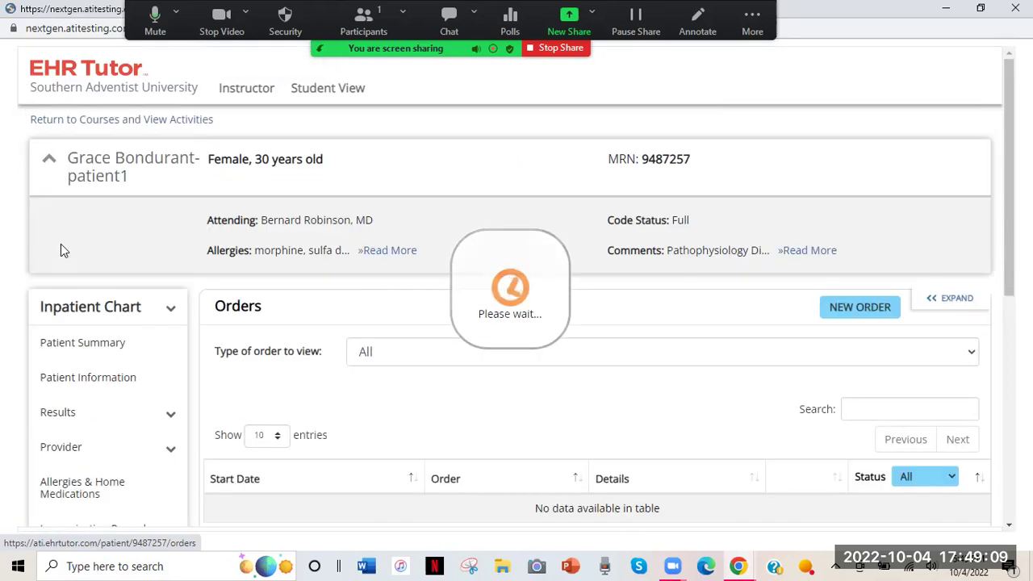
pyautogui.scroll(-2, 651, 218)
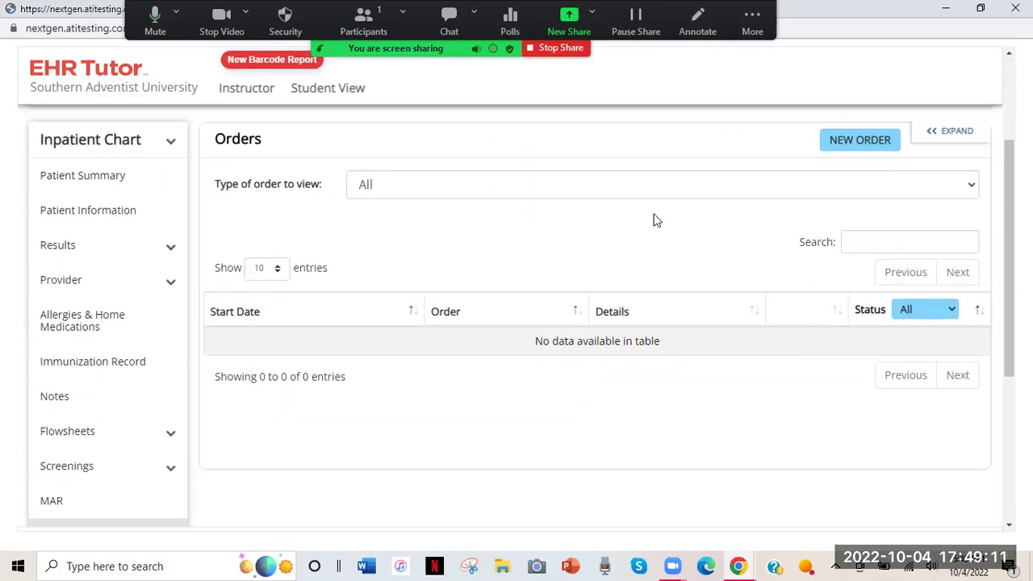
pyautogui.click(867, 143)
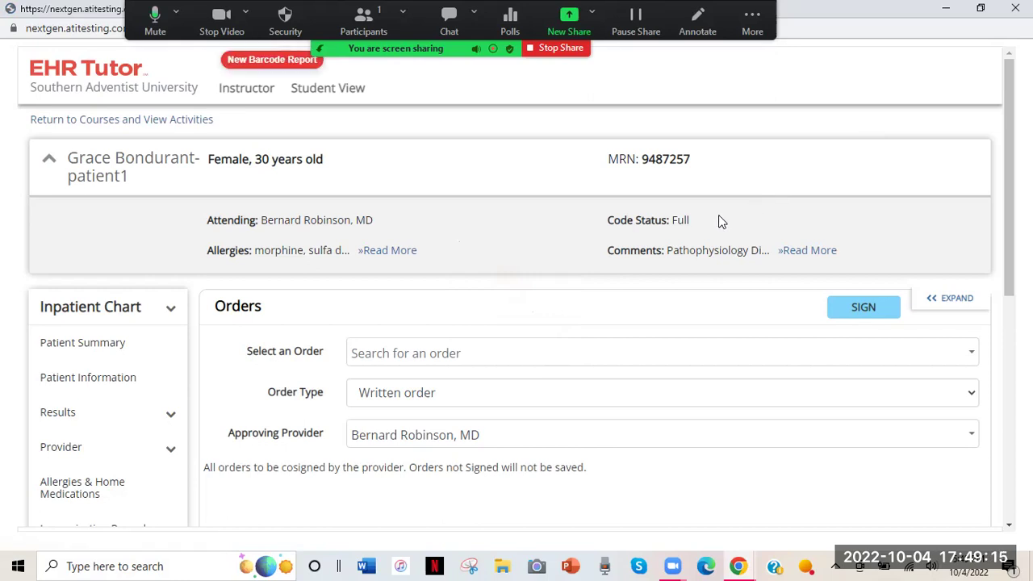
pyautogui.scroll(-1, 720, 221)
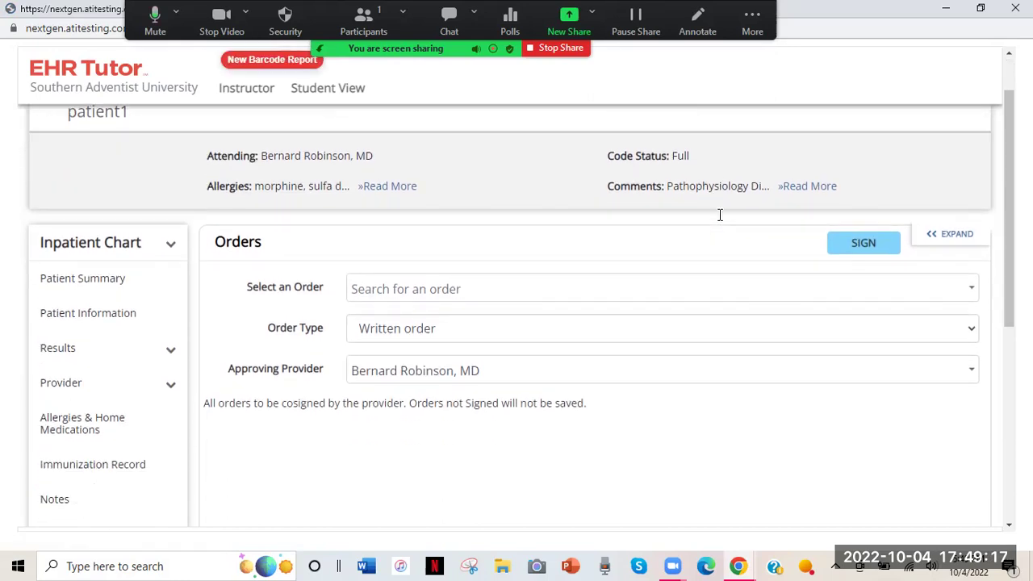
pyautogui.scroll(-1, 721, 221)
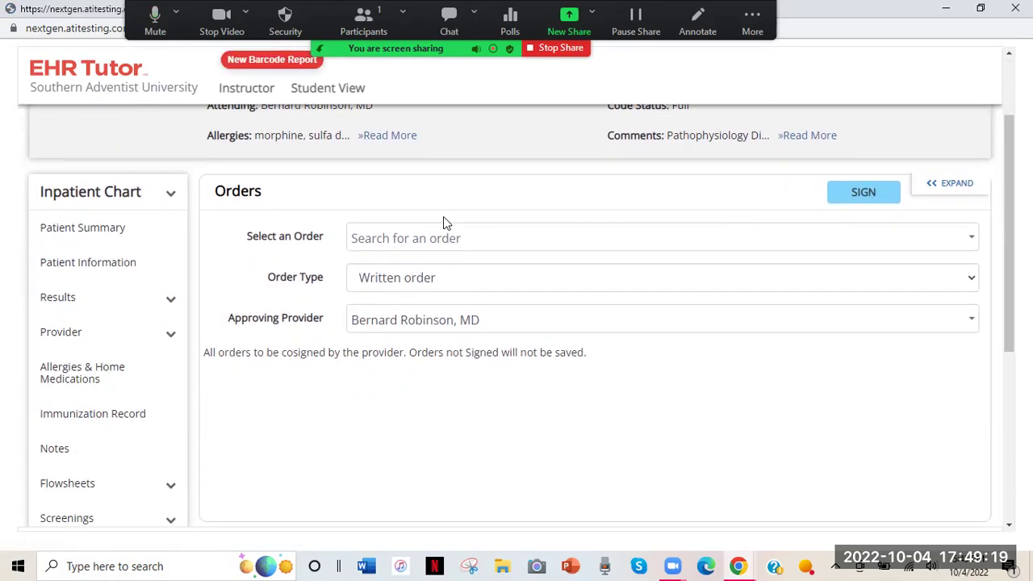
pyautogui.click(472, 239)
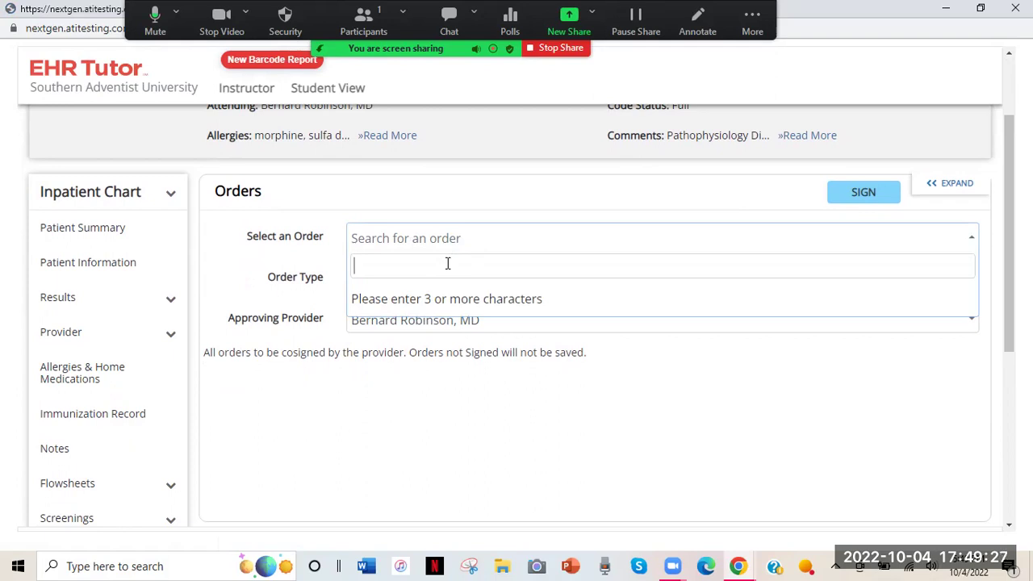
pyautogui.write('doc')
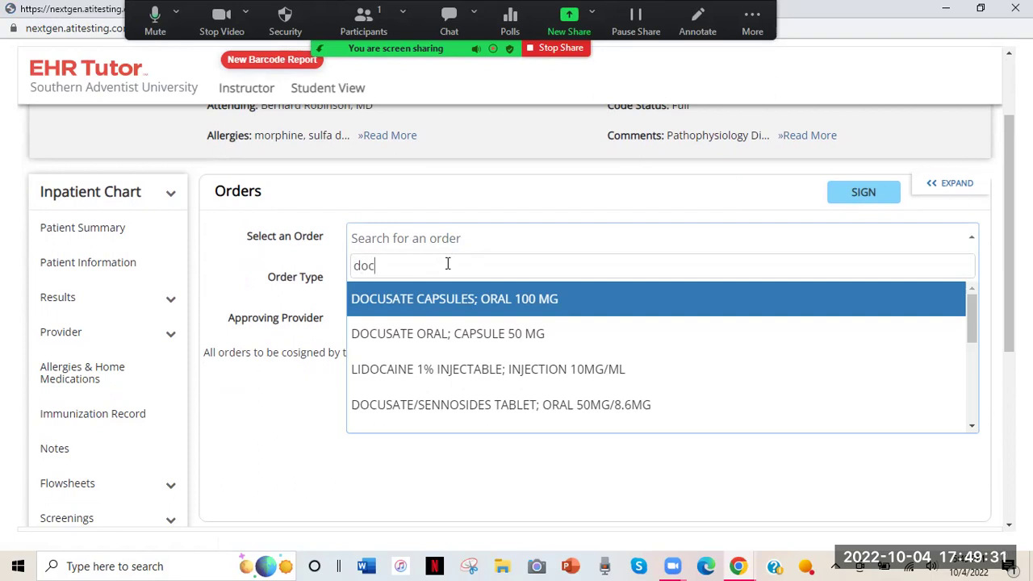
pyautogui.click(456, 309)
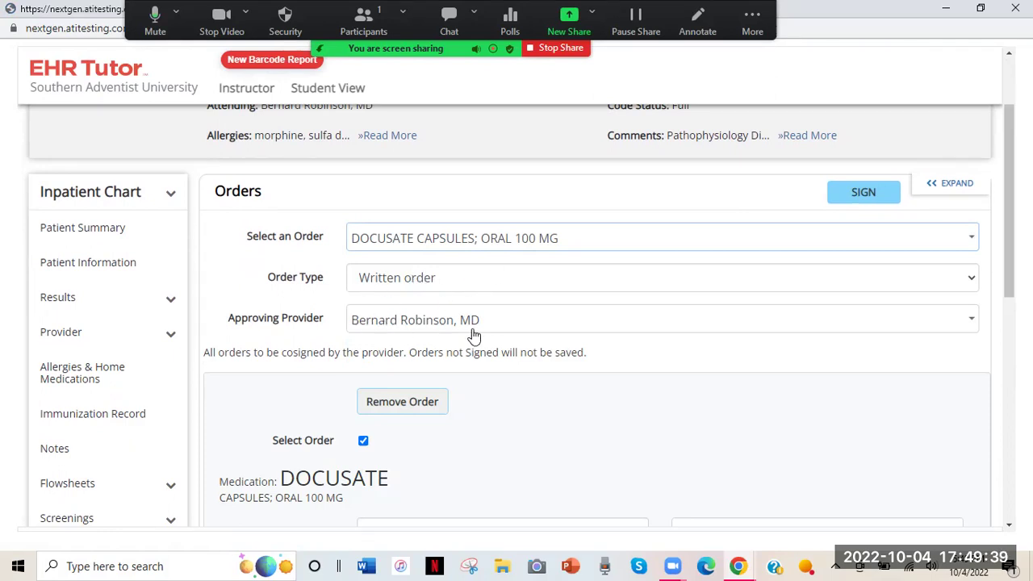
# Set the docusate order's dose to 100 mg.
pyautogui.scroll(-1, 475, 335)
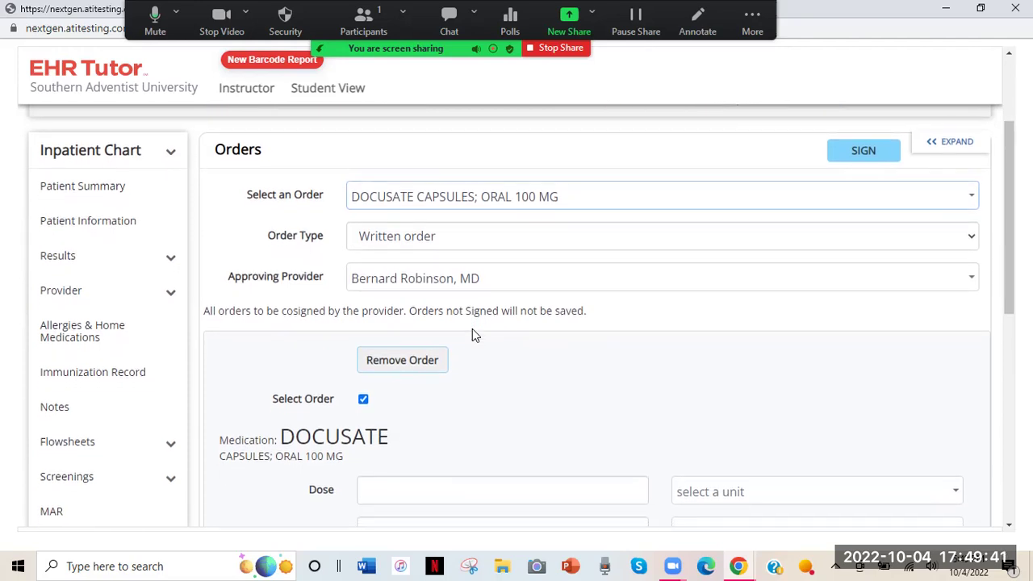
pyautogui.scroll(-1, 472, 328)
pyautogui.scroll(-2, 470, 327)
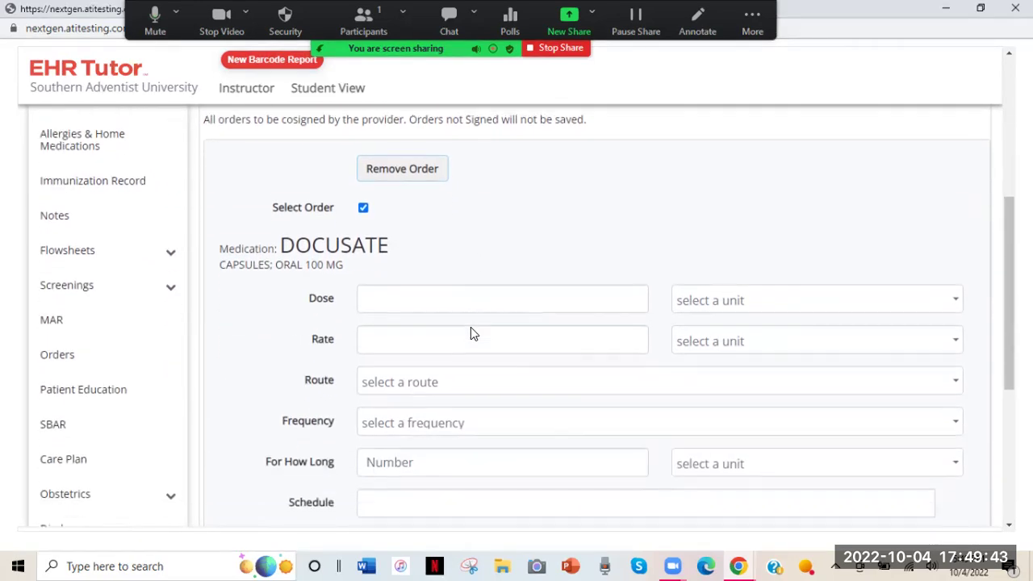
pyautogui.scroll(-1, 470, 327)
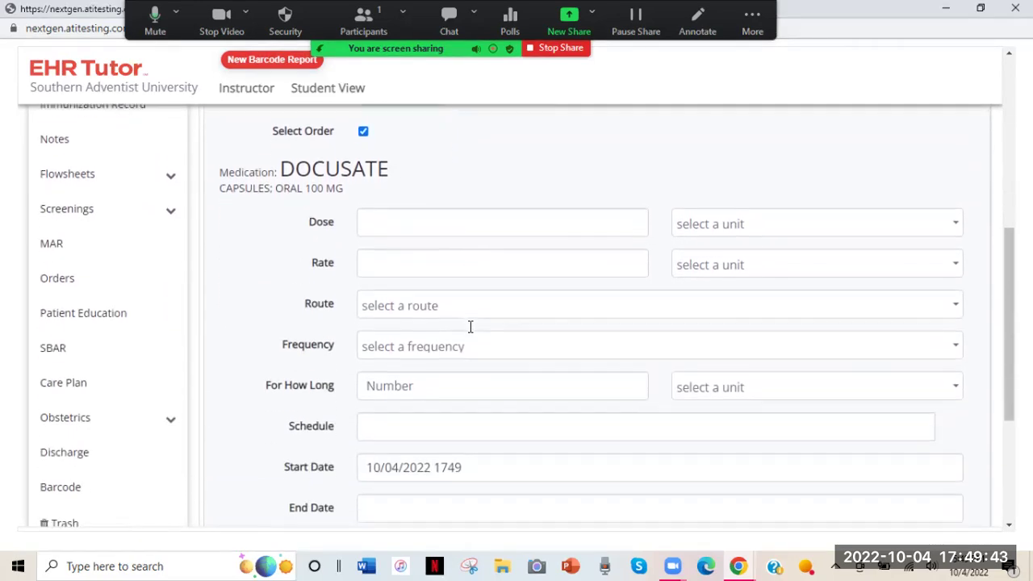
pyautogui.click(398, 218)
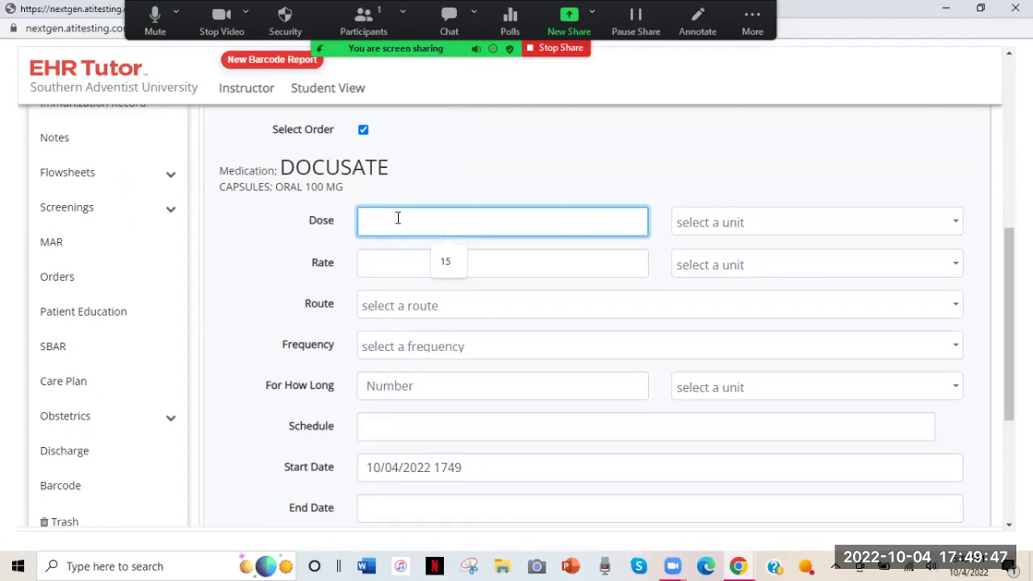
pyautogui.write('100')
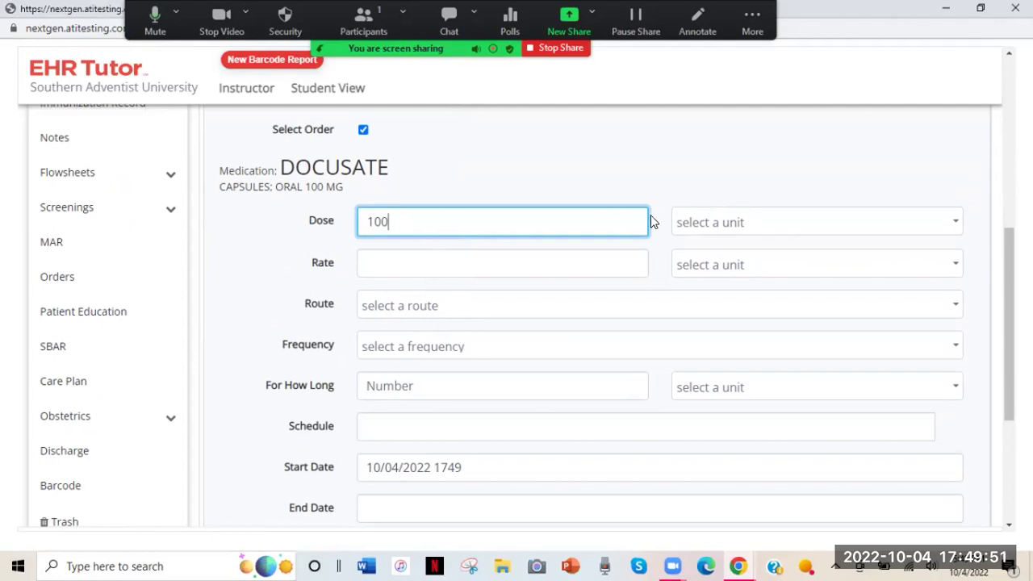
pyautogui.click(697, 224)
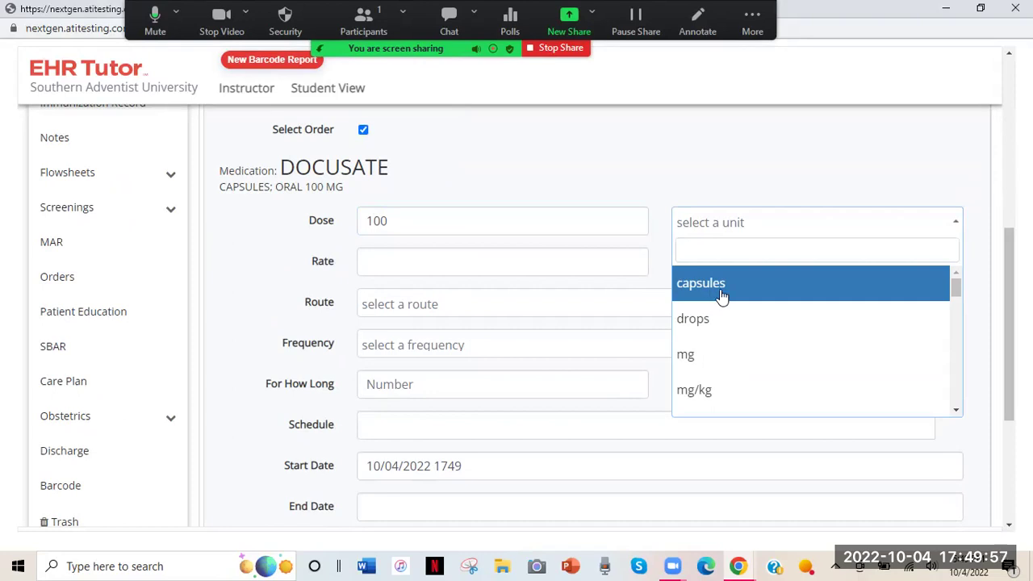
pyautogui.click(706, 358)
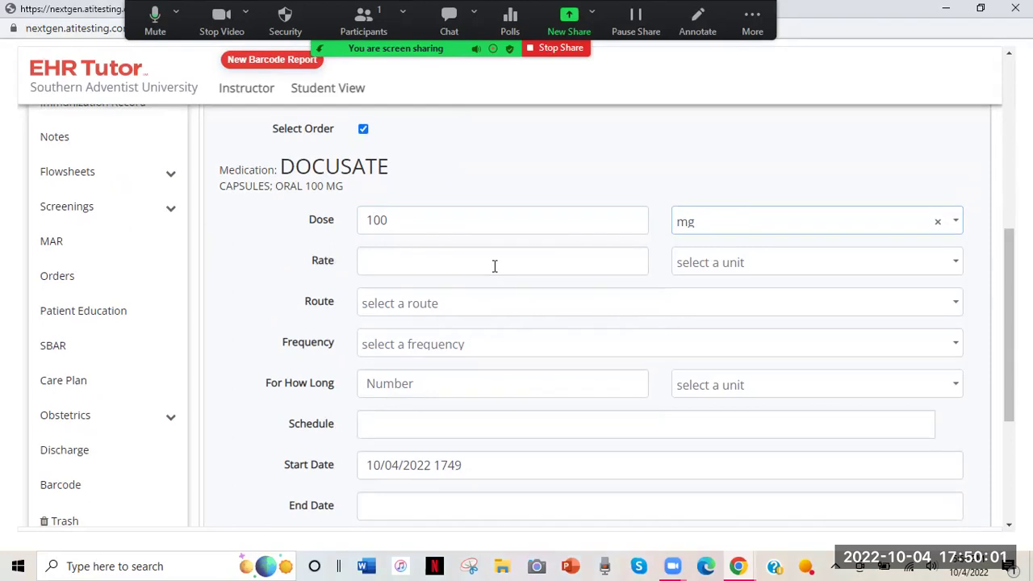
# Set the docusate order's route to Oral and its frequency to BID.
pyautogui.scroll(-1, 493, 264)
pyautogui.click(482, 208)
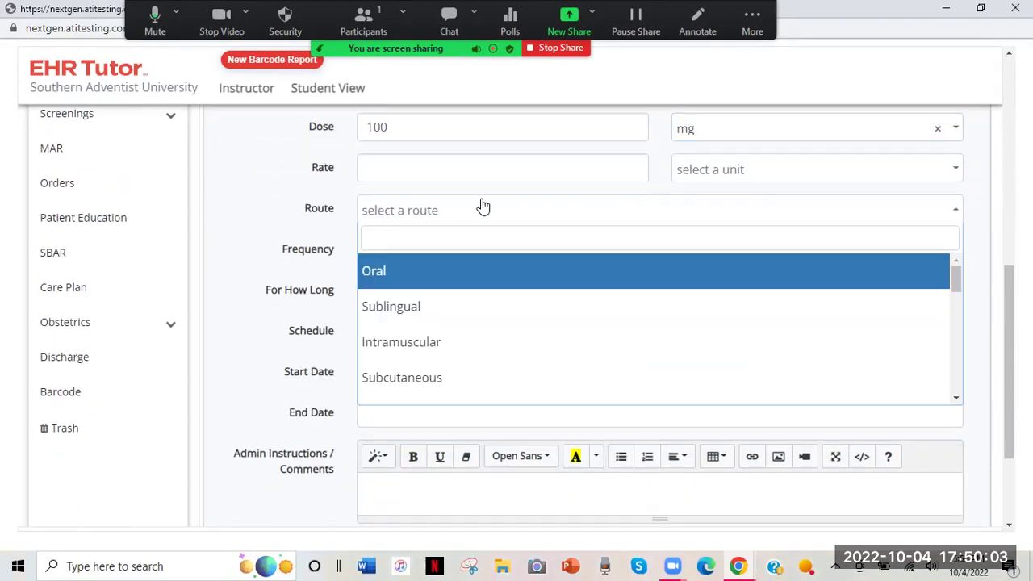
pyautogui.click(442, 279)
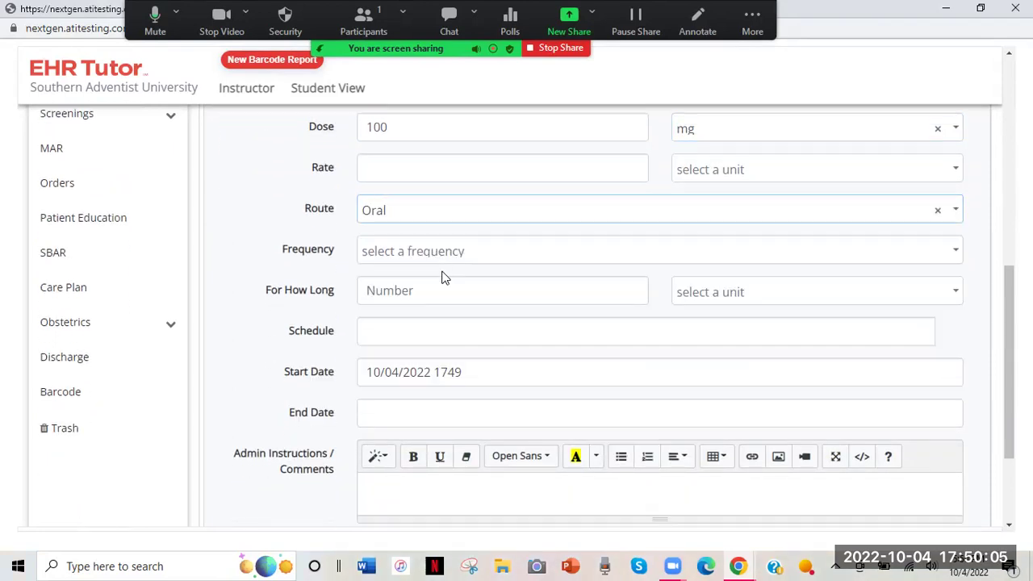
pyautogui.click(433, 265)
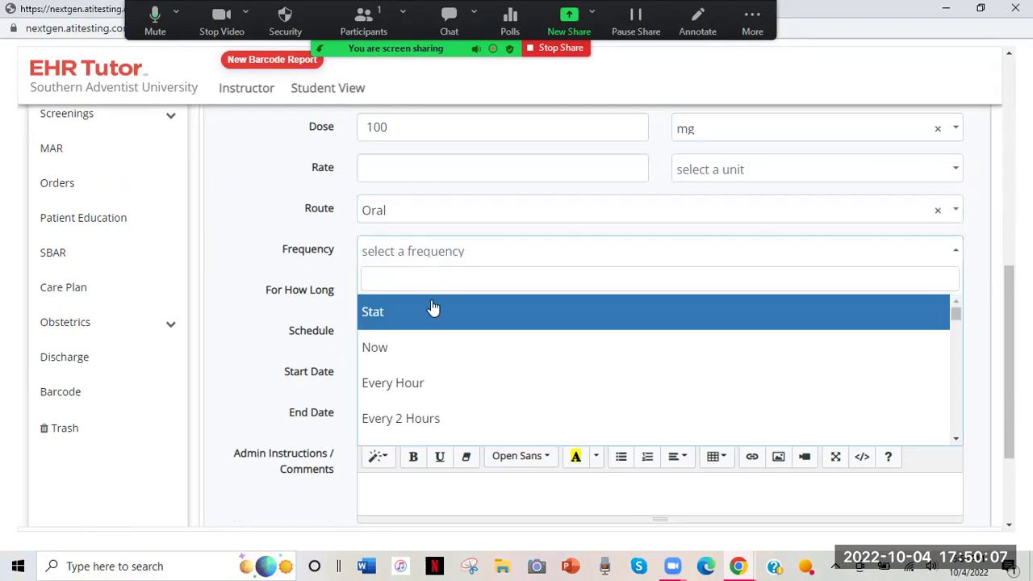
pyautogui.scroll(-5, 432, 365)
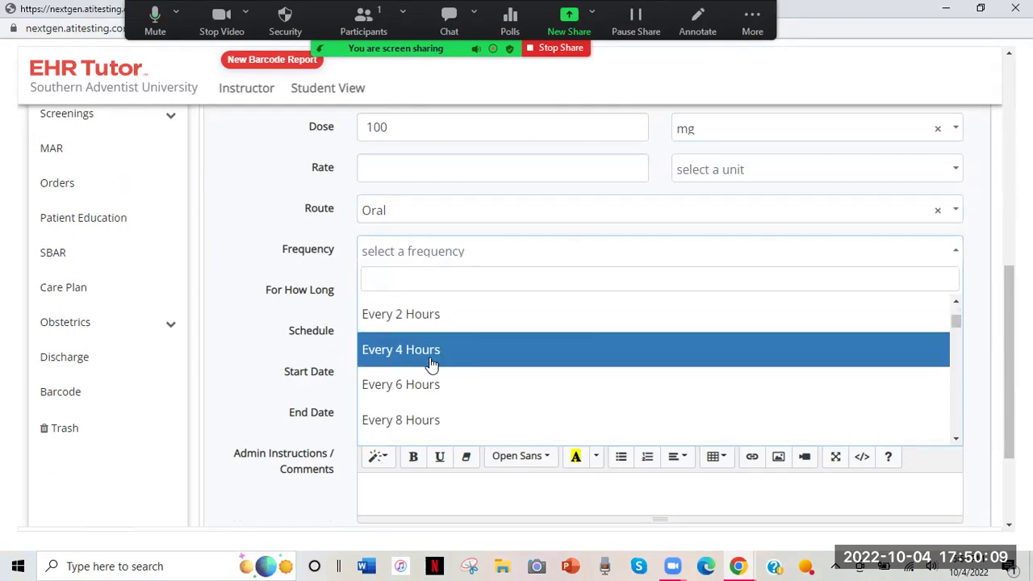
pyautogui.scroll(-5, 432, 364)
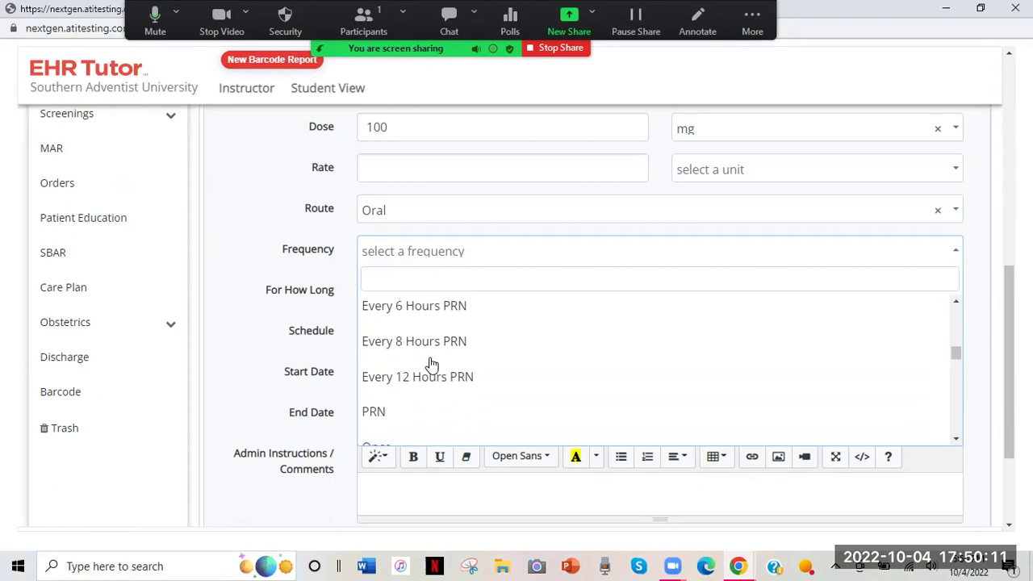
pyautogui.scroll(-2, 428, 362)
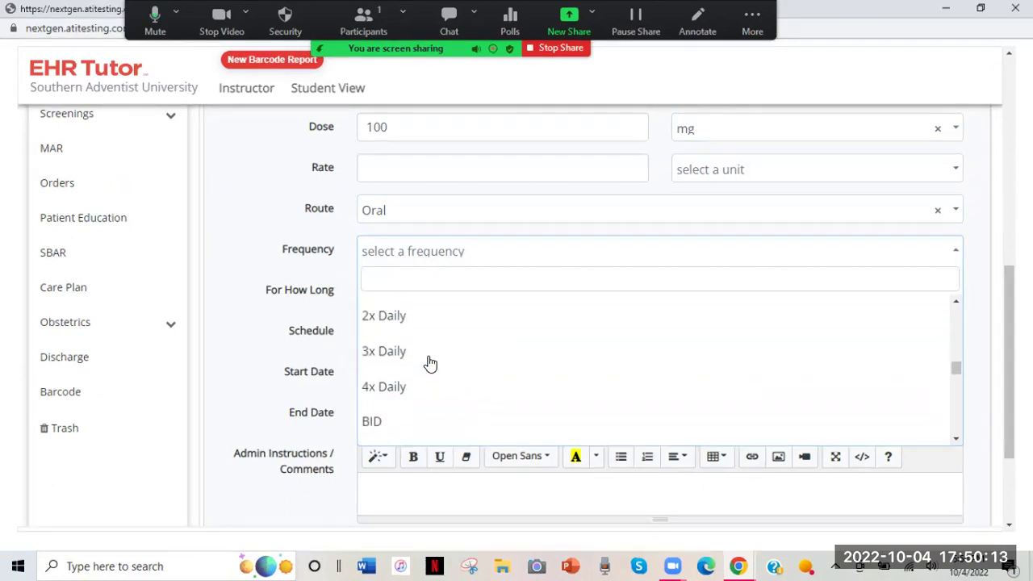
pyautogui.scroll(-3, 427, 361)
pyautogui.scroll(2, 398, 346)
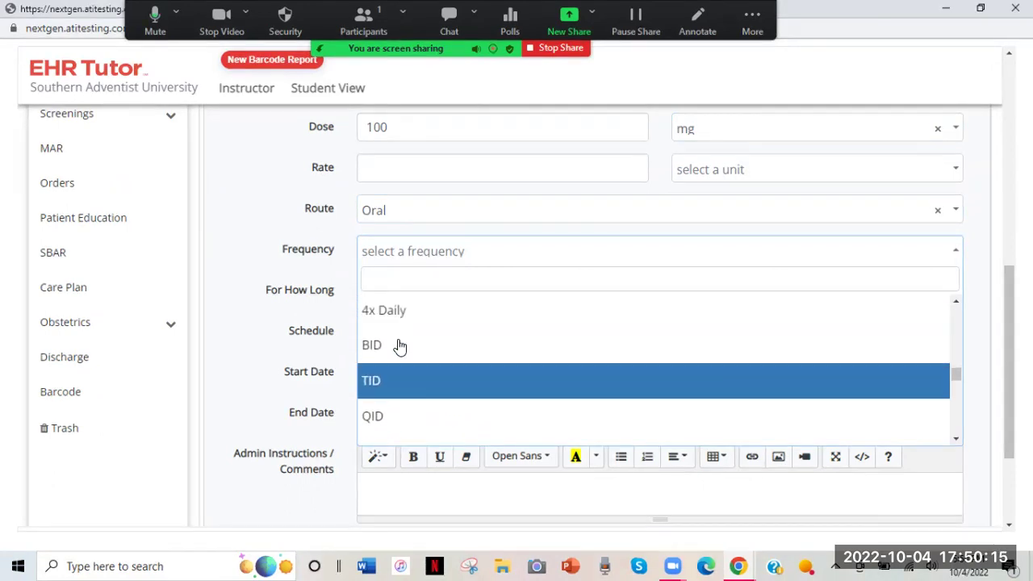
pyautogui.click(382, 350)
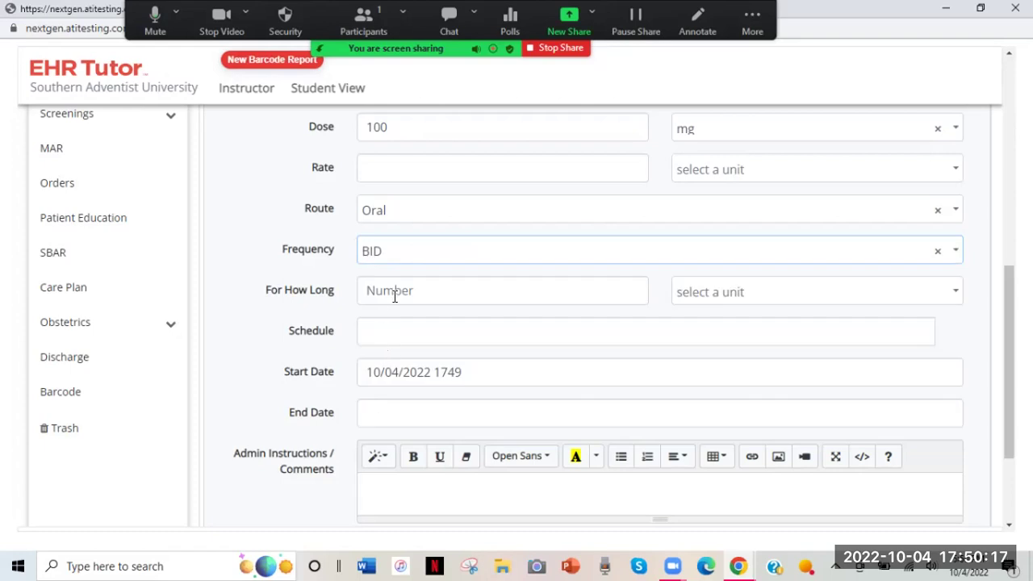
# Add the admin comment "pt takes with applesauce" to the docusate order and sign the order.
pyautogui.scroll(-2, 410, 294)
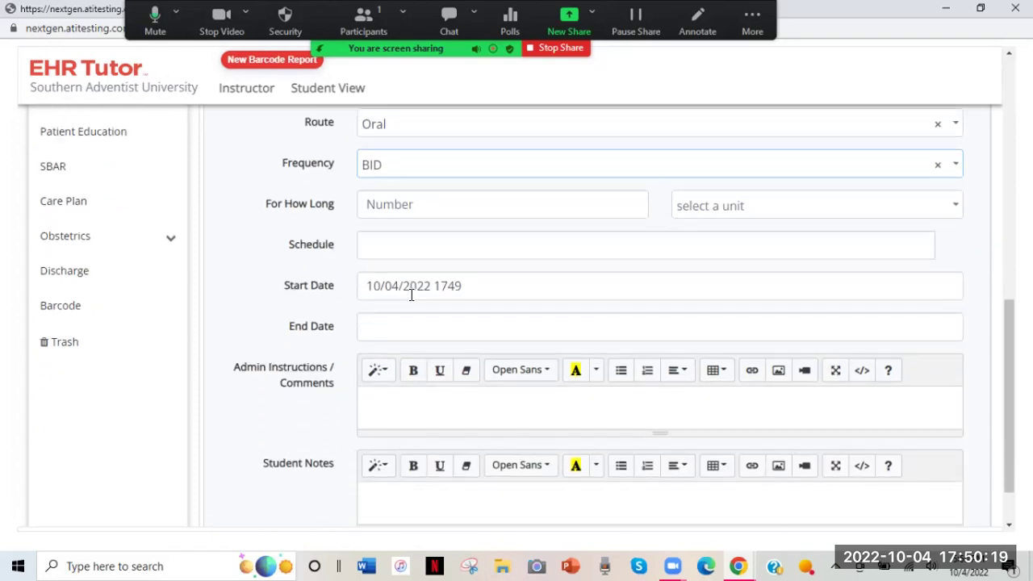
pyautogui.scroll(-2, 410, 294)
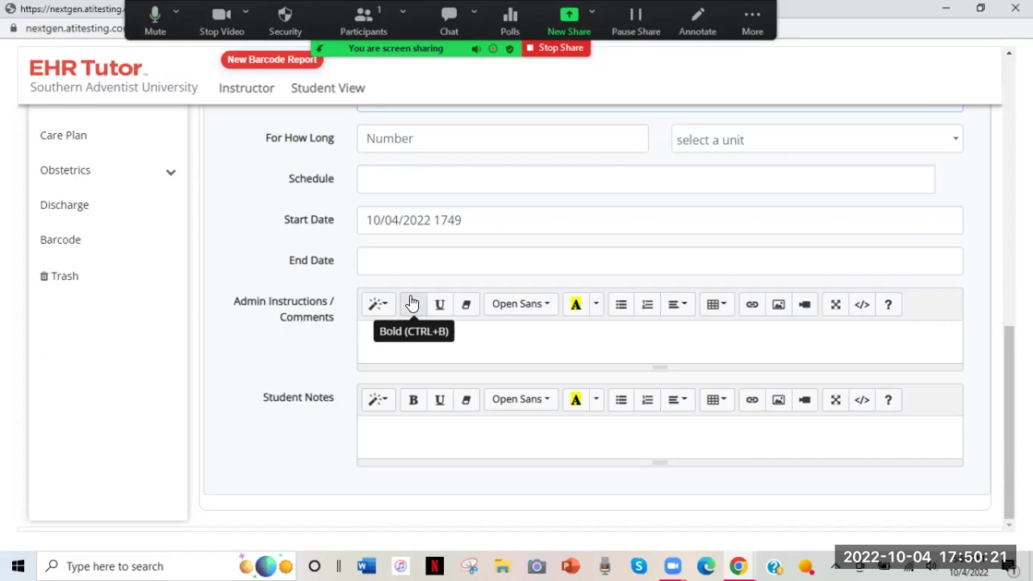
pyautogui.click(385, 343)
pyautogui.write('pt takes with applesauce')
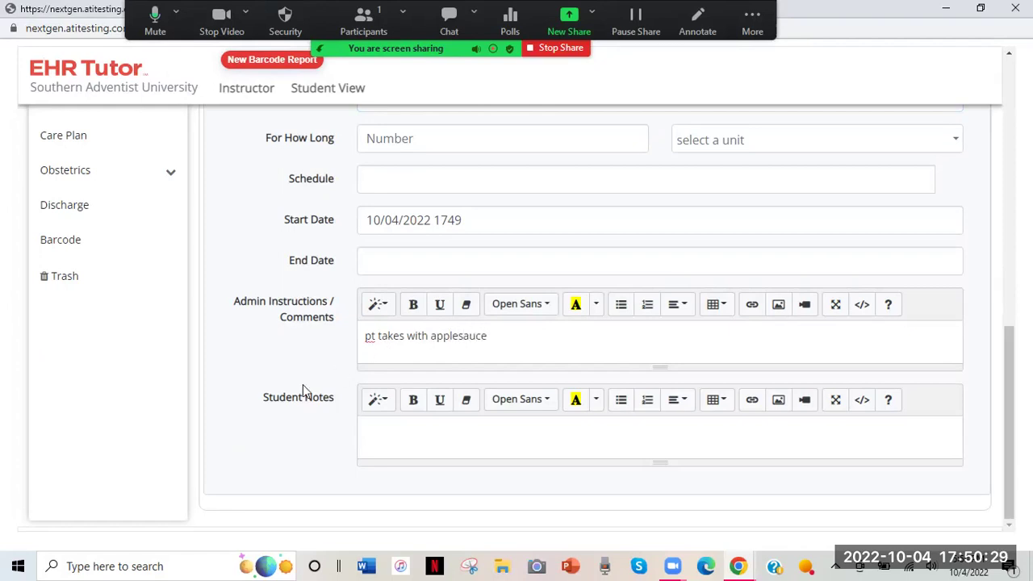
pyautogui.scroll(8, 288, 425)
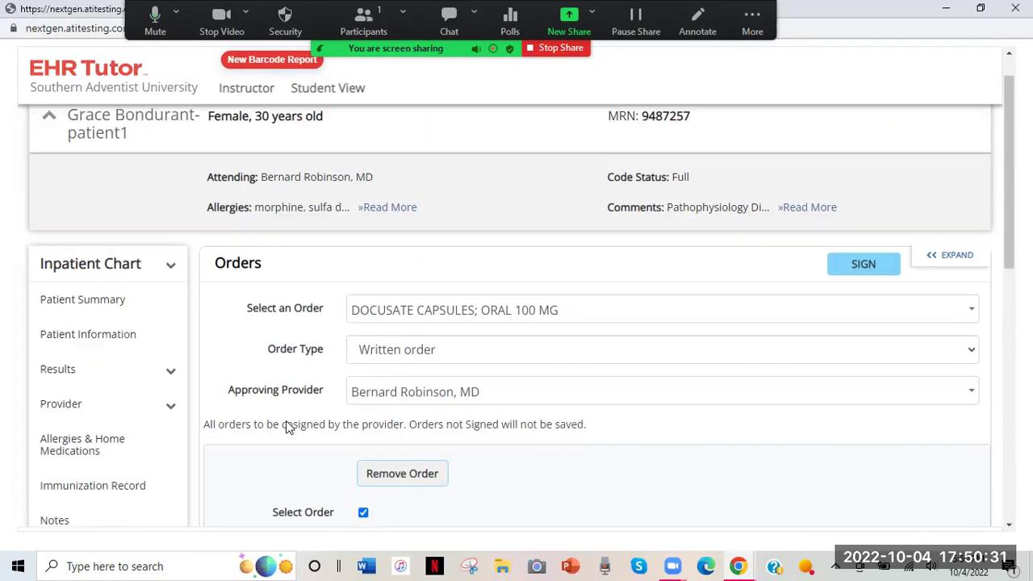
pyautogui.click(858, 315)
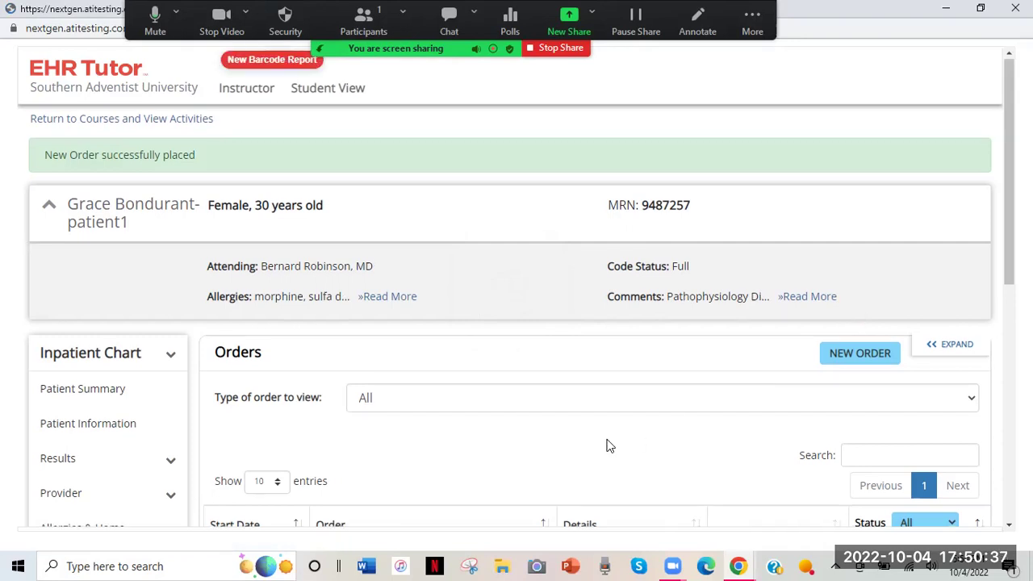
# In the MAR, start charting docusate at 1700 on 10/04/2022 and submit "Scanner not working" as the reason for not scanning.
pyautogui.scroll(-4, 606, 445)
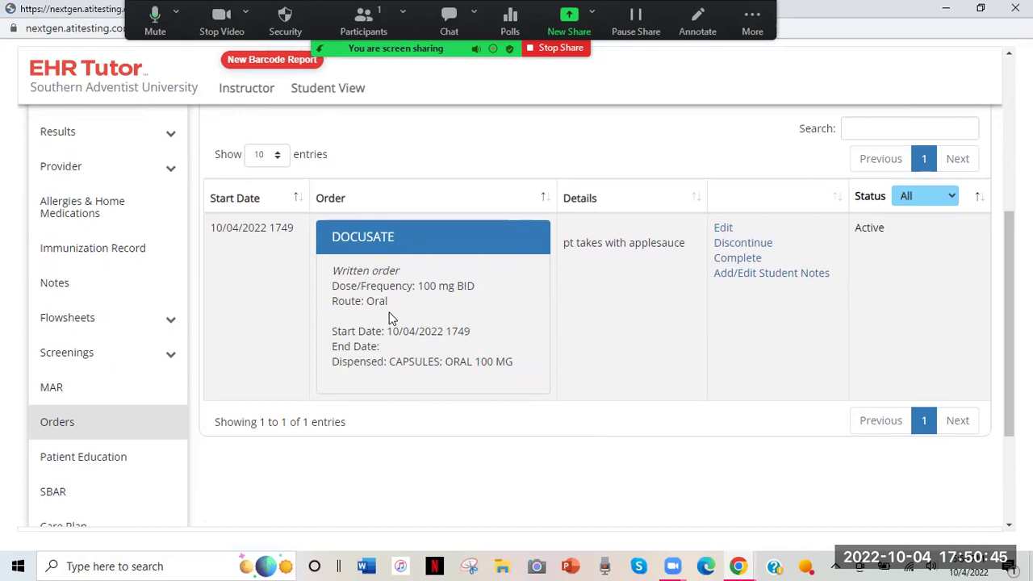
pyautogui.scroll(-2, 355, 448)
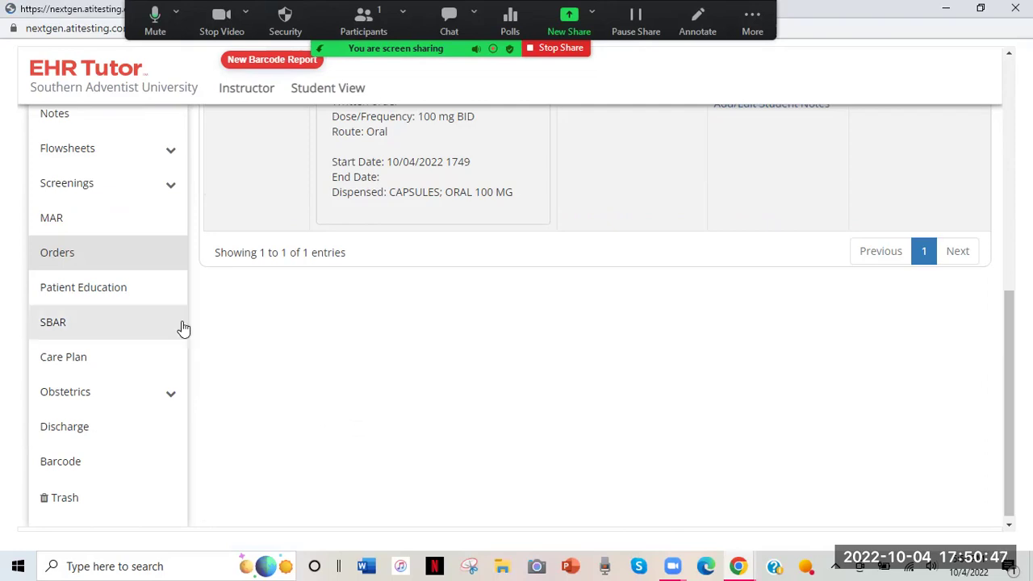
pyautogui.click(56, 220)
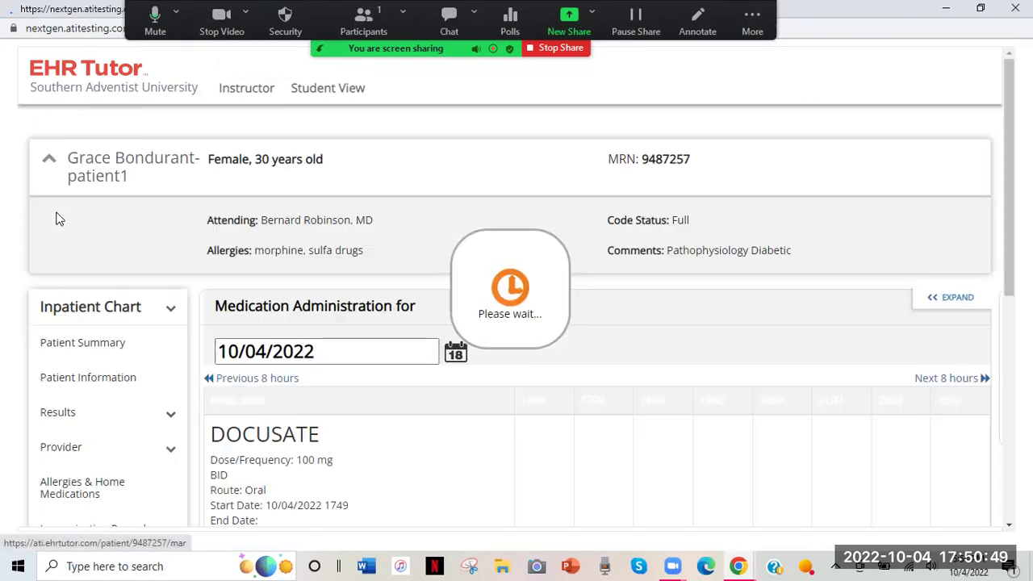
pyautogui.scroll(-2, 567, 381)
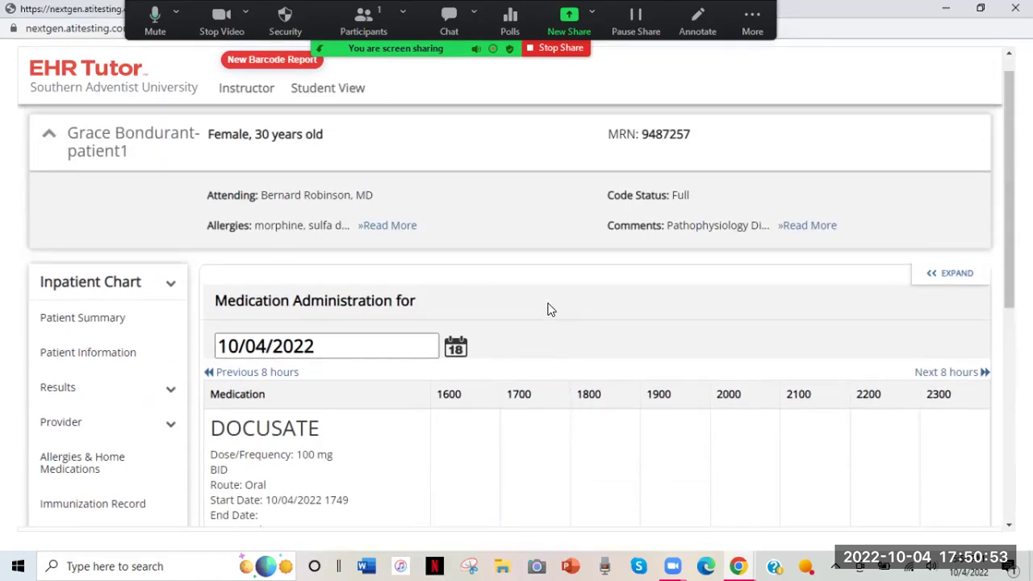
pyautogui.scroll(-2, 549, 308)
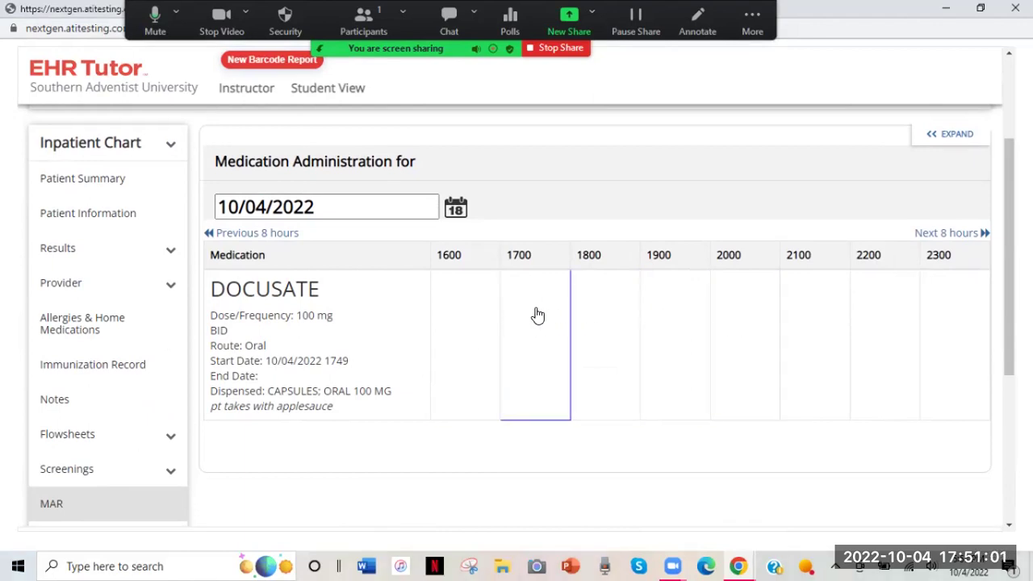
pyautogui.click(542, 318)
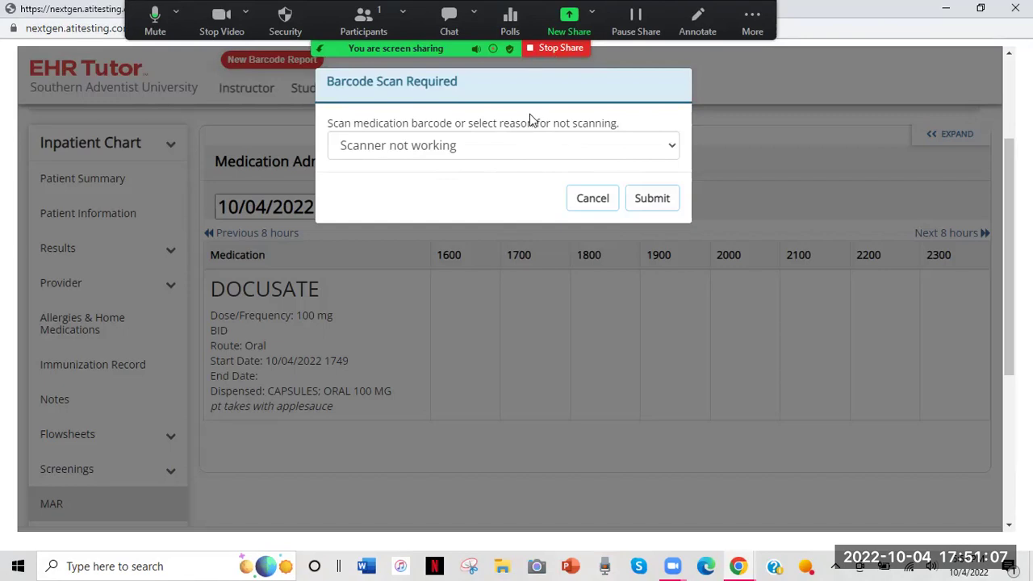
pyautogui.click(672, 146)
pyautogui.click(672, 146)
pyautogui.click(652, 199)
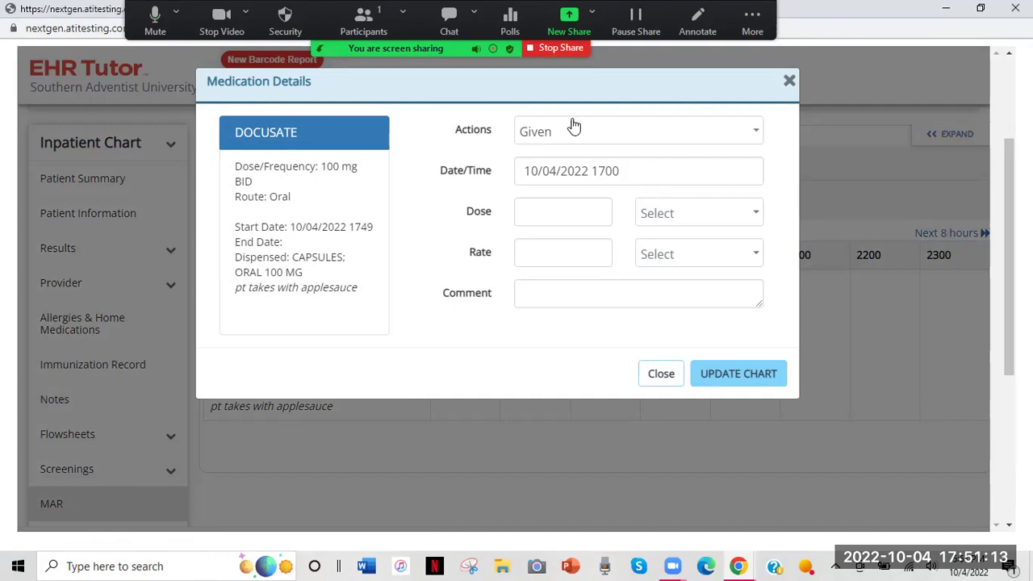
# Look over the administration actions, keep Given, and enter a docusate dose of 100 mg.
pyautogui.click(740, 141)
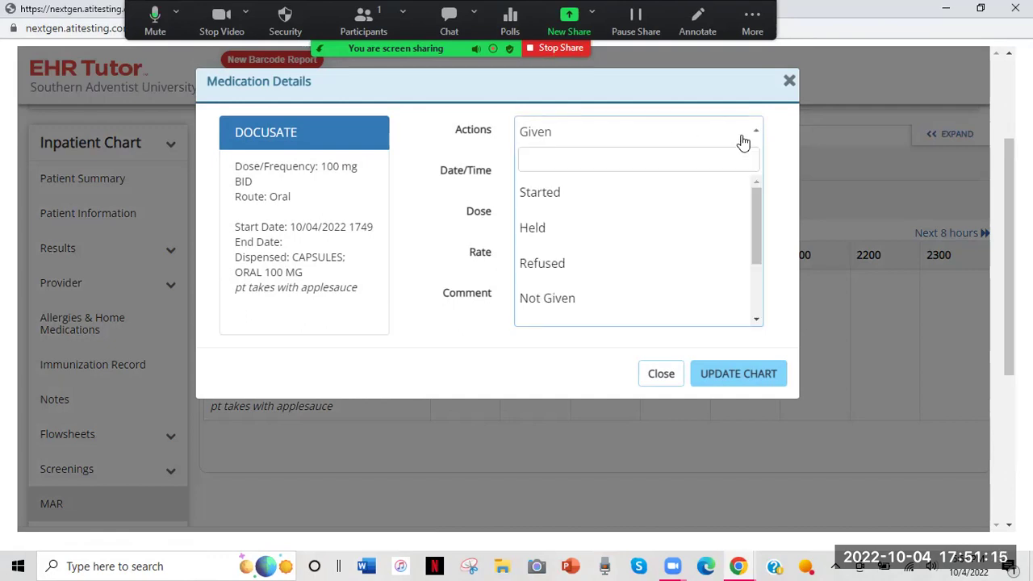
pyautogui.click(743, 142)
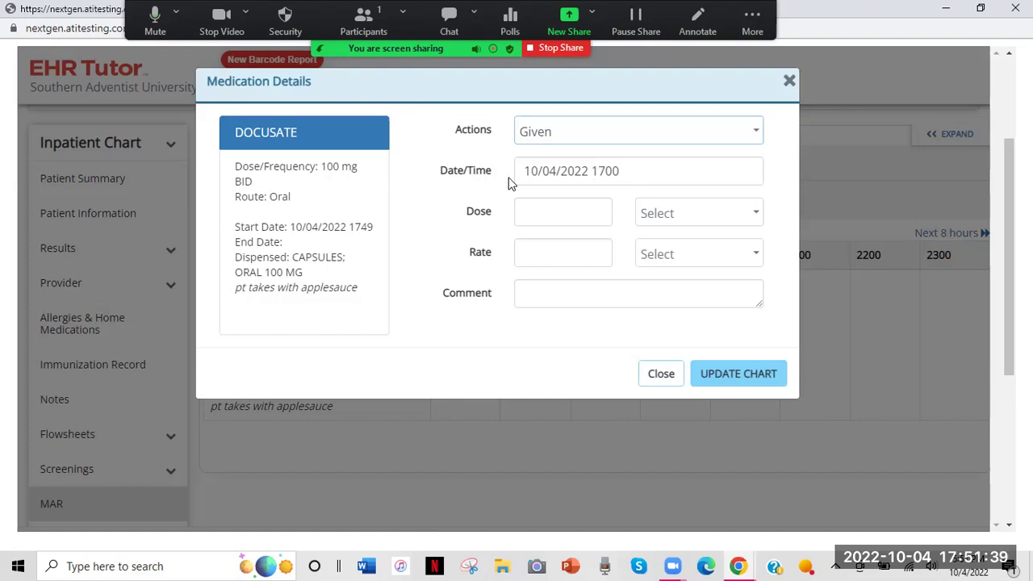
pyautogui.click(639, 172)
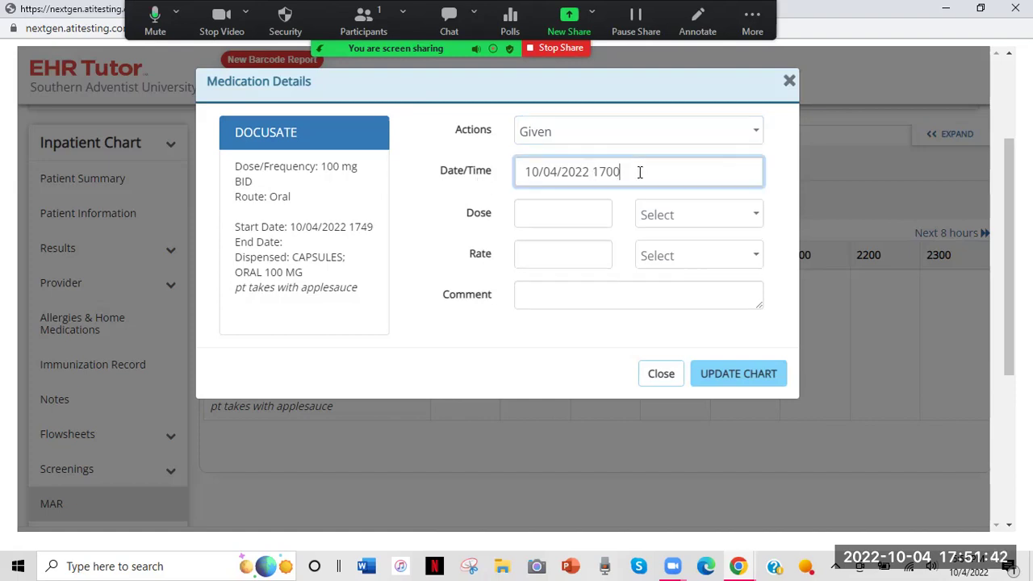
pyautogui.click(455, 194)
pyautogui.click(587, 219)
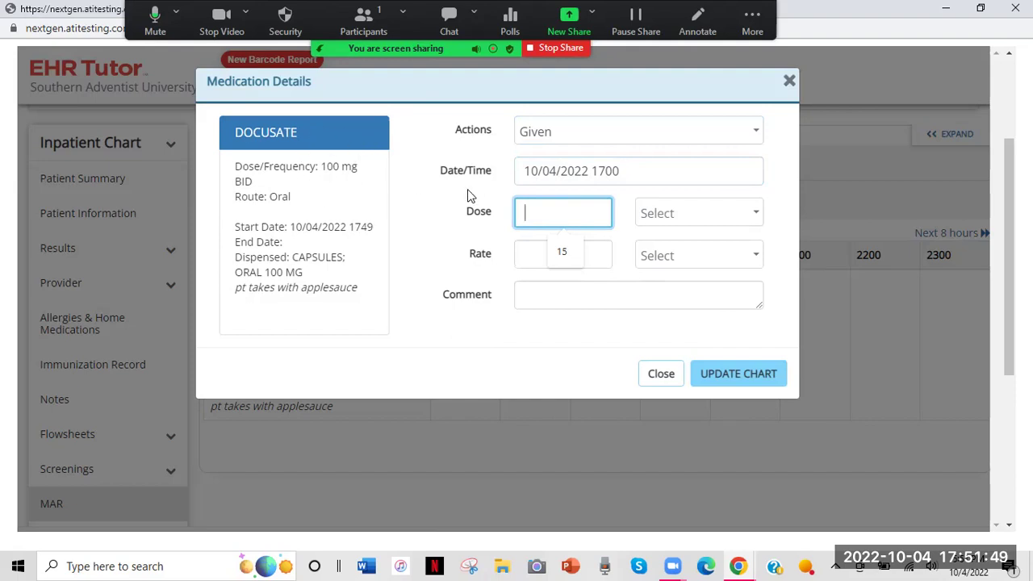
pyautogui.write('100')
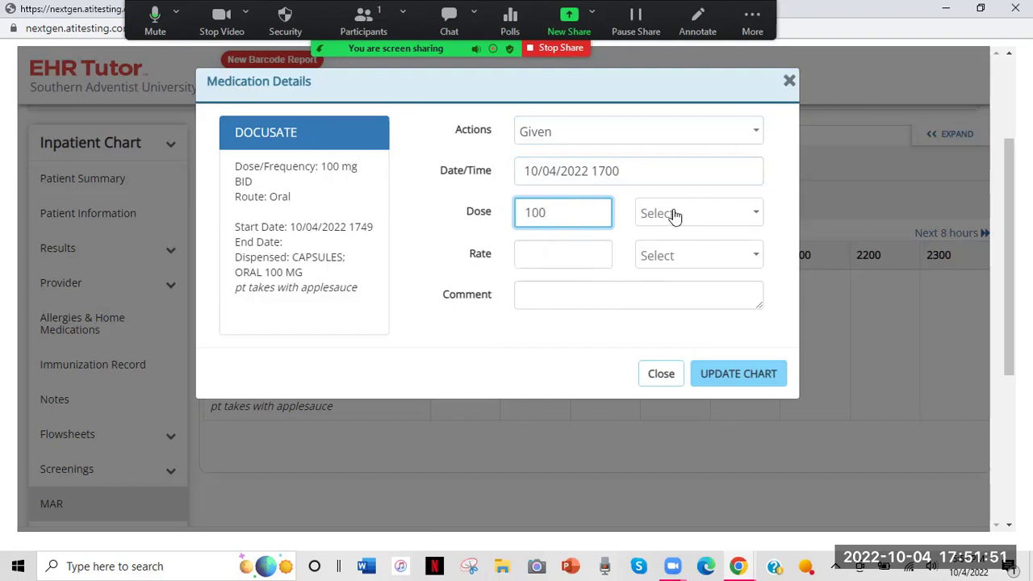
pyautogui.click(682, 216)
pyautogui.click(670, 344)
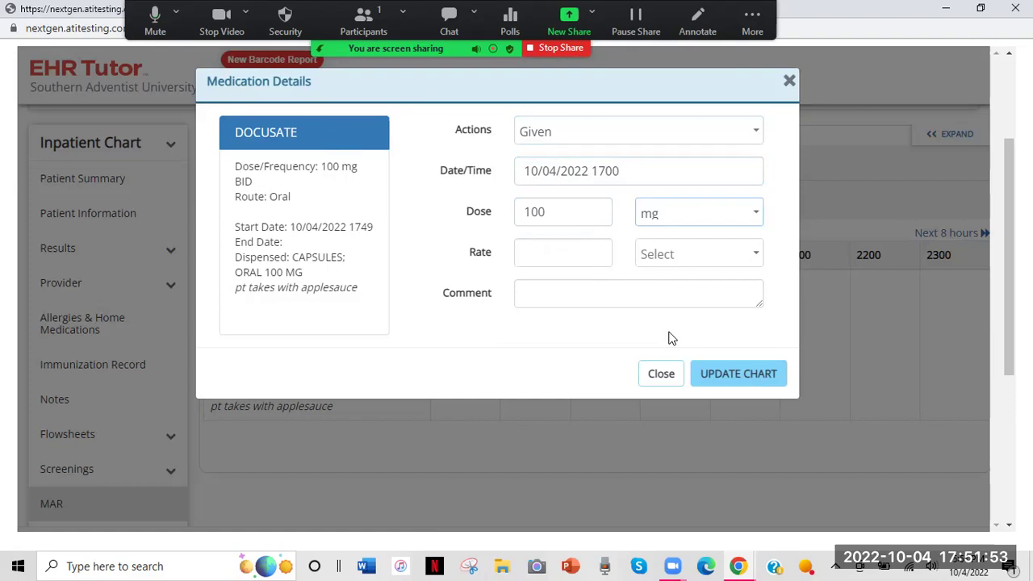
# Add the comment "taken with applesauce" to the docusate administration and update the chart.
pyautogui.click(533, 295)
pyautogui.write('taken with apples')
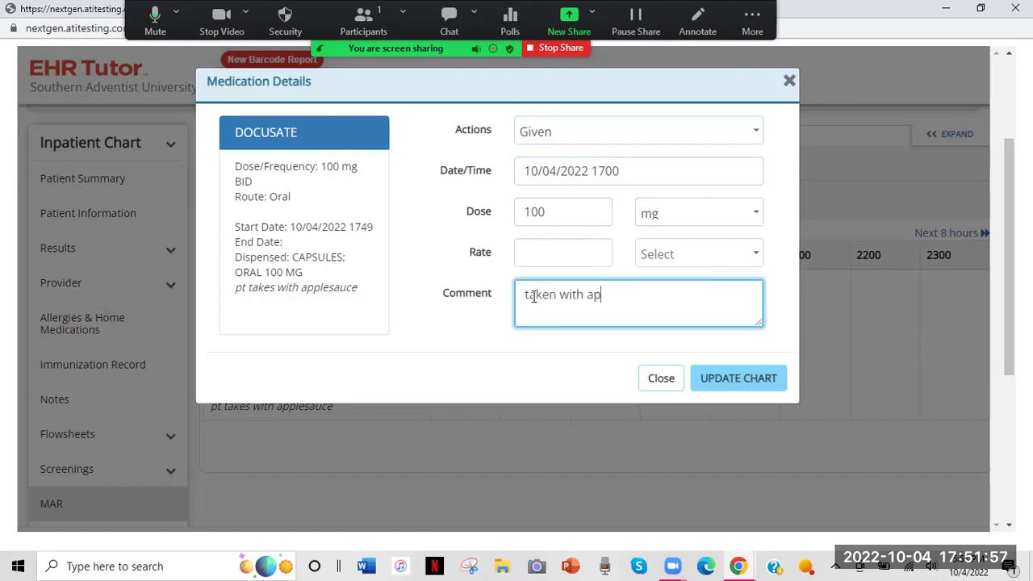
pyautogui.write('auce')
pyautogui.click(718, 379)
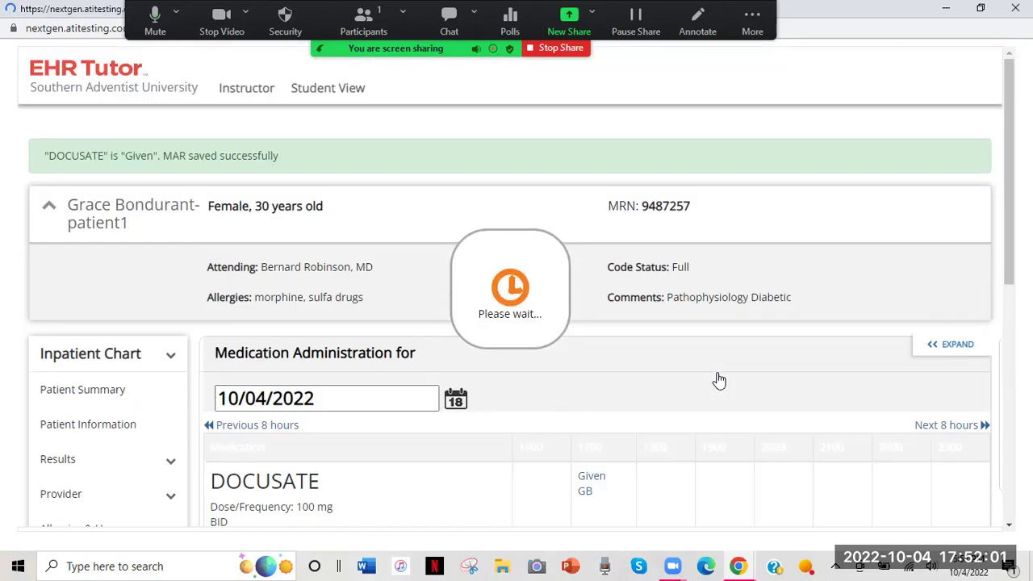
# Review the 1700 docusate entry in the MAR, including its dose and comment details.
pyautogui.scroll(-3, 714, 378)
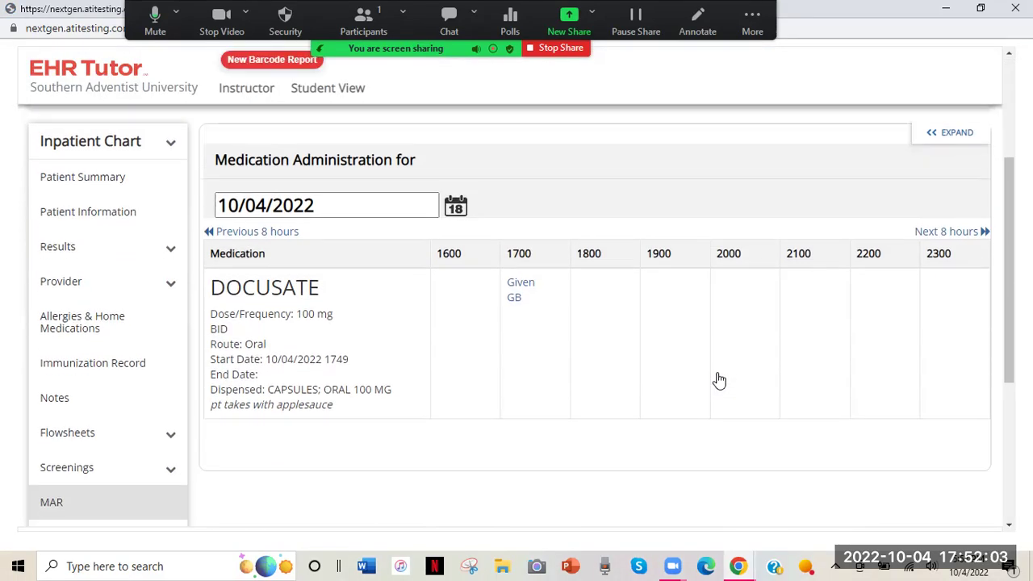
pyautogui.moveTo(523, 293)
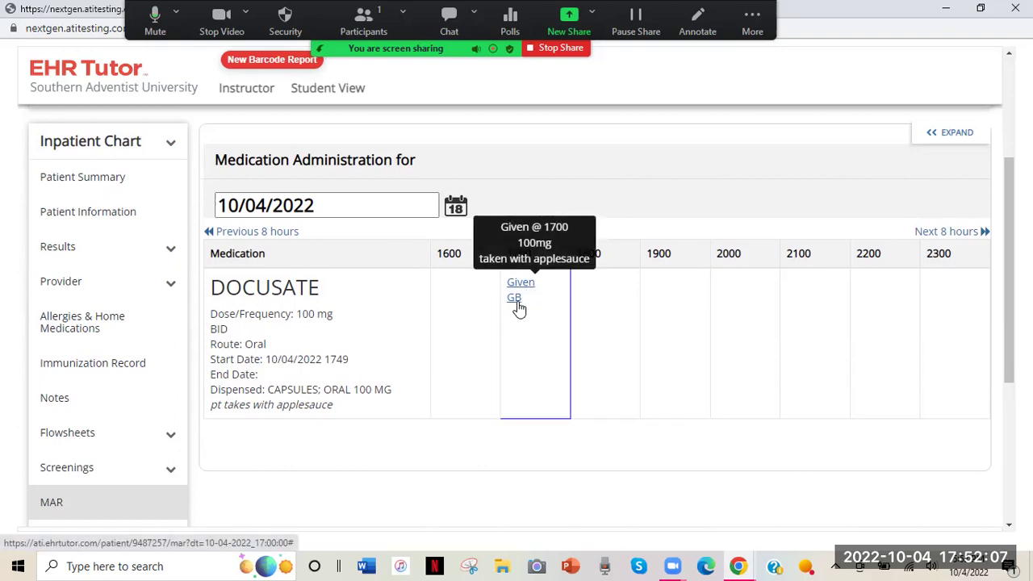
pyautogui.scroll(-2, 526, 385)
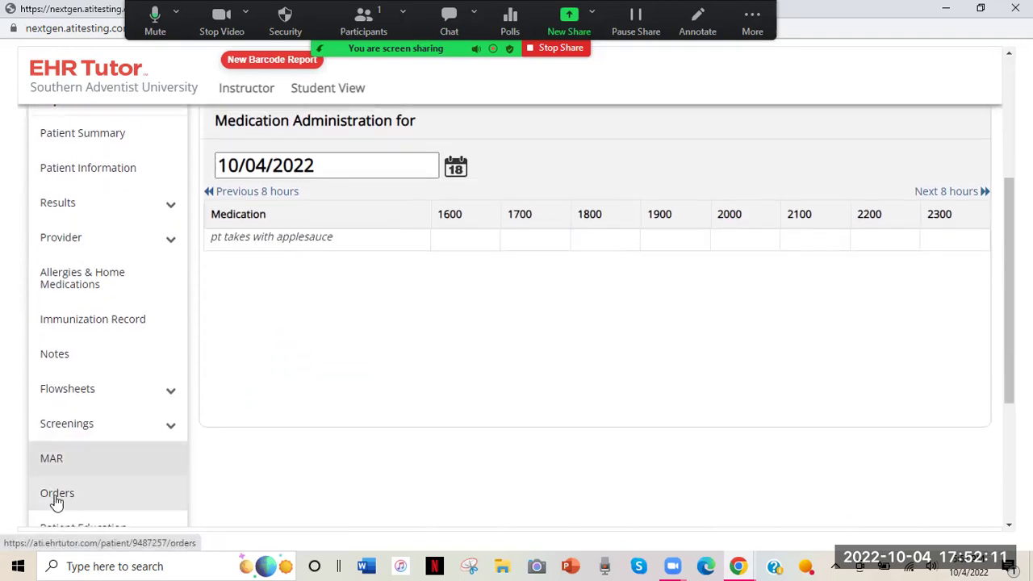
pyautogui.scroll(-1, 242, 489)
pyautogui.scroll(3, 242, 489)
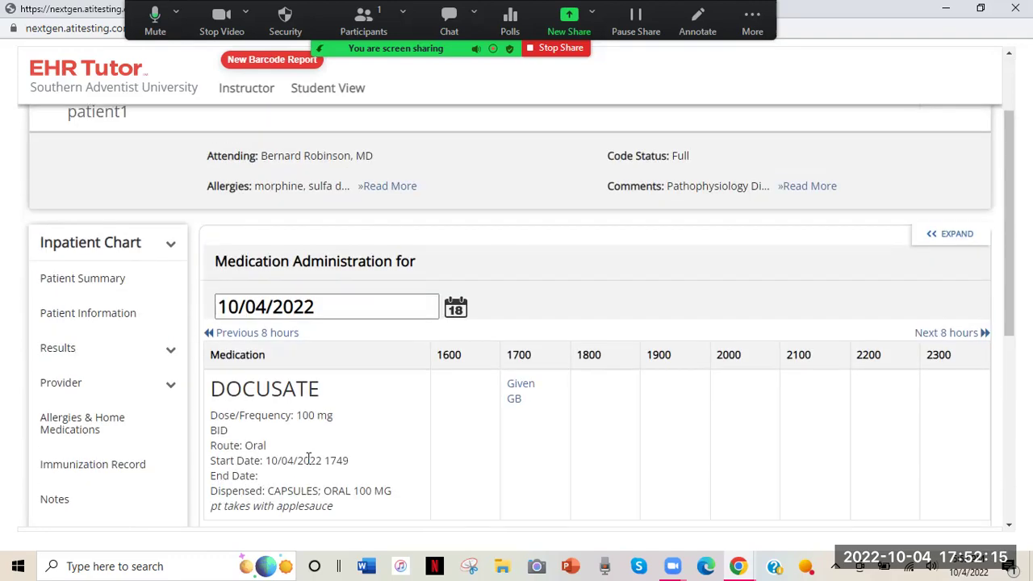
pyautogui.scroll(-2, 540, 296)
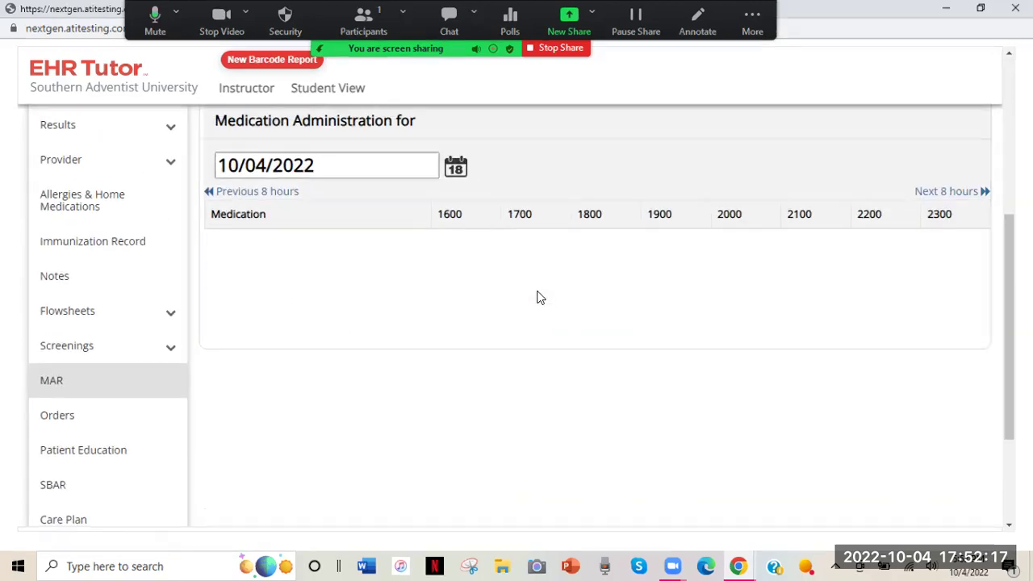
# Open the Patient Education record and set Patient as the learner in the Learner Assessment section.
pyautogui.scroll(-2, 272, 364)
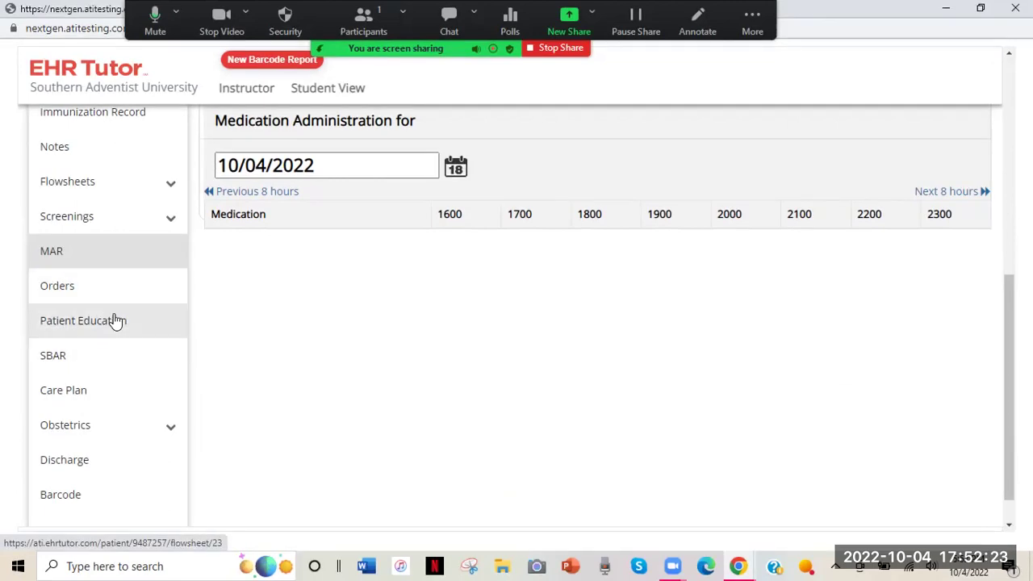
pyautogui.click(73, 324)
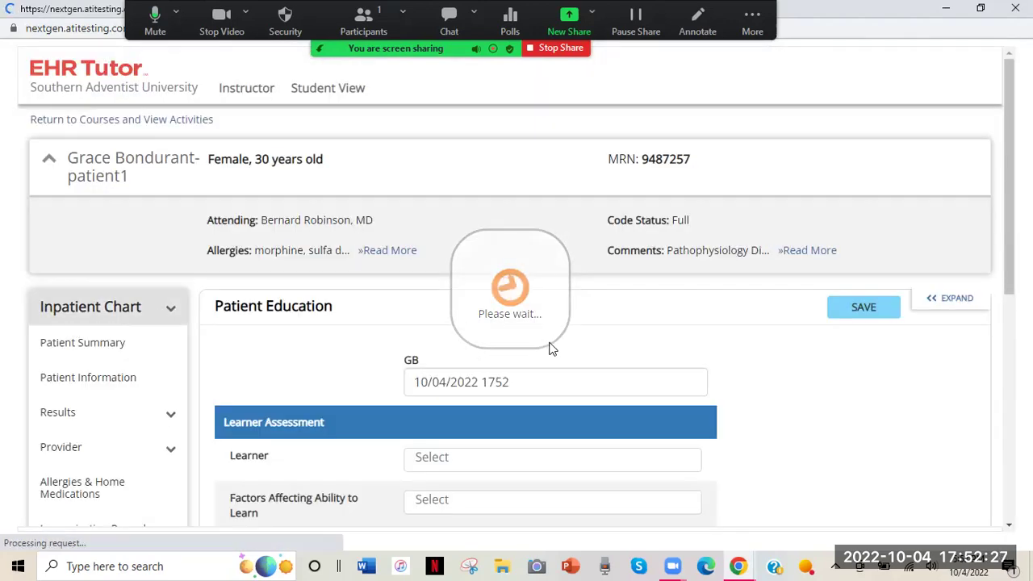
pyautogui.scroll(-3, 822, 385)
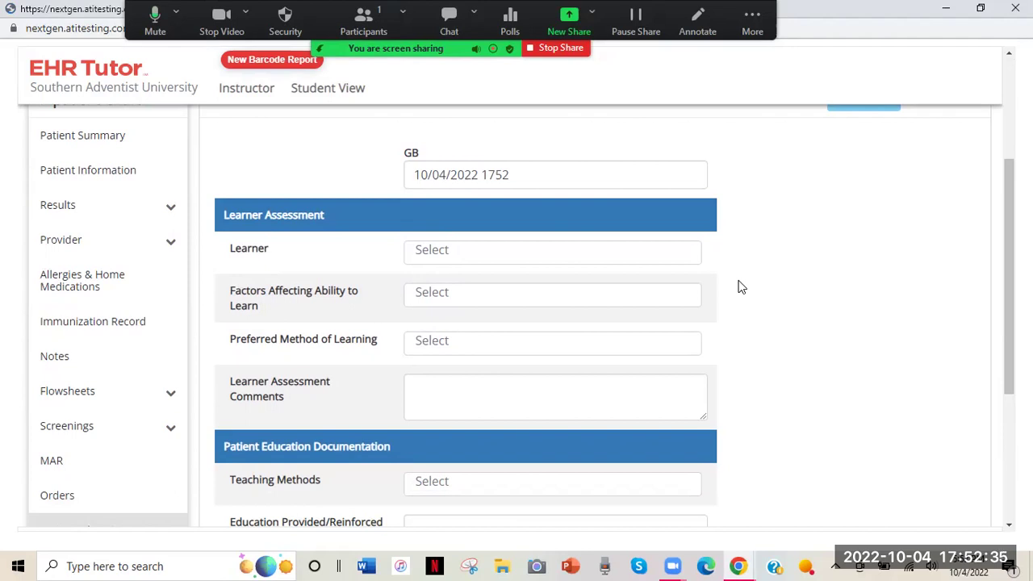
pyautogui.click(416, 249)
pyautogui.click(444, 282)
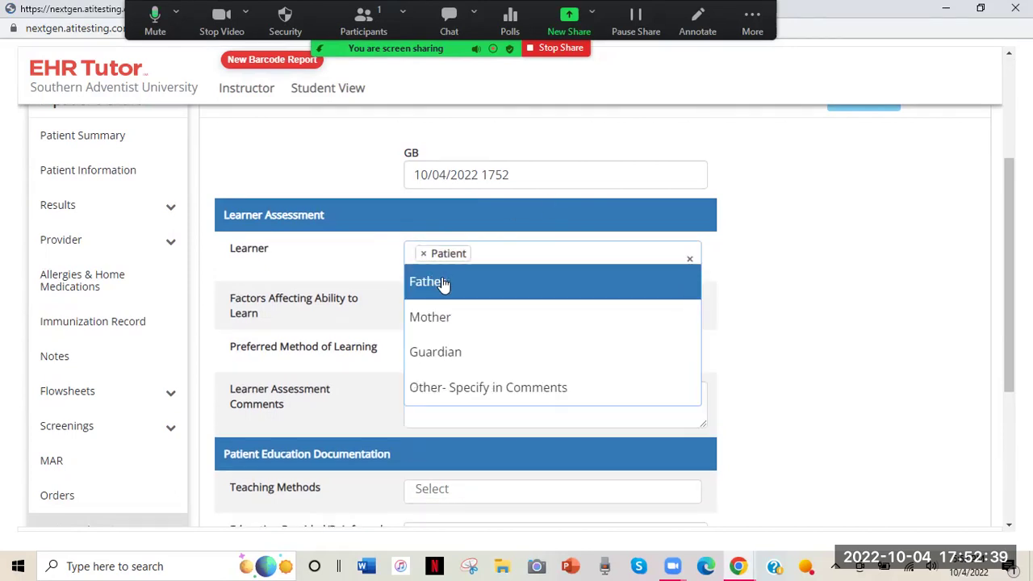
pyautogui.click(765, 315)
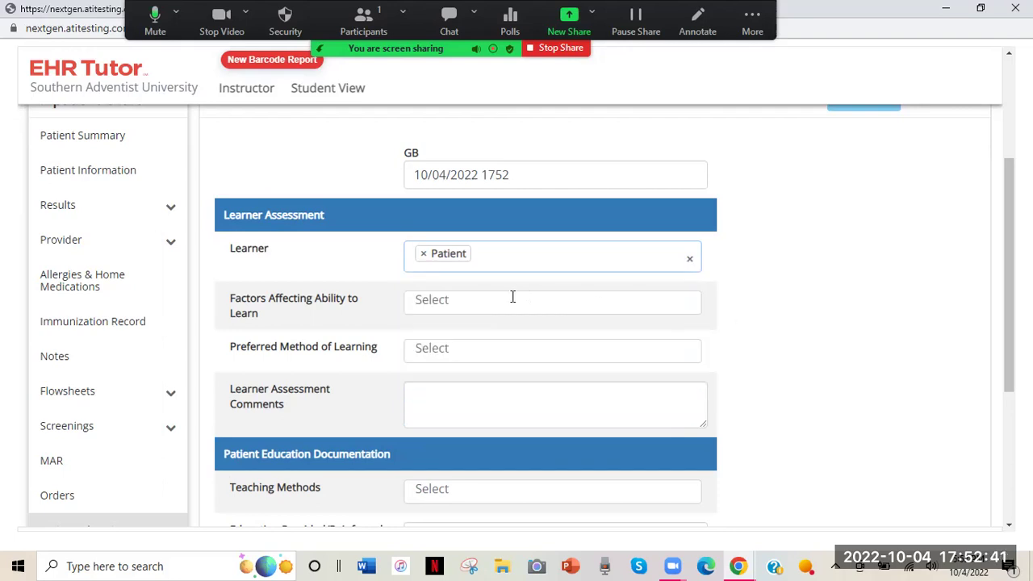
# Set the factors affecting ability to learn to "No barriers to learning" and the preferred learning method to "Explanation- Verbal".
pyautogui.click(446, 317)
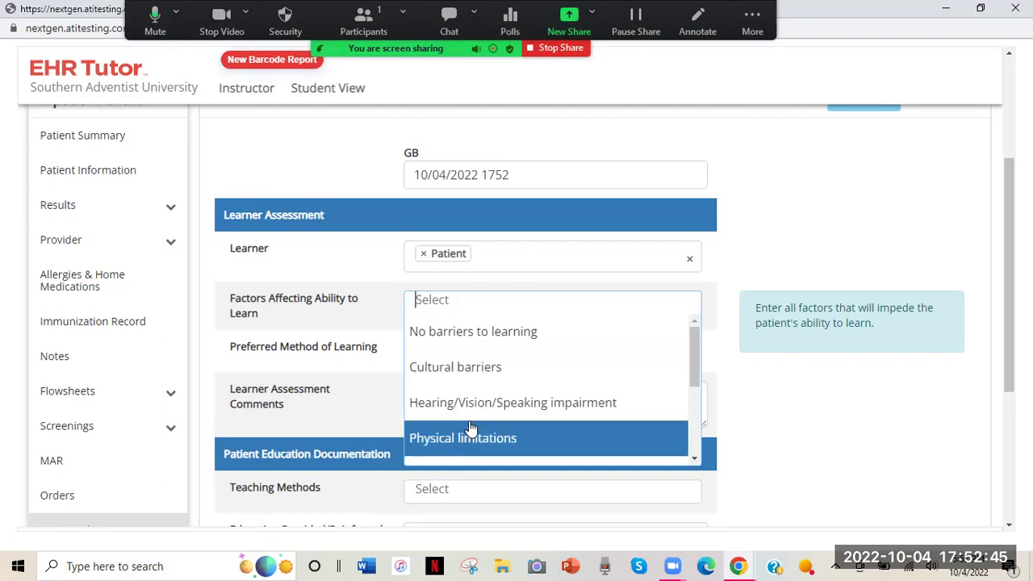
pyautogui.click(489, 332)
pyautogui.click(756, 387)
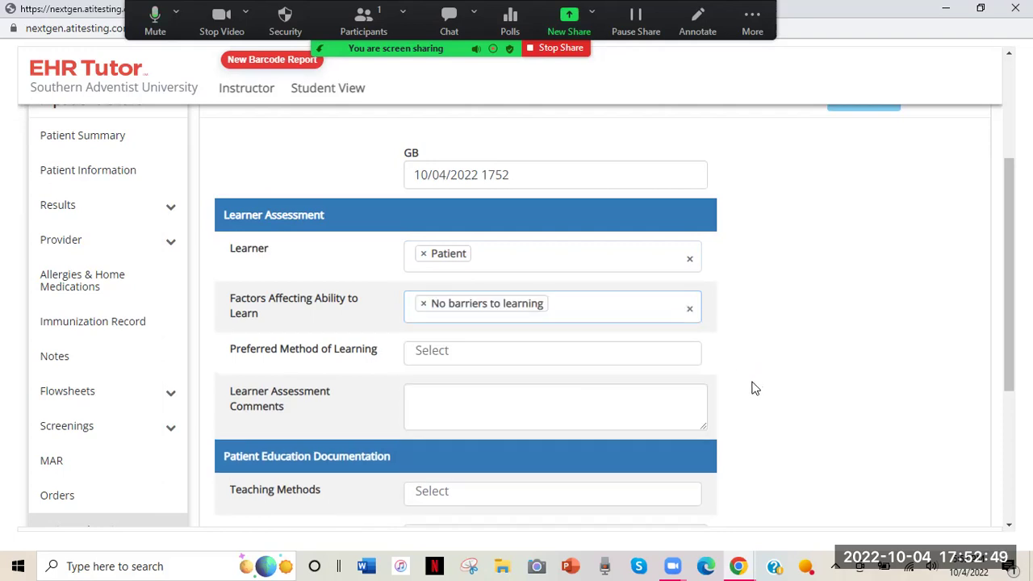
pyautogui.click(576, 347)
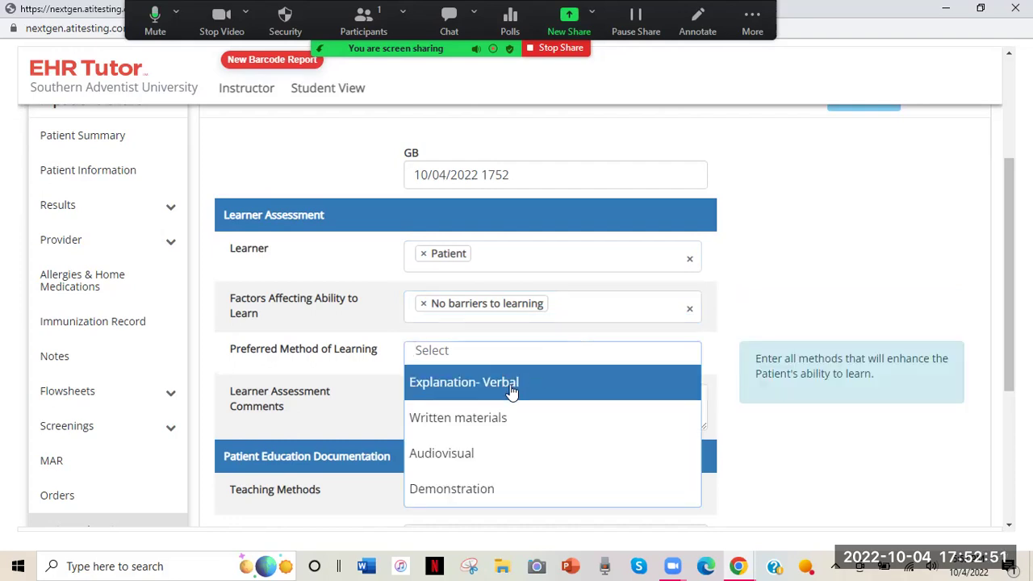
pyautogui.click(512, 390)
pyautogui.click(799, 449)
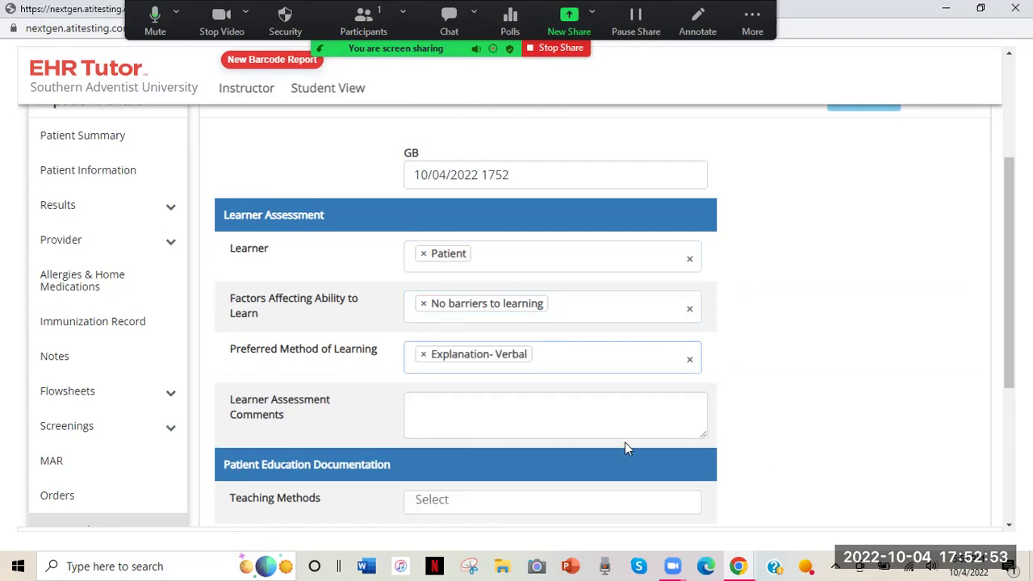
# Add the learner assessment comment "educated about how to use ICS" and save the patient education entry.
pyautogui.click(576, 413)
pyautogui.write('educat')
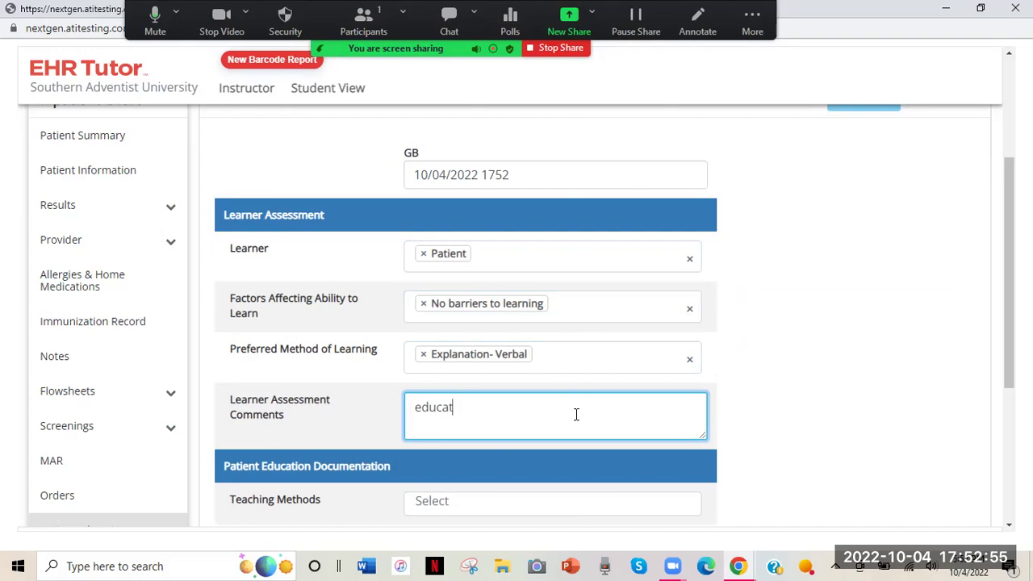
pyautogui.write('ed about how to use ICS')
pyautogui.click(792, 350)
pyautogui.scroll(-2, 792, 349)
pyautogui.scroll(-1, 792, 357)
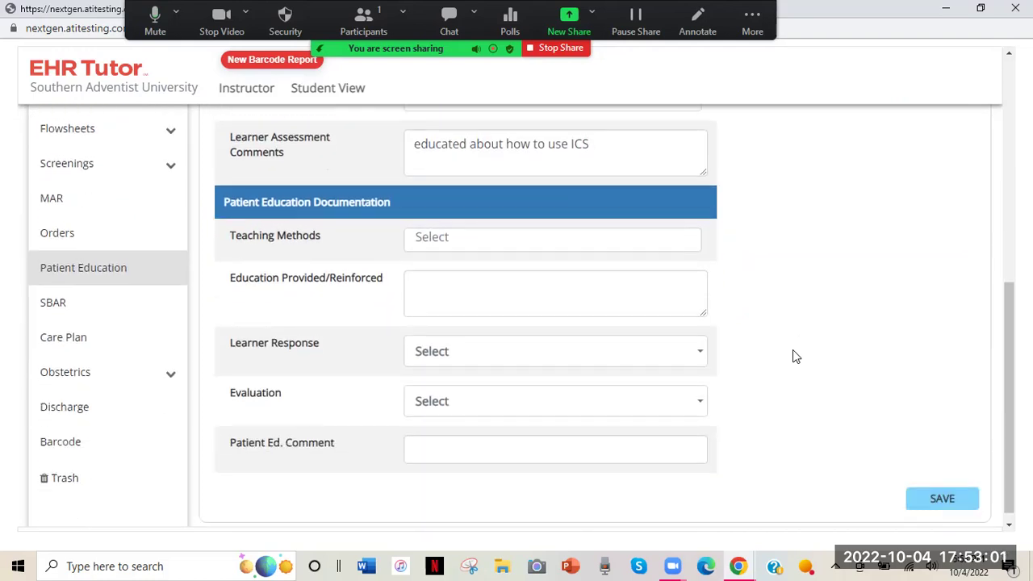
pyautogui.click(933, 501)
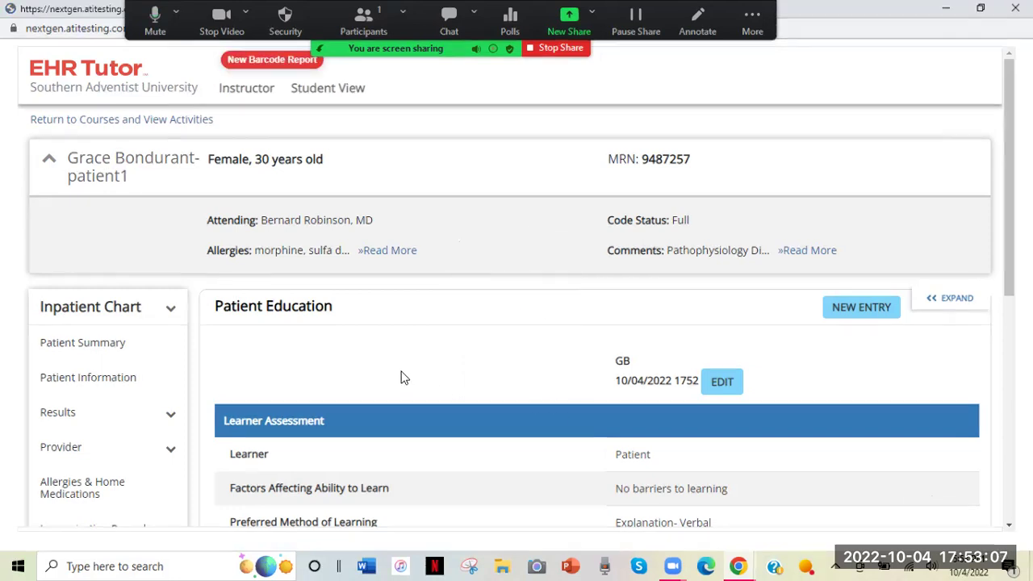
# Look over the saved education entry and start a new problem/need in the Care Plan.
pyautogui.scroll(-3, 404, 379)
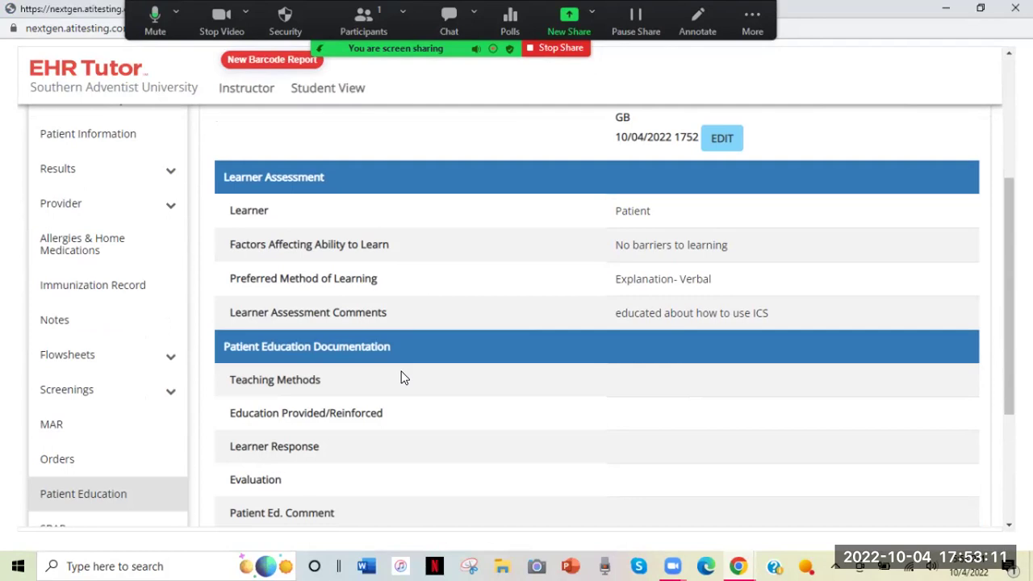
pyautogui.scroll(1, 403, 376)
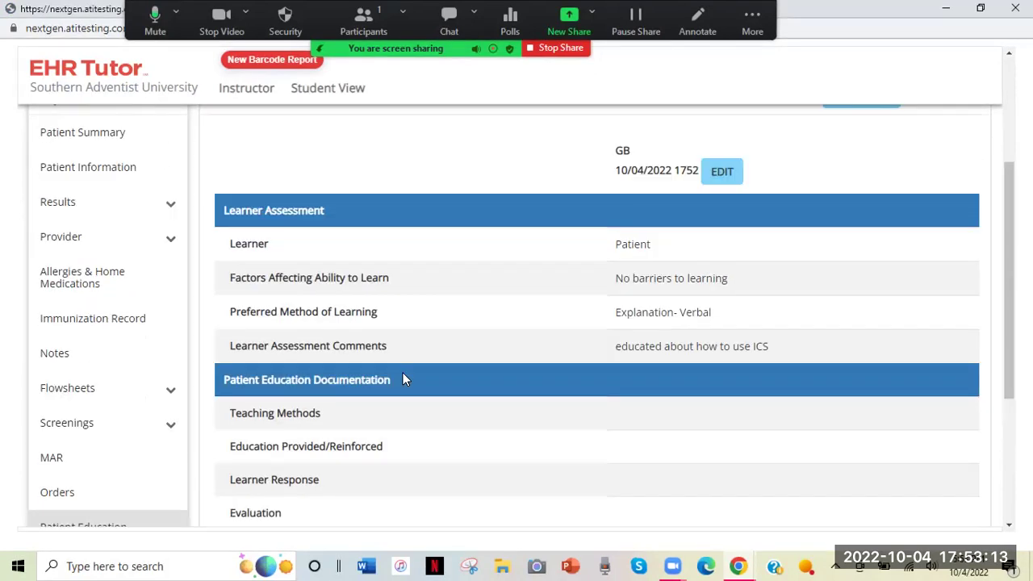
pyautogui.scroll(-3, 403, 376)
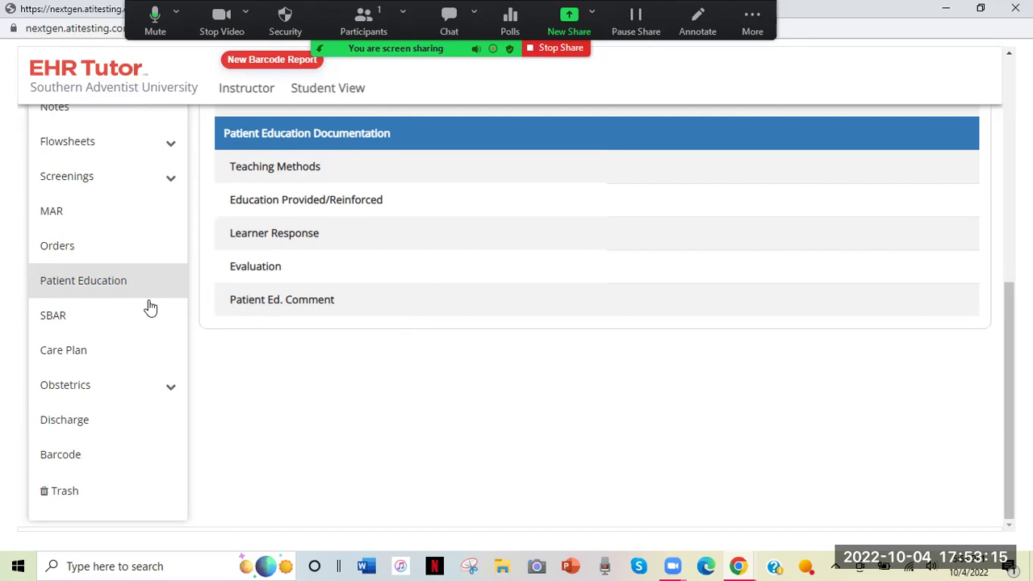
pyautogui.click(71, 353)
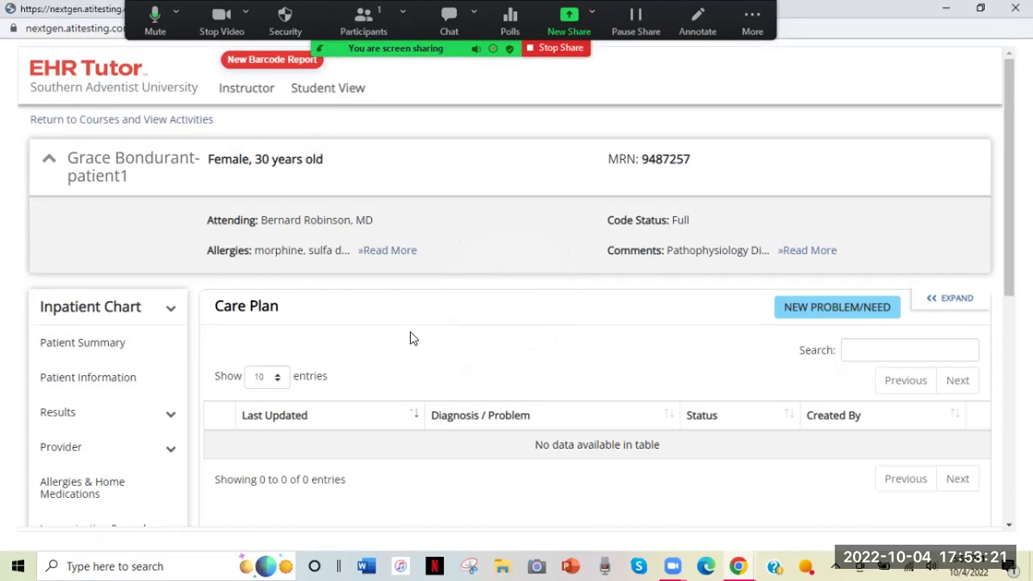
pyautogui.scroll(-2, 410, 337)
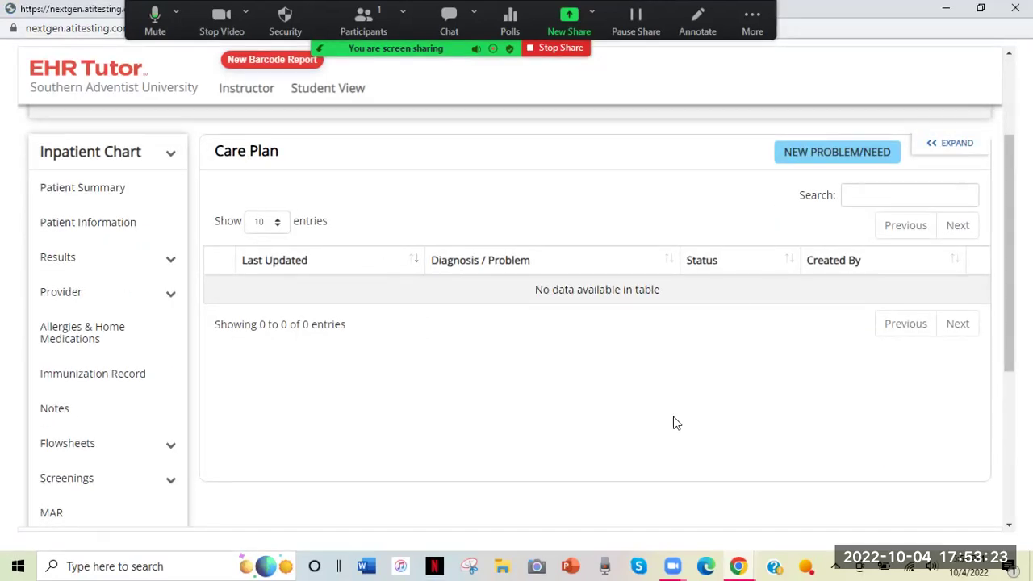
pyautogui.click(848, 161)
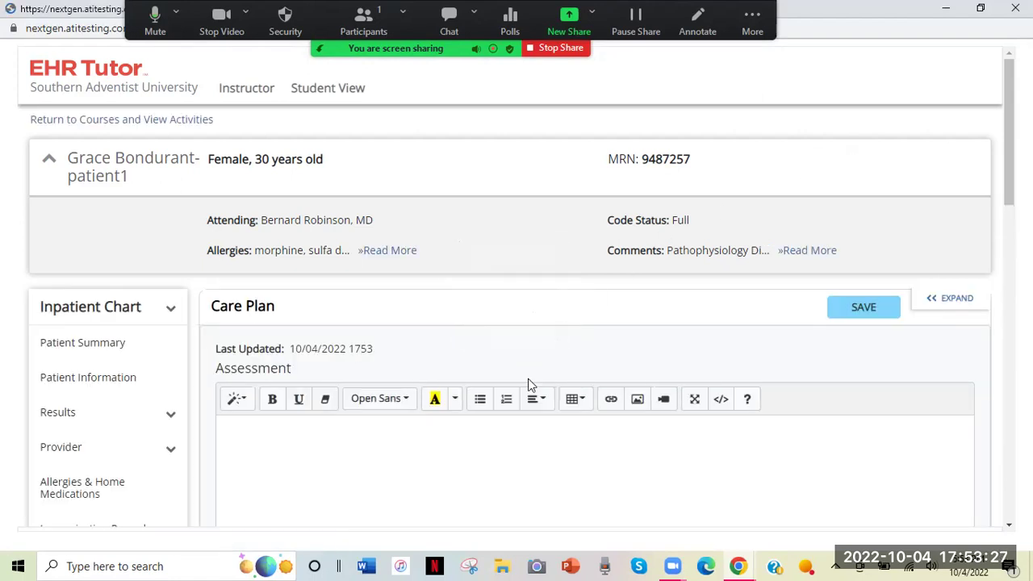
# Look over the blank care plan form's sections, from Assessment through Evaluation.
pyautogui.scroll(-1, 529, 376)
pyautogui.scroll(-4, 530, 372)
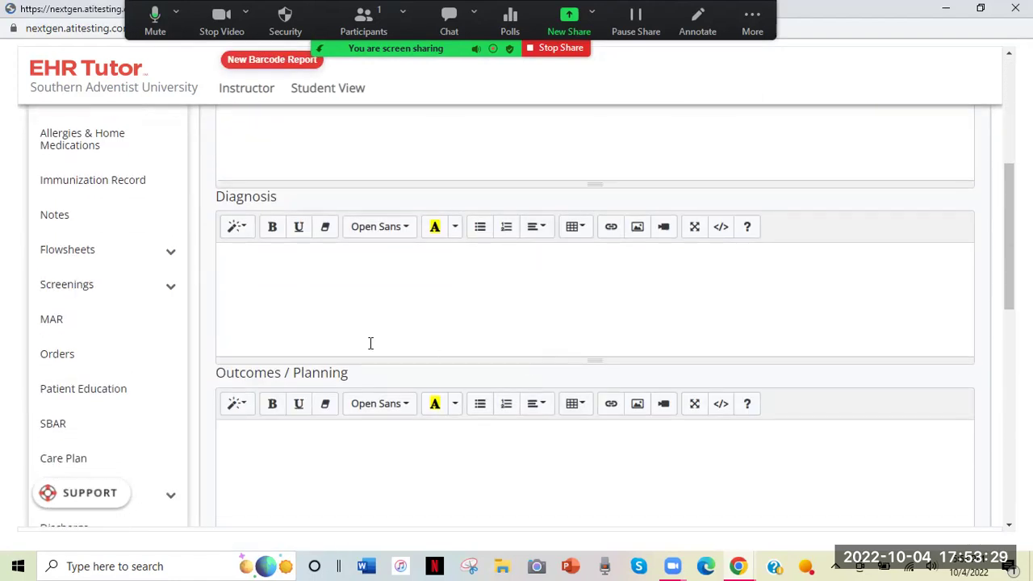
pyautogui.scroll(-4, 522, 362)
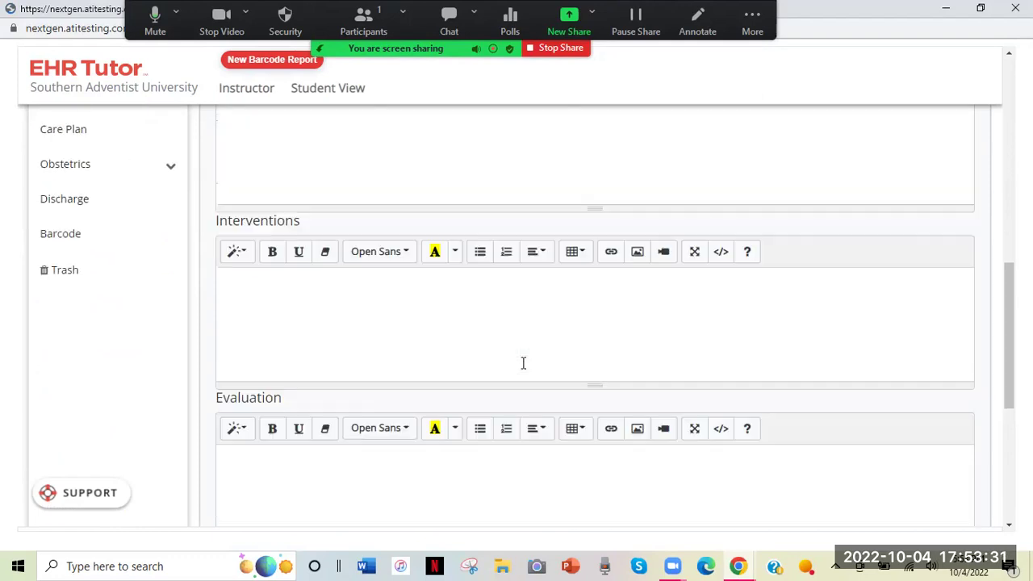
pyautogui.scroll(3, 522, 362)
pyautogui.scroll(2, 522, 365)
pyautogui.scroll(1, 521, 365)
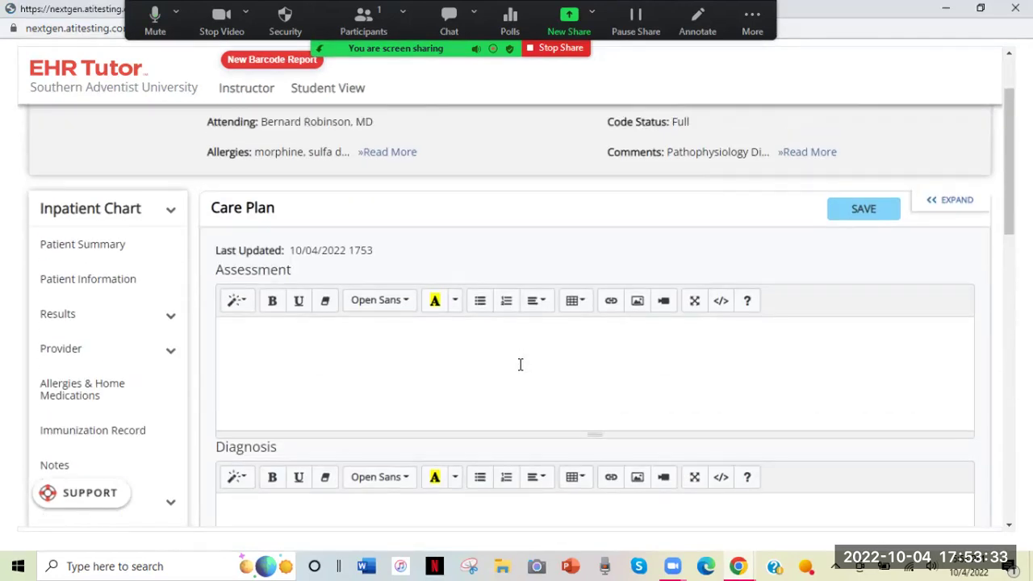
pyautogui.scroll(-3, 520, 365)
pyautogui.scroll(1, 521, 364)
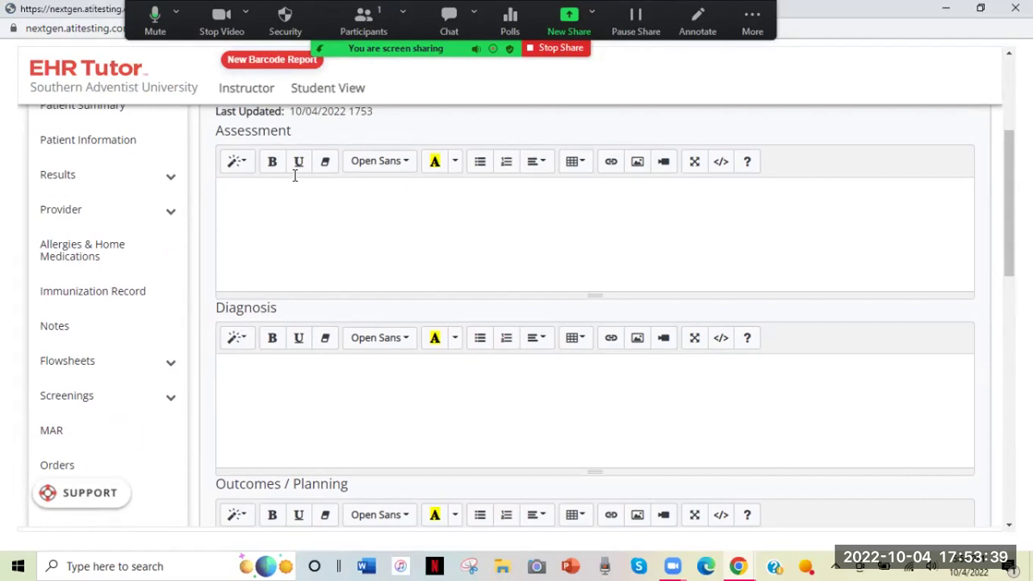
# Enter "Nursing Diagnoses: Risk for infection" in the care plan's Diagnosis section, correcting the spelling of "Diagnoses".
pyautogui.write('Nursing Diagnoses')
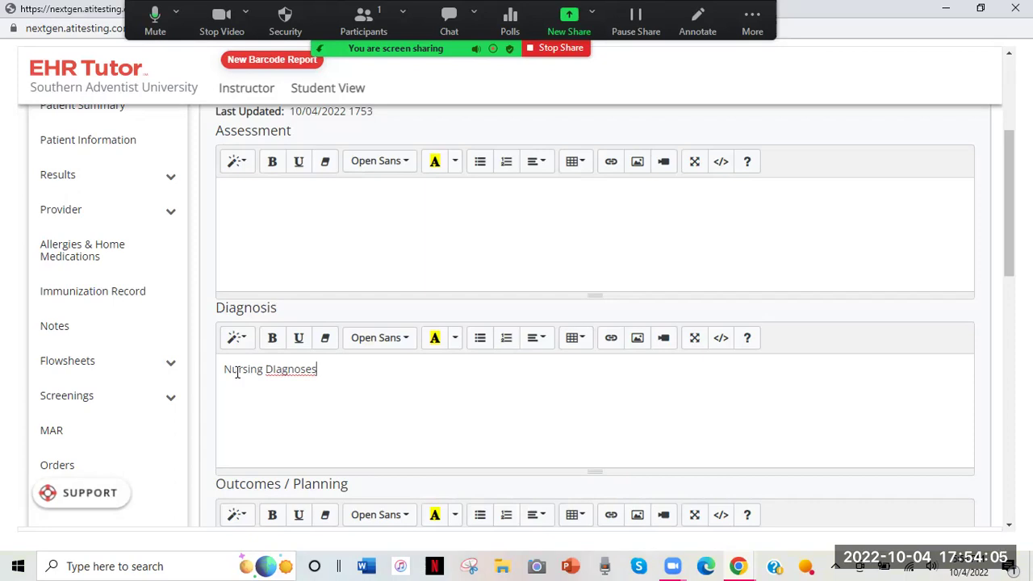
pyautogui.write(':')
pyautogui.rightClick(282, 369)
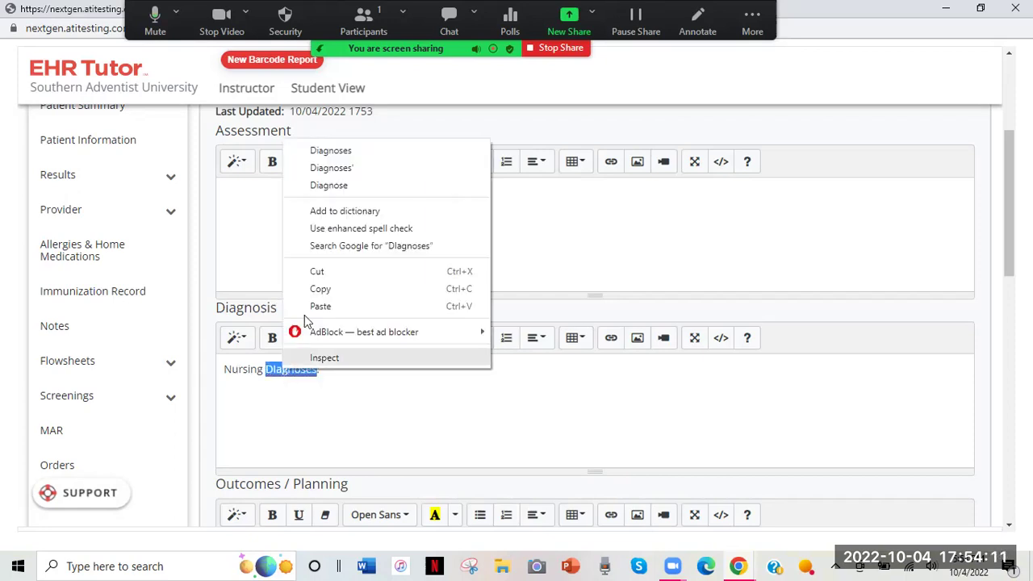
pyautogui.click(367, 150)
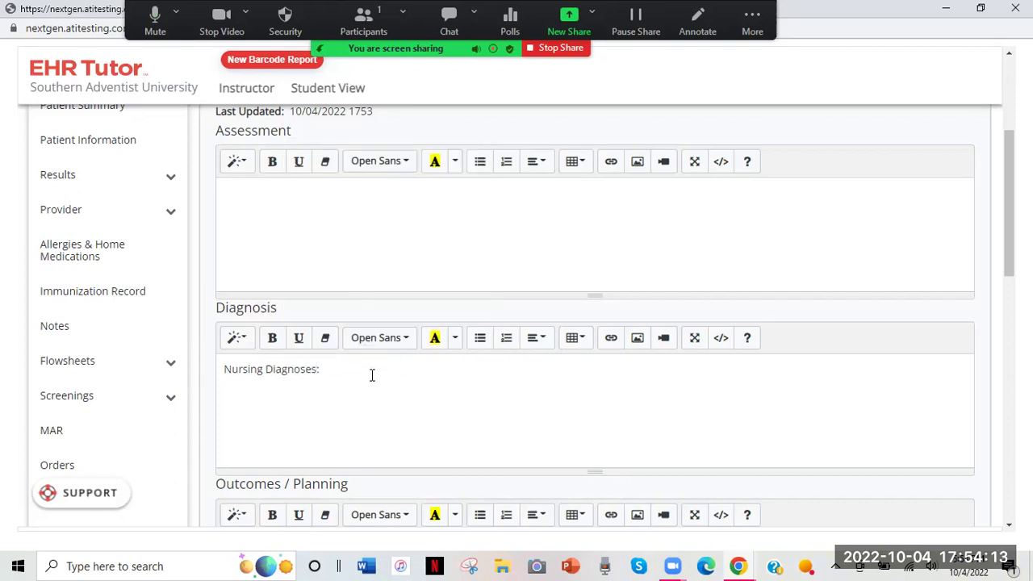
pyautogui.write(':  Risk for infection')
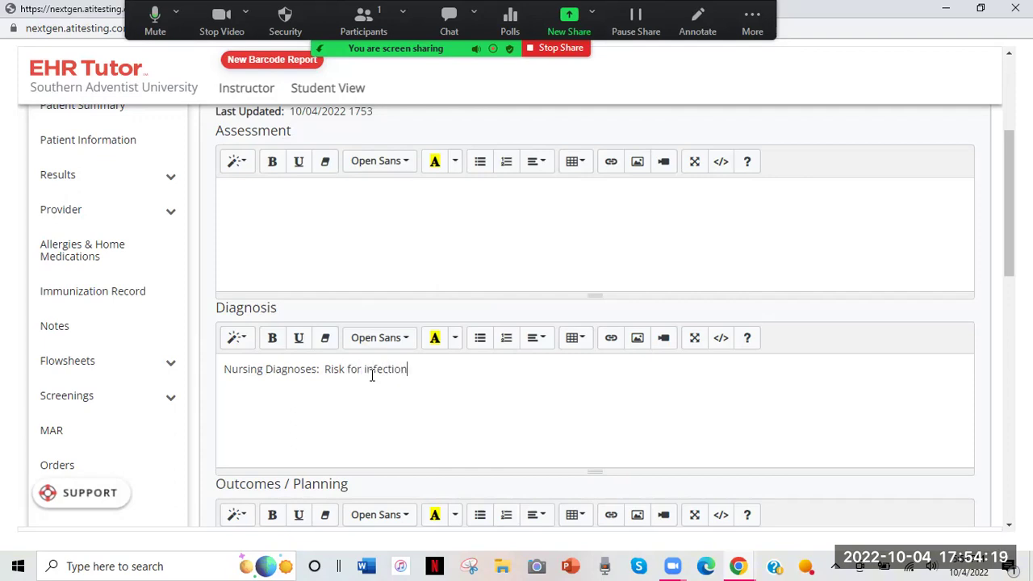
# In the Assessment section, enter "multiple open wounds and abrasions, WBC elevated: 15. Fever of 101.6, recent surgery with external fix".
pyautogui.scroll(1, 371, 375)
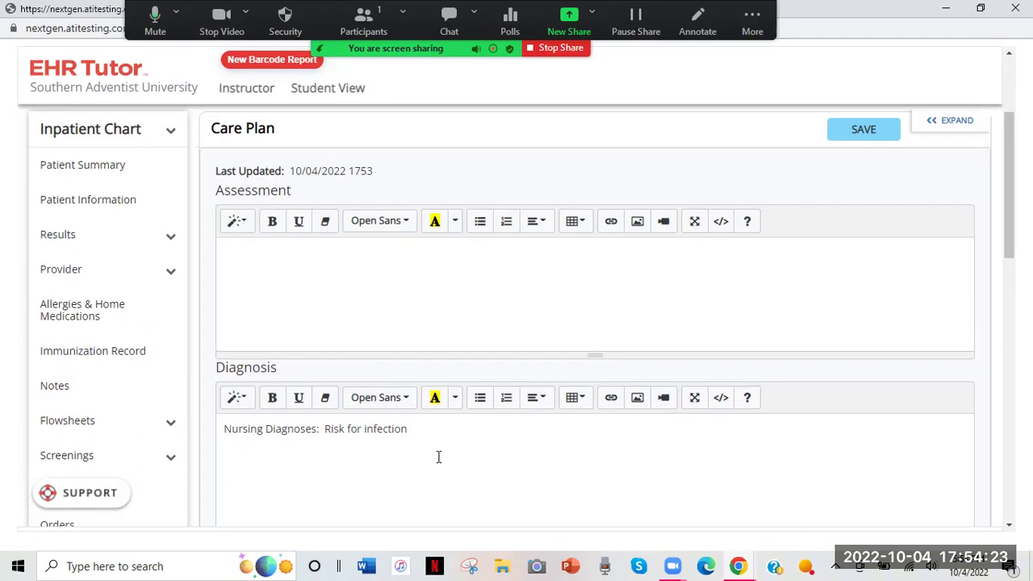
pyautogui.scroll(1, 415, 445)
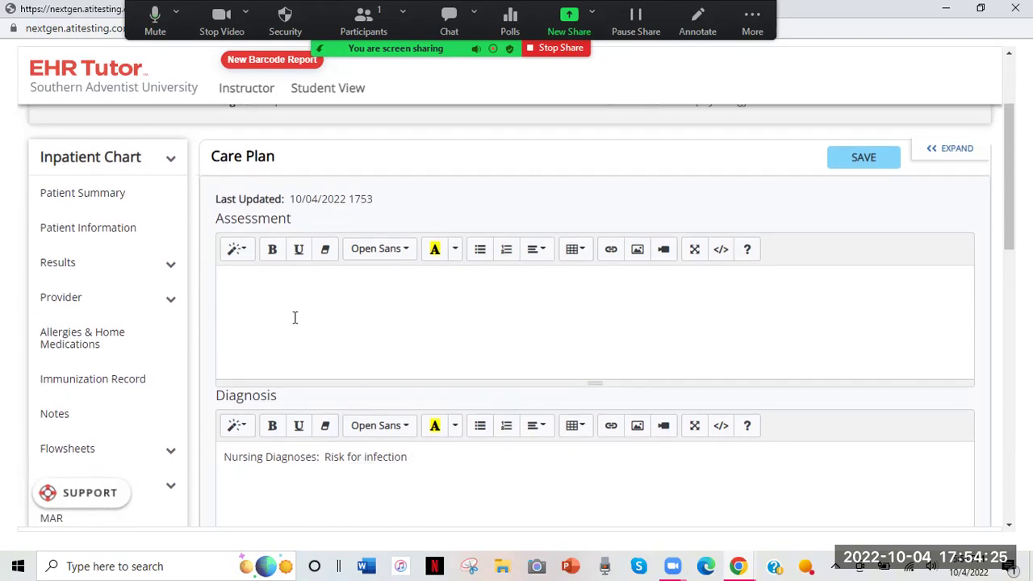
pyautogui.click(254, 280)
pyautogui.write('multiple ope')
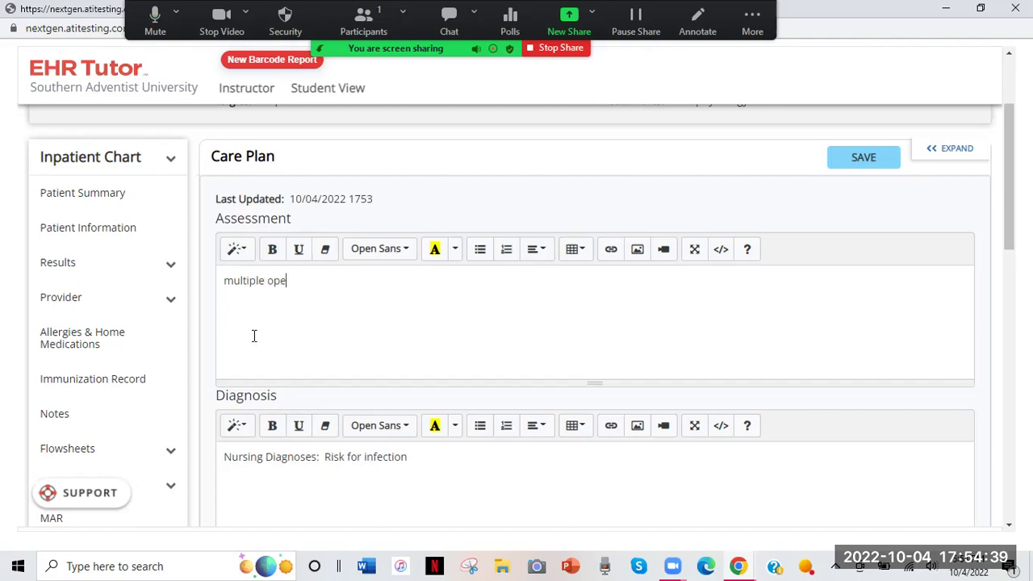
pyautogui.write('n wounds.abd')
pyautogui.press('BackSpace')
pyautogui.press('BackSpace')
pyautogui.write('and abrasioan')
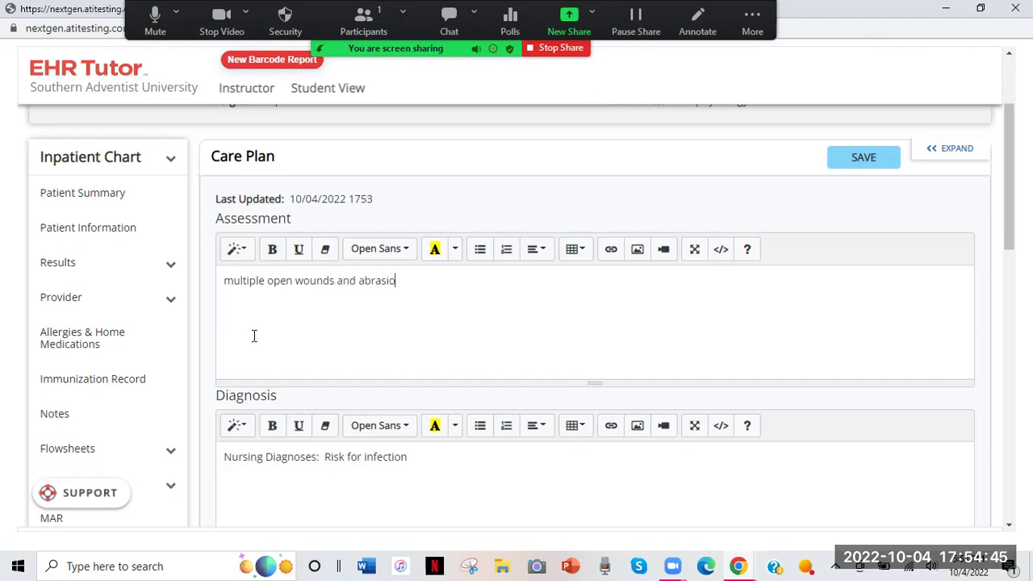
pyautogui.press('BackSpace')
pyautogui.press('BackSpace')
pyautogui.press('BackSpace')
pyautogui.write('ons, WBC eleva')
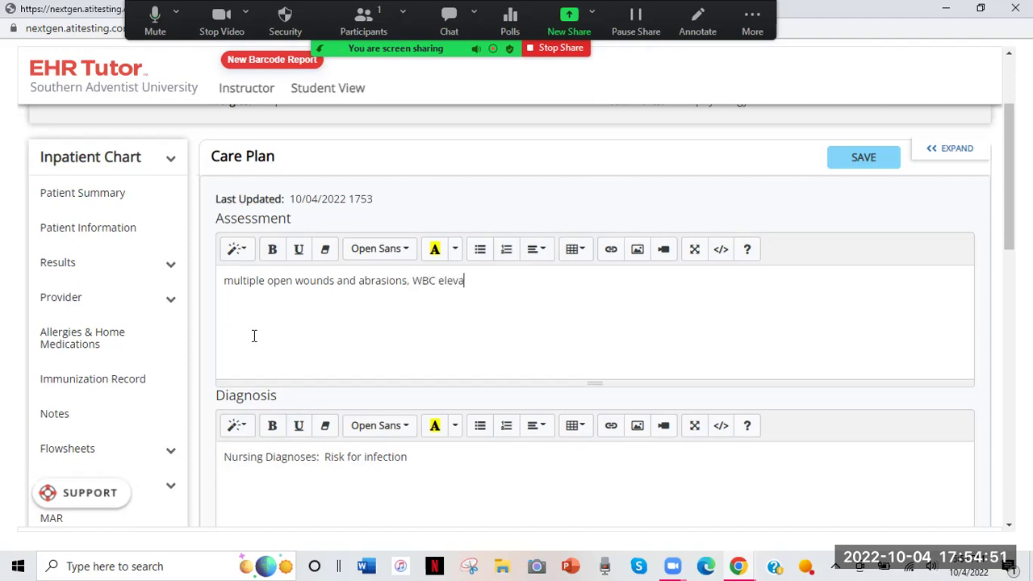
pyautogui.write('ted: 15. Fever of 101.6, recent surg')
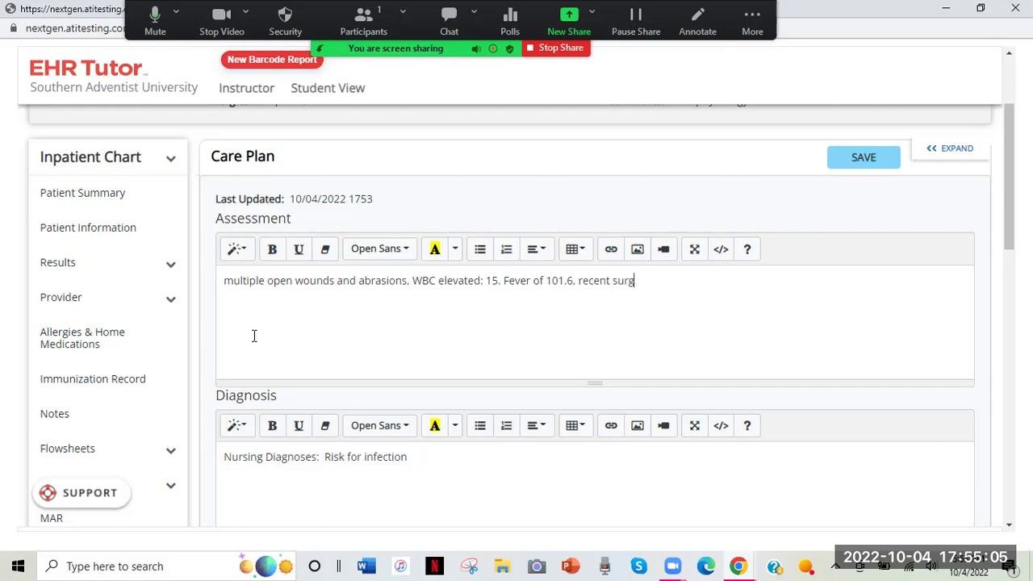
pyautogui.write('ery with external fix')
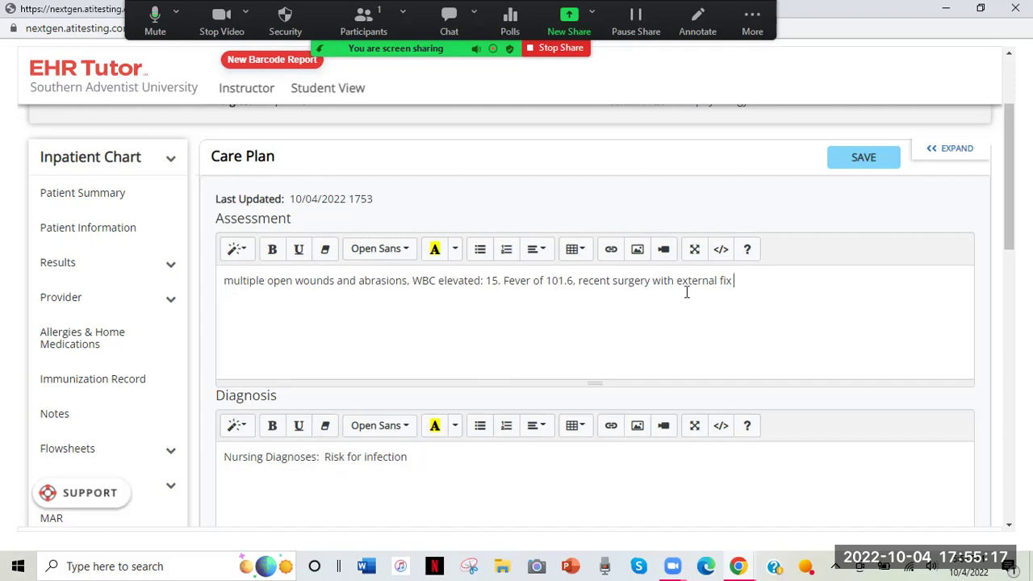
# Enter "Goal: Temp WNL, WBC WNL" in the care plan's Outcomes / Planning section.
pyautogui.scroll(-2, 685, 292)
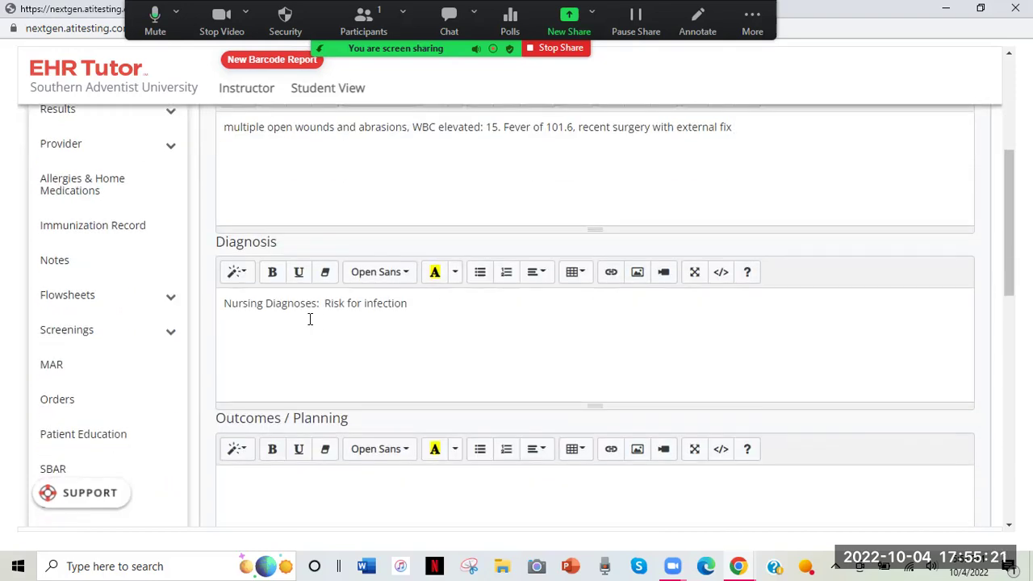
pyautogui.scroll(-2, 309, 319)
pyautogui.click(282, 335)
pyautogui.write('Goal:')
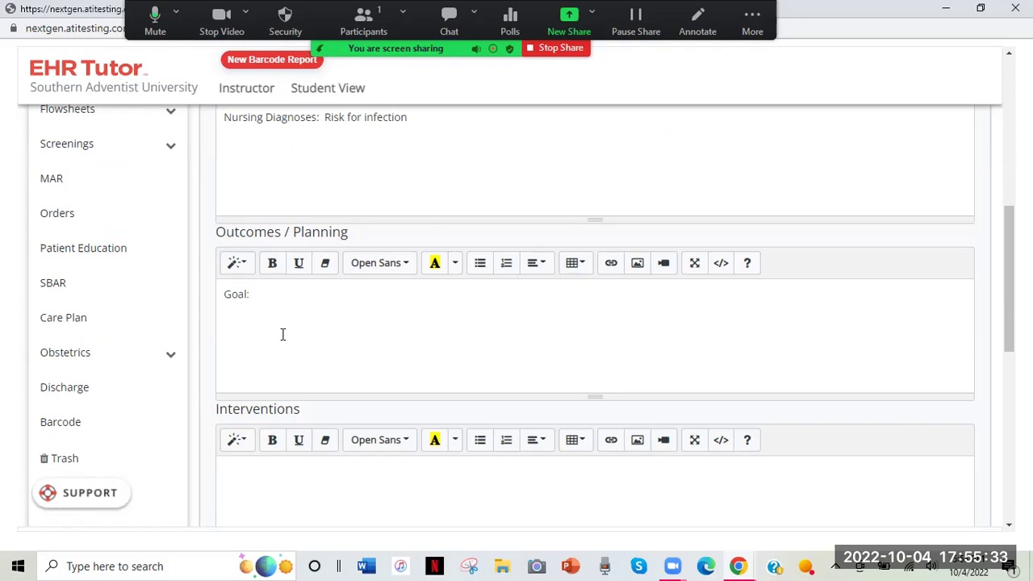
pyautogui.write('Temp WNL, WBC WNL,')
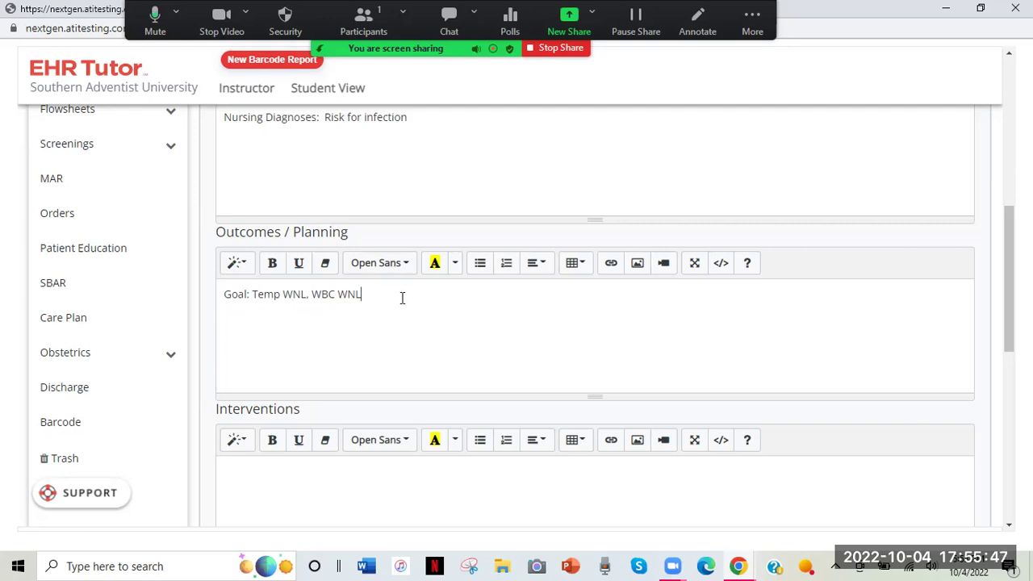
# In the Interventions section, enter "antibiotics, hand washing, PPE".
pyautogui.scroll(-2, 373, 297)
pyautogui.click(311, 324)
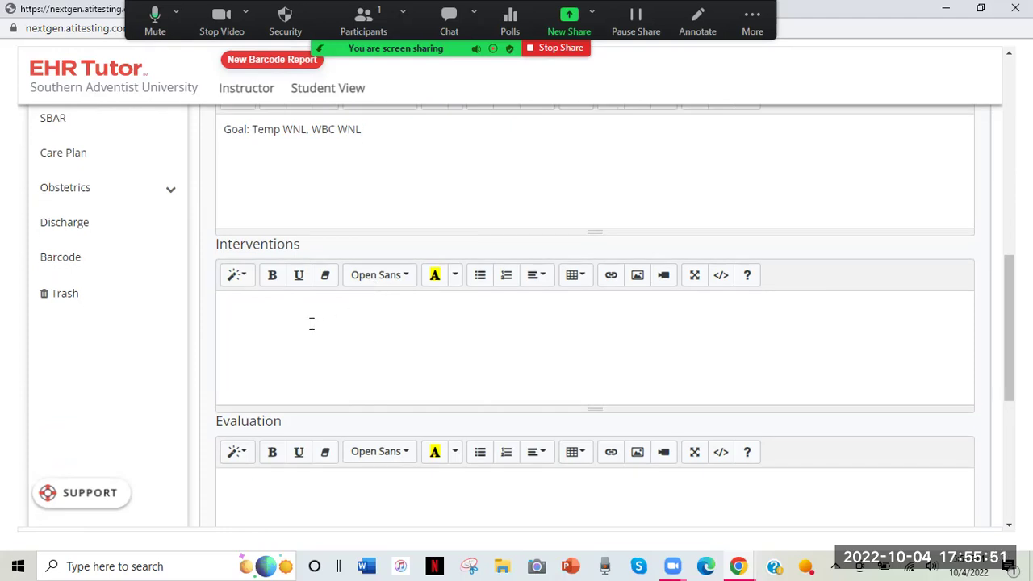
pyautogui.write('antibiotics, hand washing,')
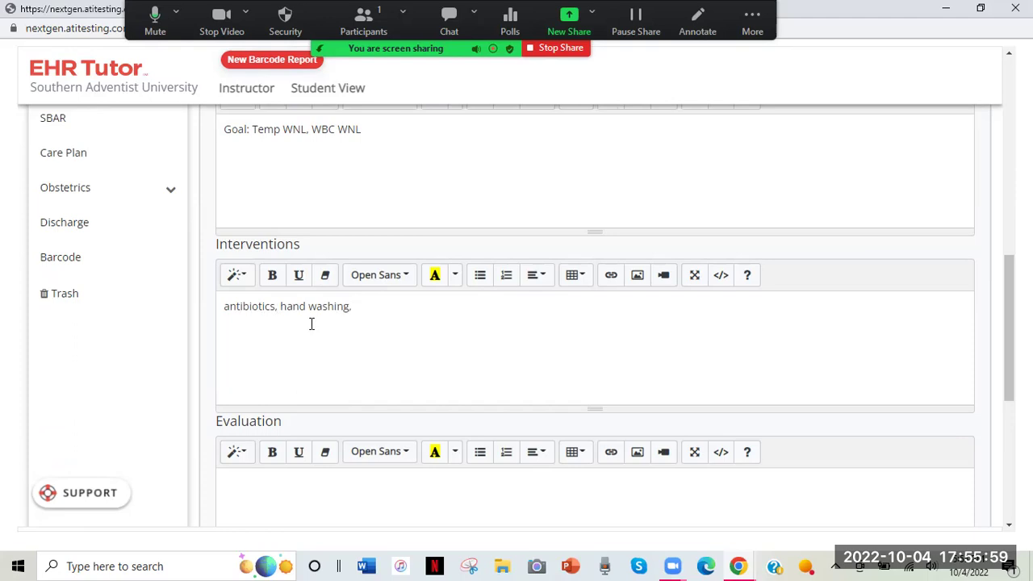
pyautogui.write(' s')
pyautogui.press('BackSpace')
pyautogui.write('PPE')
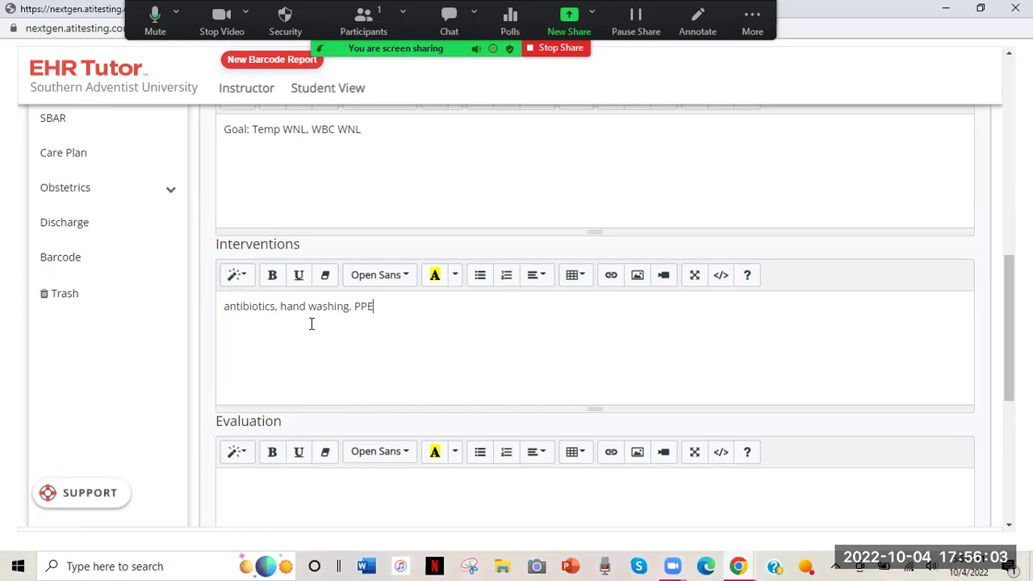
# Enter "temp went down to 100.1" in the Evaluation section and save the care plan.
pyautogui.scroll(-3, 311, 324)
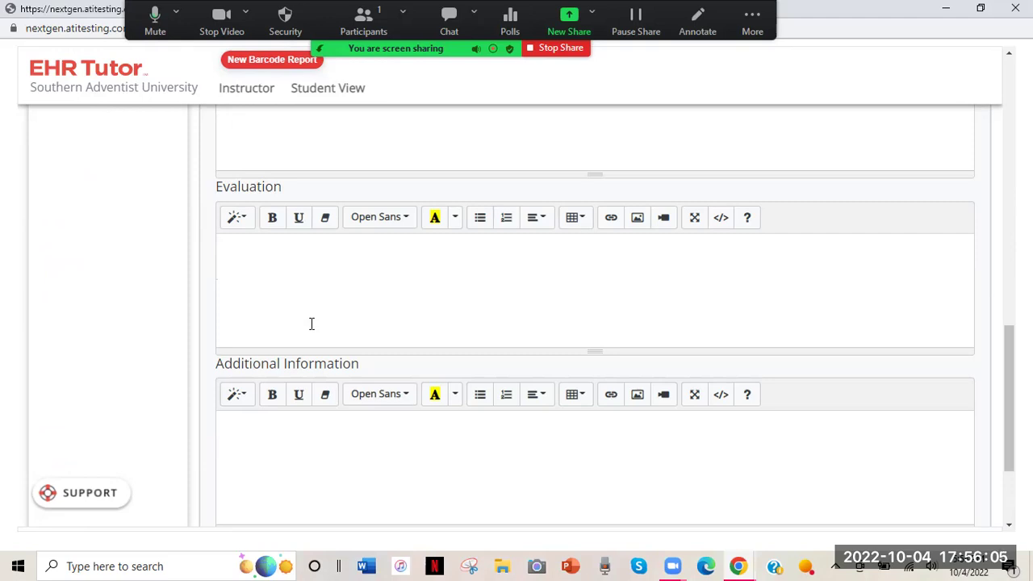
pyautogui.write('temp weint dw')
pyautogui.press('BackSpace')
pyautogui.write('own to 100')
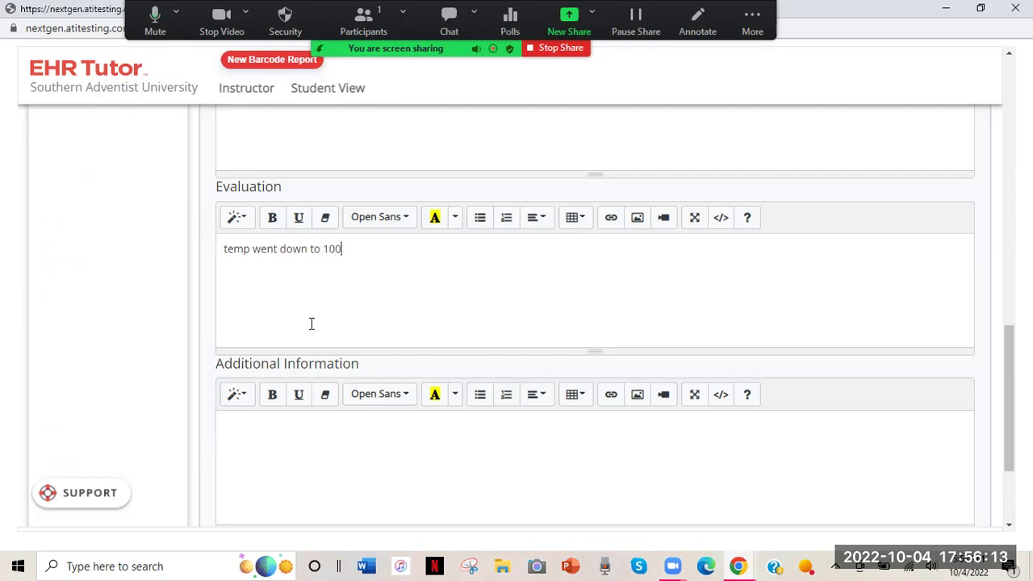
pyautogui.write('.1')
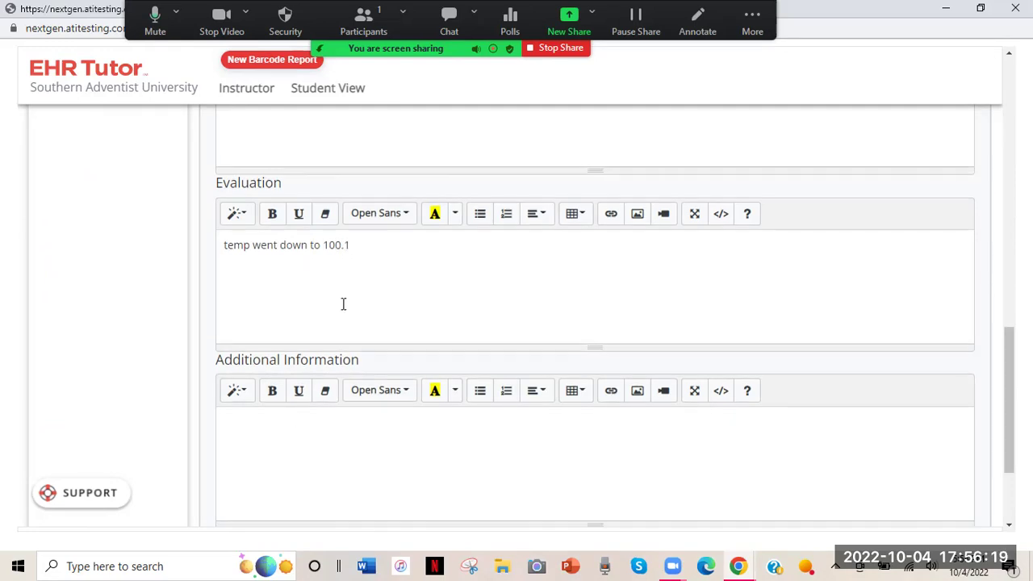
pyautogui.scroll(-2, 341, 303)
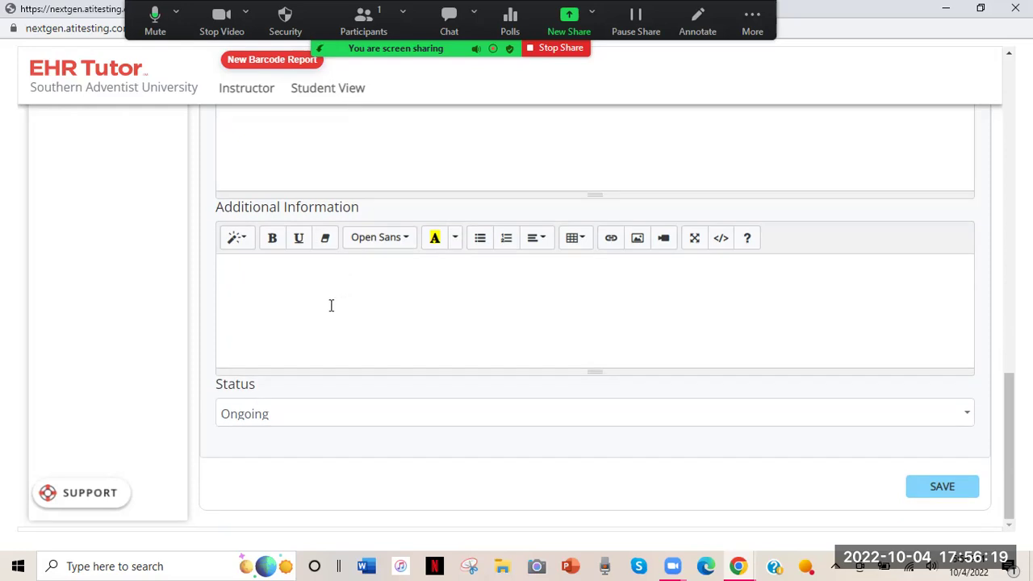
pyautogui.click(952, 489)
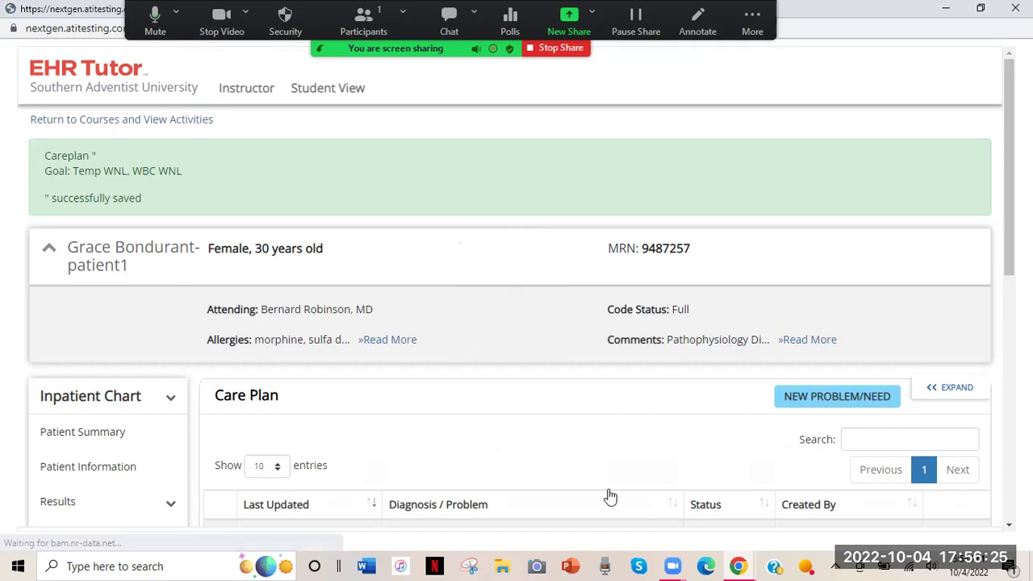
# Expand the saved "Risk for infection" care plan entry and review its sections, from Assessment through Additional Information.
pyautogui.scroll(-3, 610, 494)
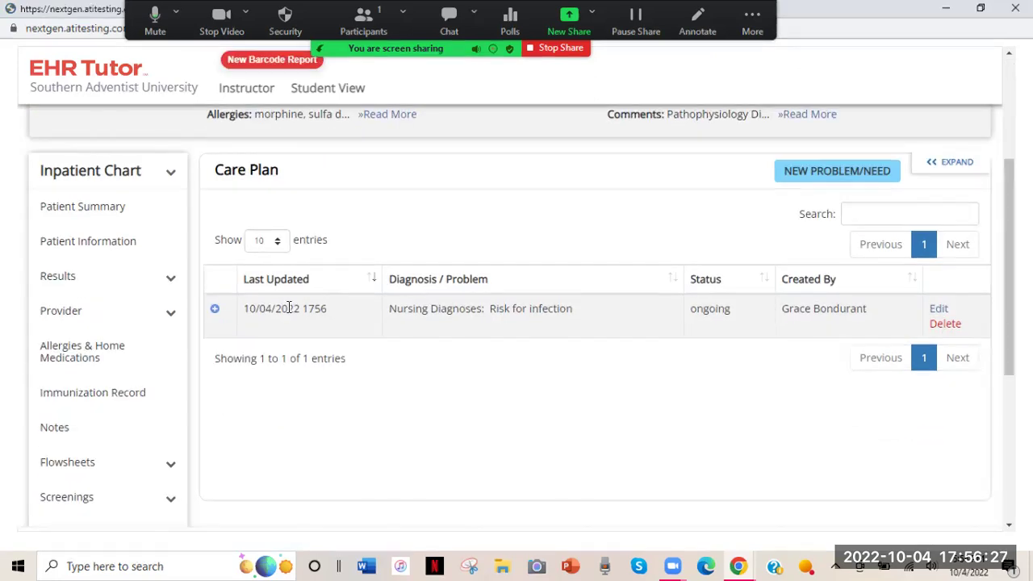
pyautogui.click(215, 308)
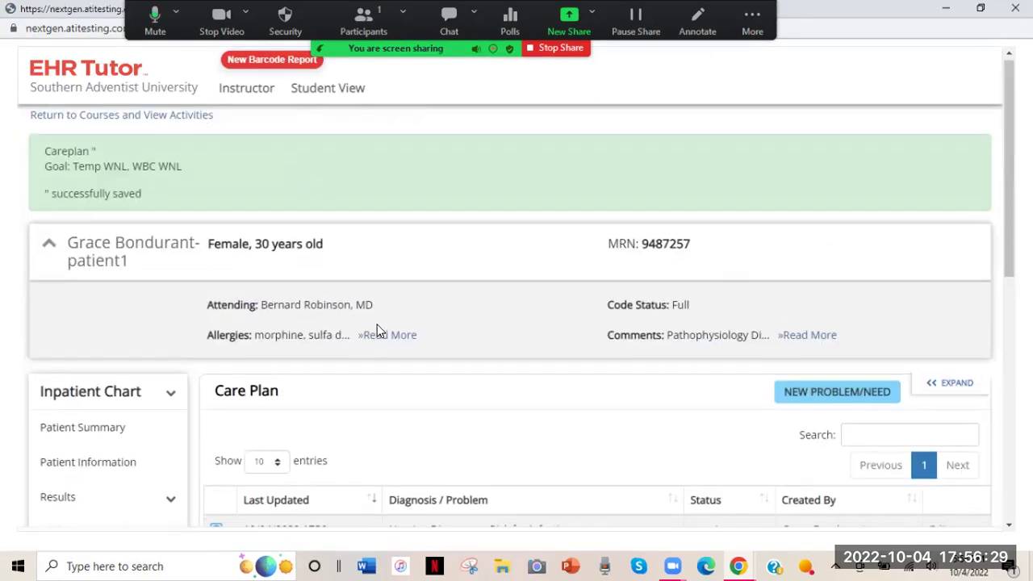
pyautogui.scroll(-6, 380, 330)
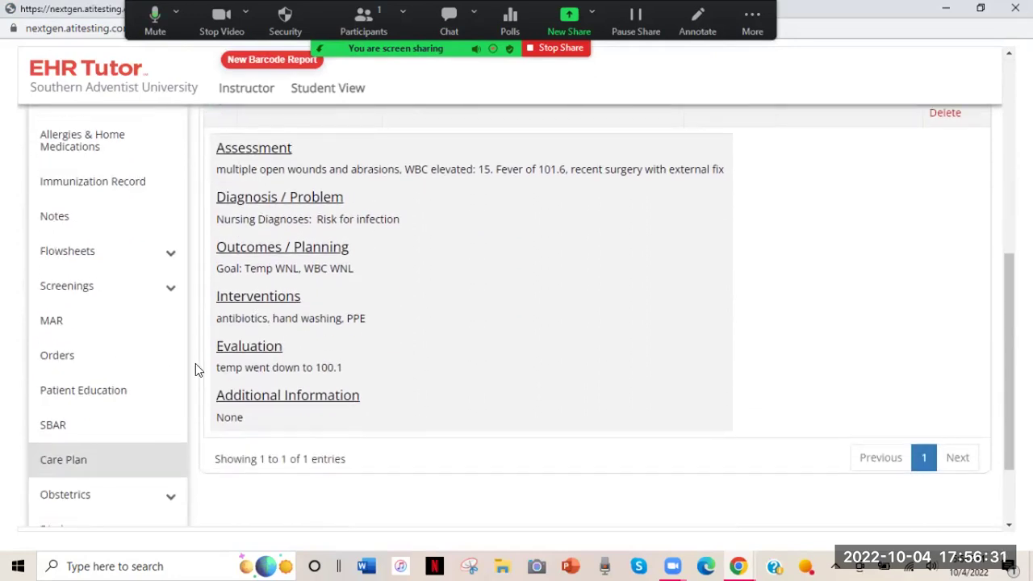
pyautogui.scroll(-2, 115, 376)
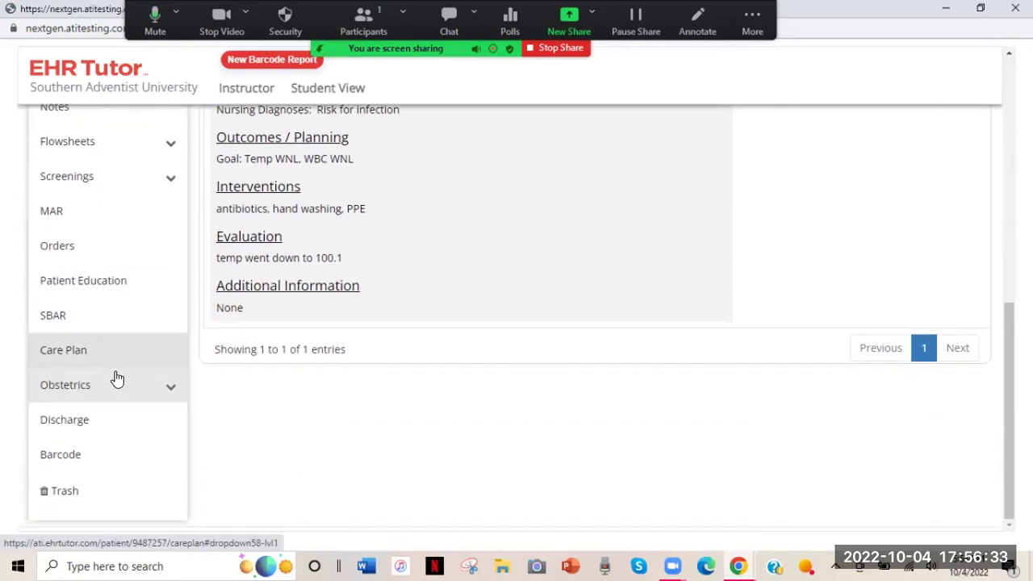
# Expand the Flowsheets group, look through its available flowsheets down to Patient Registration, and collapse it again.
pyautogui.scroll(3, 115, 376)
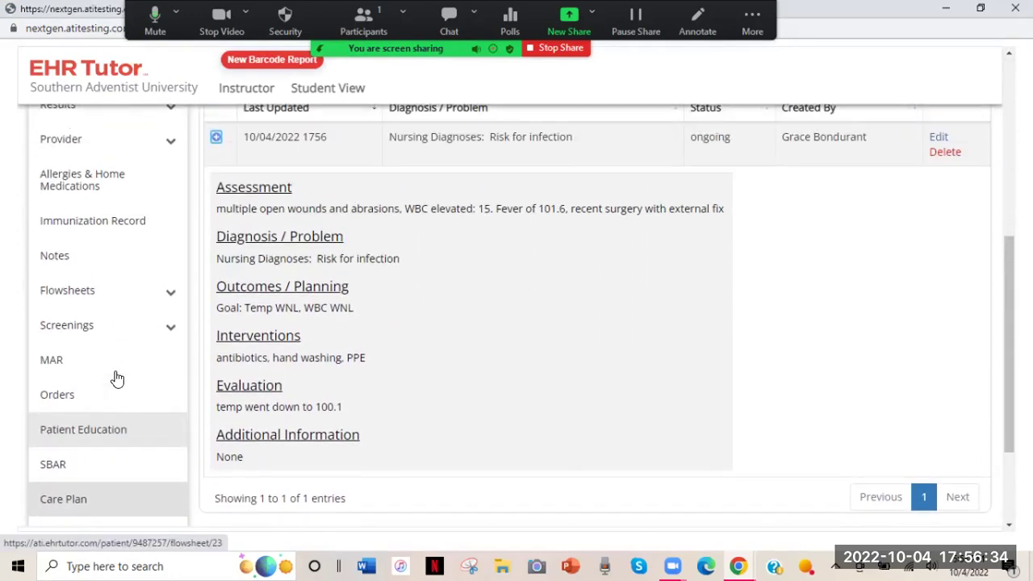
pyautogui.click(169, 294)
pyautogui.scroll(-2, 127, 380)
pyautogui.scroll(-5, 126, 381)
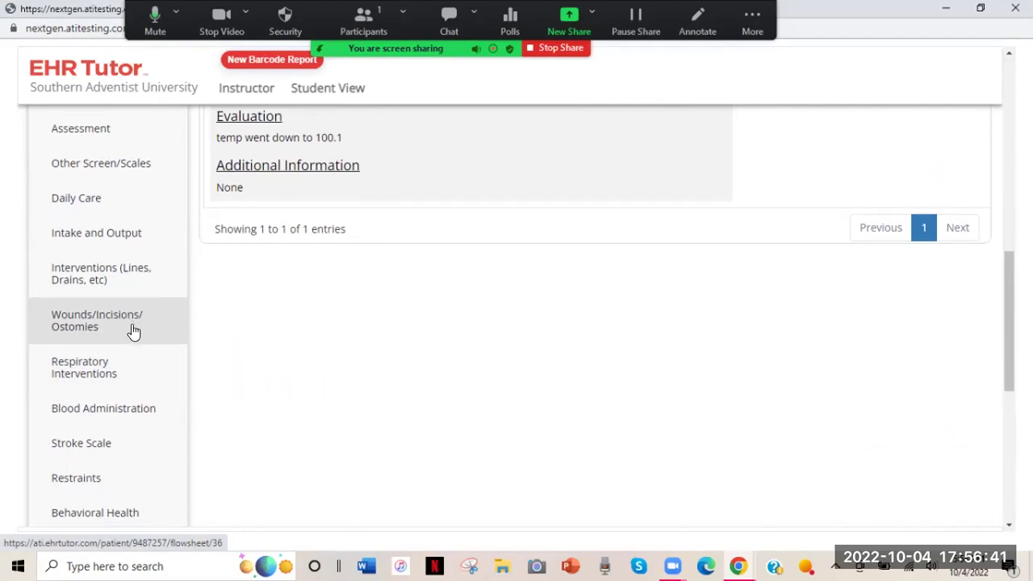
pyautogui.scroll(-3, 132, 332)
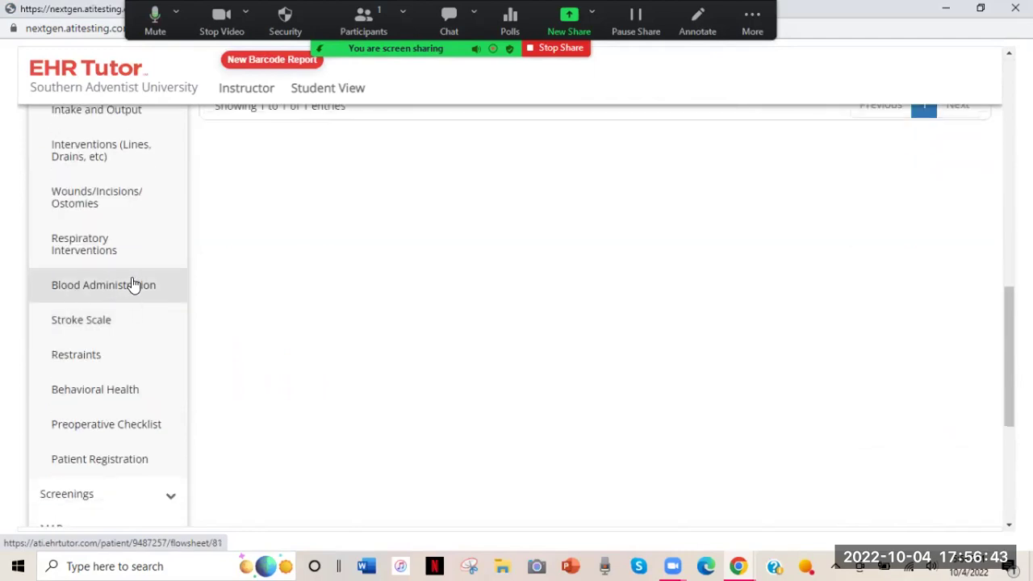
pyautogui.scroll(-2, 146, 294)
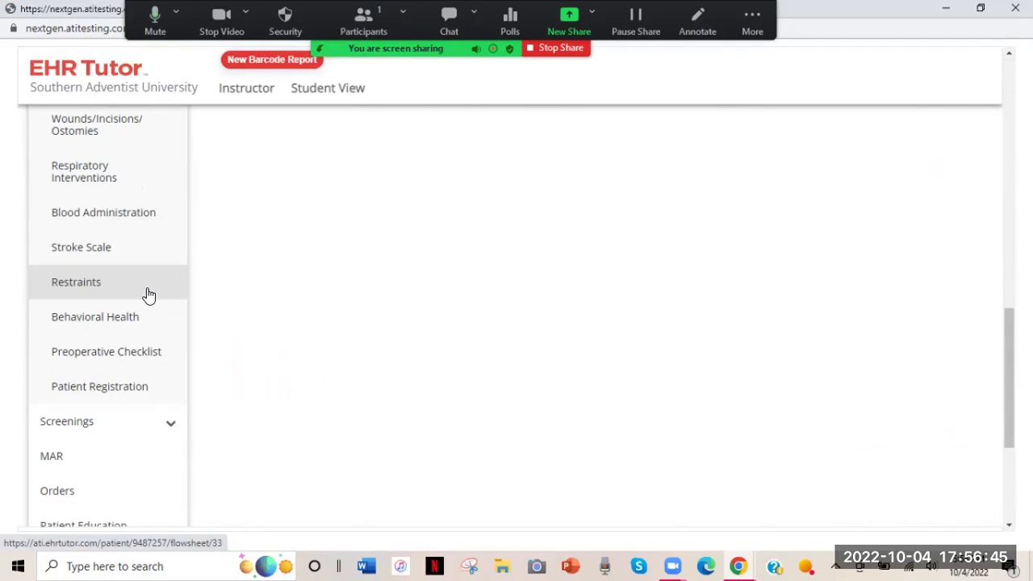
pyautogui.scroll(8, 146, 296)
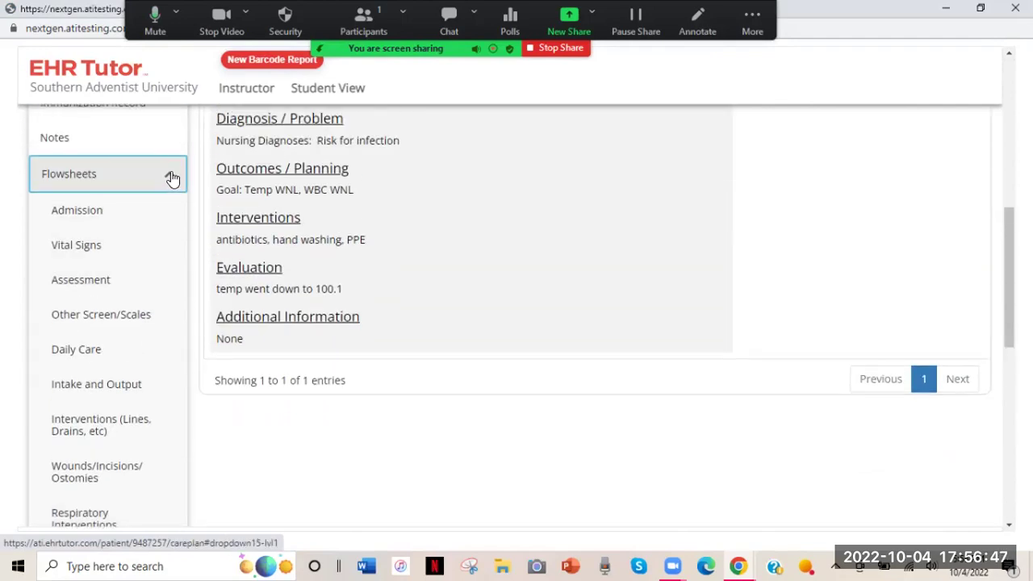
pyautogui.click(170, 178)
pyautogui.scroll(5, 172, 179)
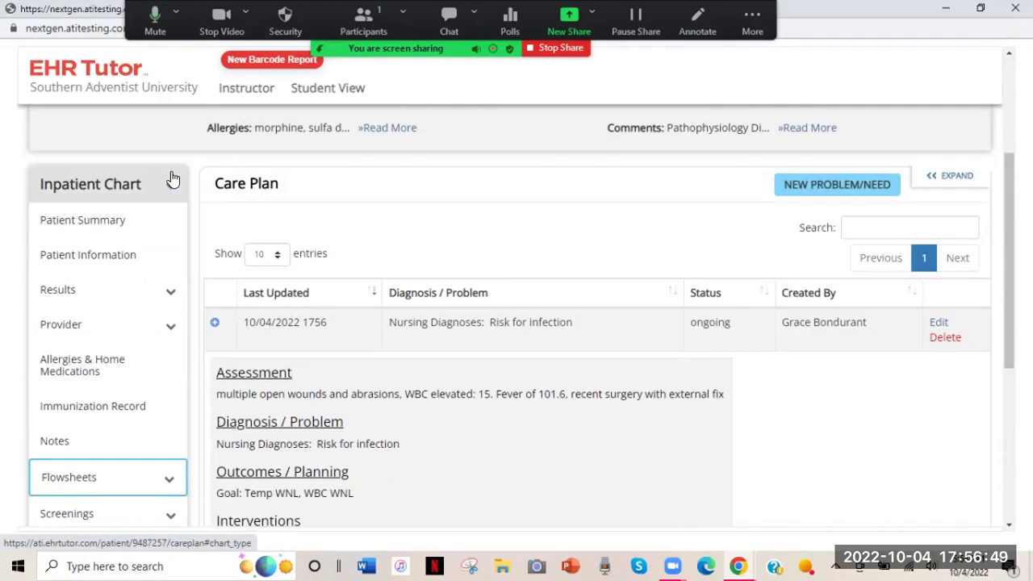
pyautogui.scroll(2, 171, 179)
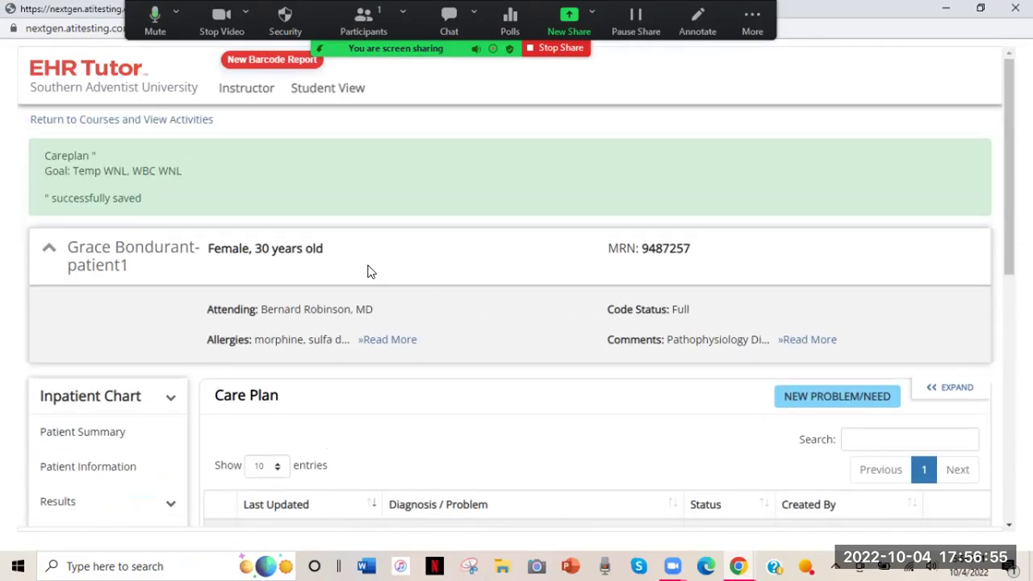
# Return to the course activities and open the assigned patient's chart from the Week 2 activity.
pyautogui.click(160, 123)
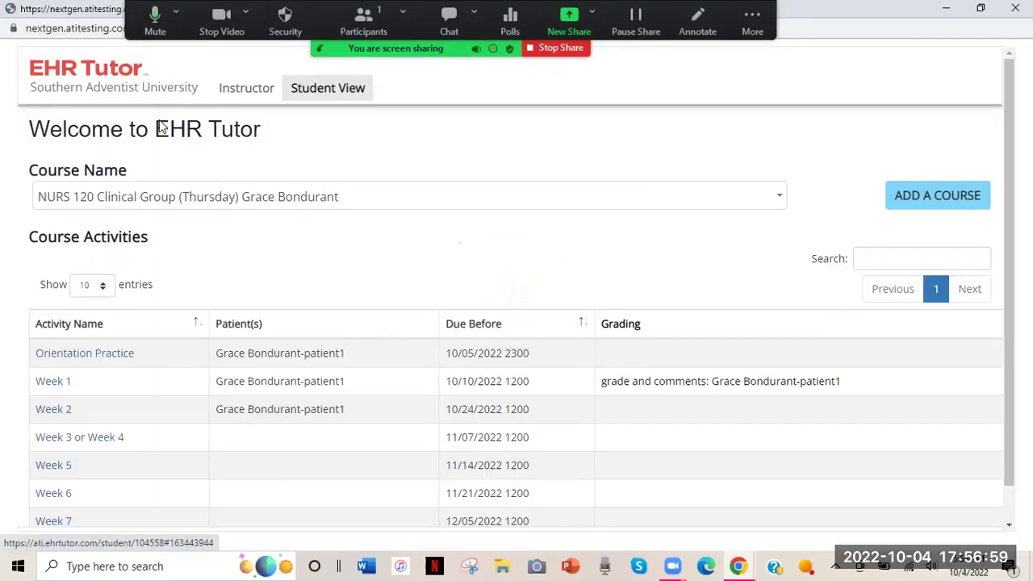
pyautogui.scroll(-1, 421, 288)
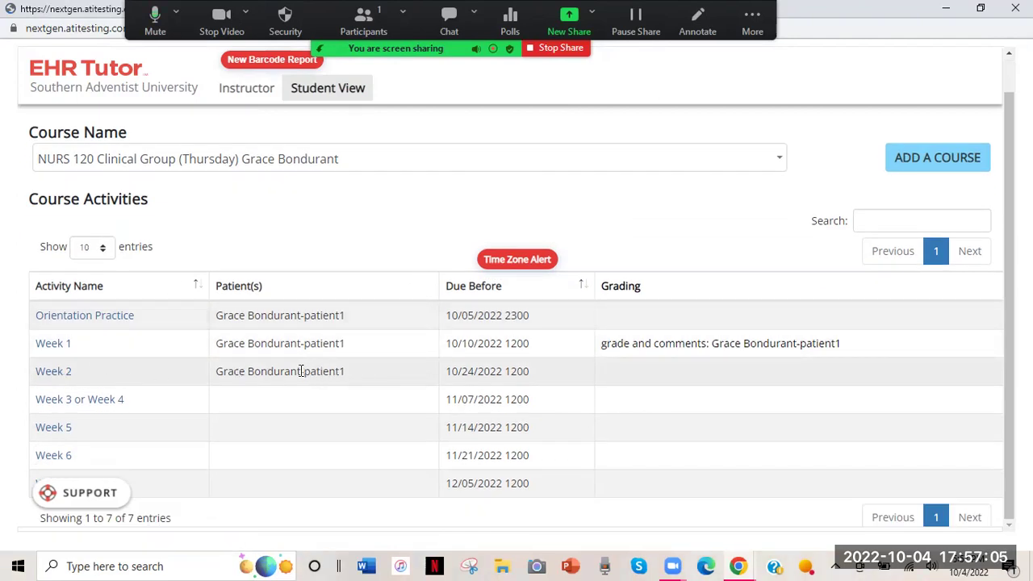
pyautogui.click(54, 371)
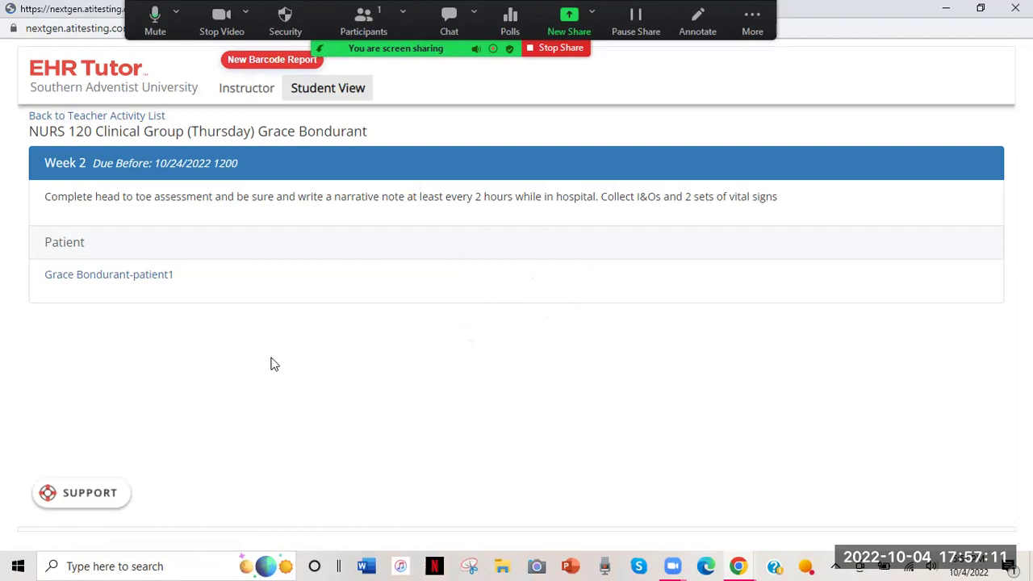
pyautogui.click(110, 276)
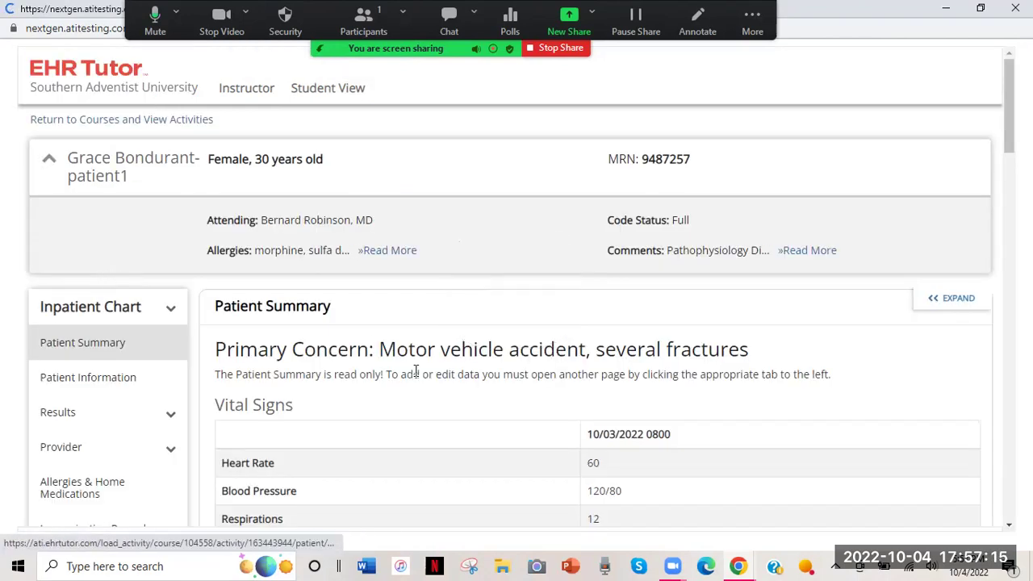
# Look over the chart's Patient Summary and end the Zoom screen share.
pyautogui.scroll(-5, 415, 374)
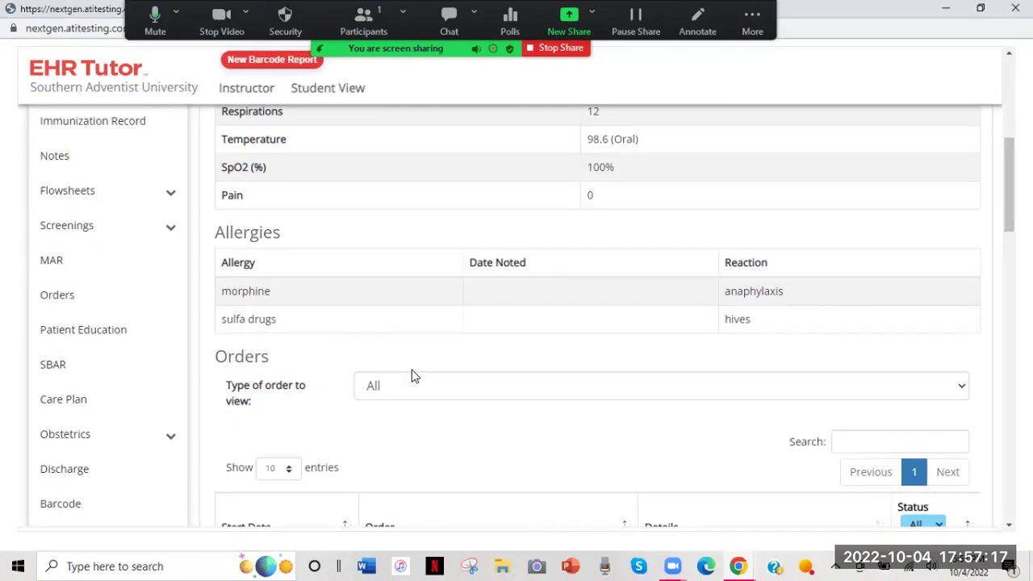
pyautogui.scroll(6, 411, 374)
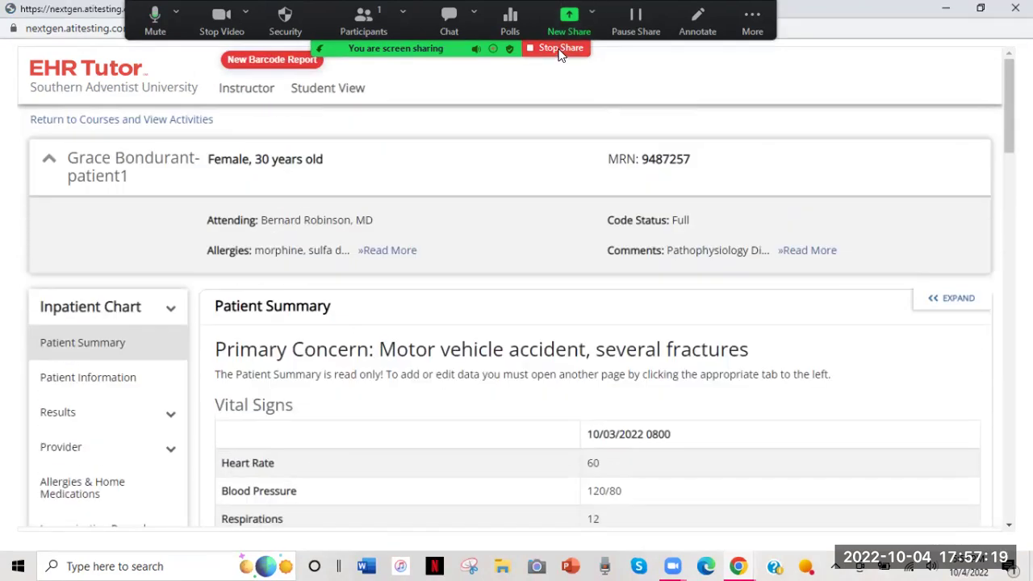
pyautogui.click(560, 49)
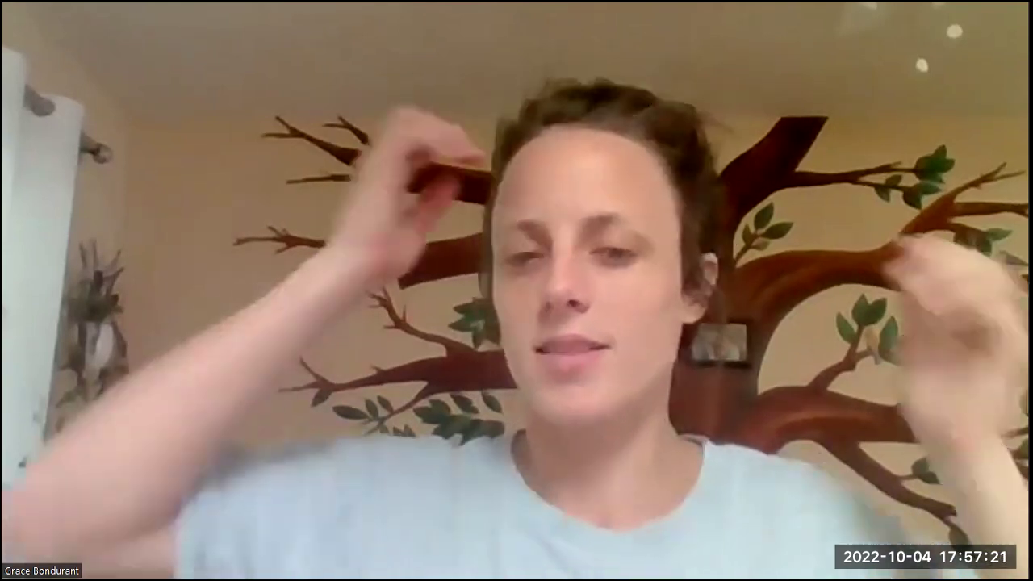